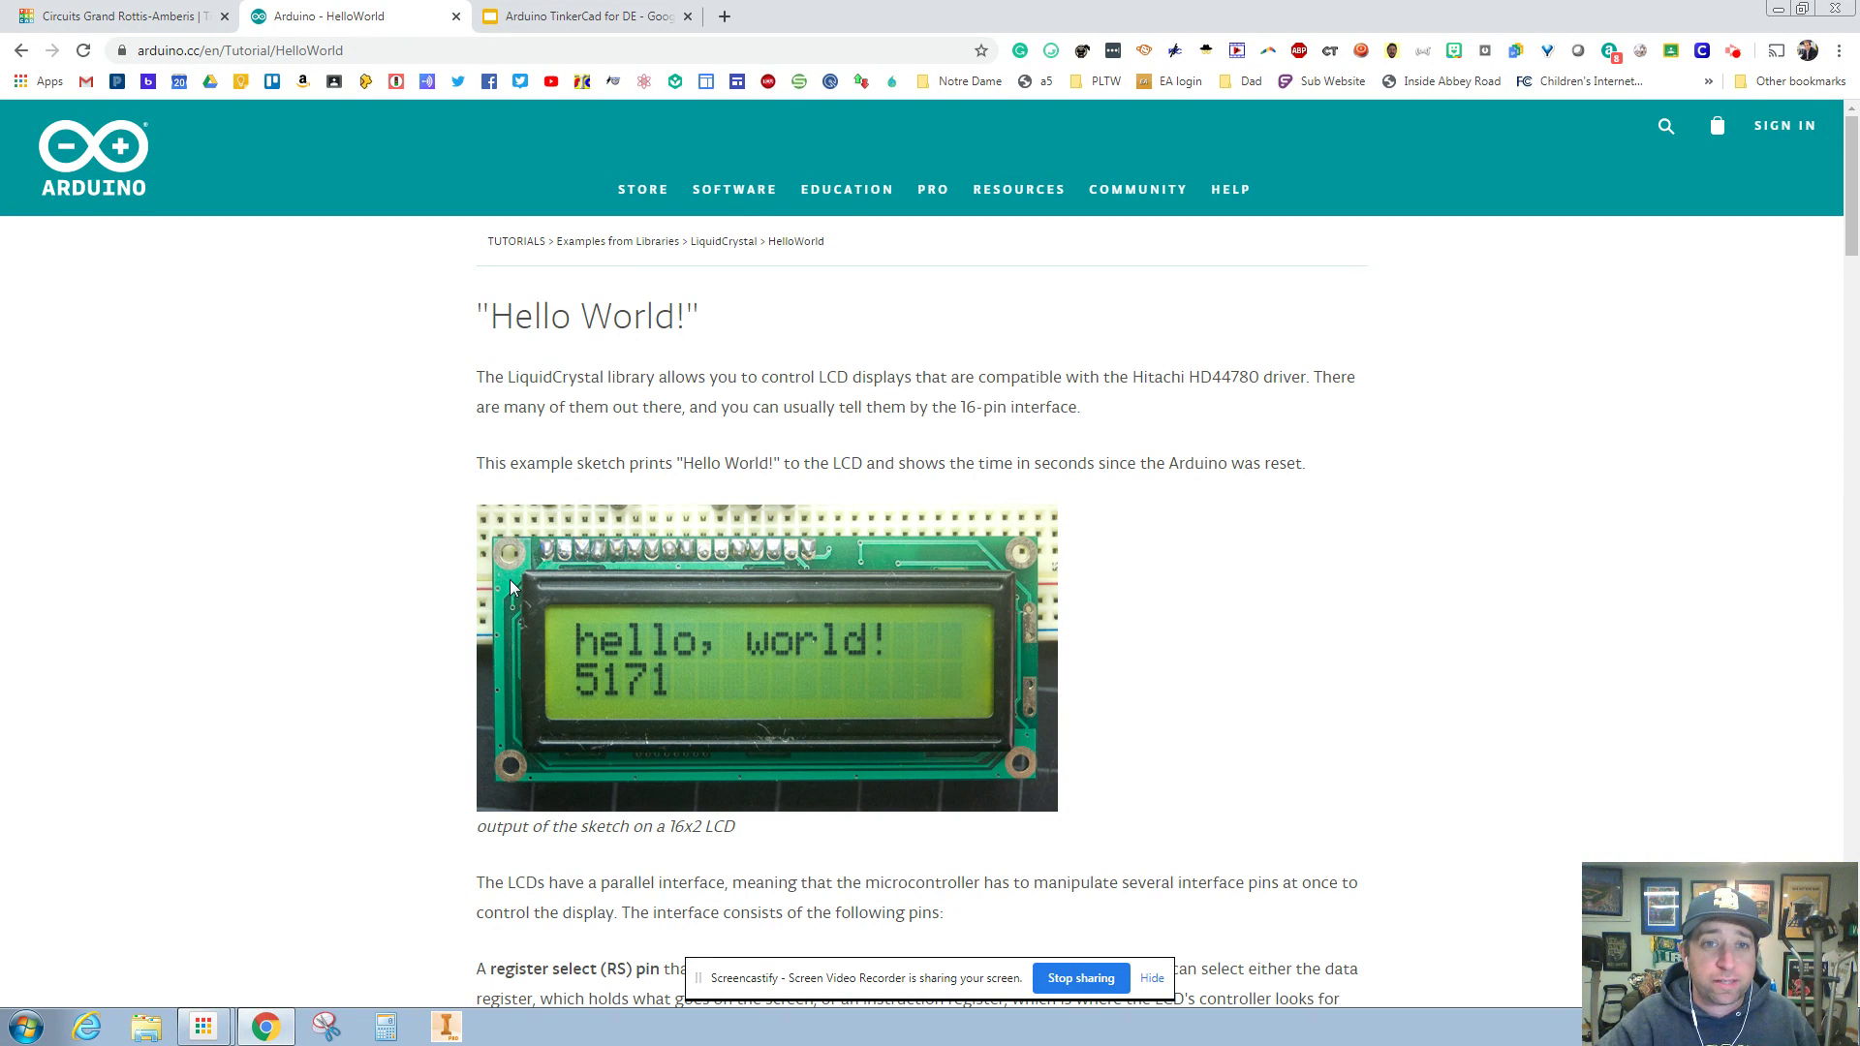
Step: Scroll through the reference tutorial page to review the circuit parts
scroll(677, 712, "down", 4)
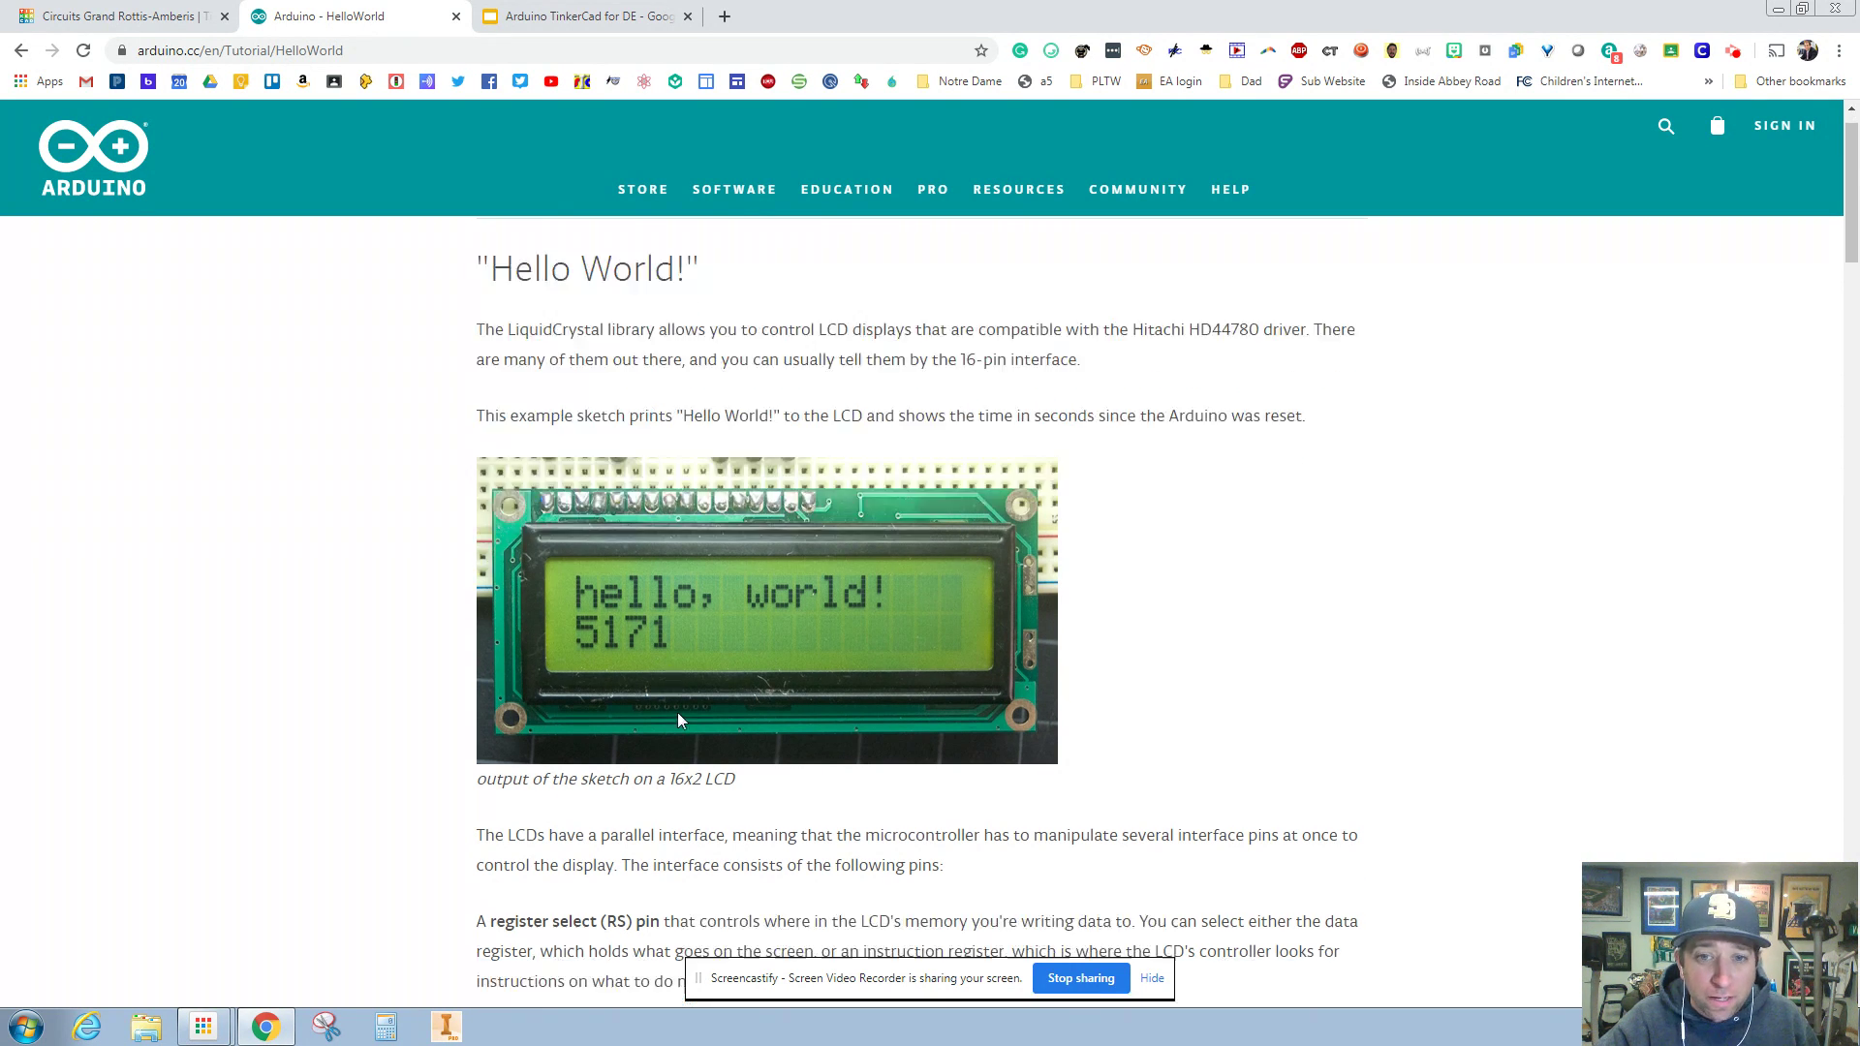
scroll(150, 387, "up", 4)
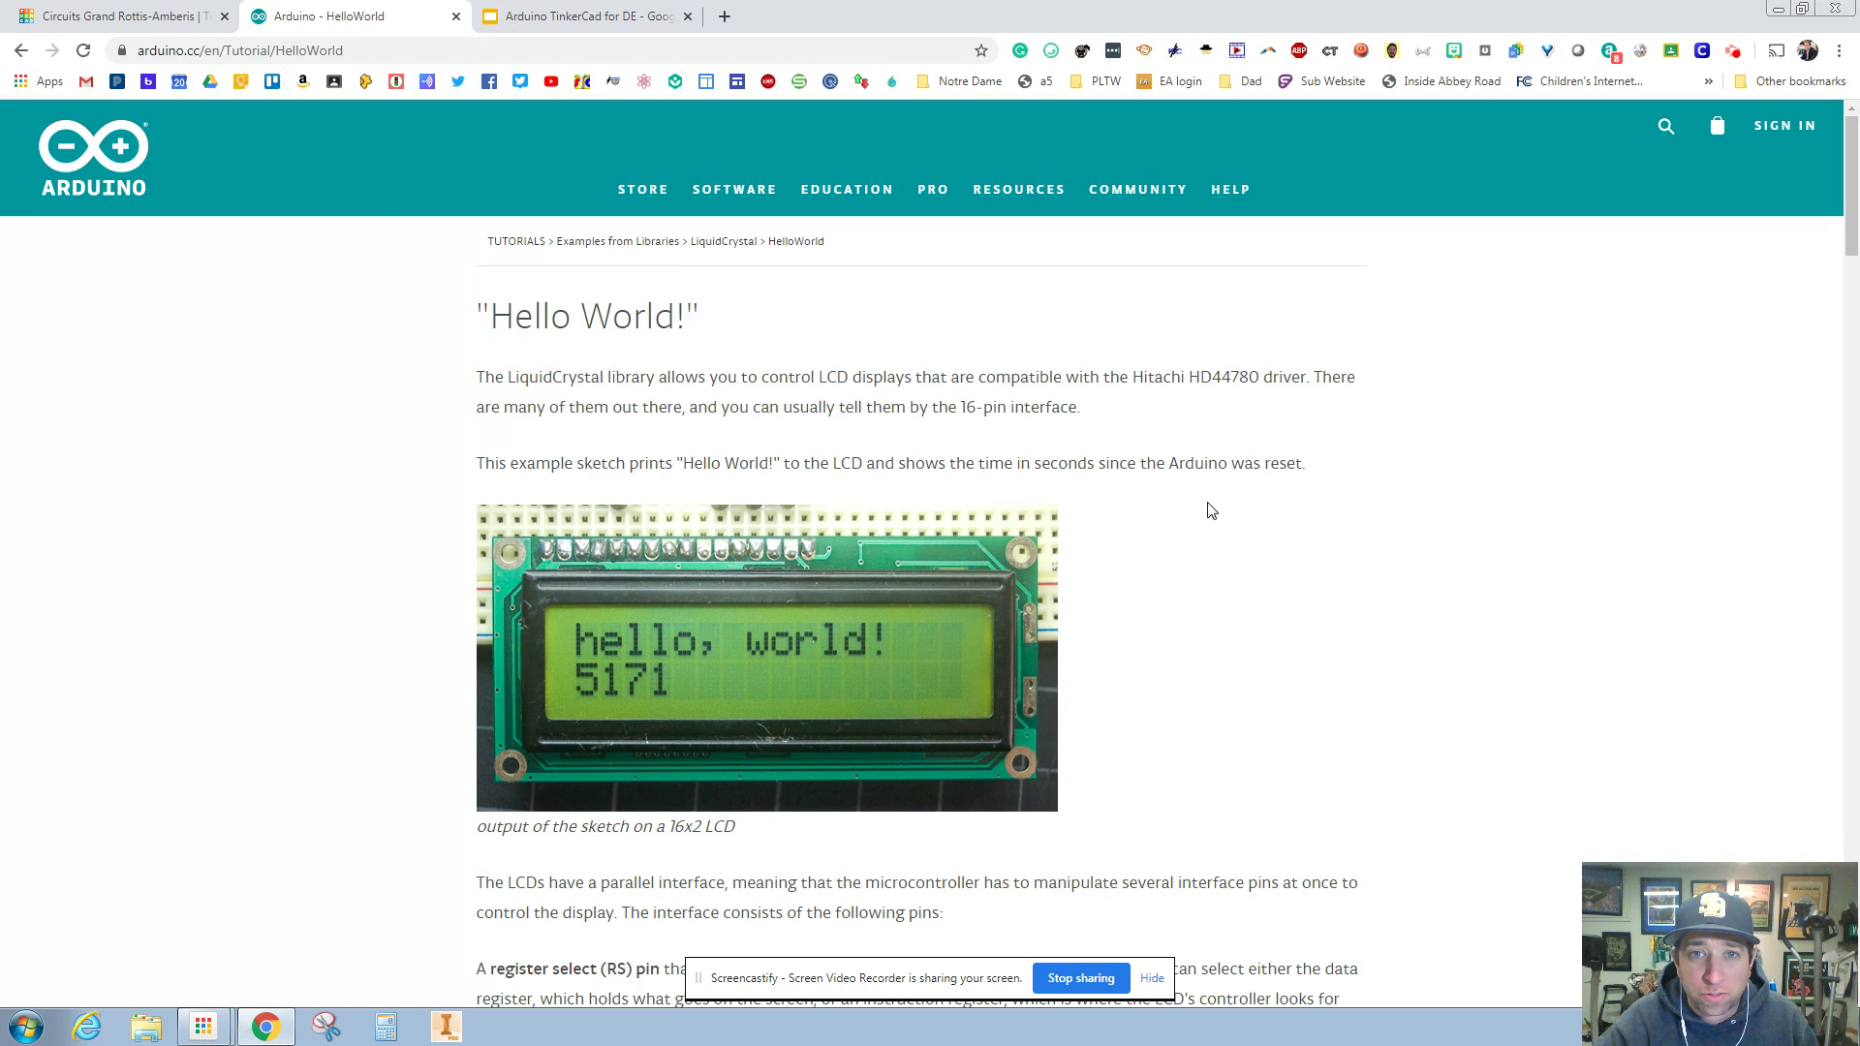
scroll(1199, 501, "down", 7)
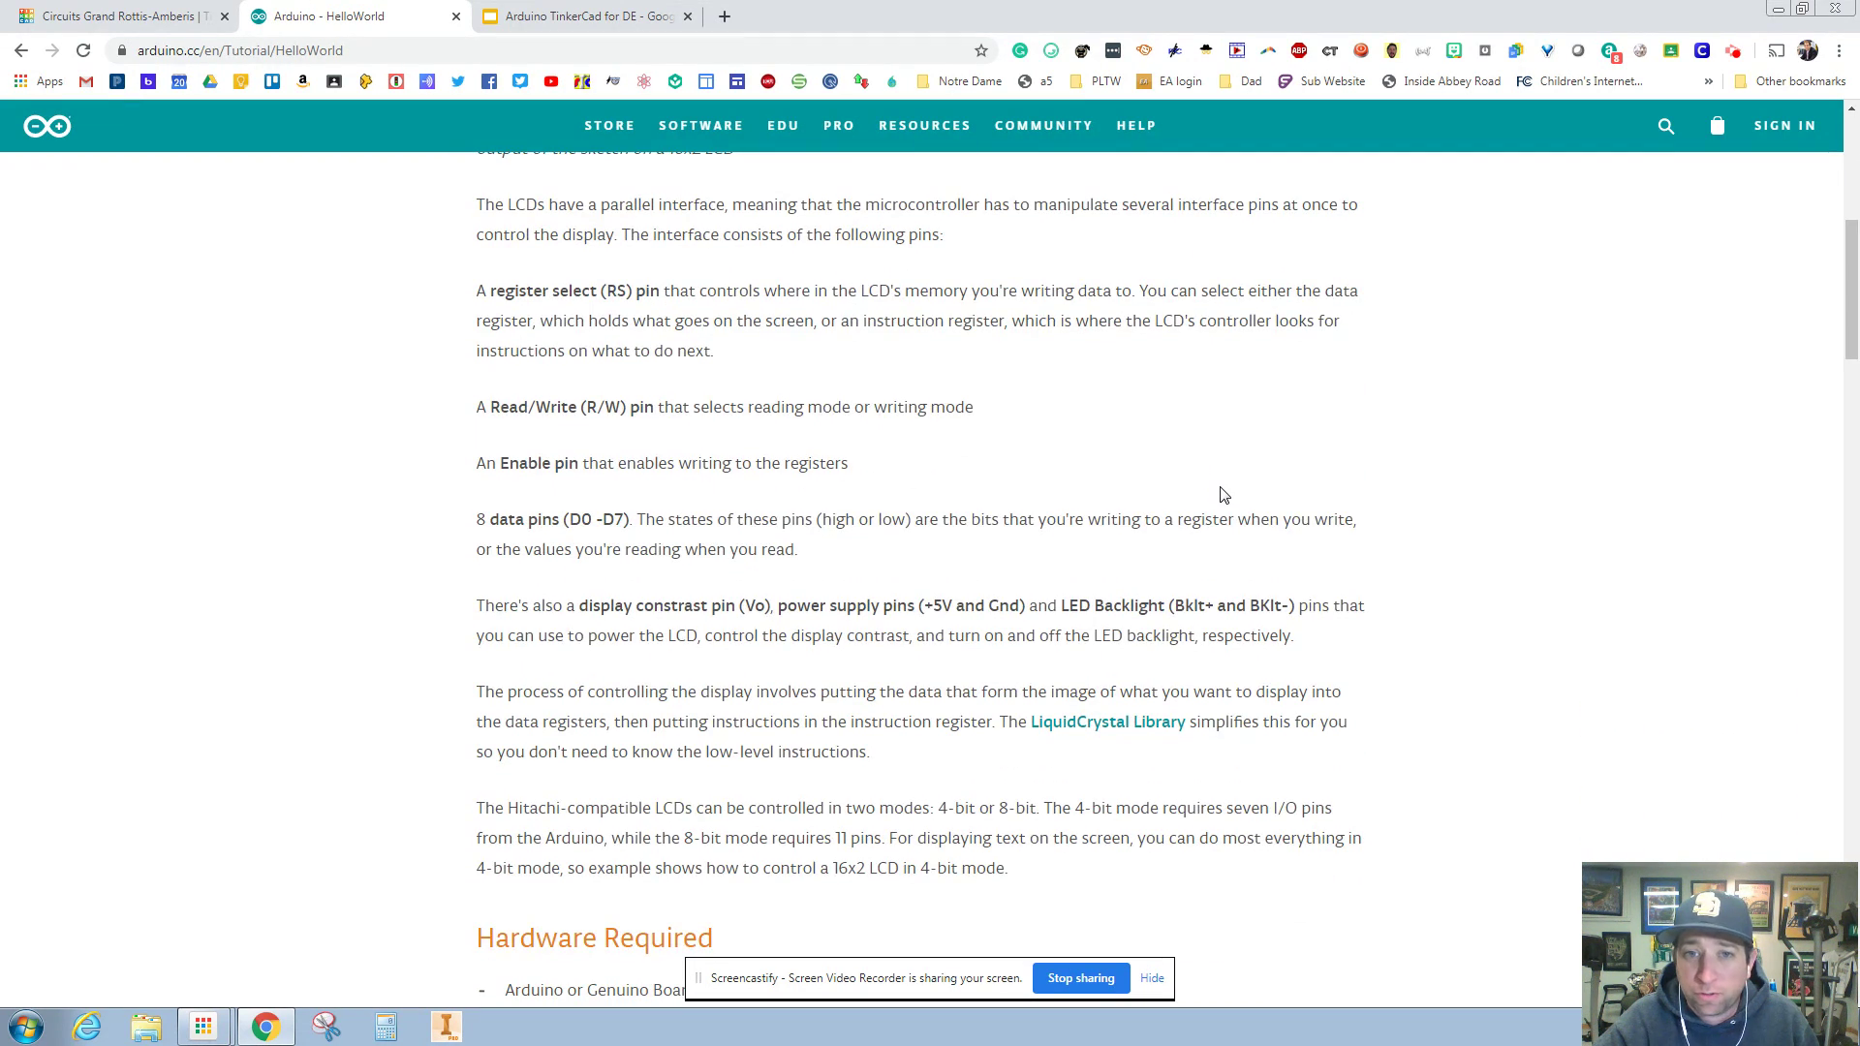
scroll(1226, 494, "down", 5)
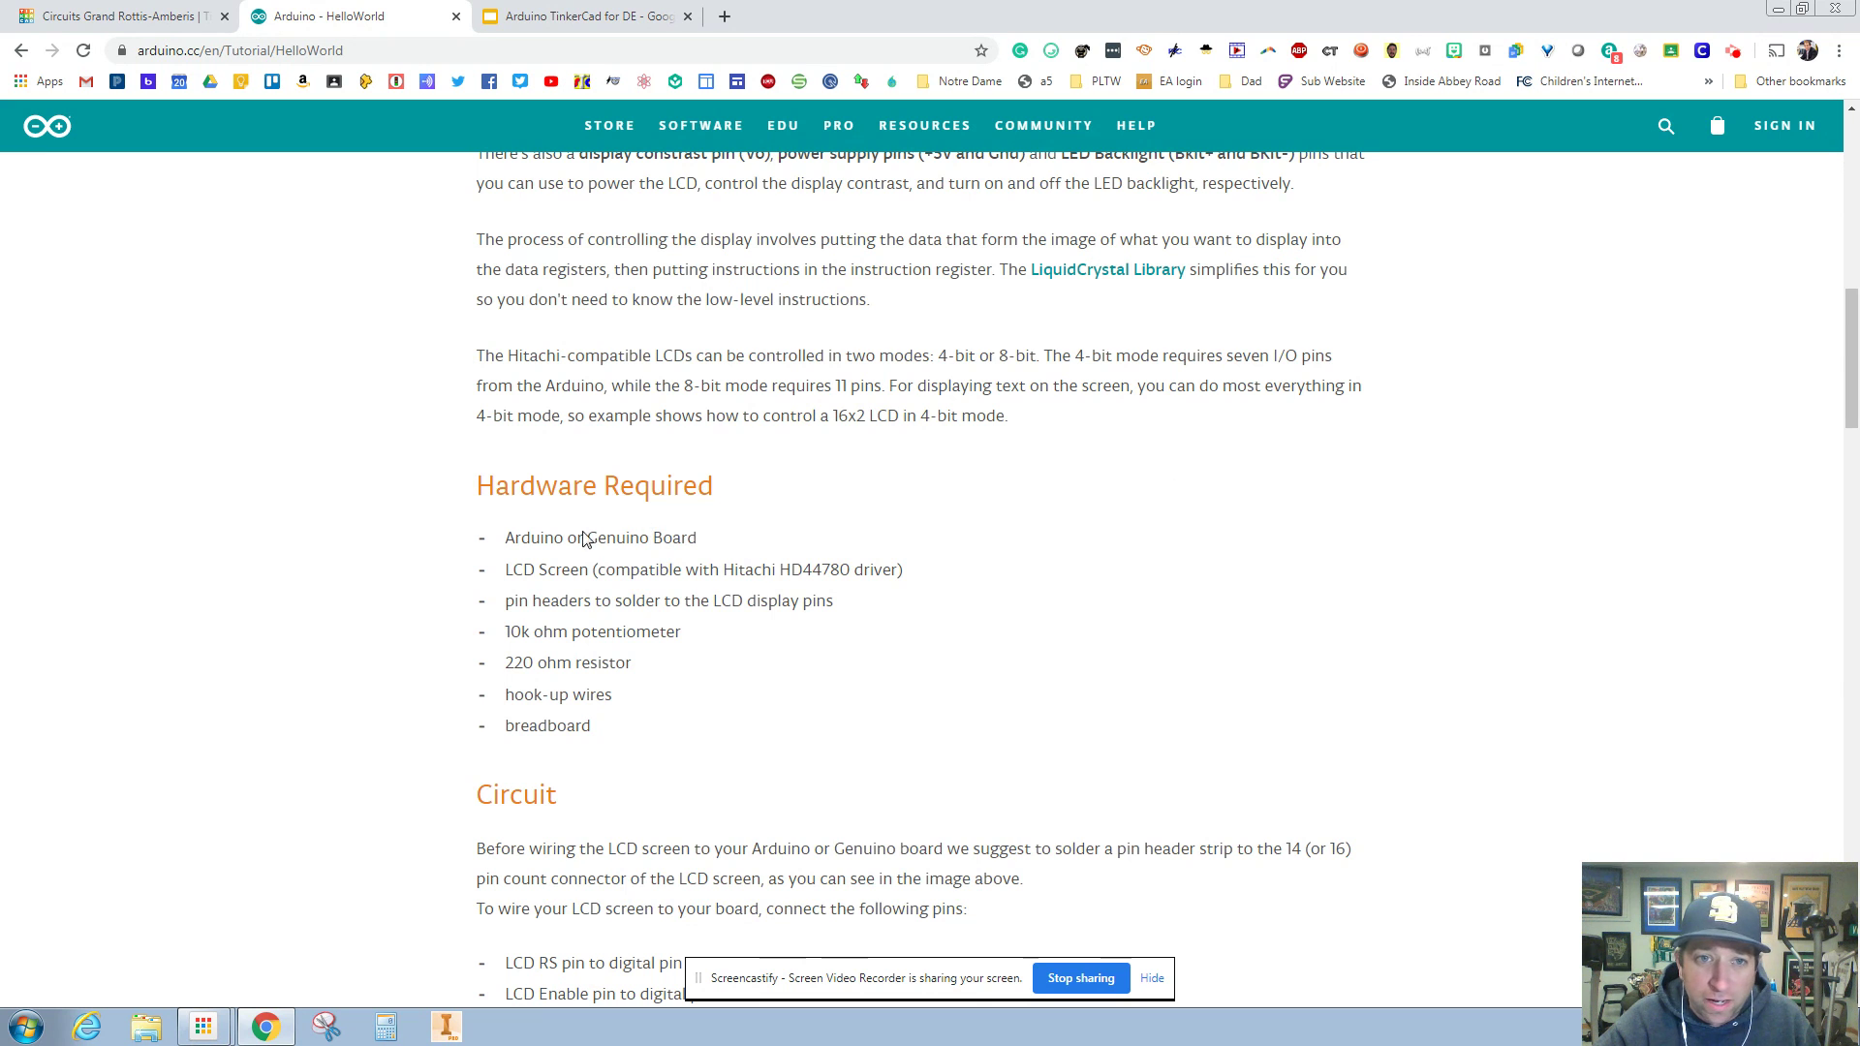
scroll(542, 542, "down", 4)
scroll(722, 554, "down", 5)
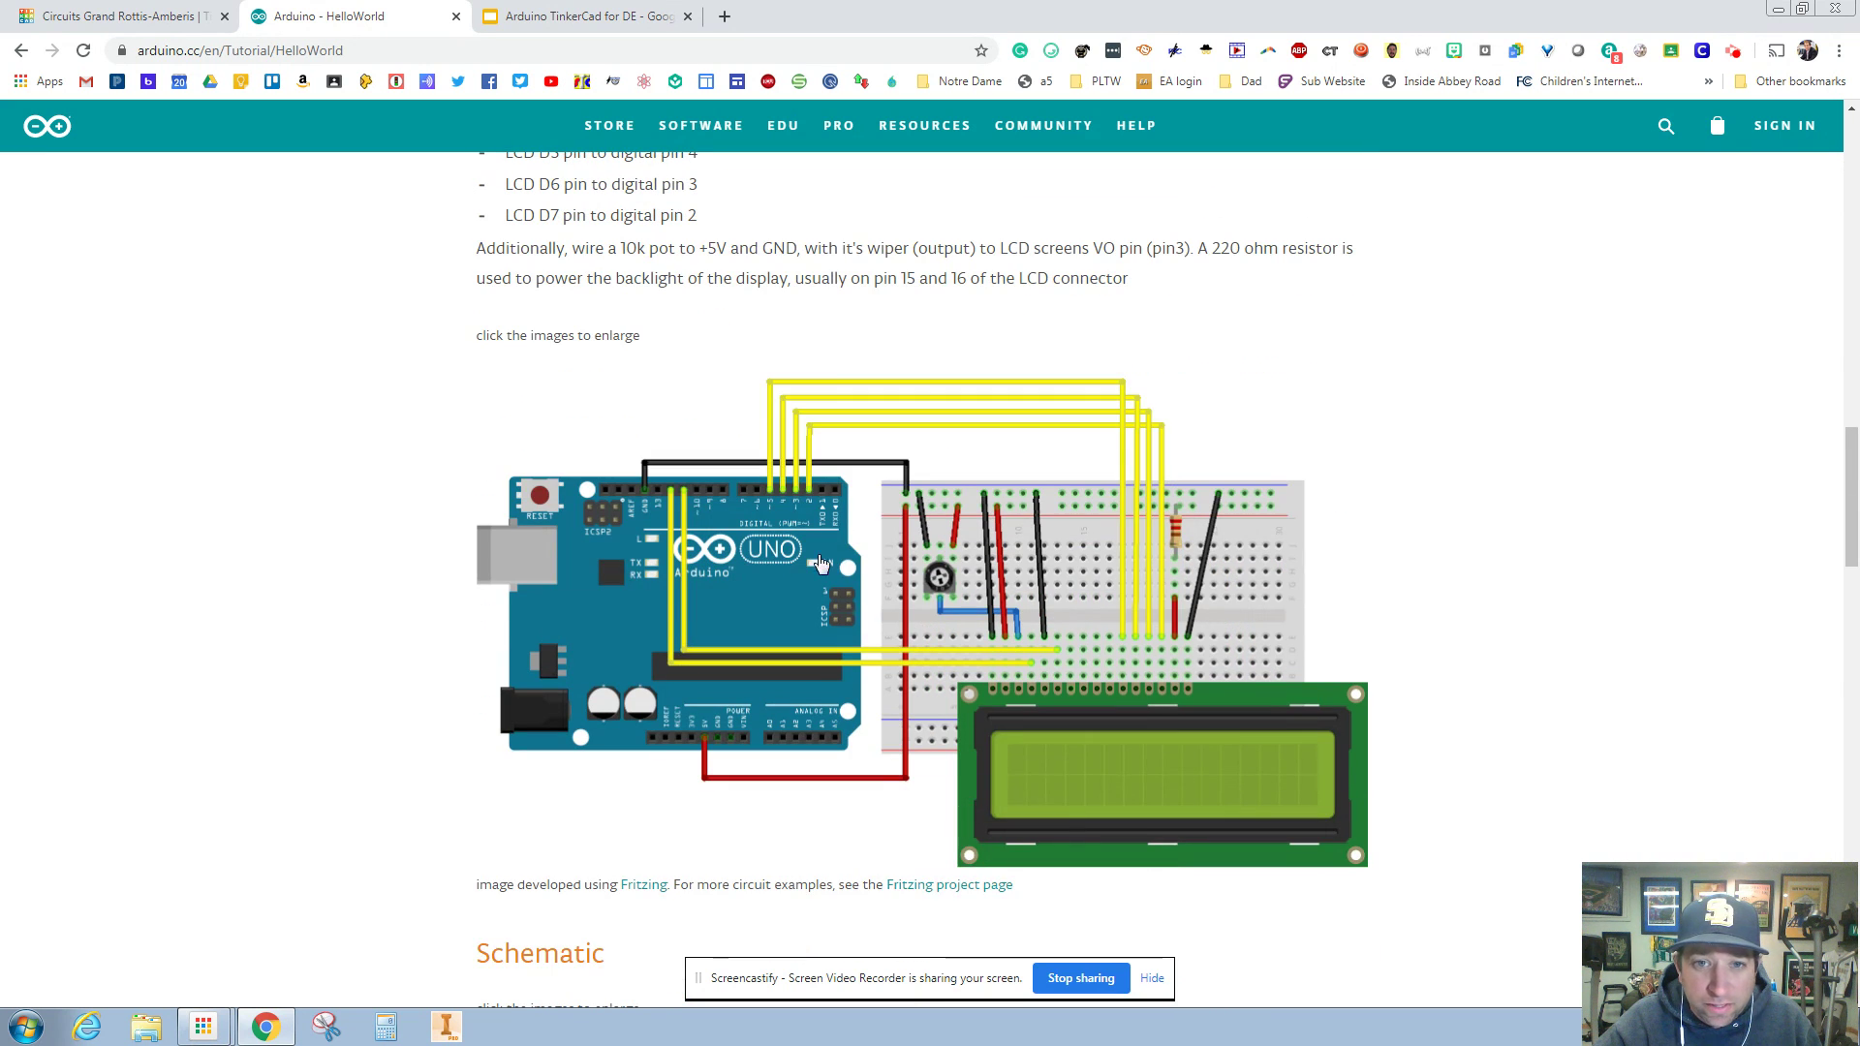
scroll(415, 557, "down", 7)
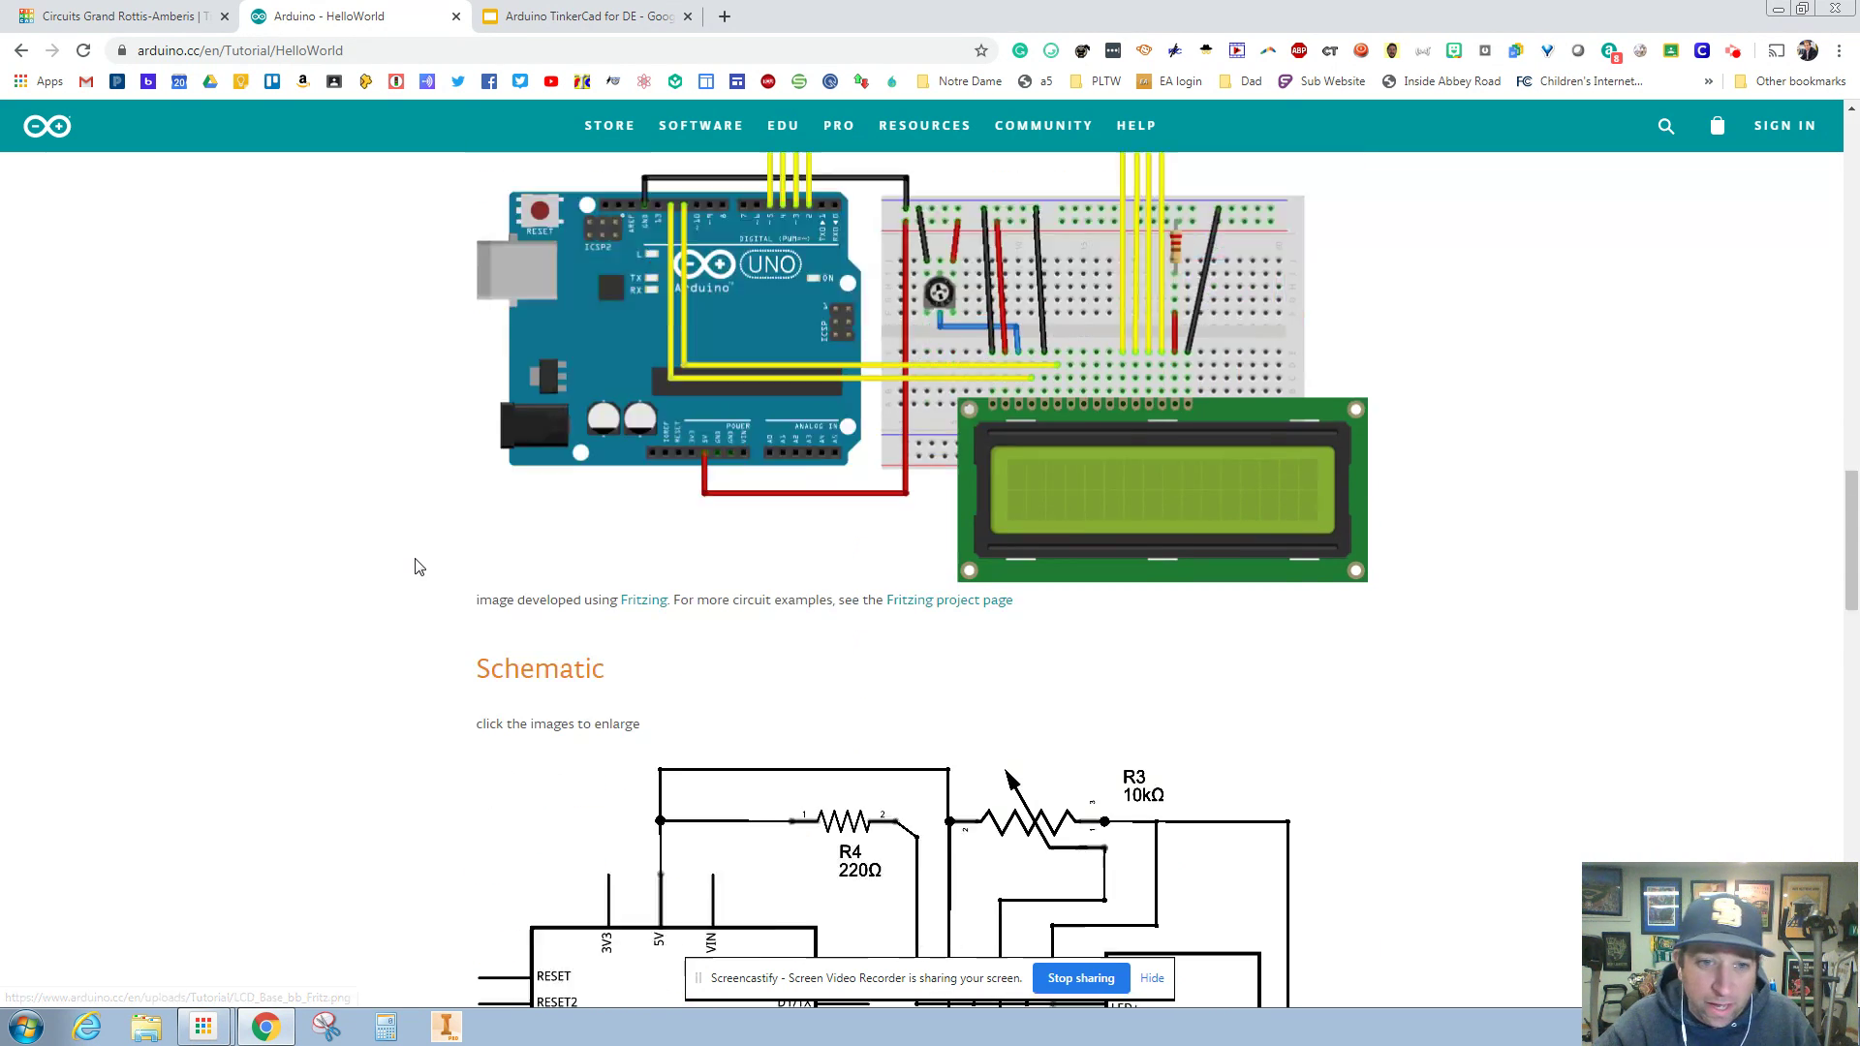
scroll(839, 565, "down", 9)
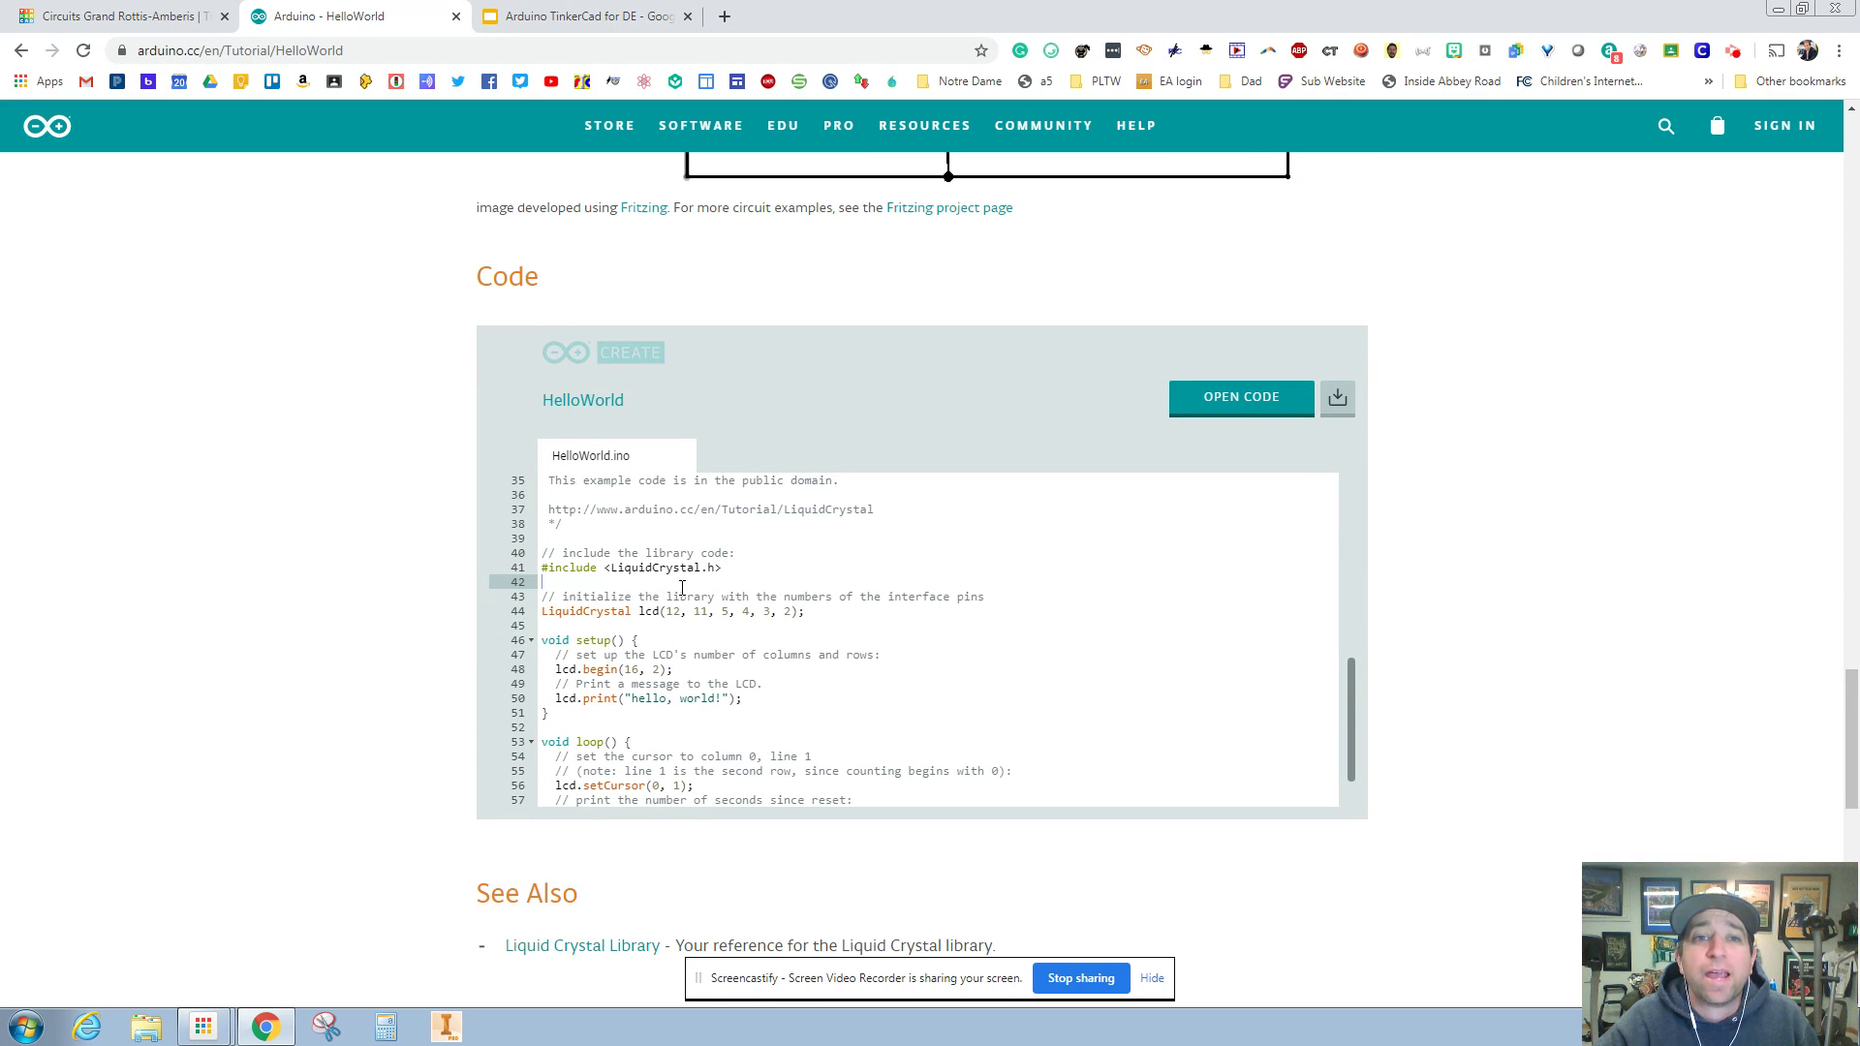
scroll(311, 432, "up", 20)
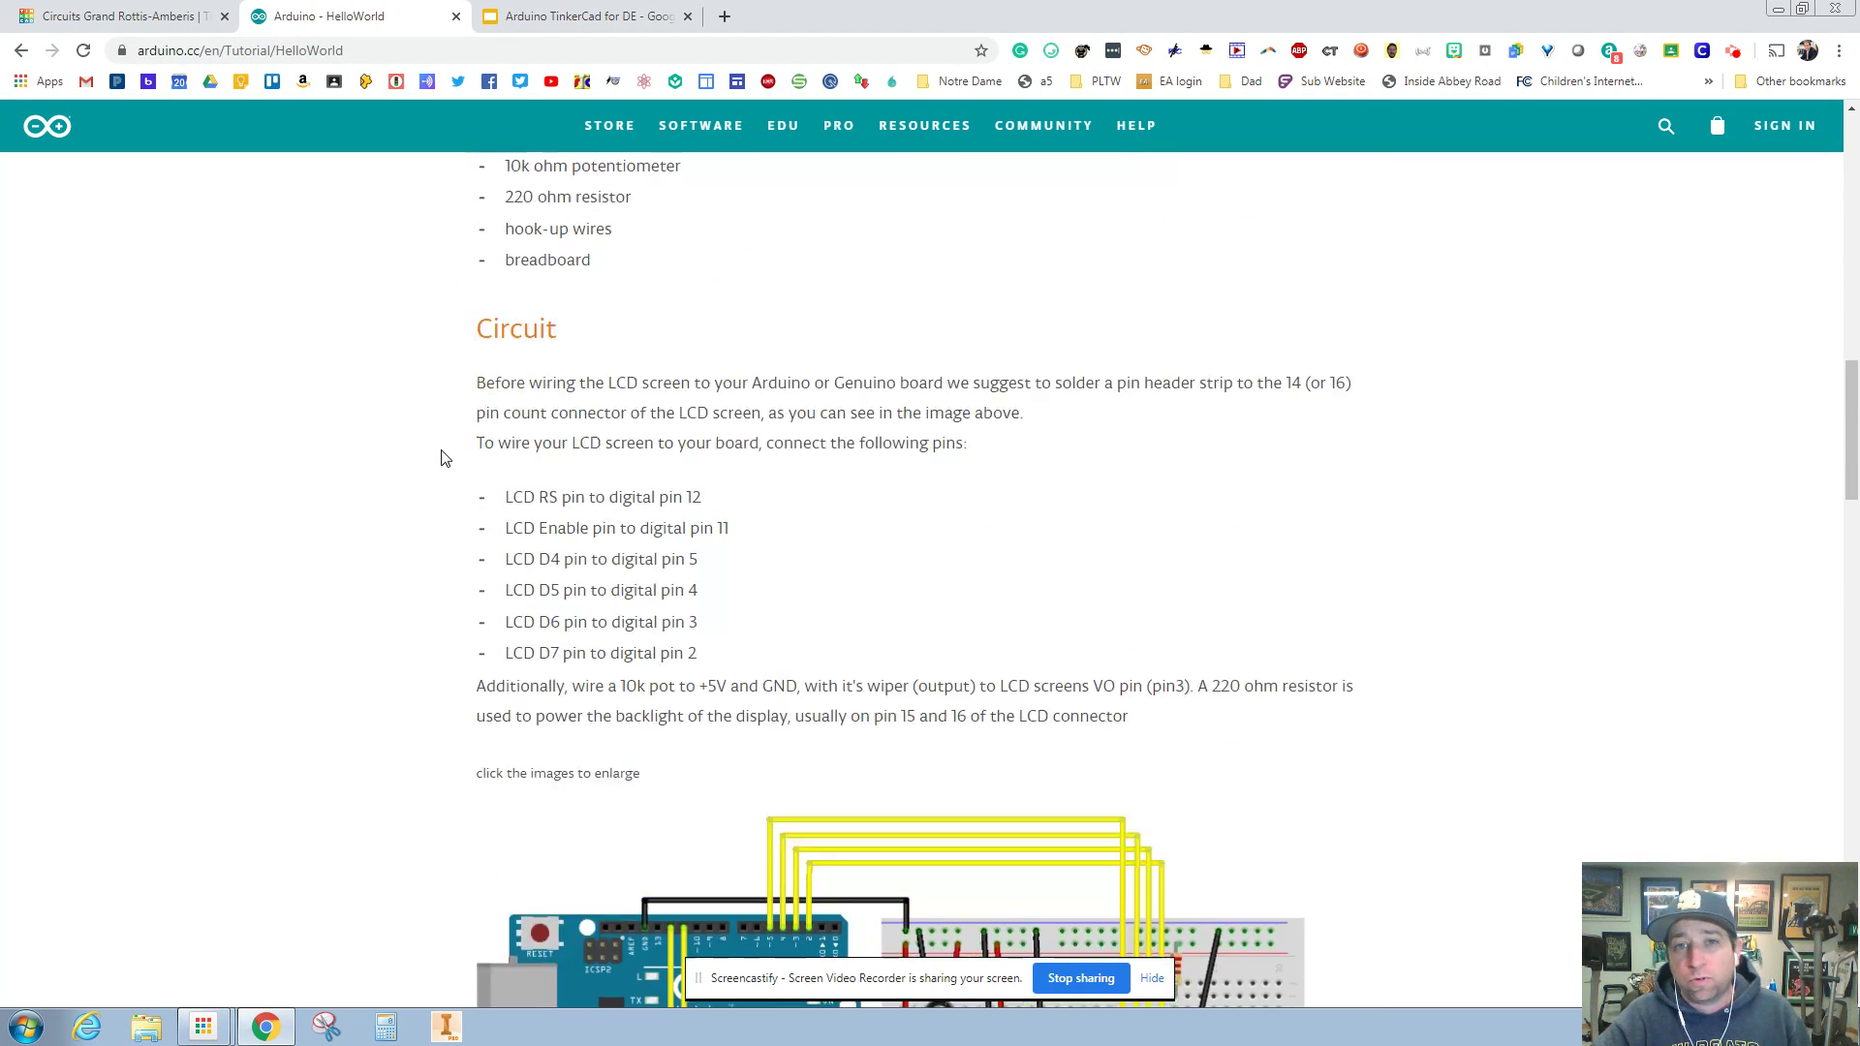
scroll(444, 456, "down", 5)
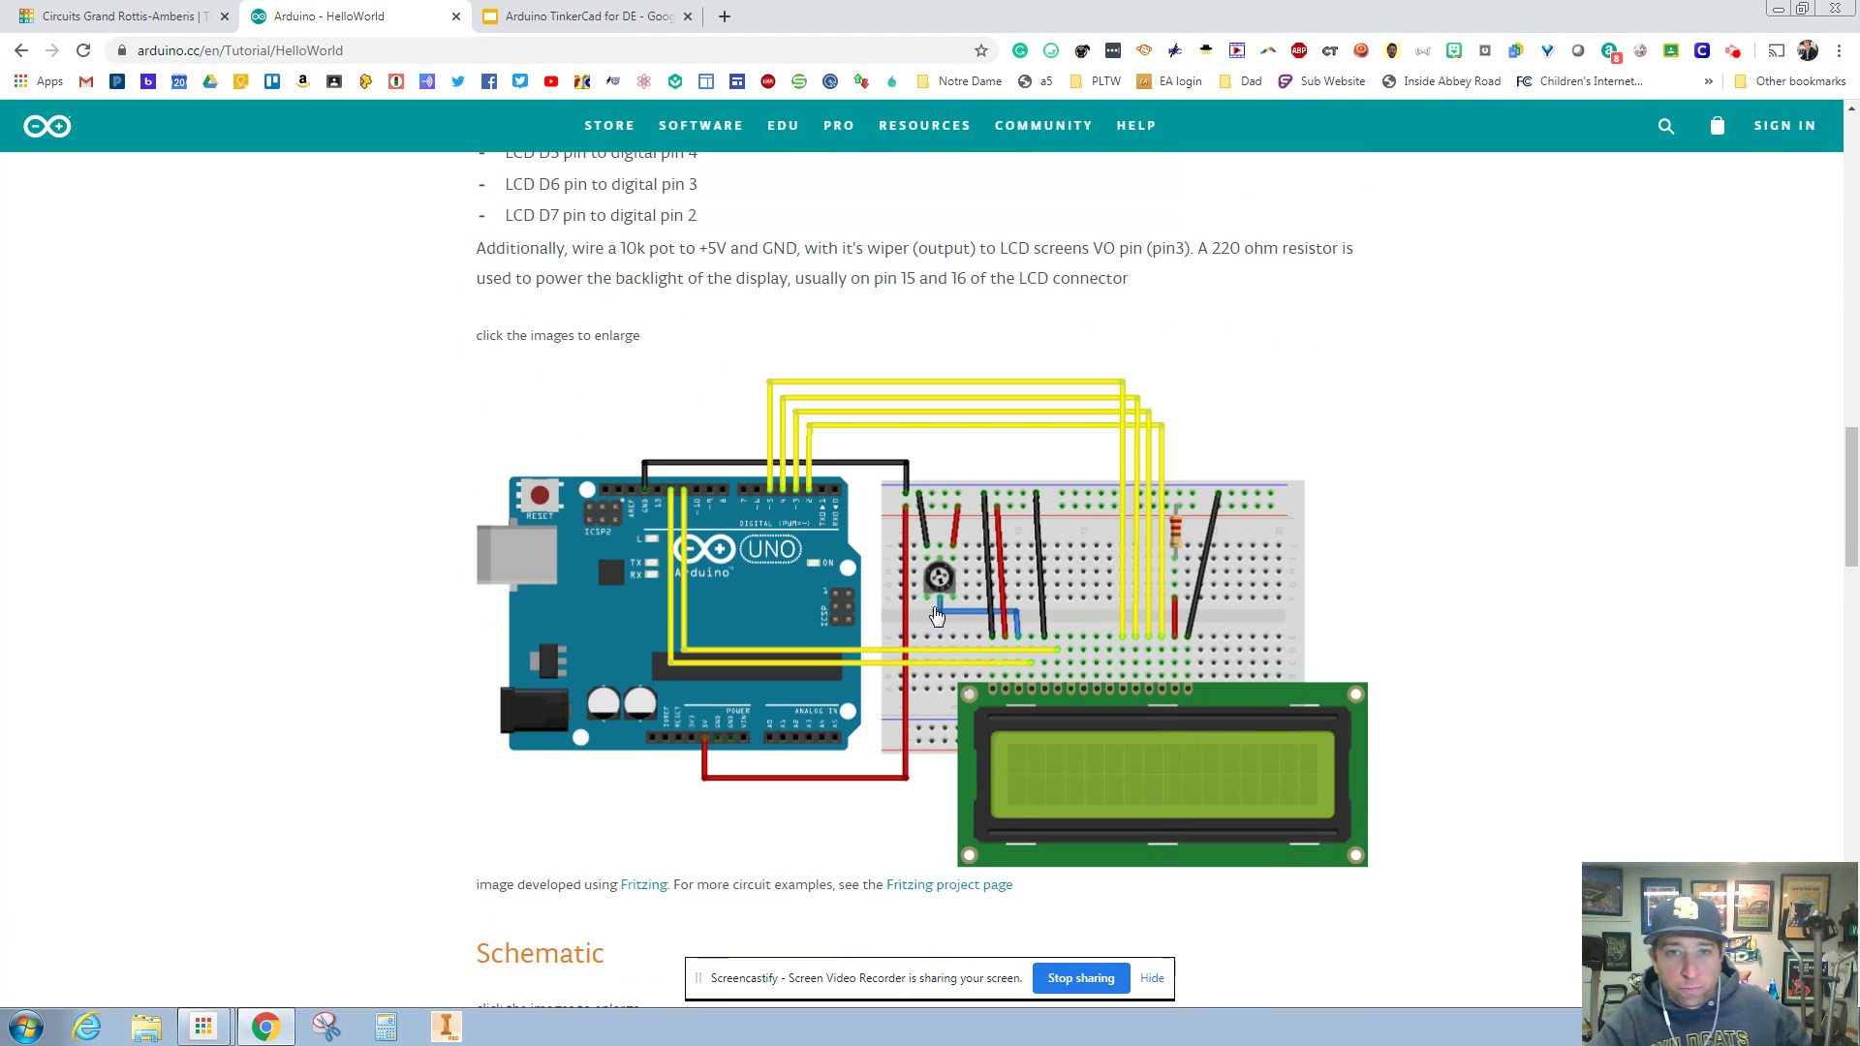
scroll(697, 503, "up", 5)
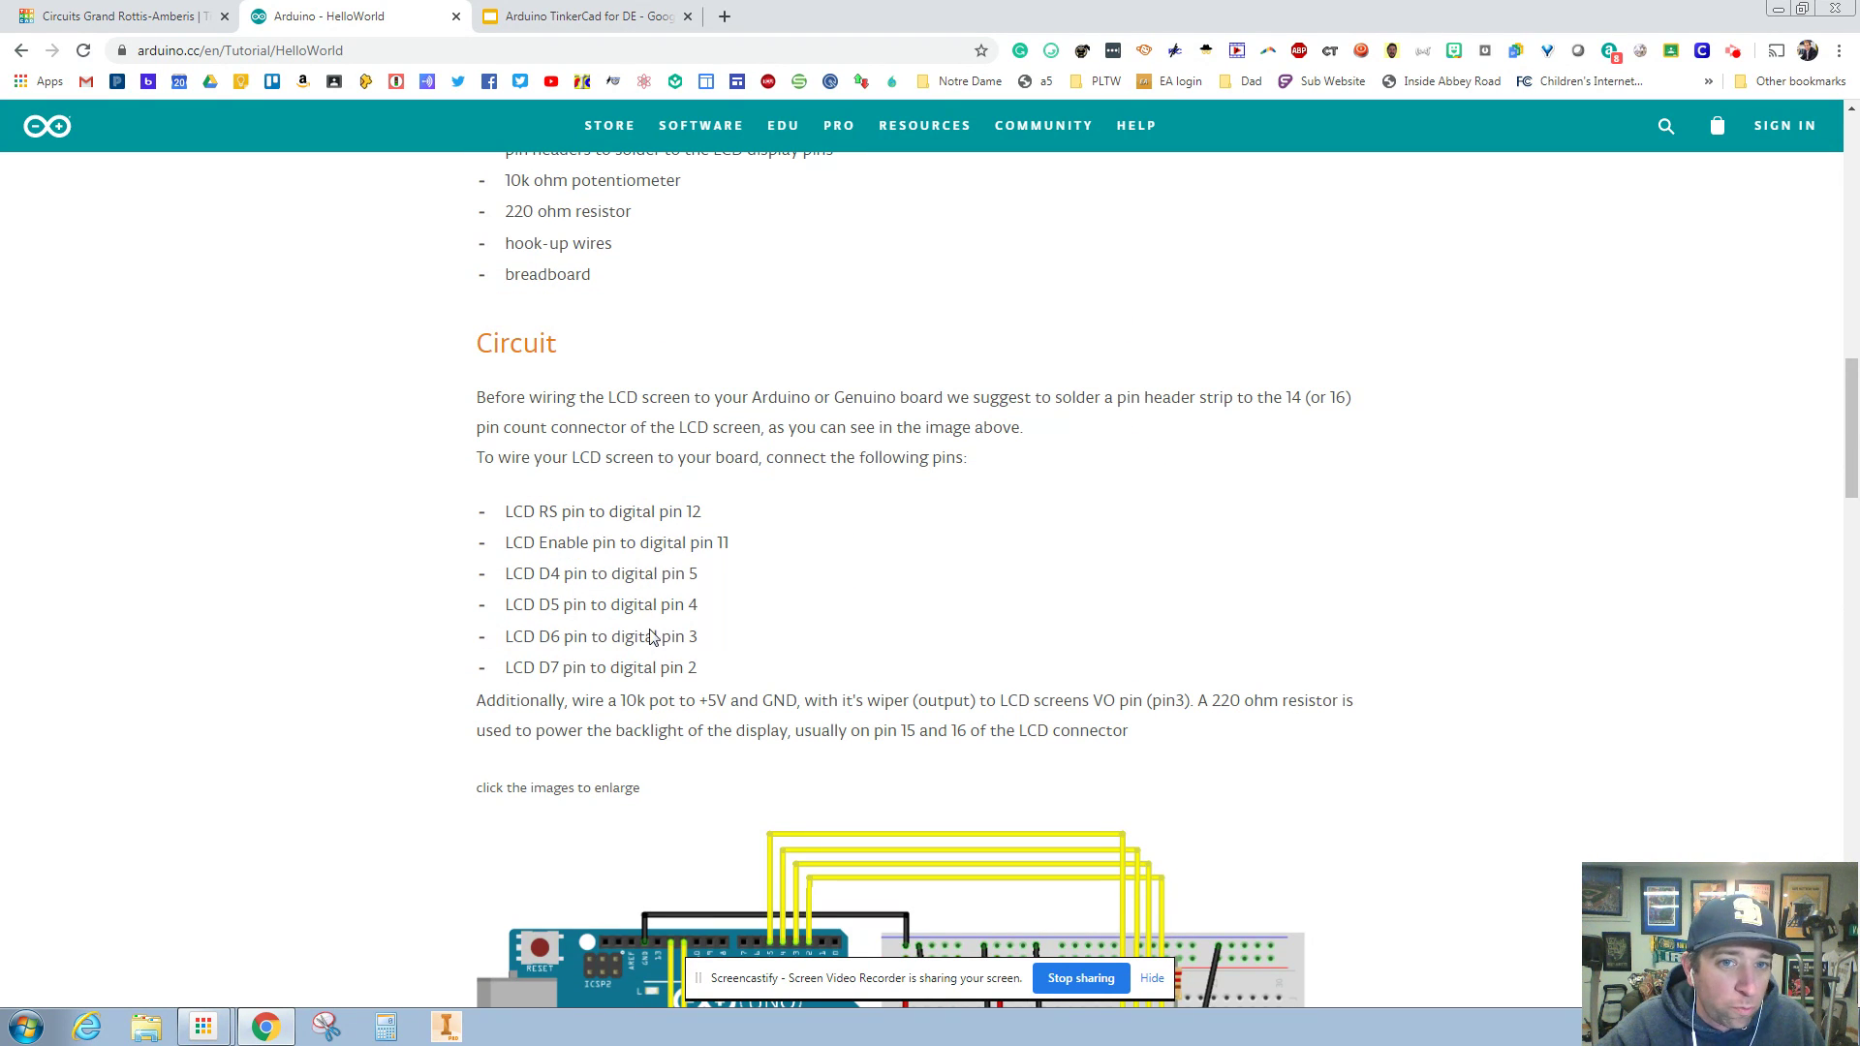
scroll(799, 577, "up", 3)
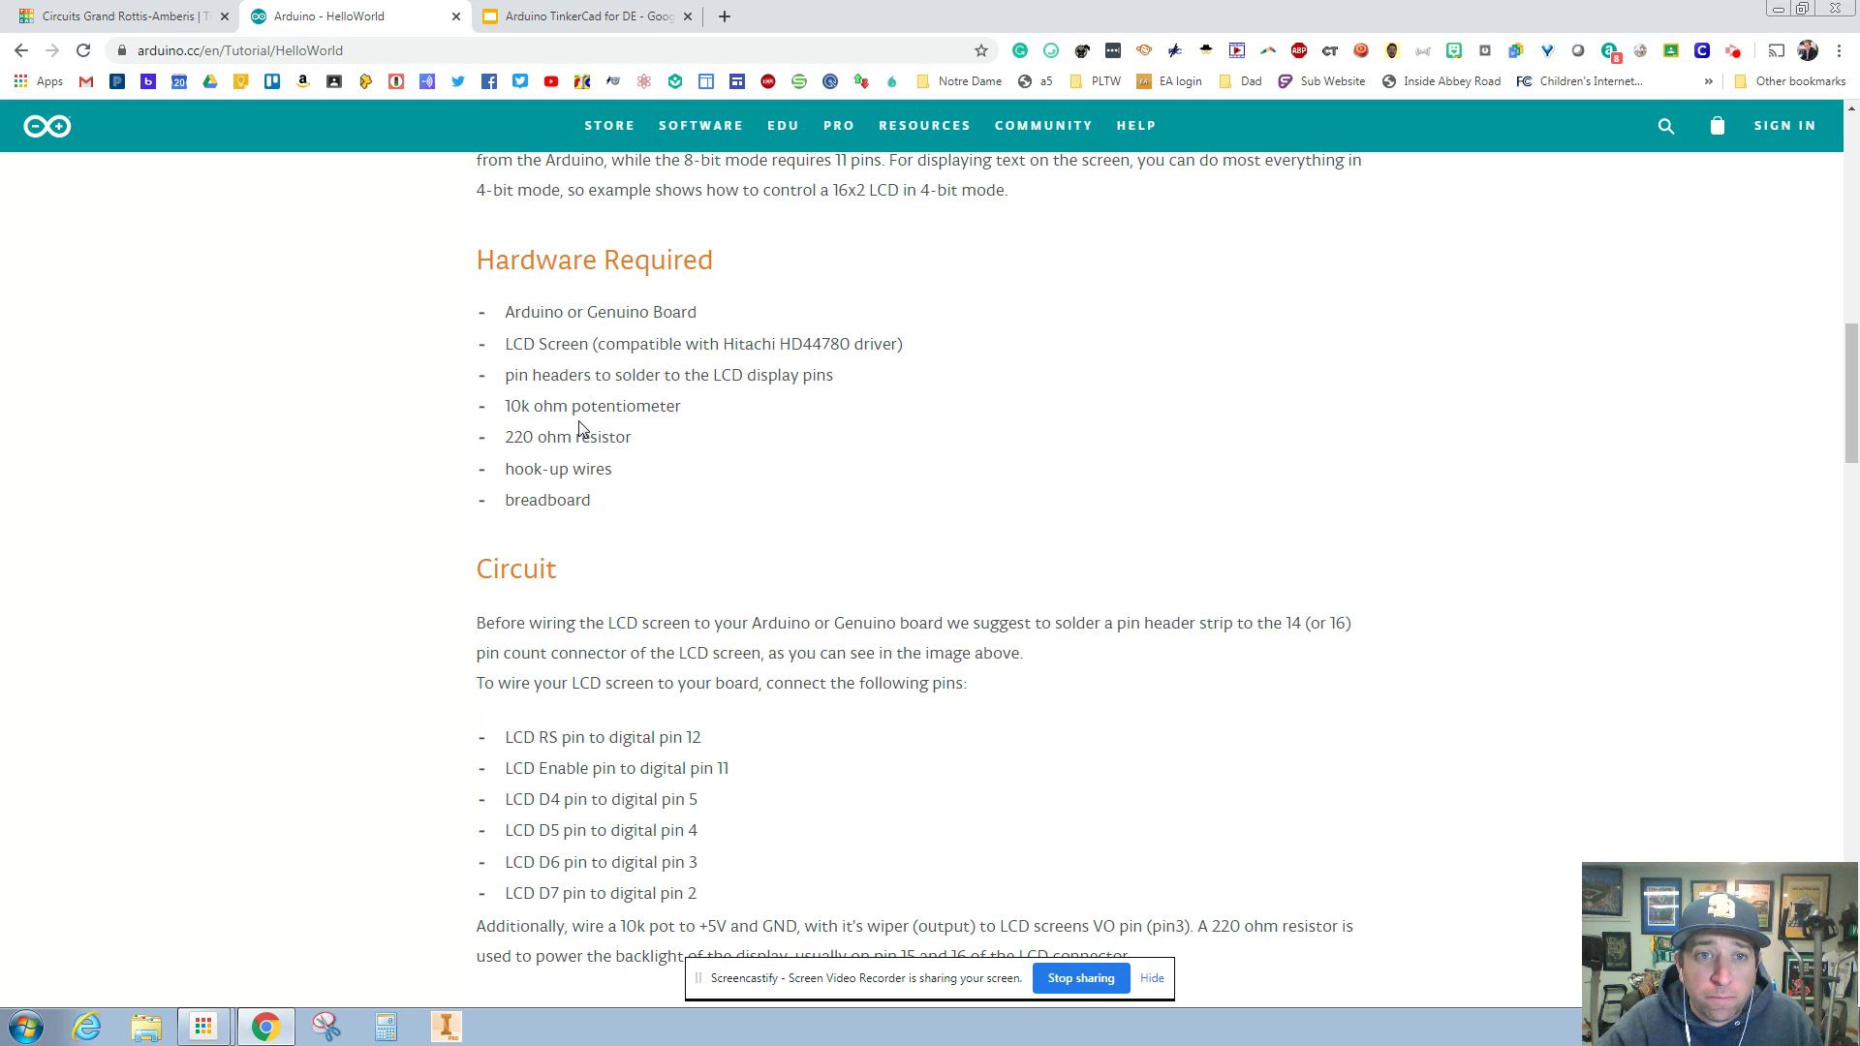
Step: Switch the Tinkercad parts list to All components and place a 16x2 LCD on the canvas
left_click(144, 29)
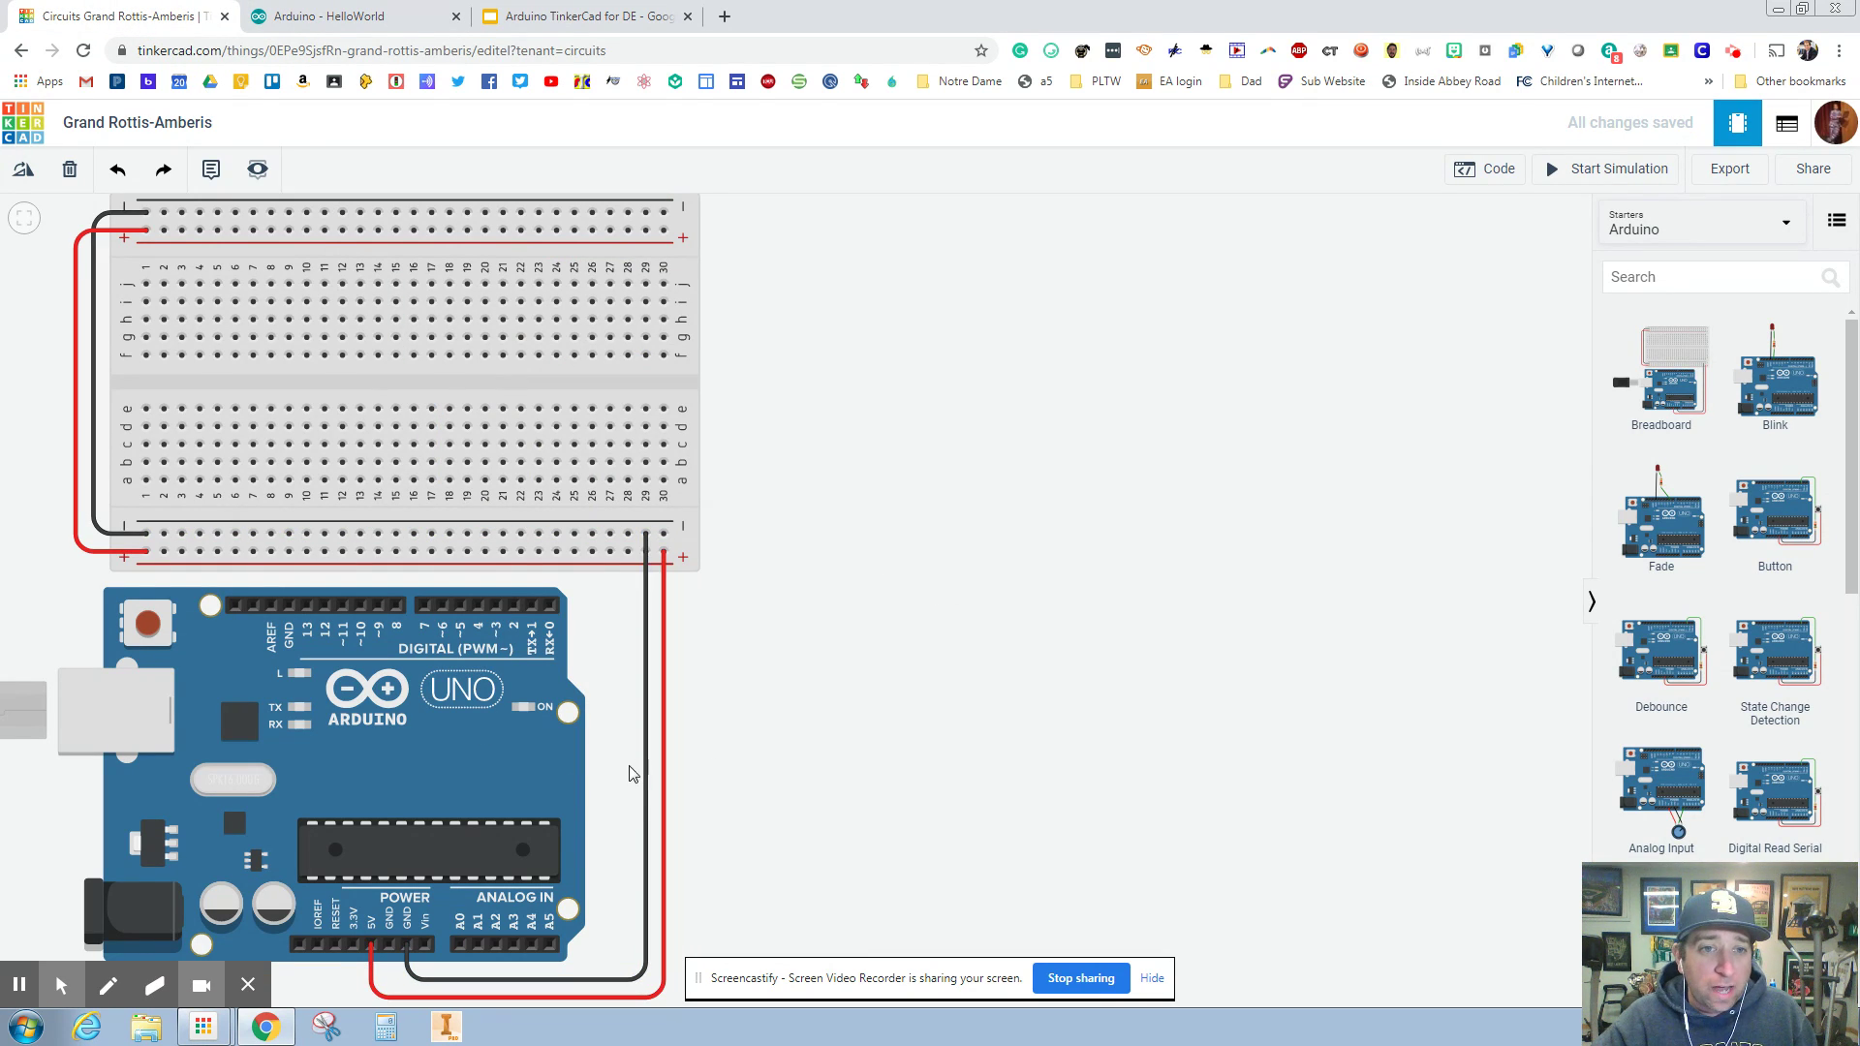
left_click(1152, 979)
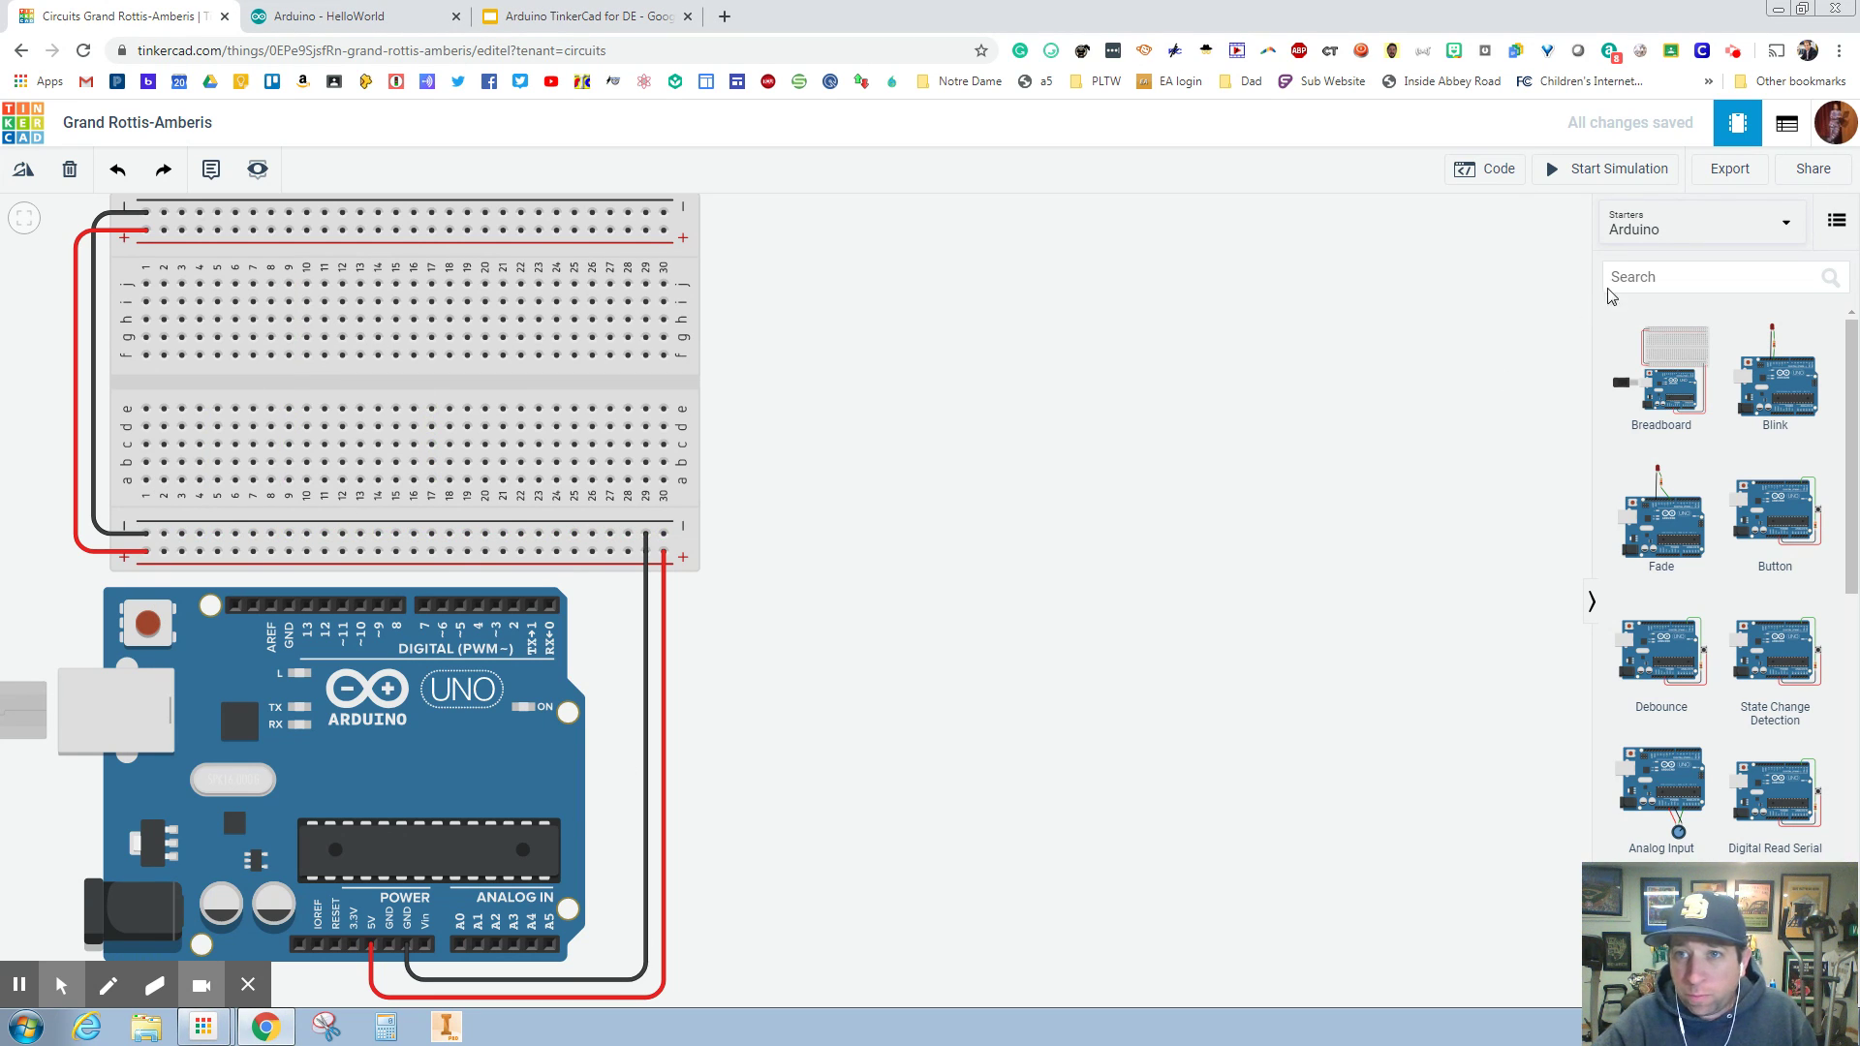
left_click(1702, 224)
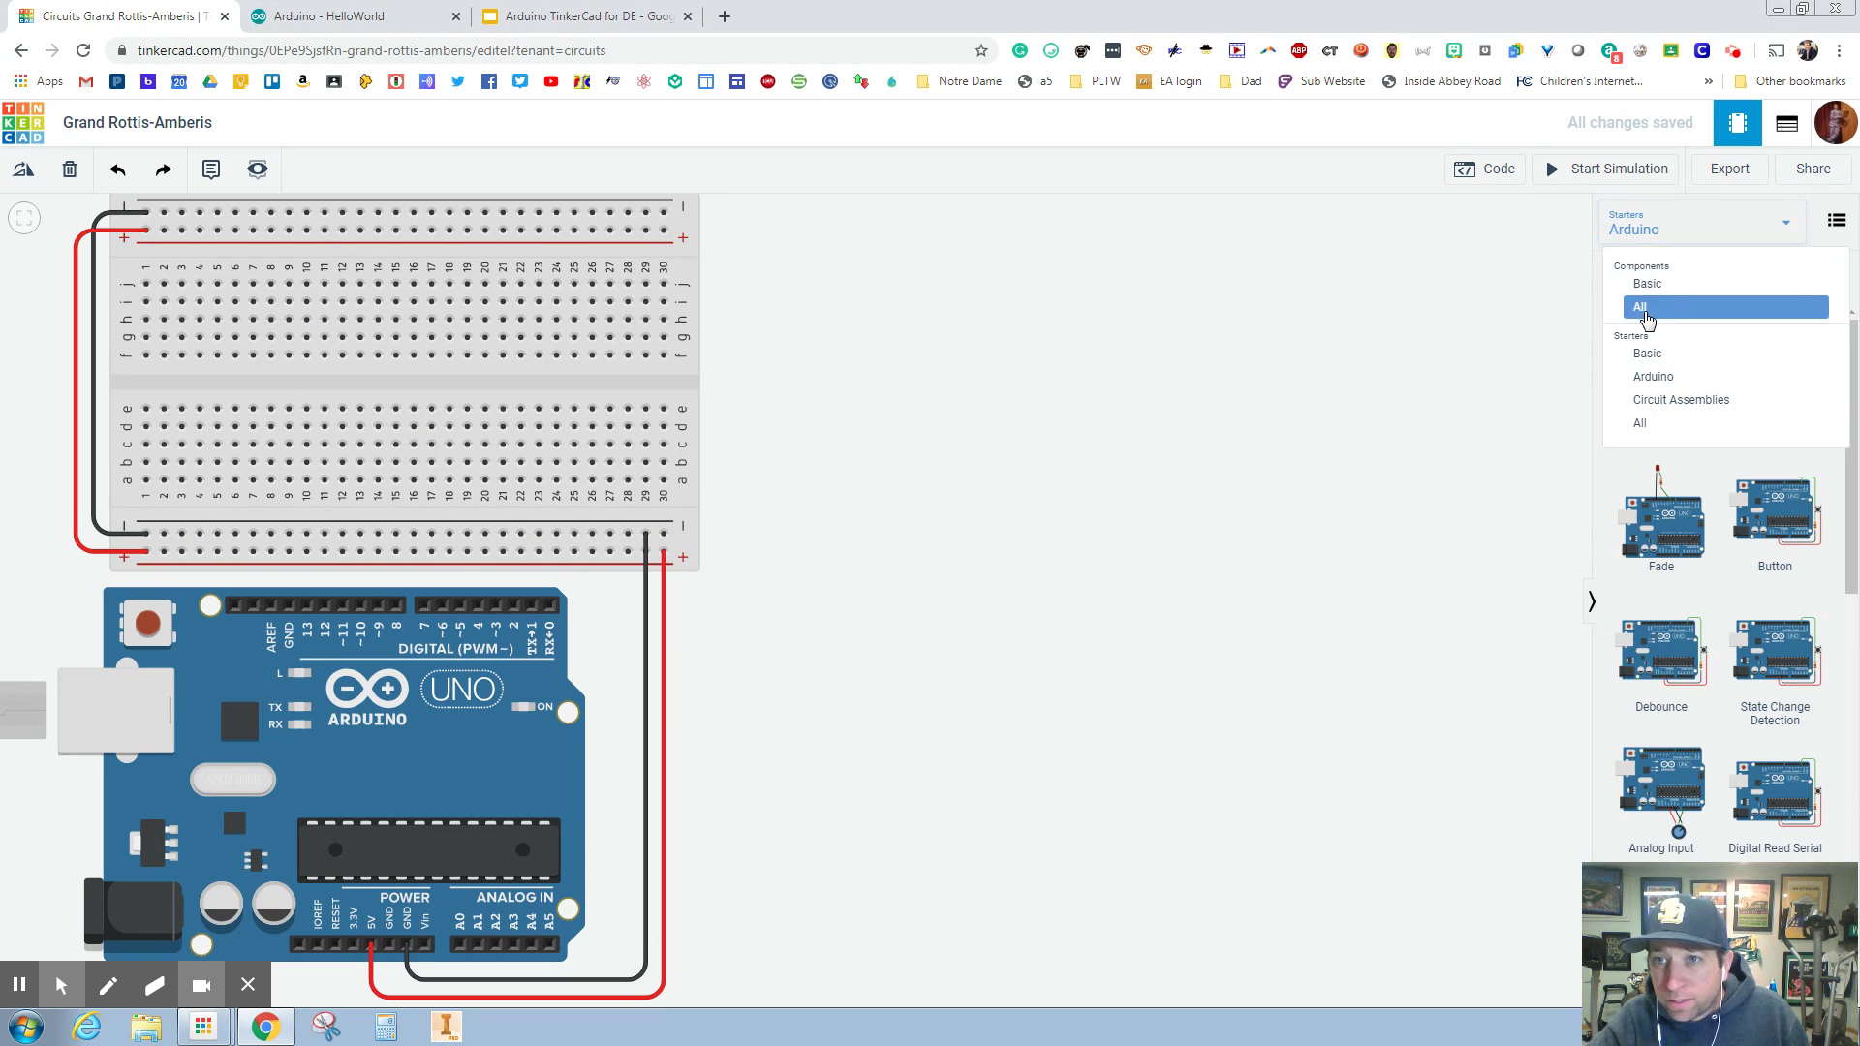
left_click(1644, 308)
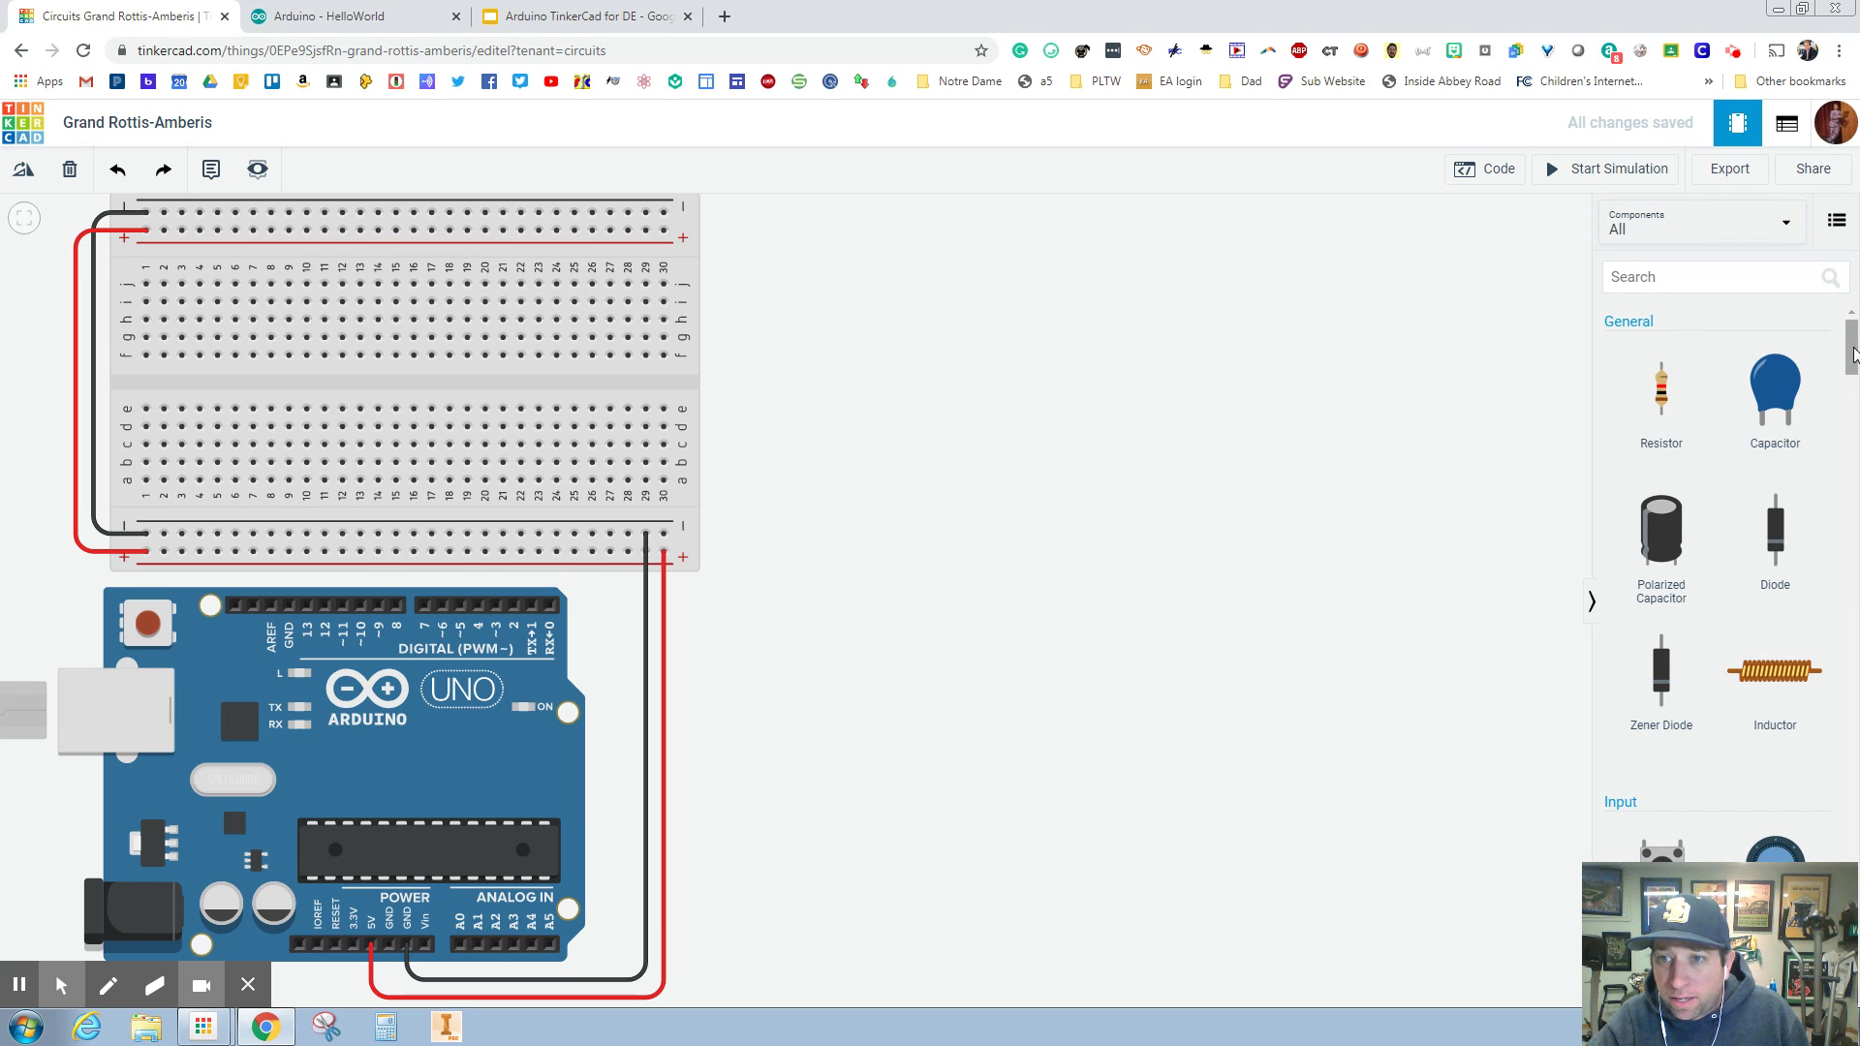
left_click_drag(1850, 347, 1833, 631)
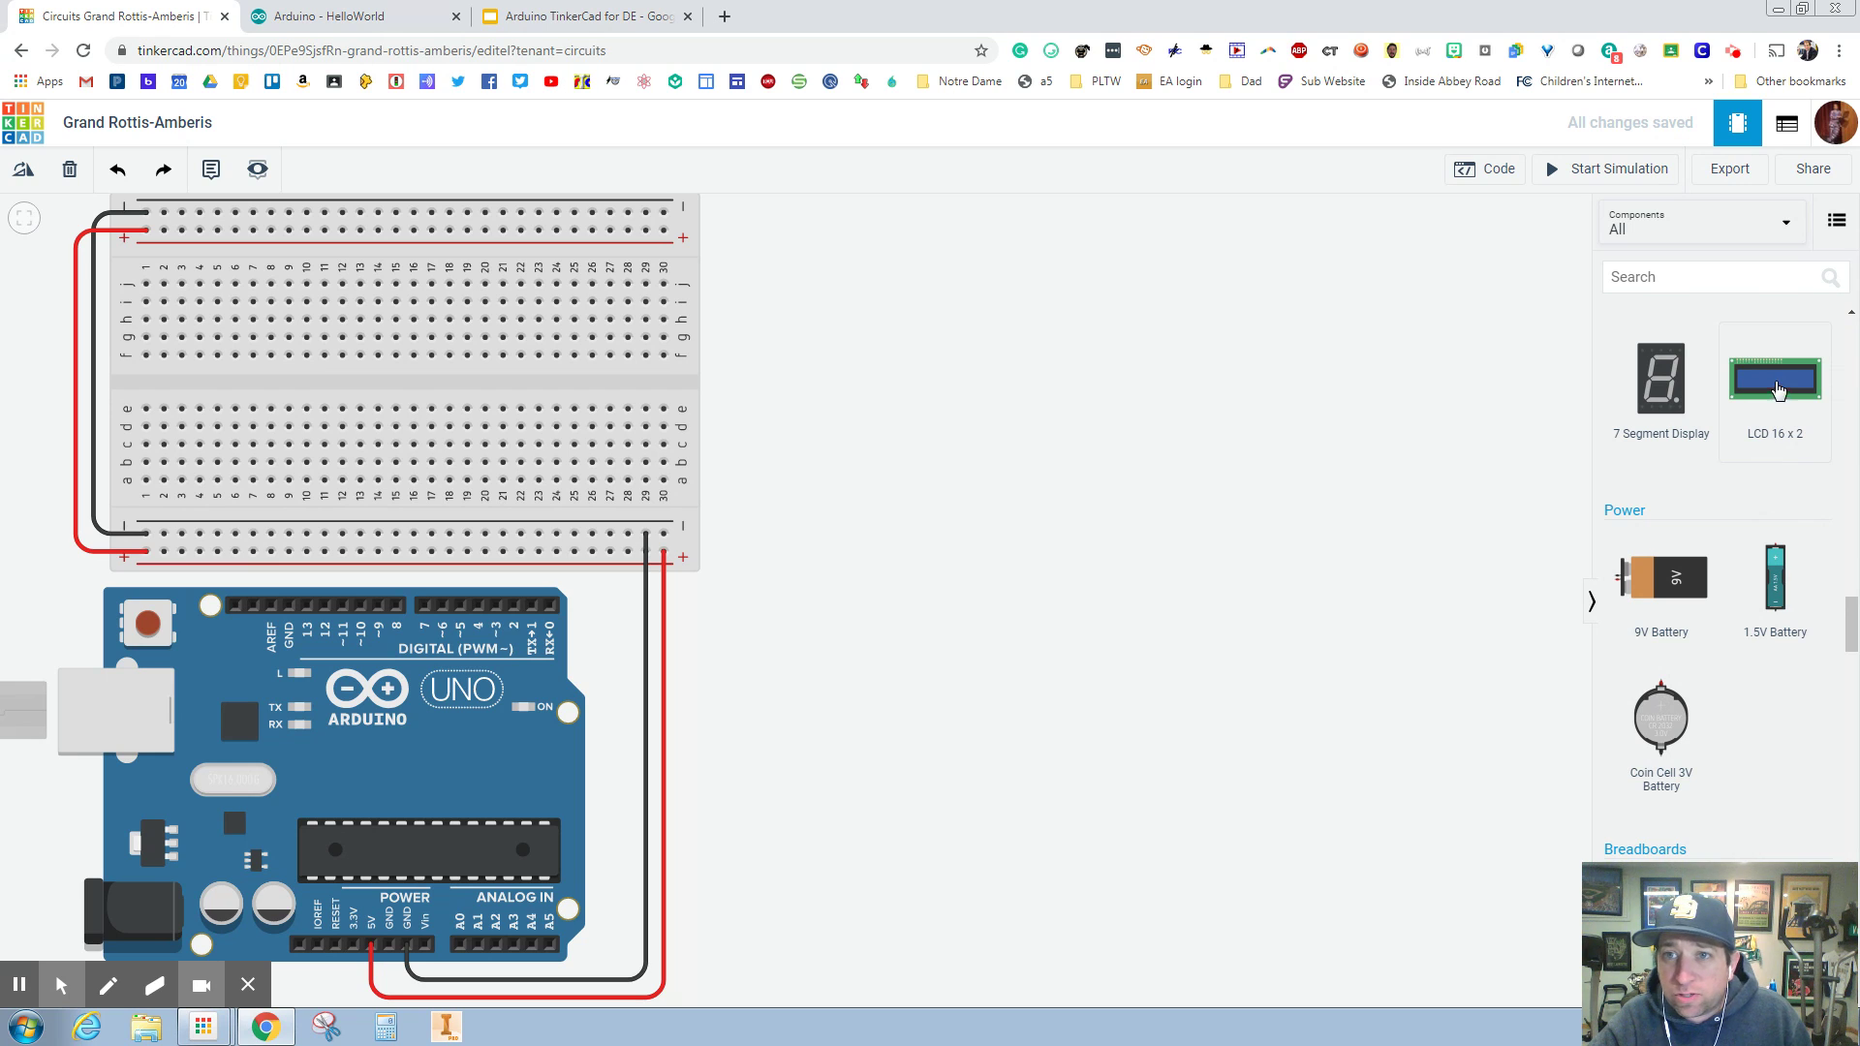
left_click_drag(1796, 399, 1034, 634)
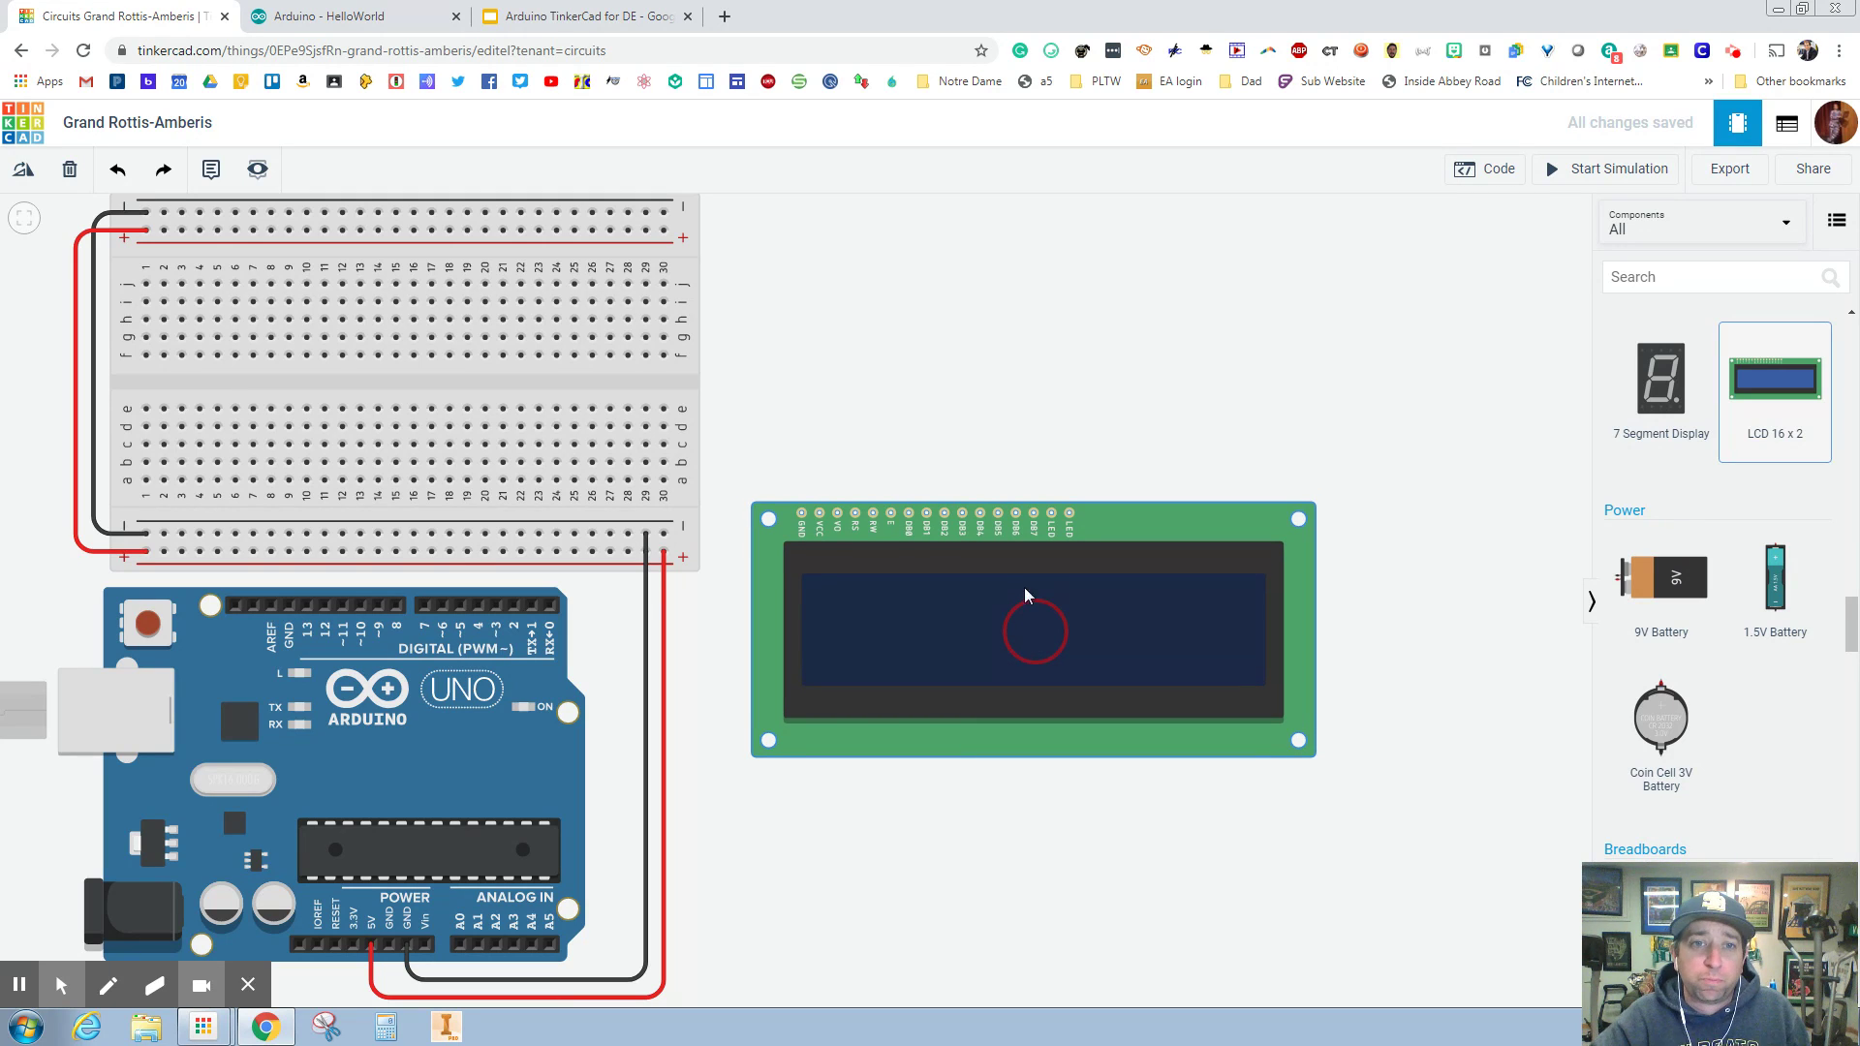
left_click(990, 370)
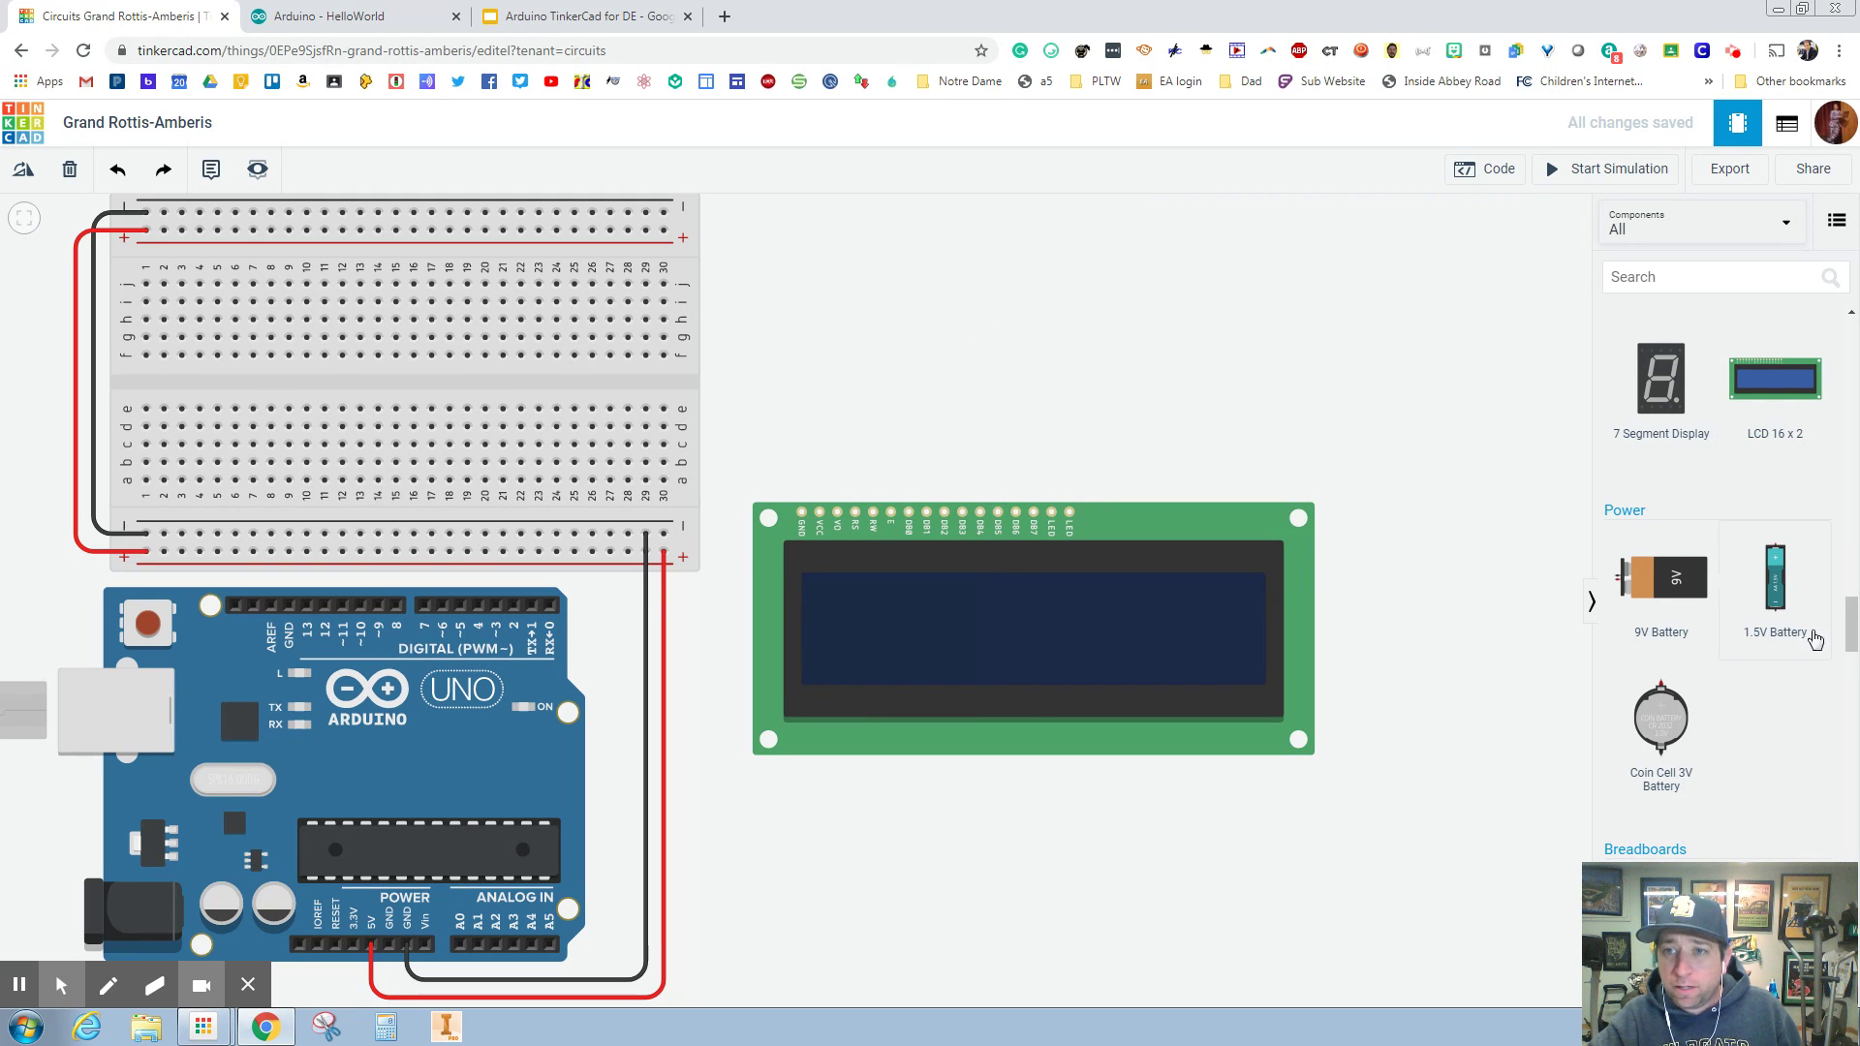
Step: Add a resistor above the LCD and a potentiometer on the breadboard
left_click_drag(1850, 635, 1851, 349)
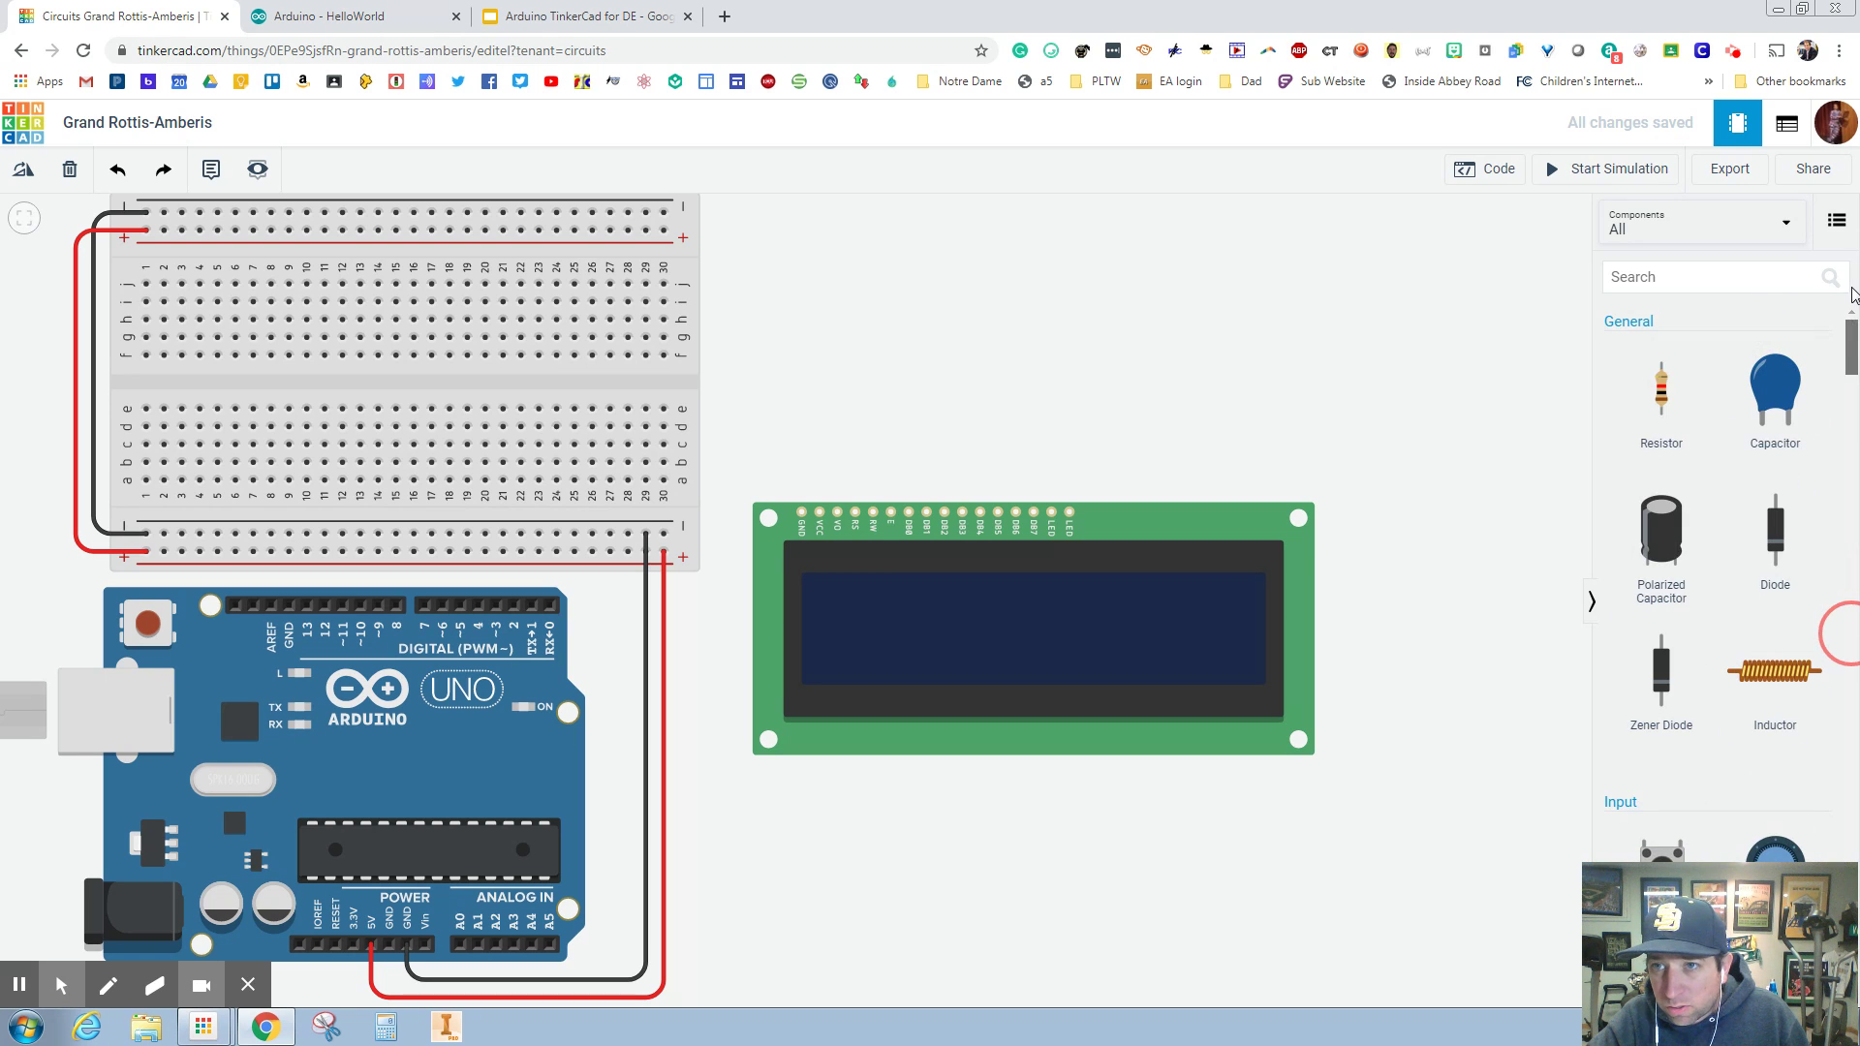
left_click_drag(1660, 388, 931, 302)
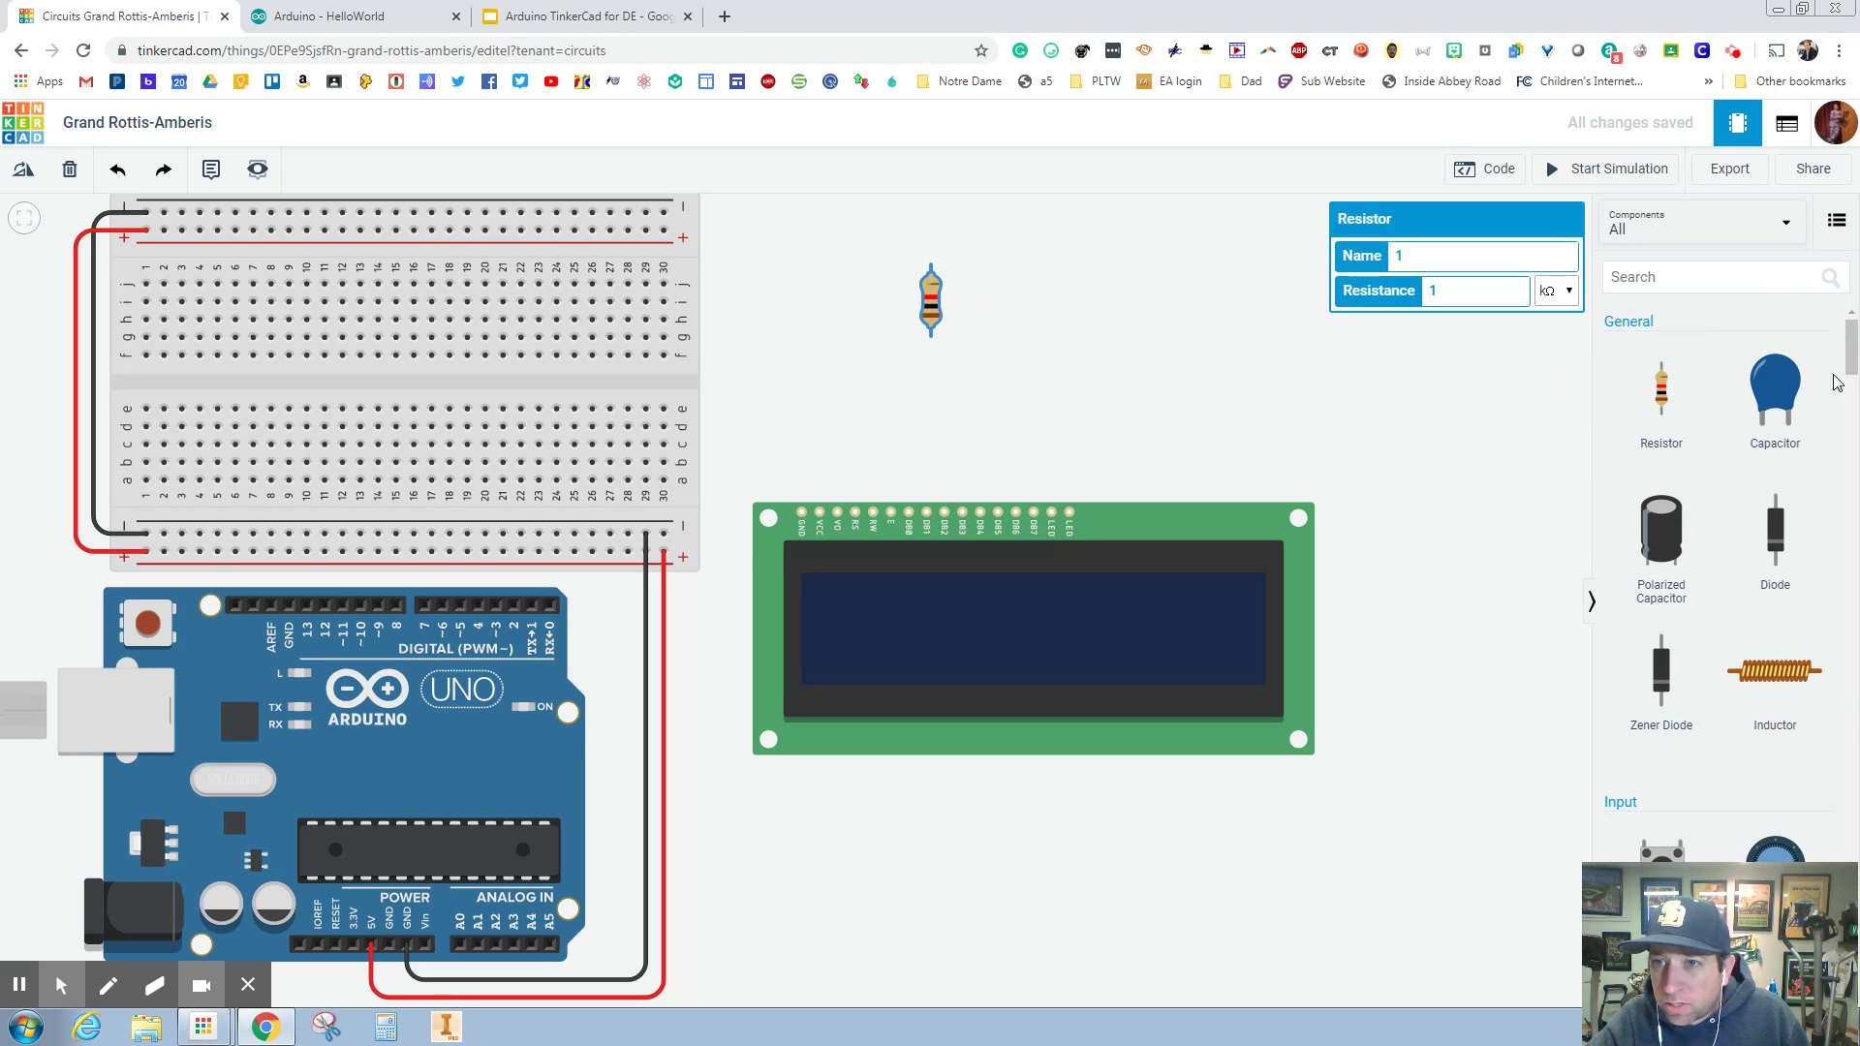
scroll(1852, 402, "down", 5)
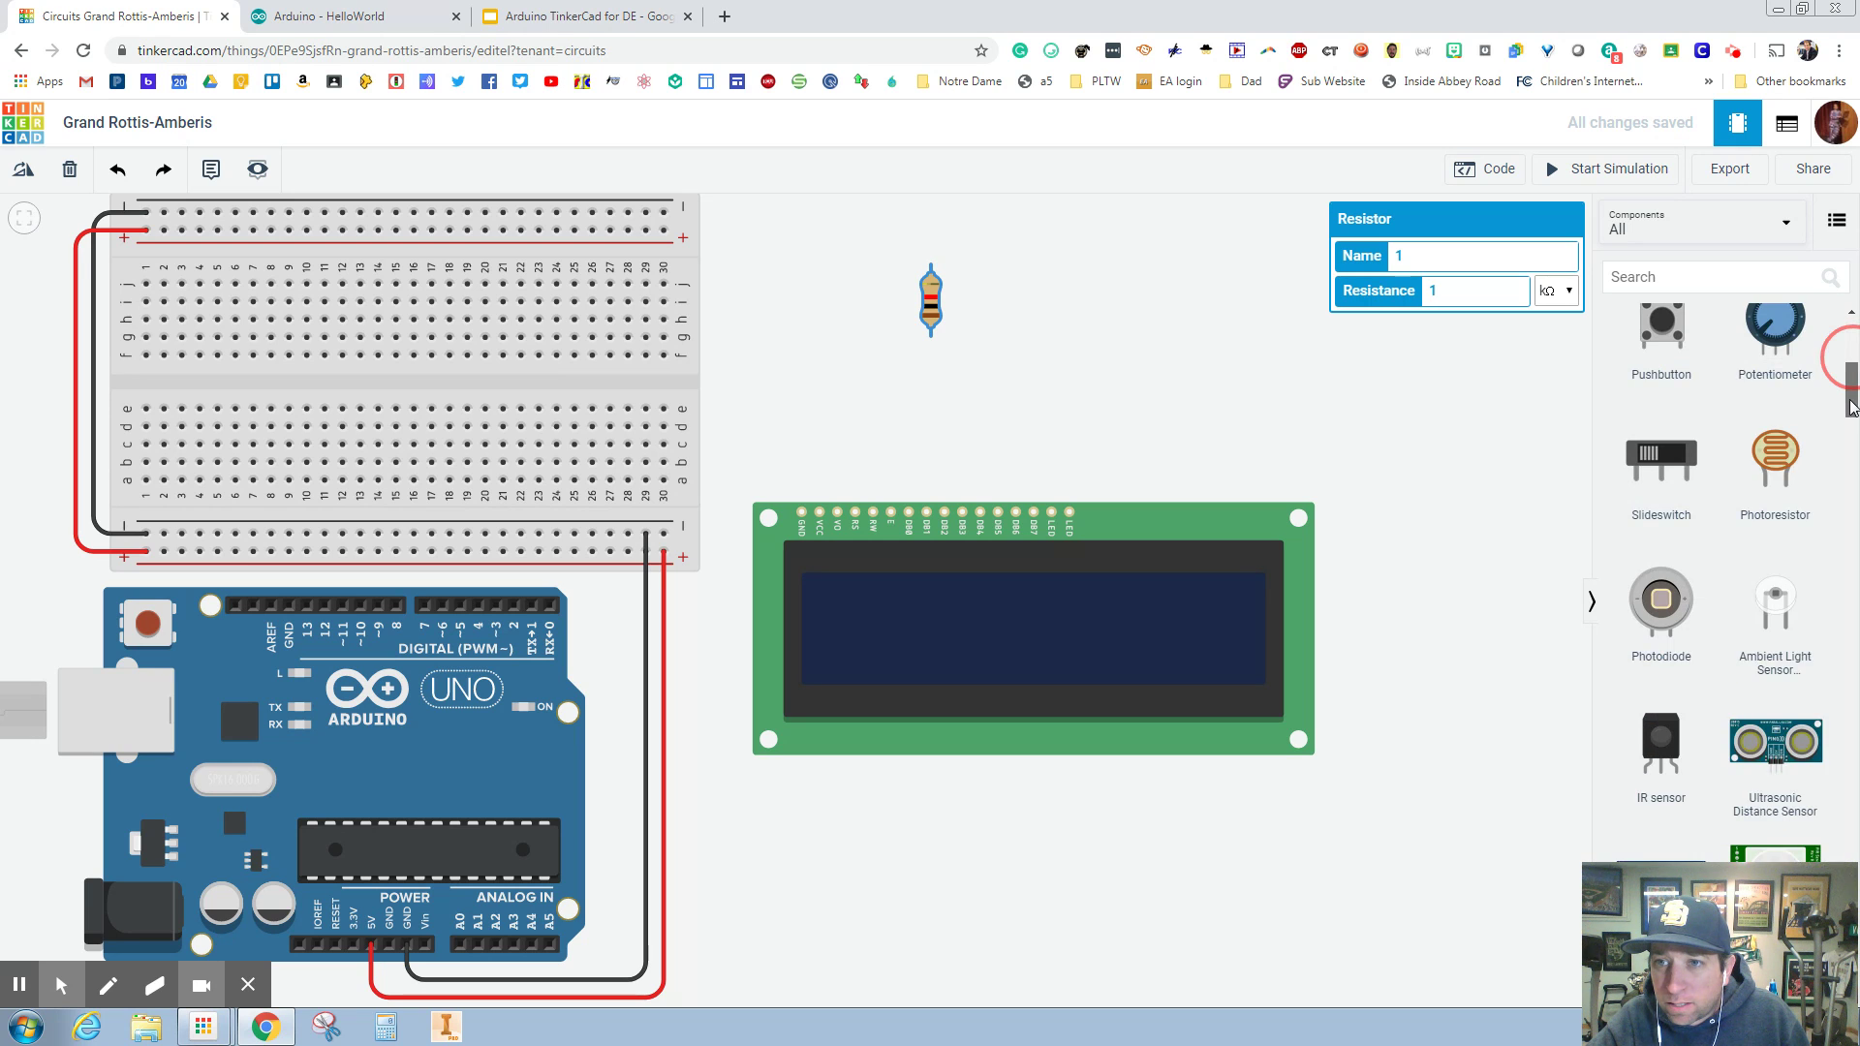
left_click_drag(1768, 433, 272, 412)
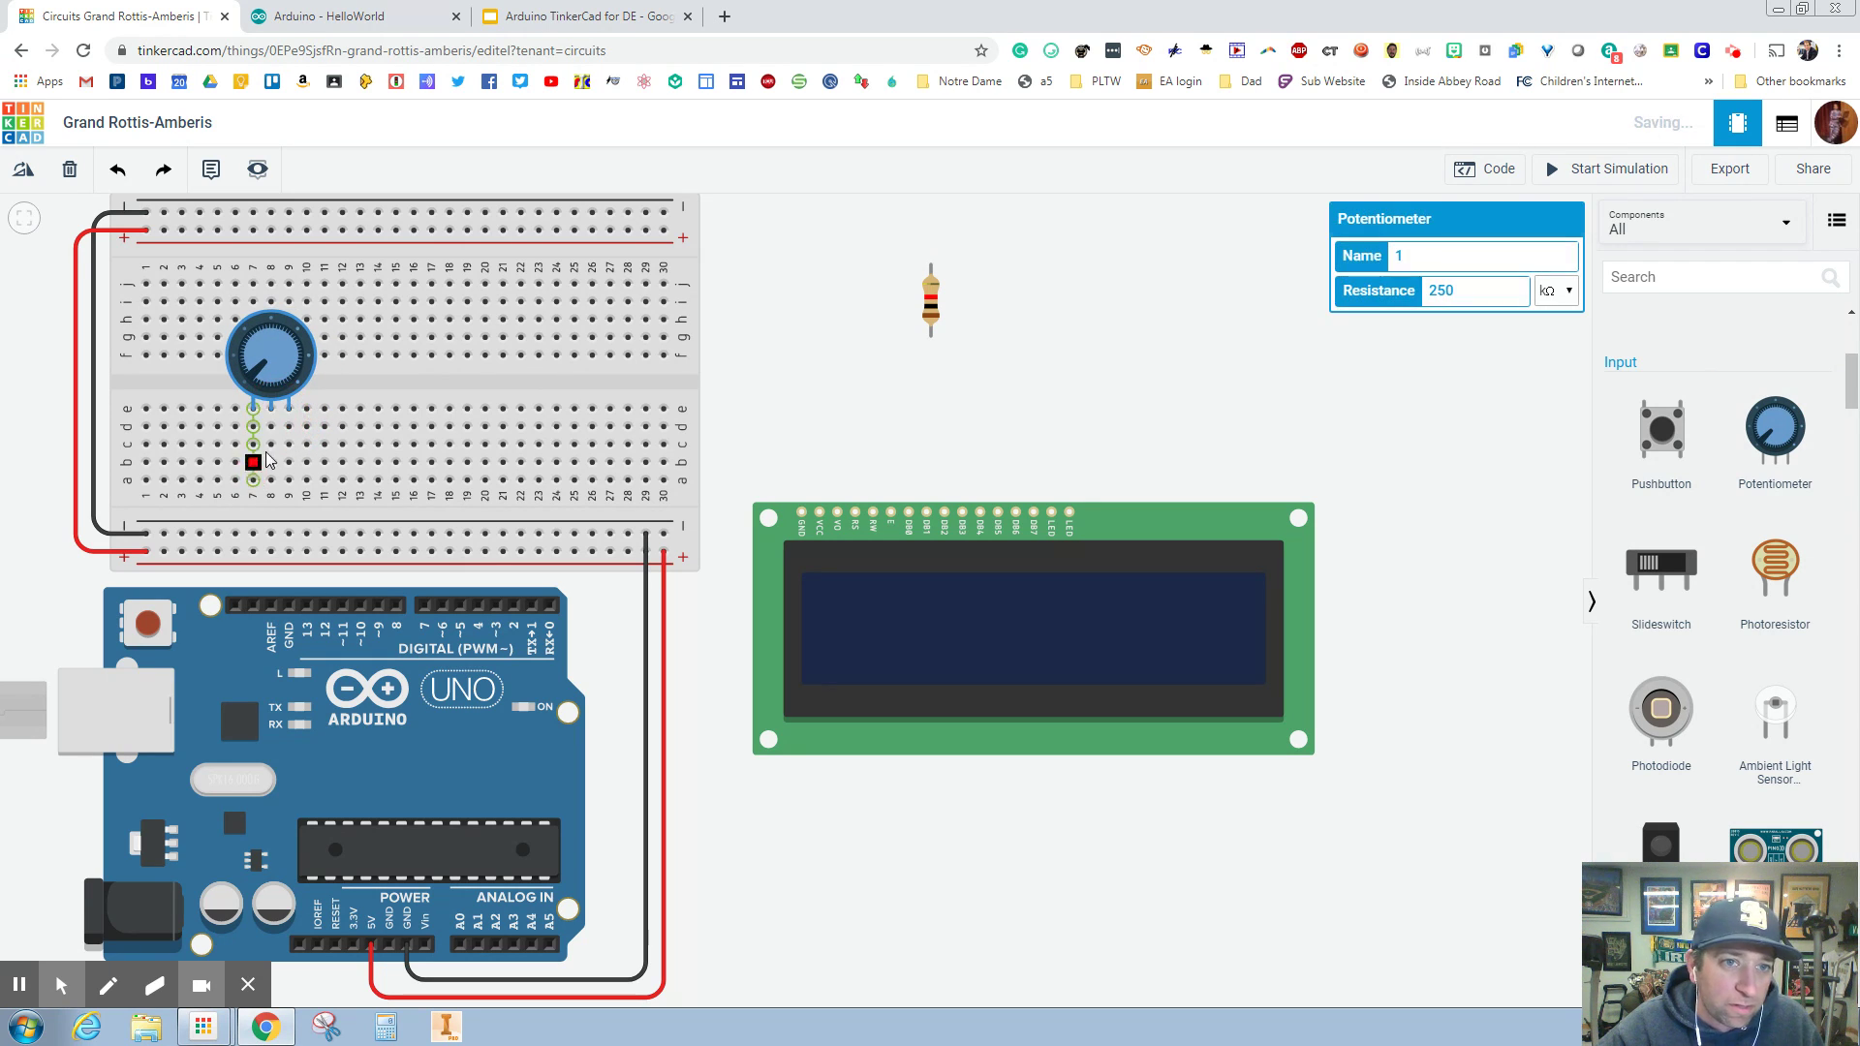
Step: Glance at the Arduino HelloWorld tutorial and return to the Tinkercad circuit
left_click(1247, 377)
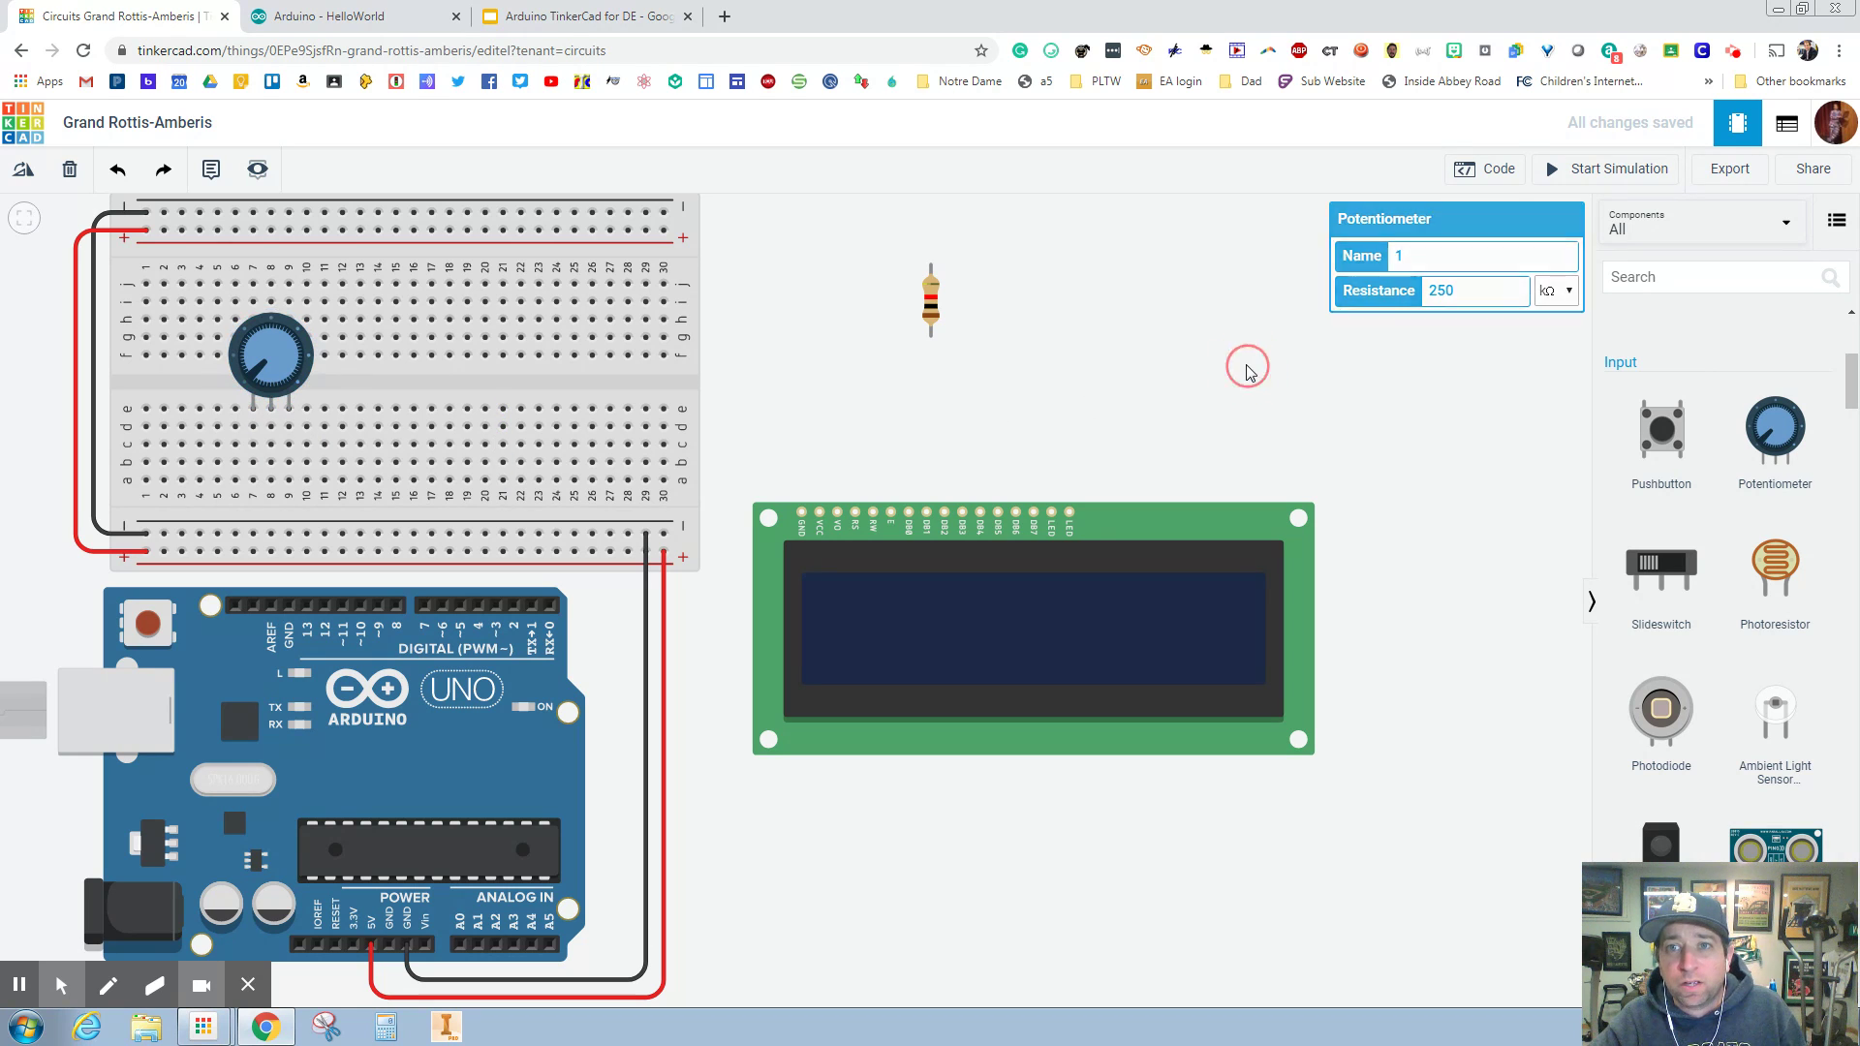
left_click(374, 20)
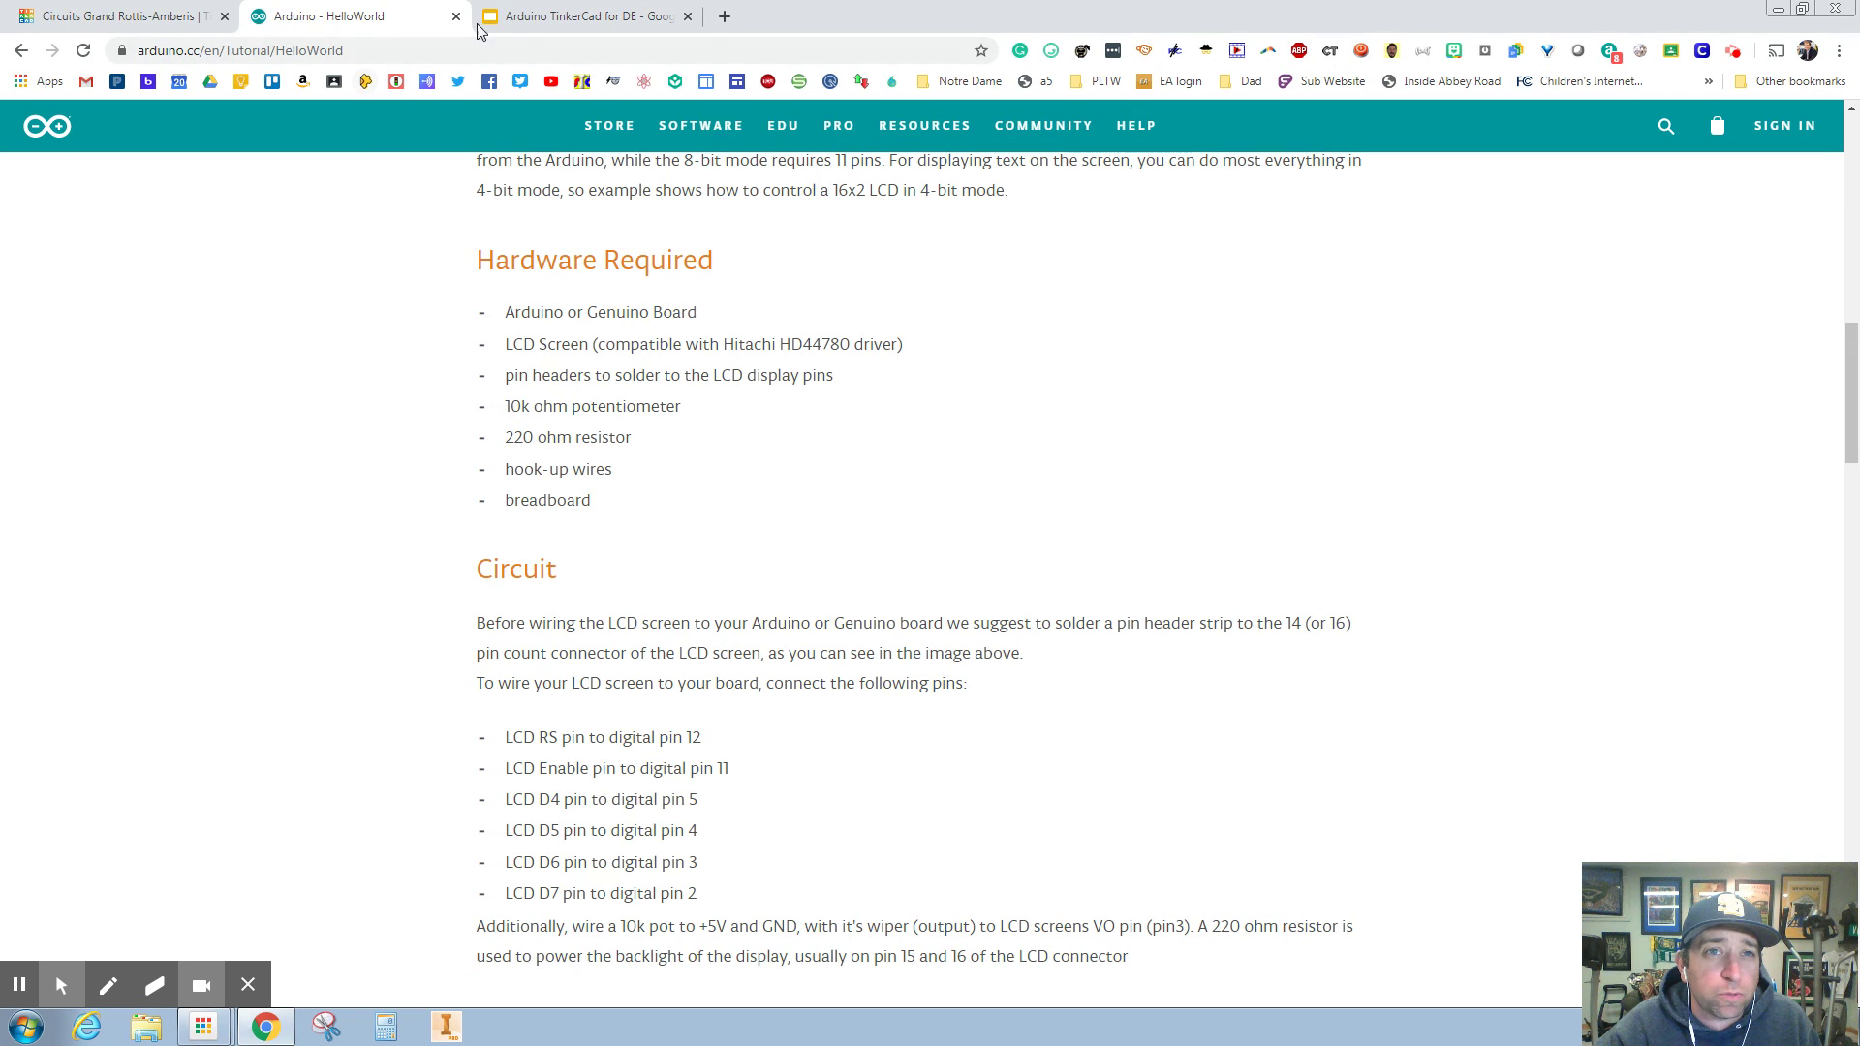
left_click(117, 17)
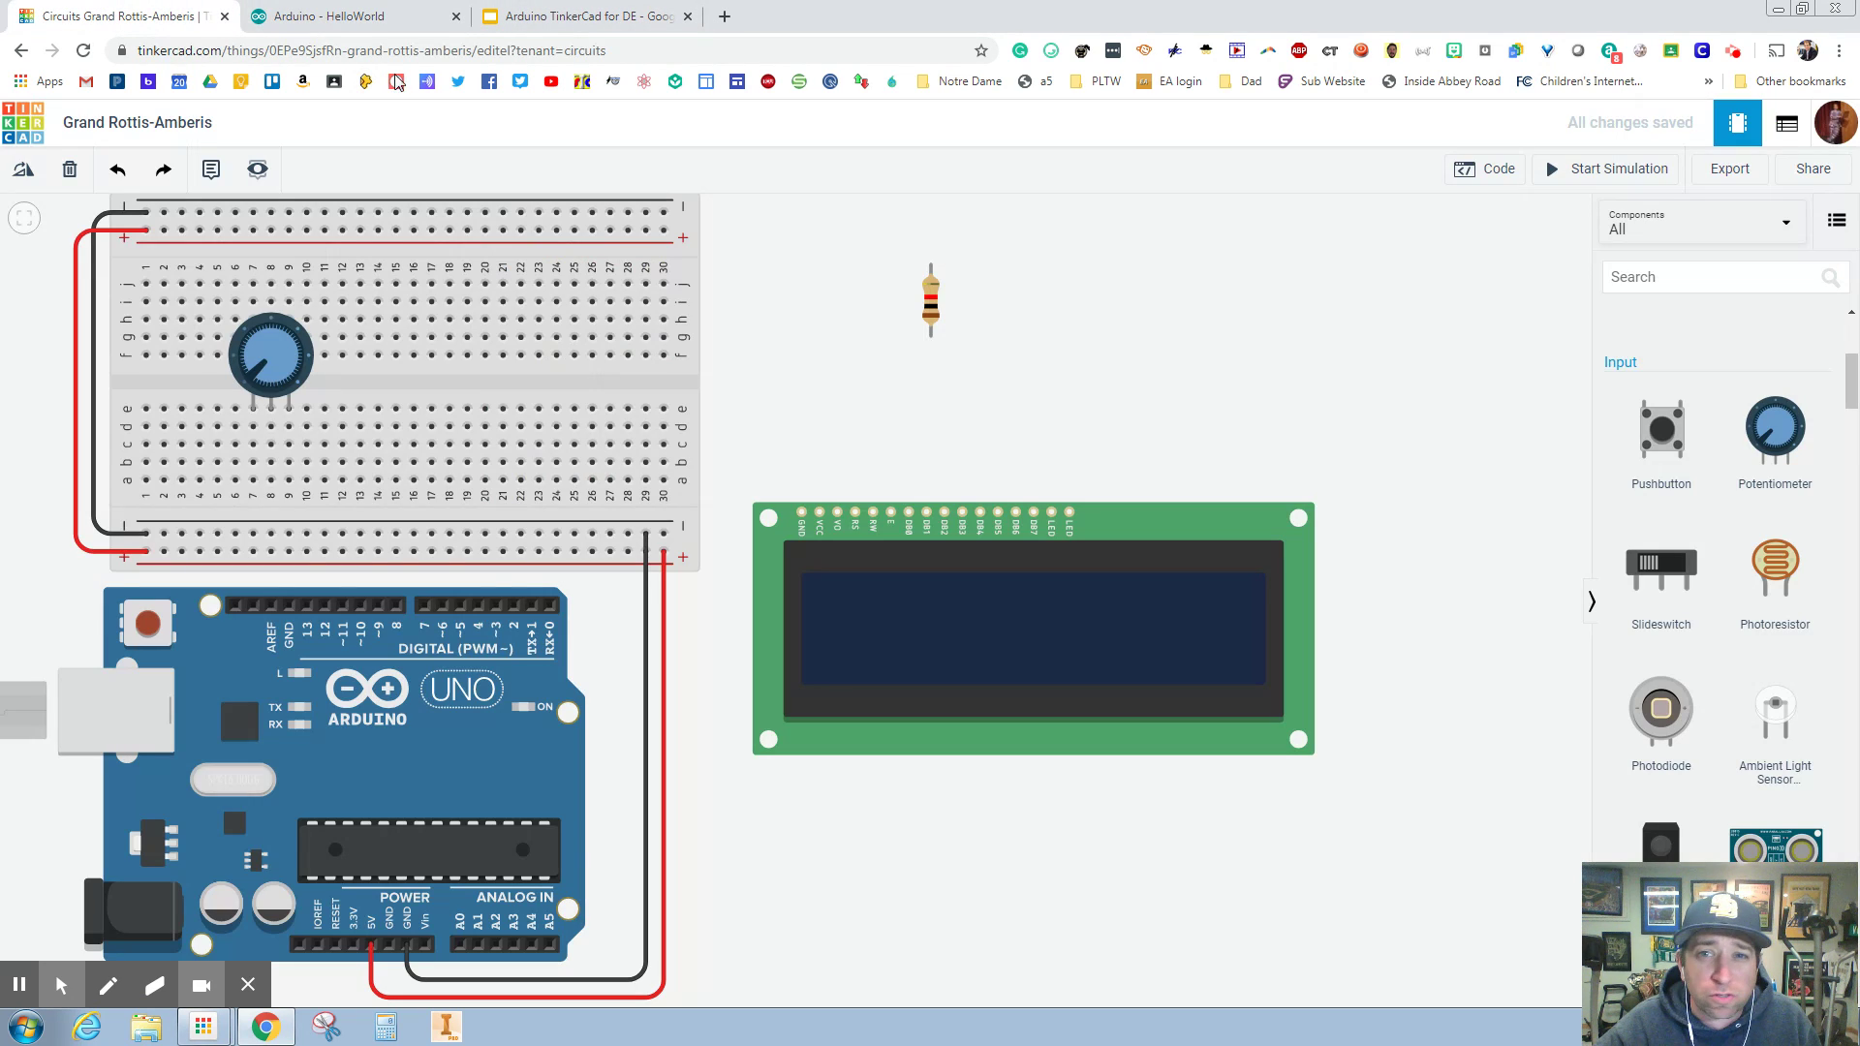
Step: Set the resistor to 220 Ω and bring the HelloWorld tutorial back up
left_click(931, 320)
left_click(1461, 294)
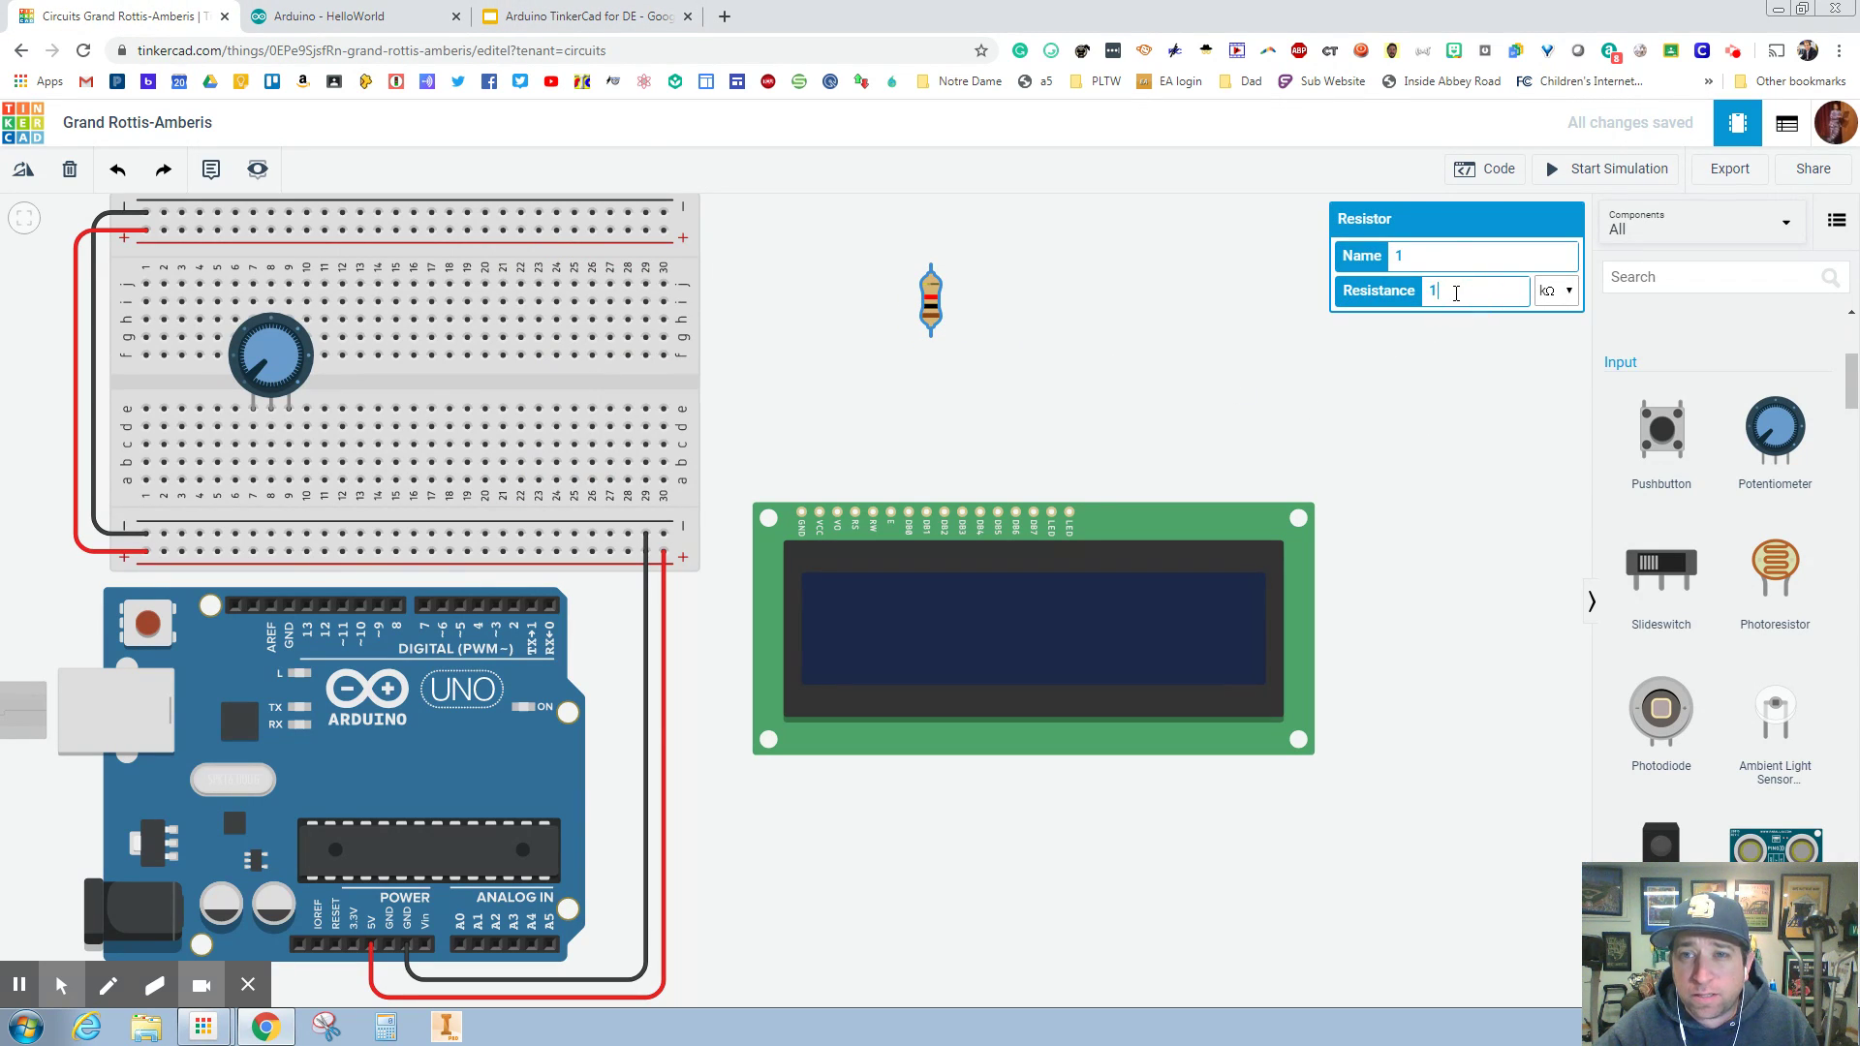
double_click(1450, 292)
type("220")
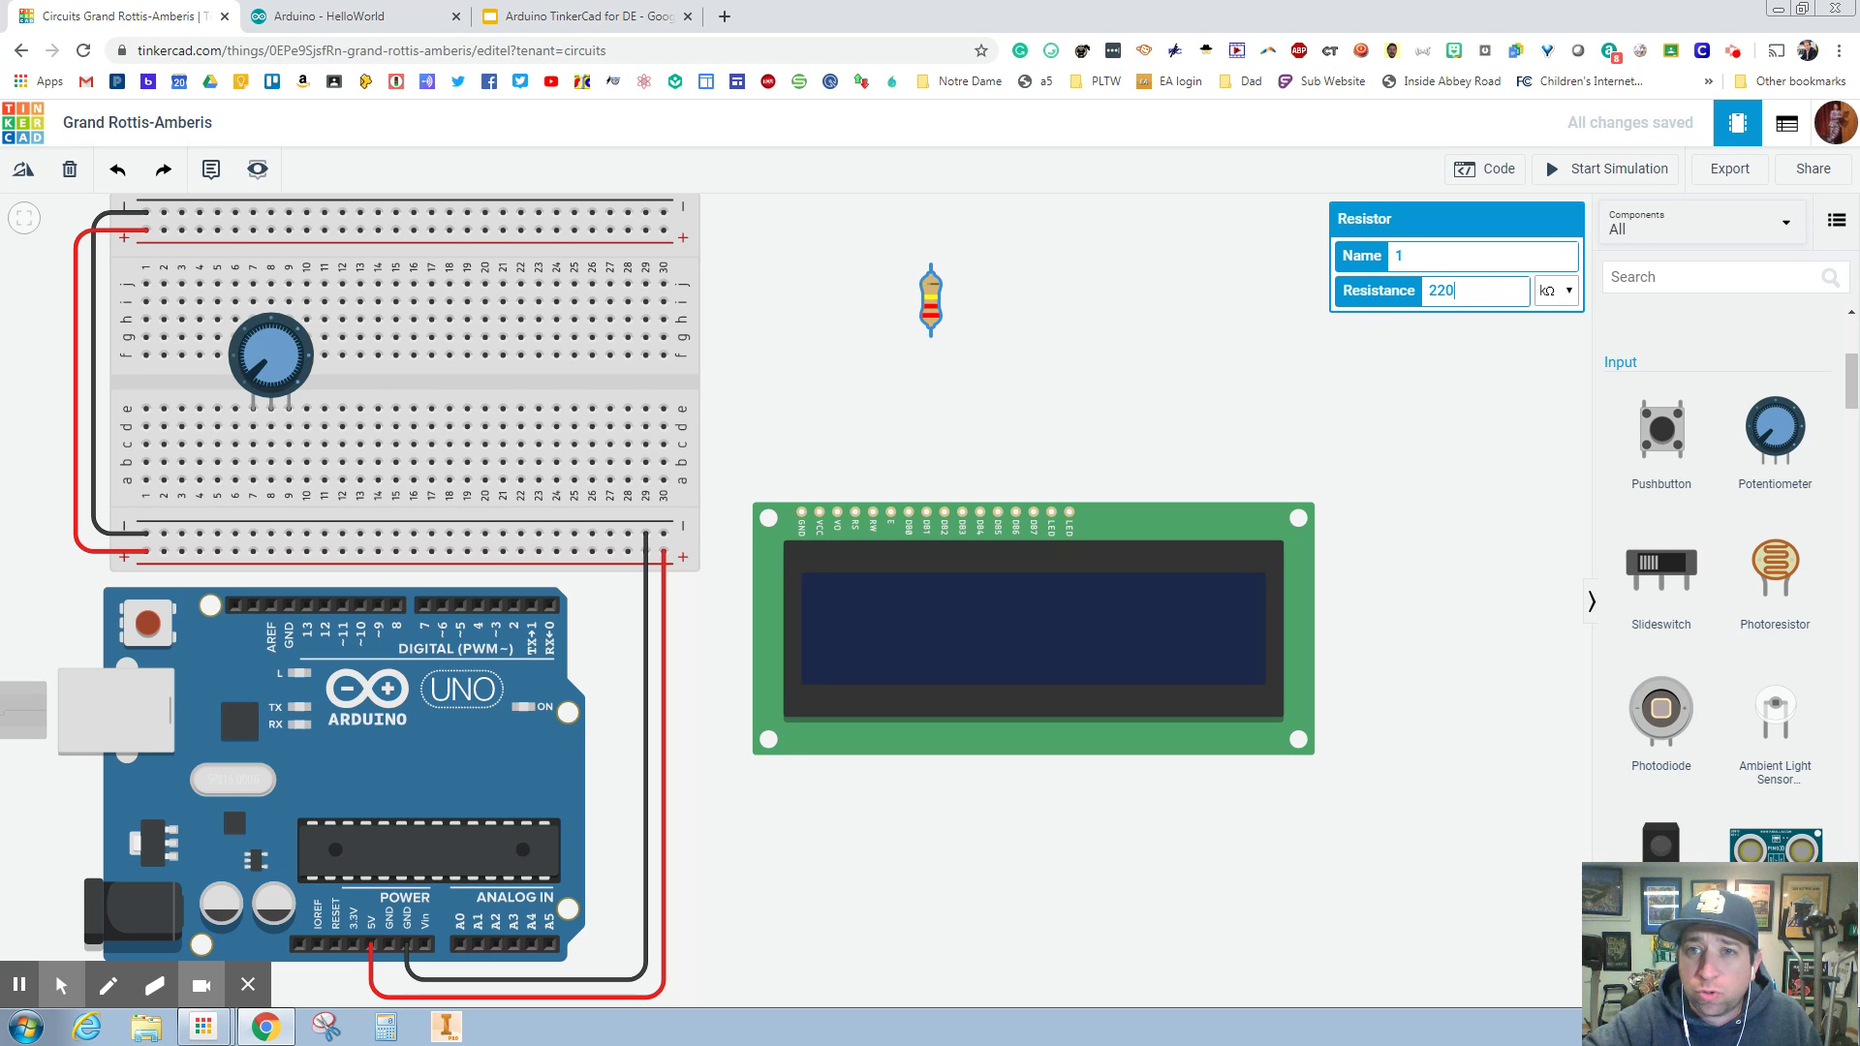
left_click(1556, 291)
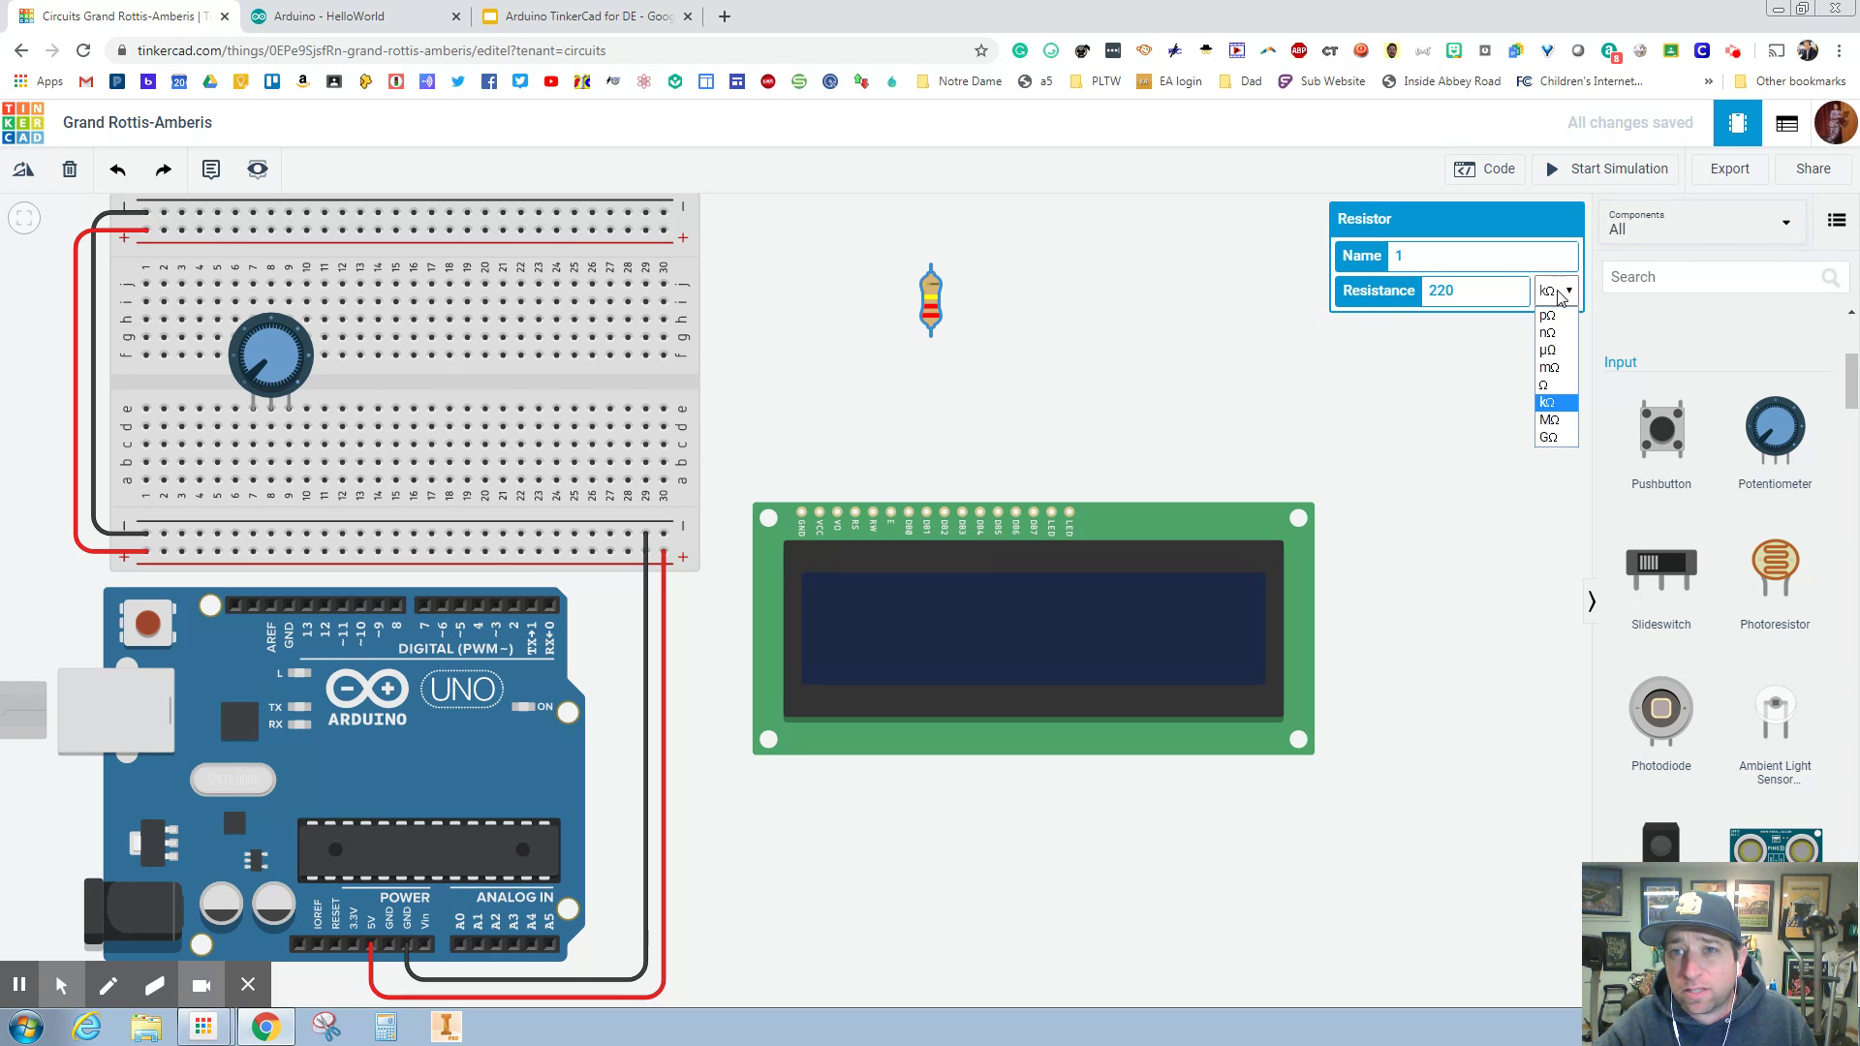
left_click(1550, 385)
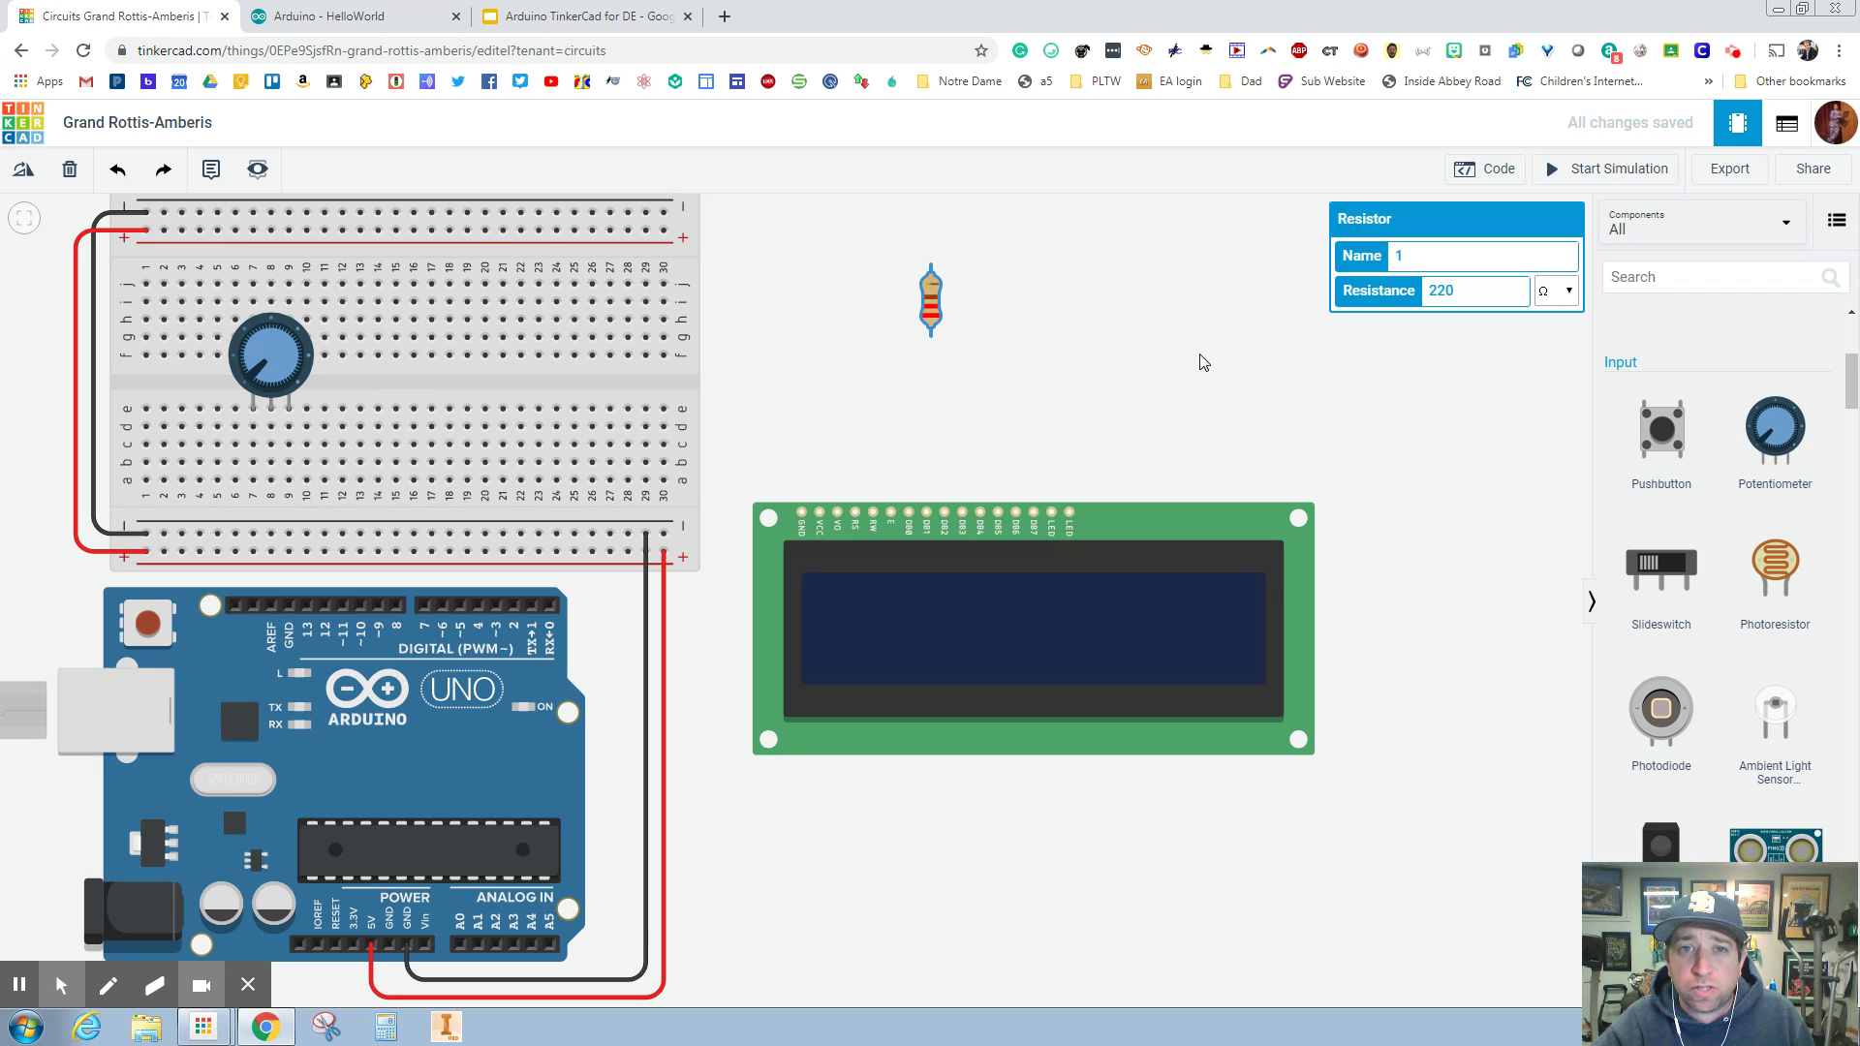
left_click(1142, 364)
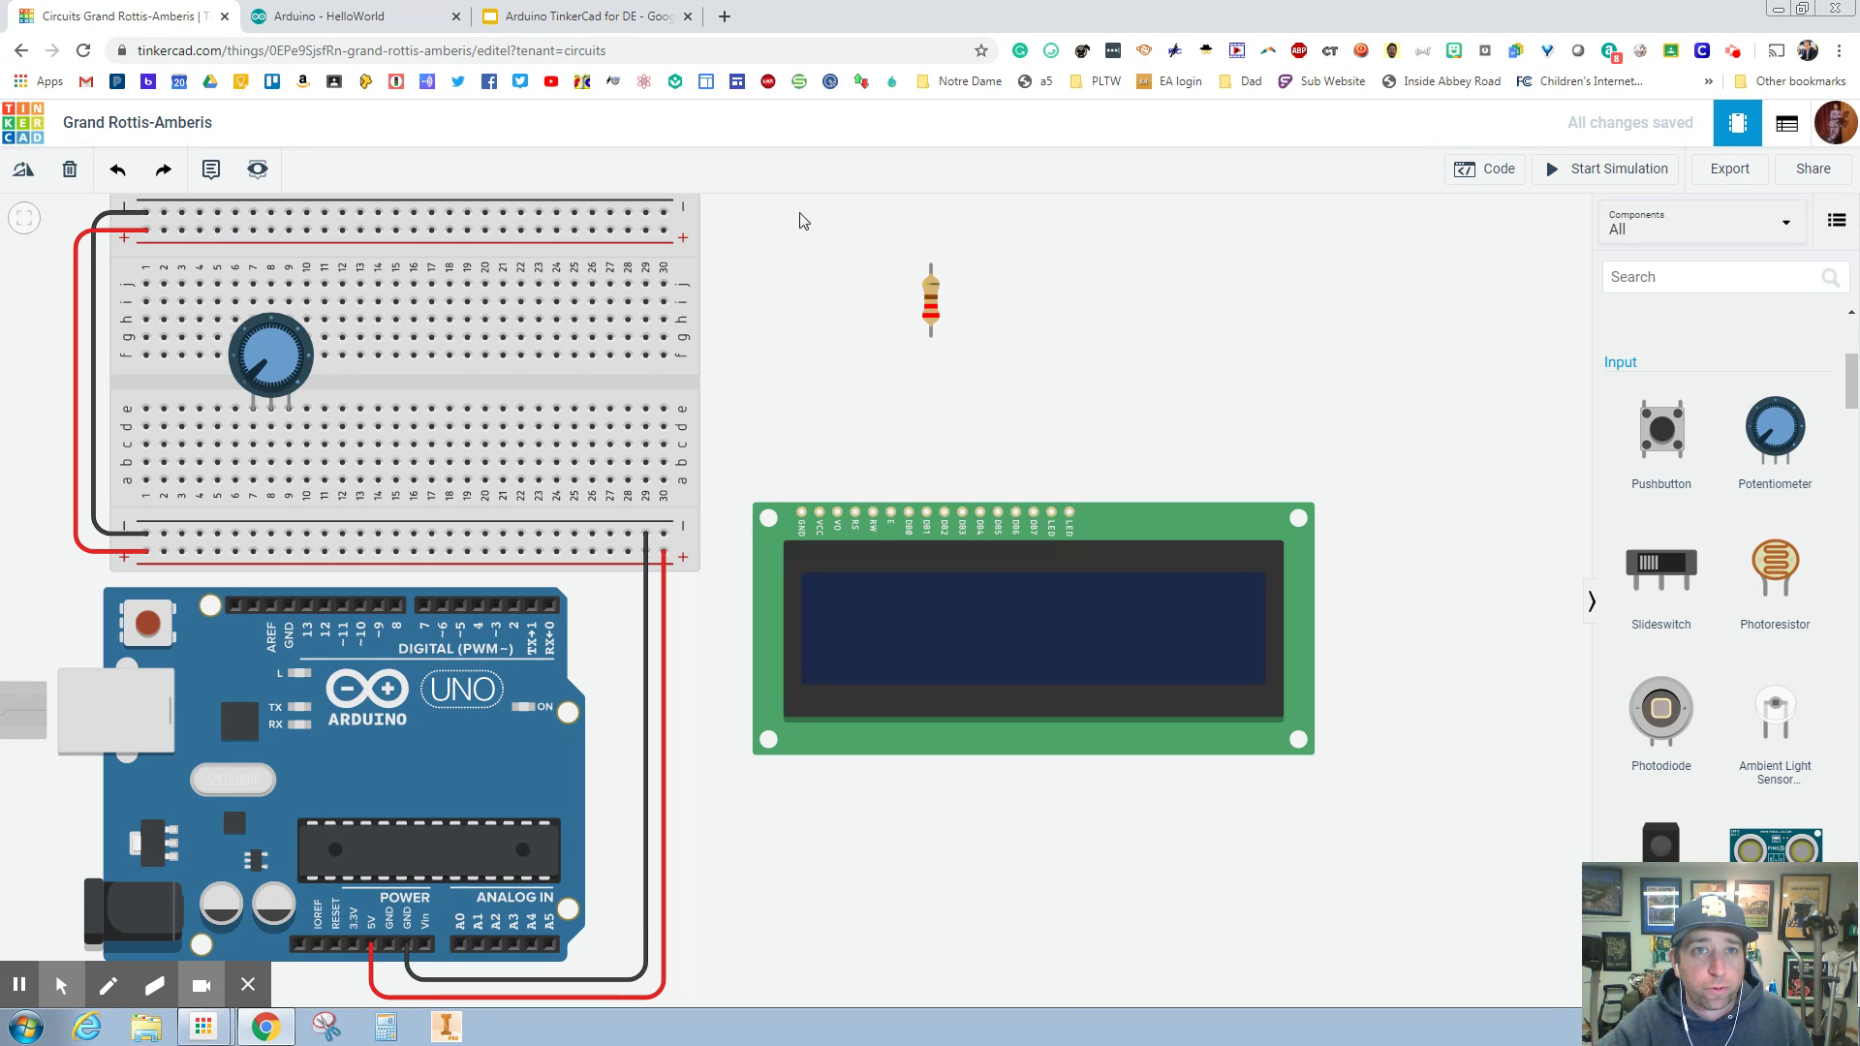
left_click(402, 18)
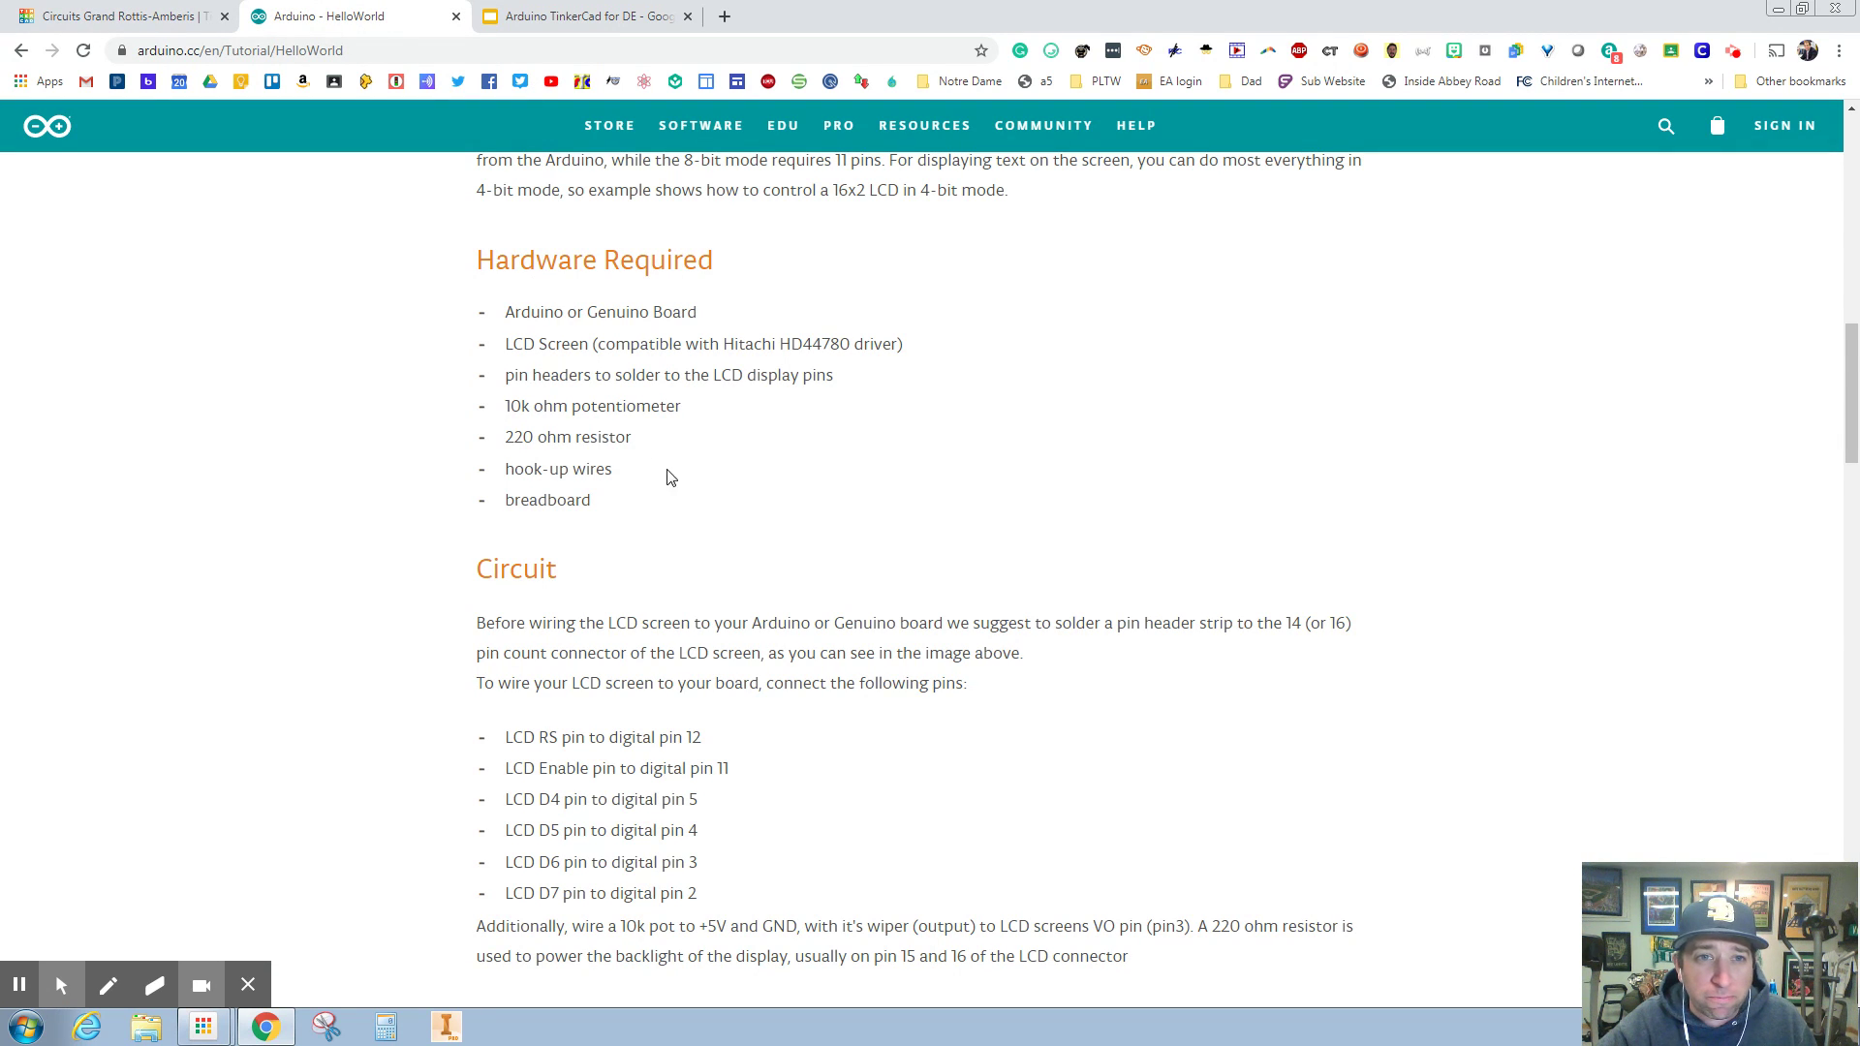
scroll(756, 605, "down", 2)
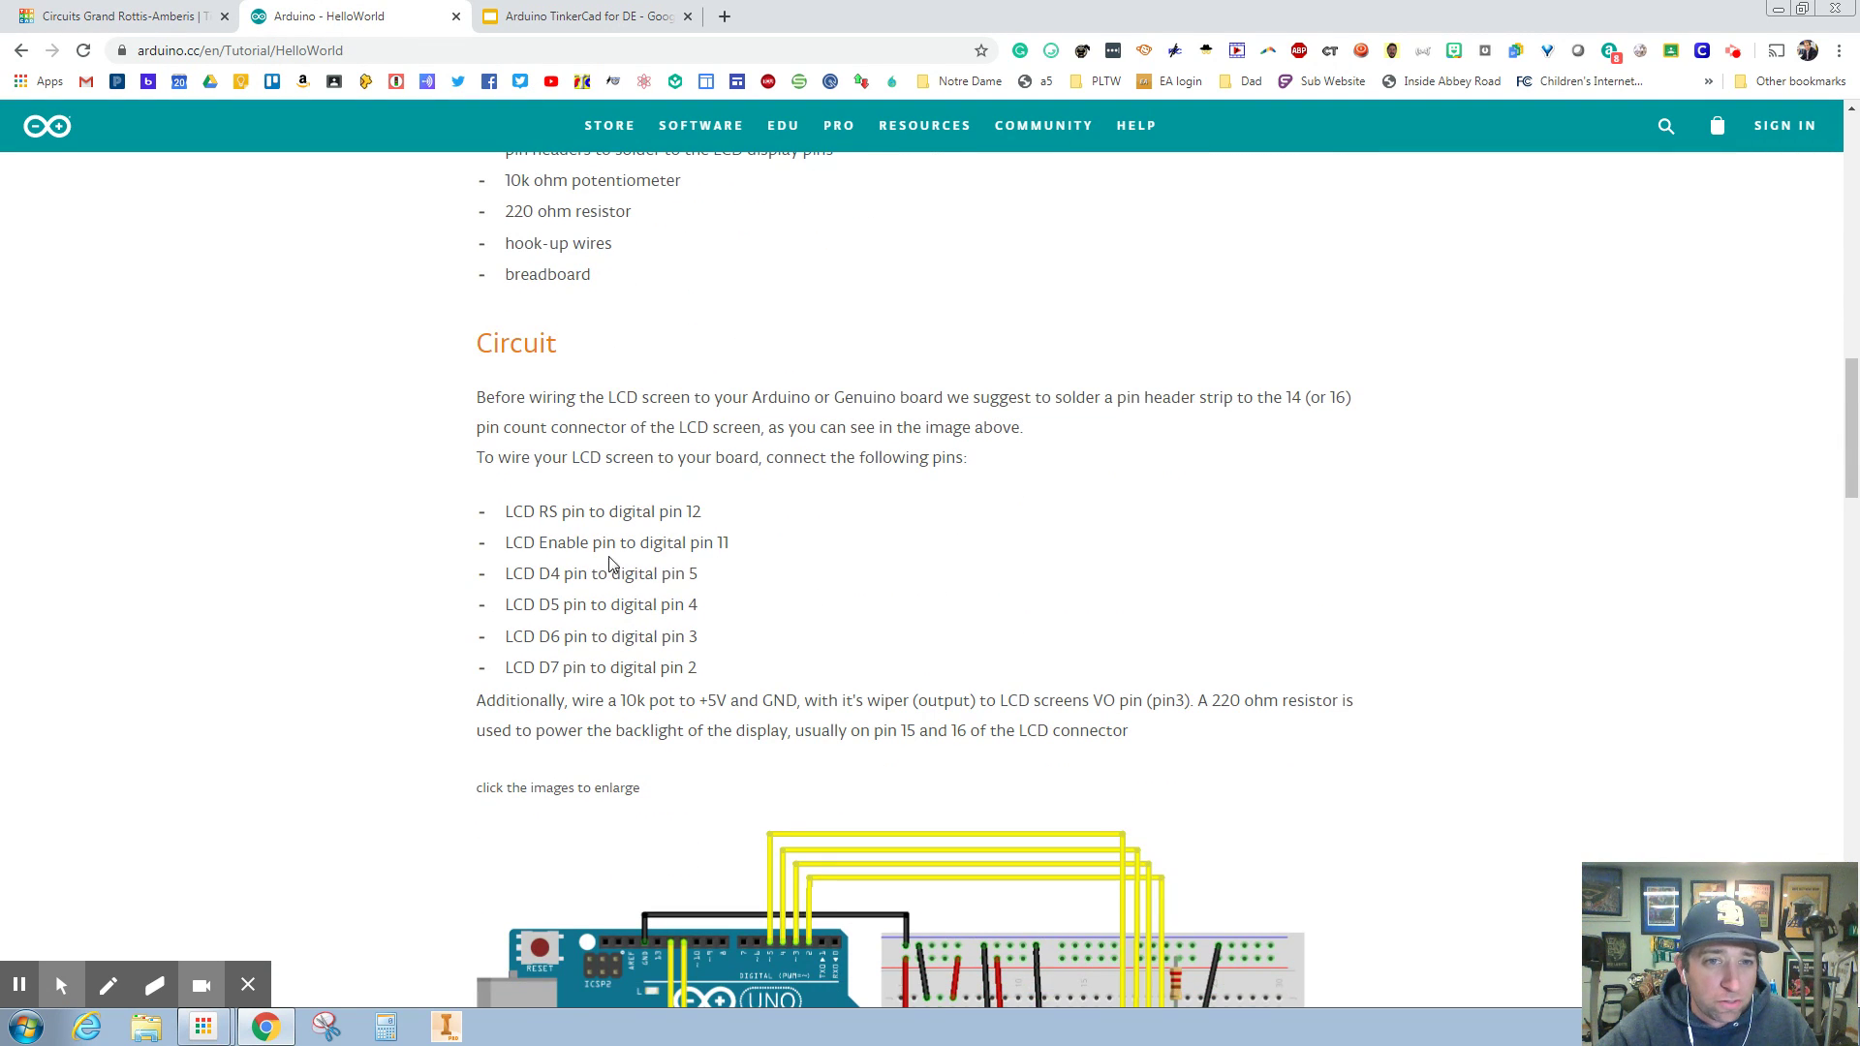
scroll(610, 564, "down", 2)
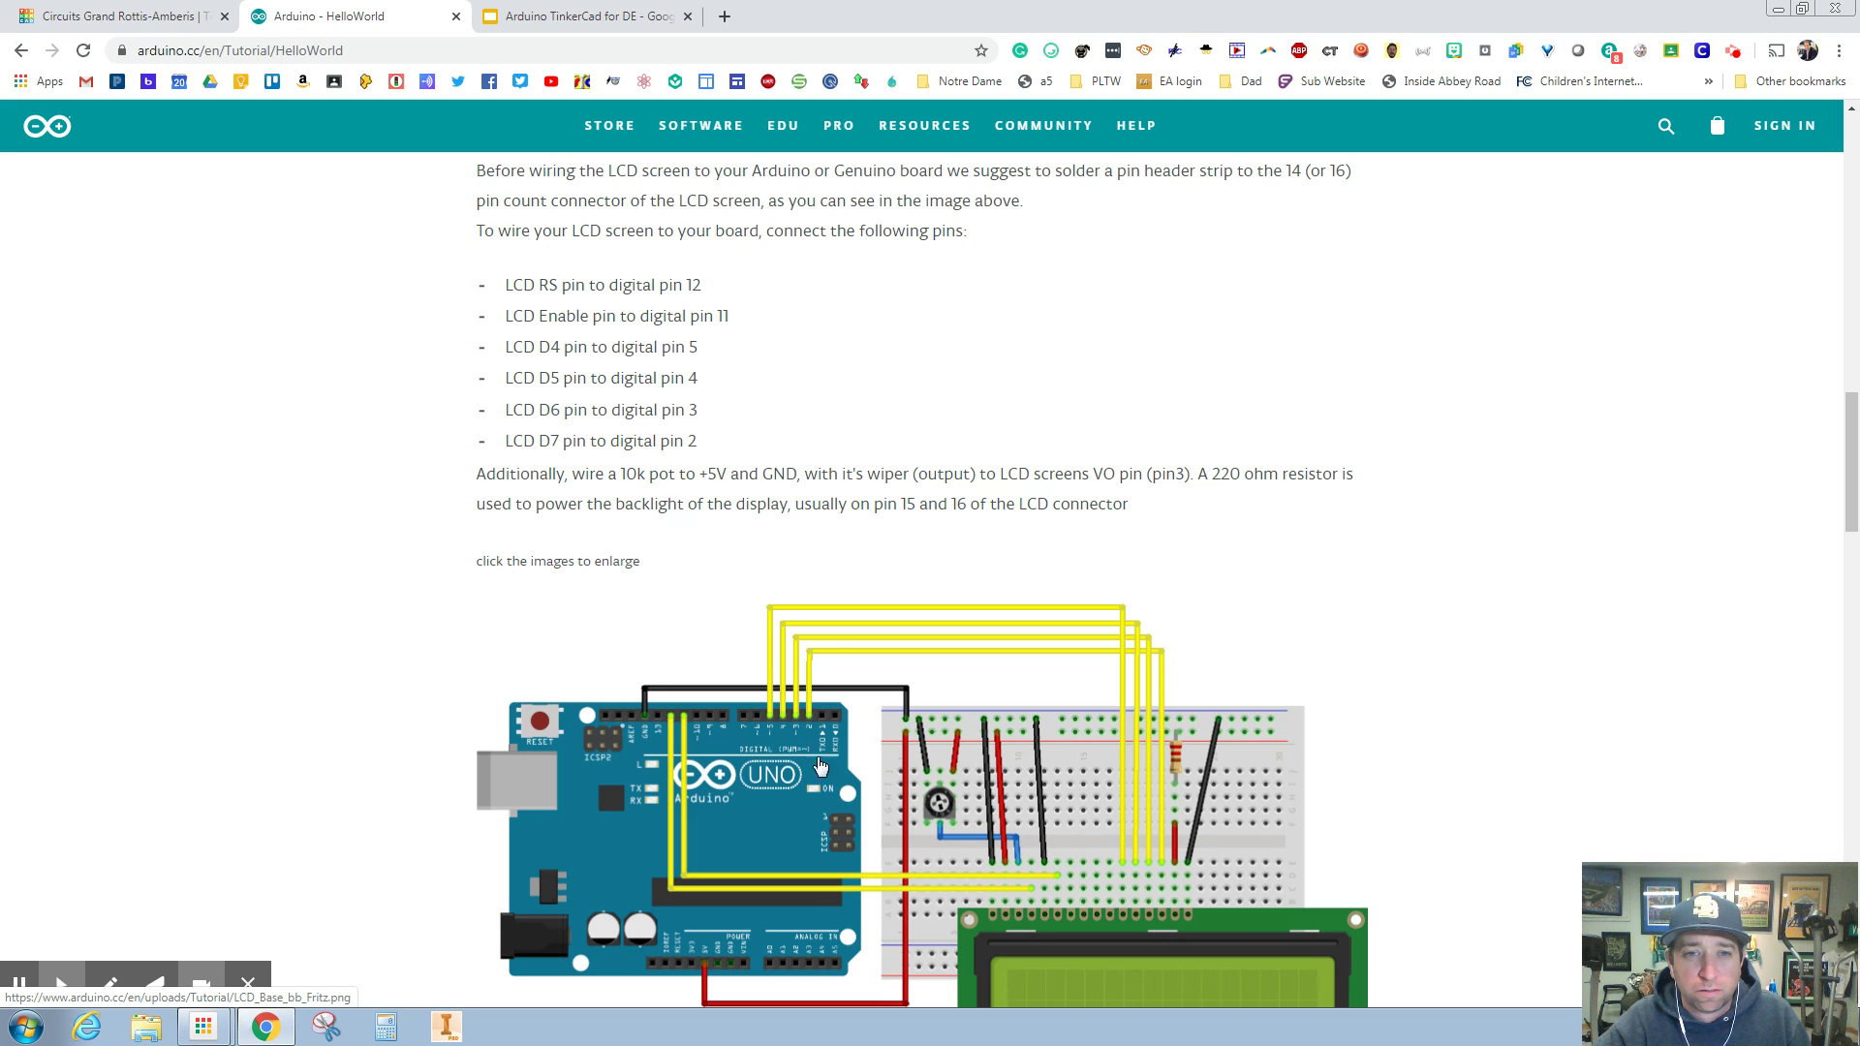
left_click(121, 16)
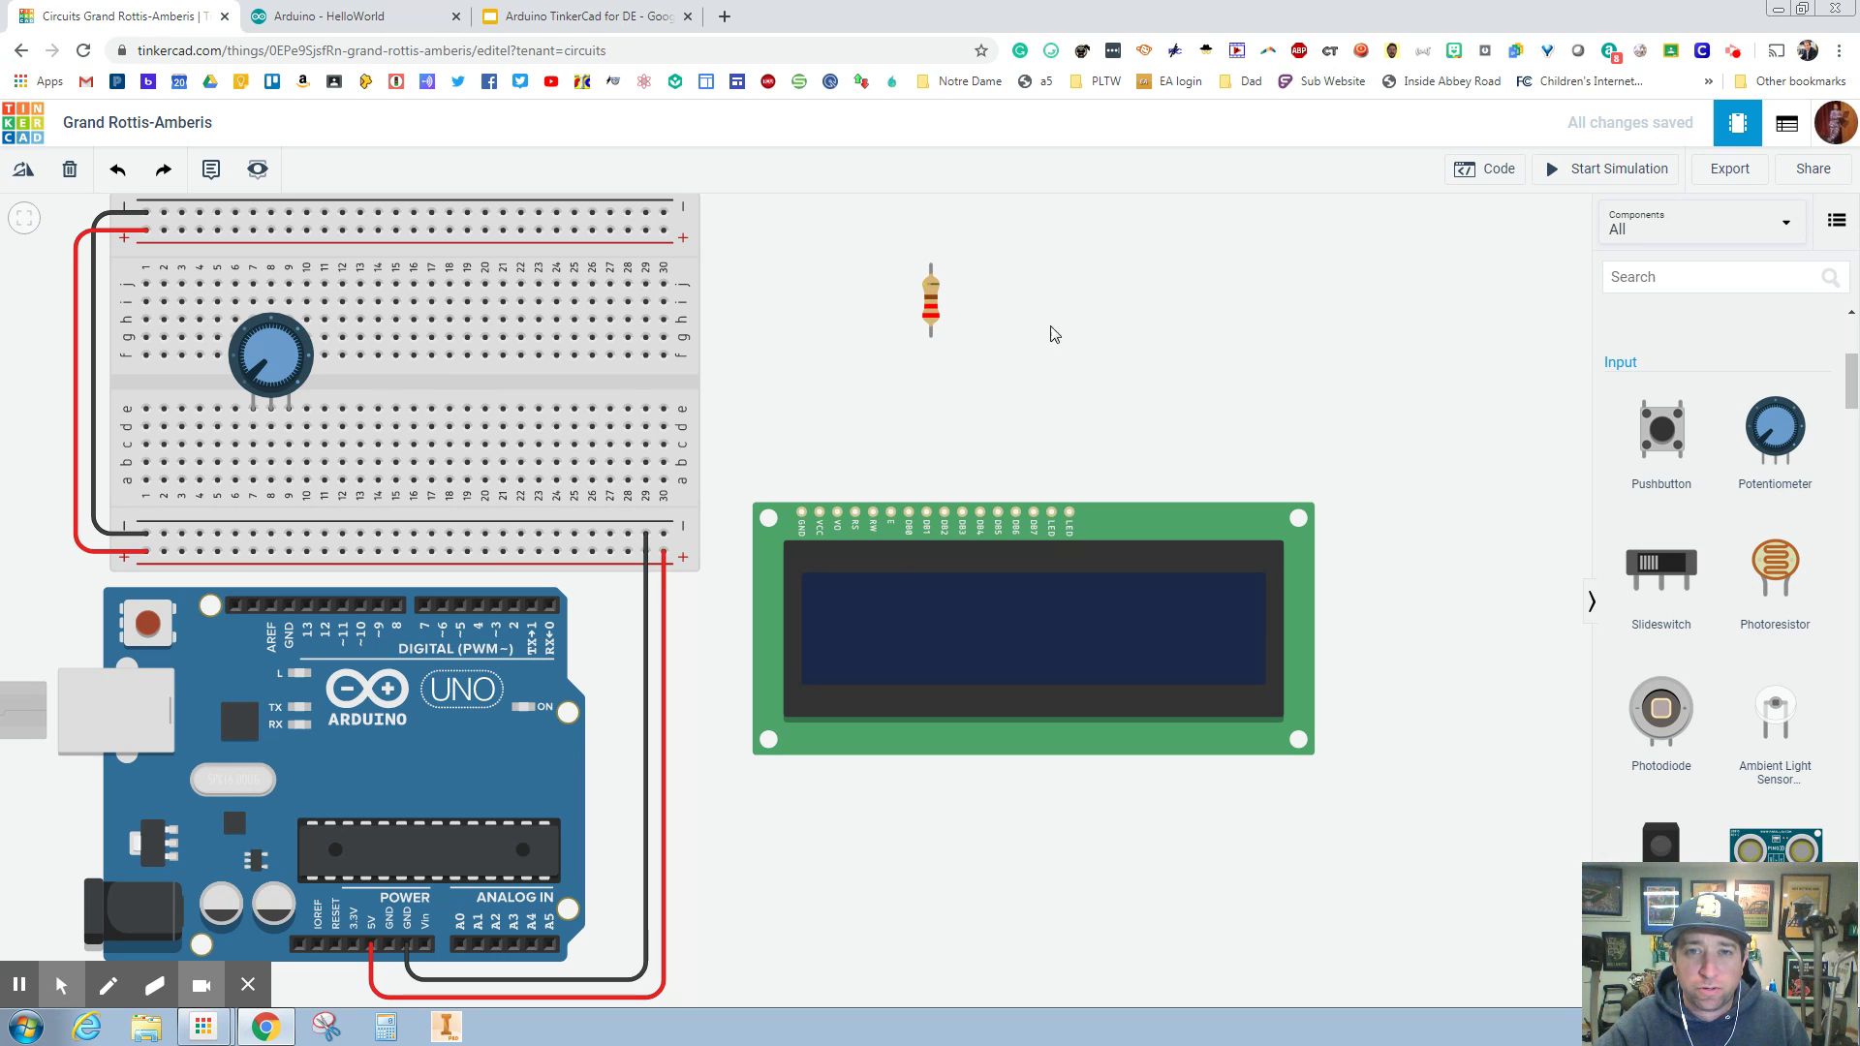
Step: Drag the LCD down and left, then nudge it slightly back up beside the breadboard
left_click_drag(997, 570, 965, 646)
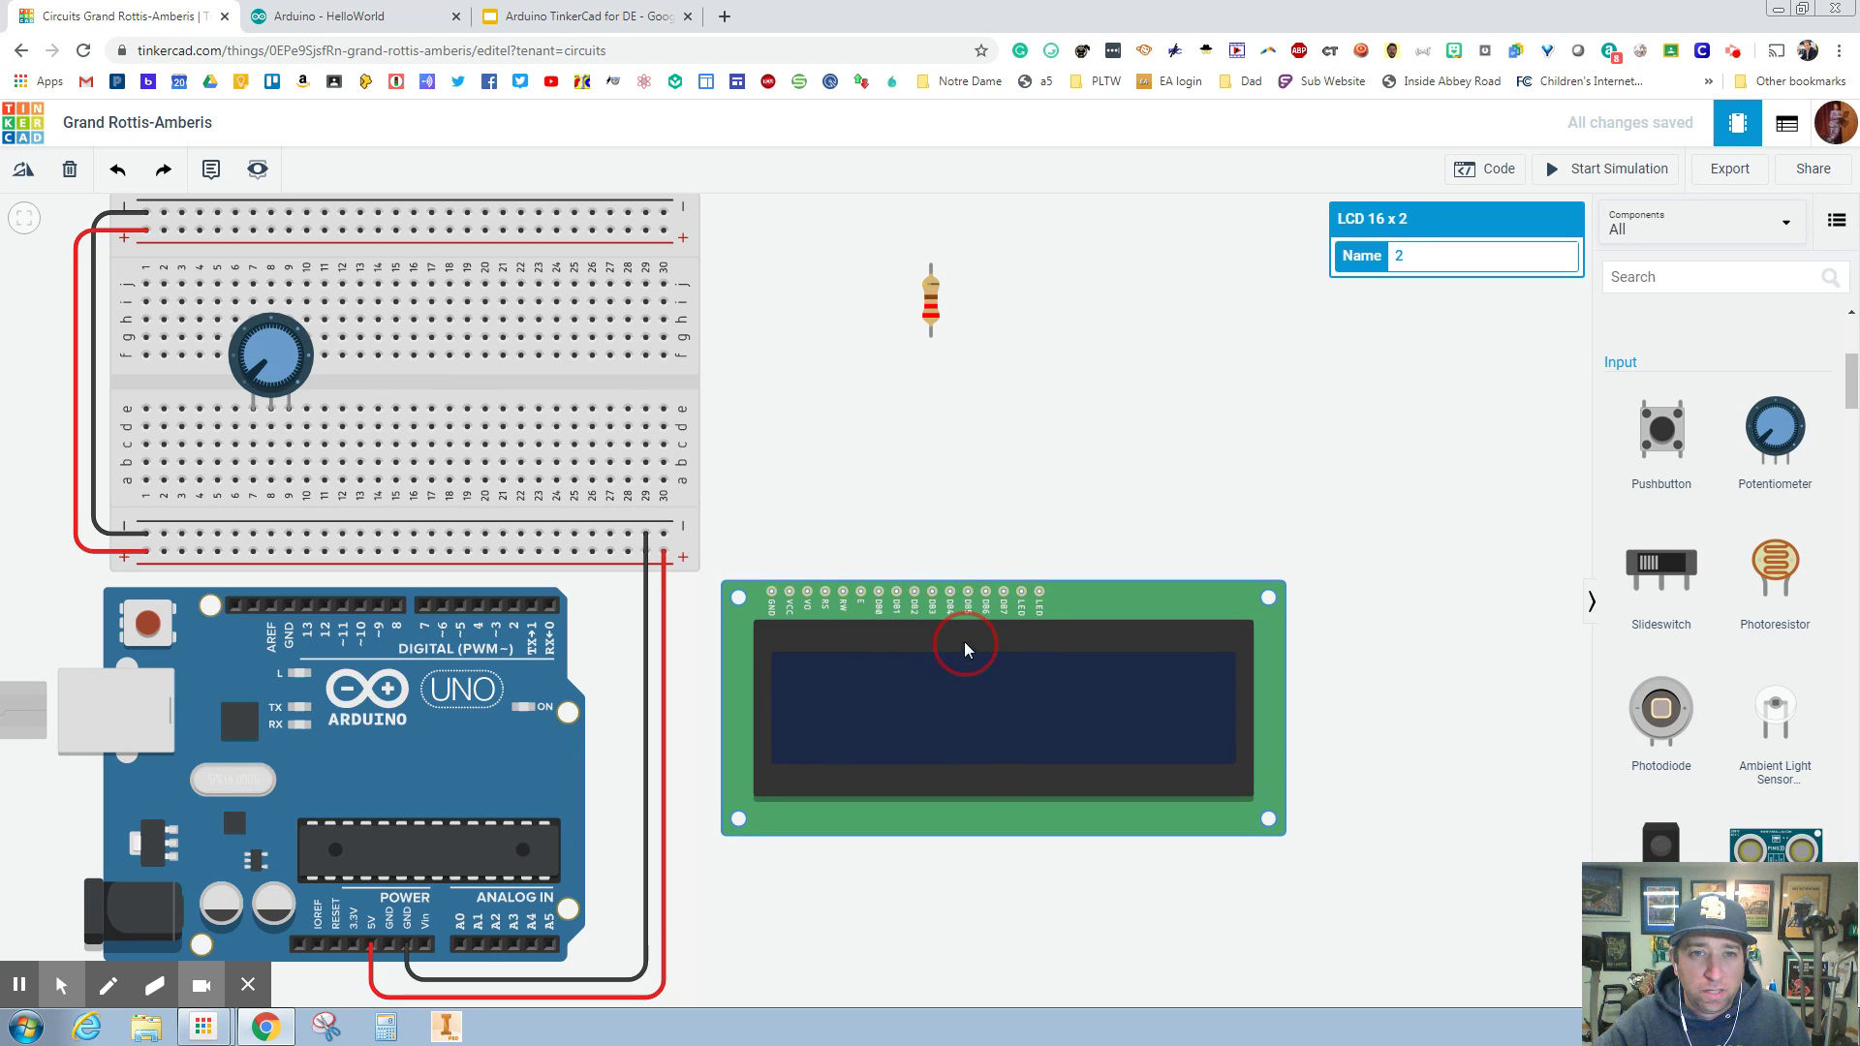
left_click_drag(1123, 608, 1140, 552)
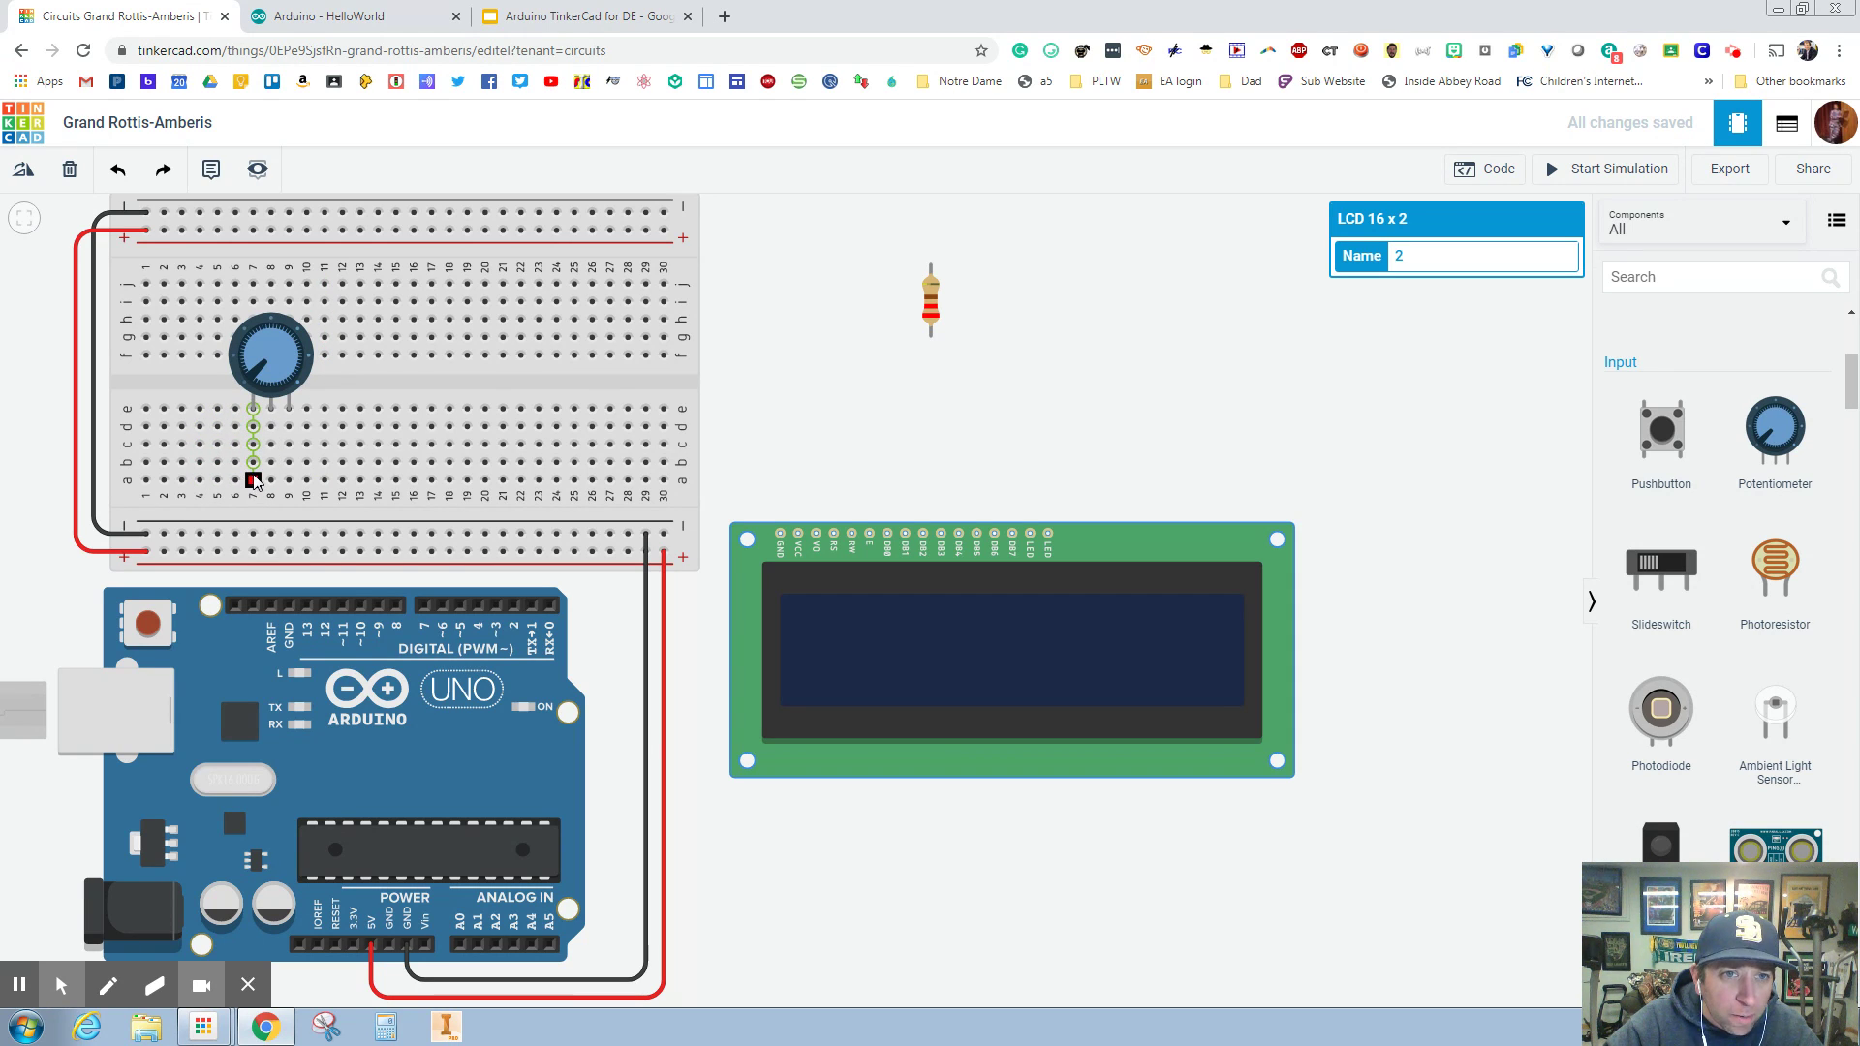
Step: Wire hole a7 to the bottom power rail with a red wire
left_click(254, 481)
left_click(253, 551)
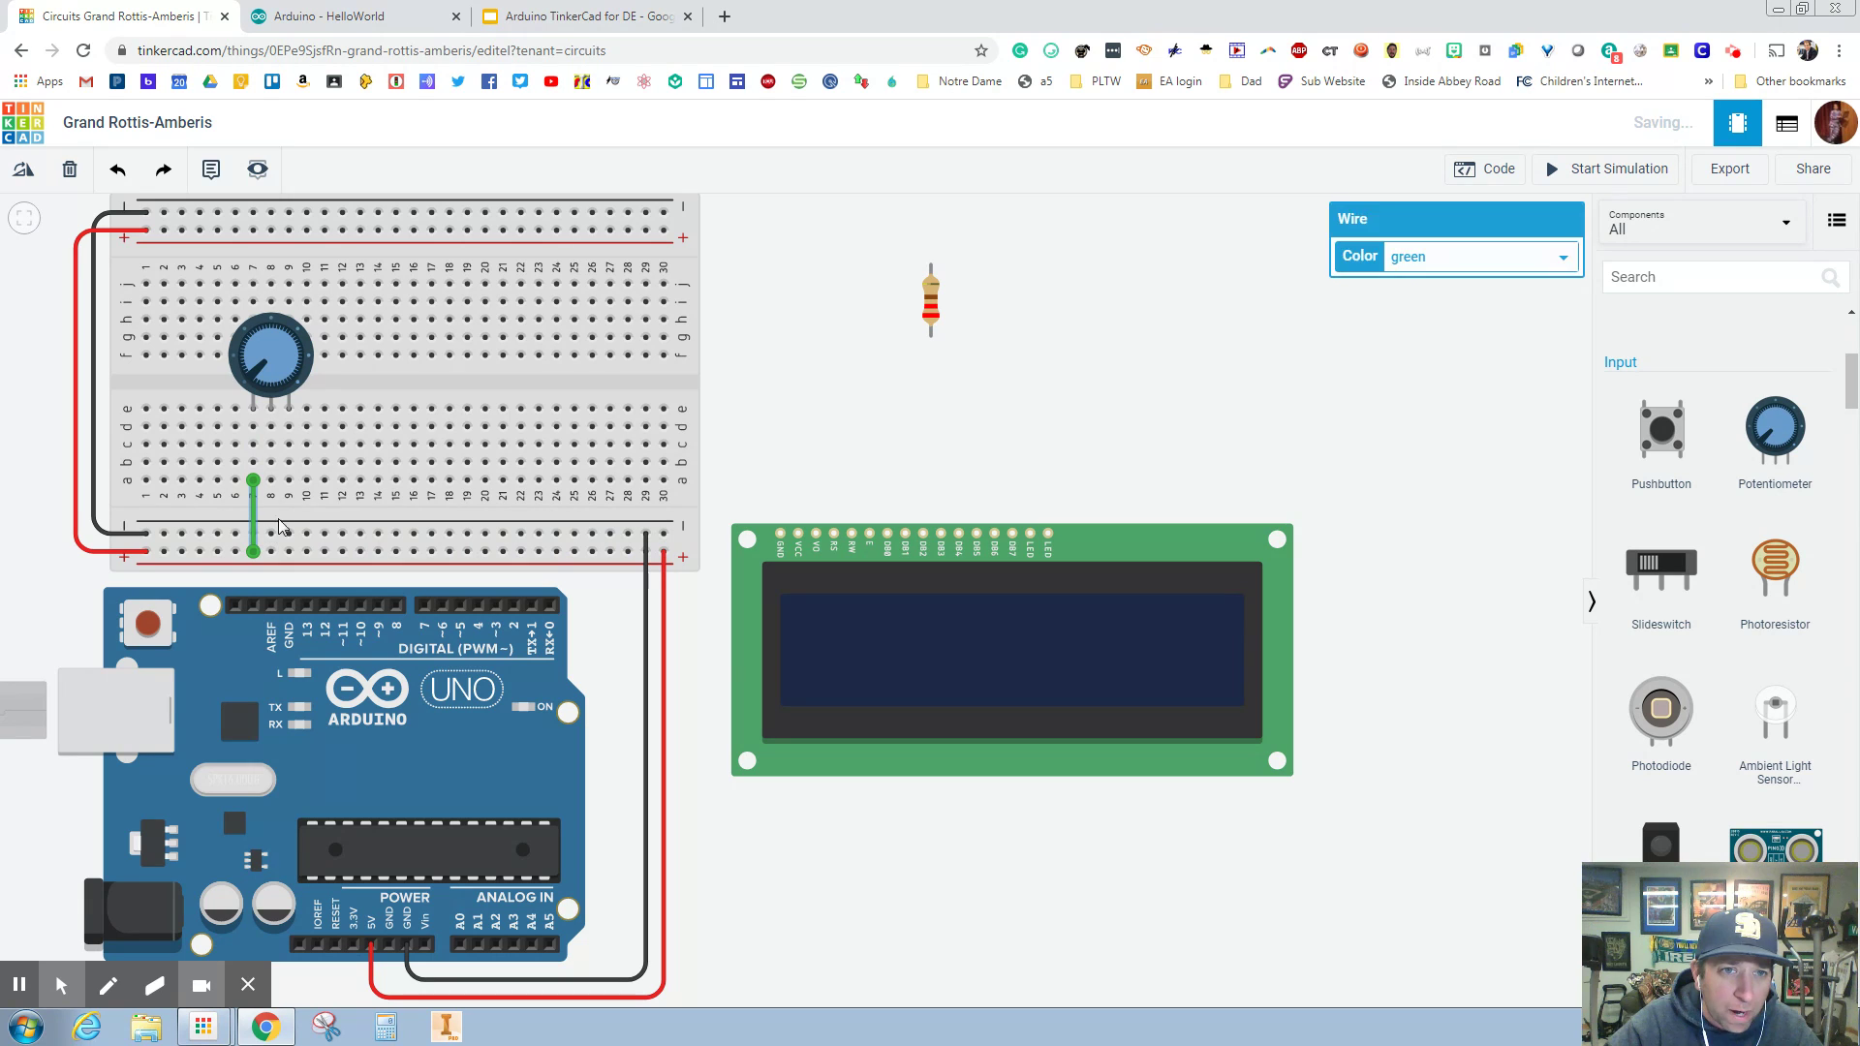
left_click(1423, 257)
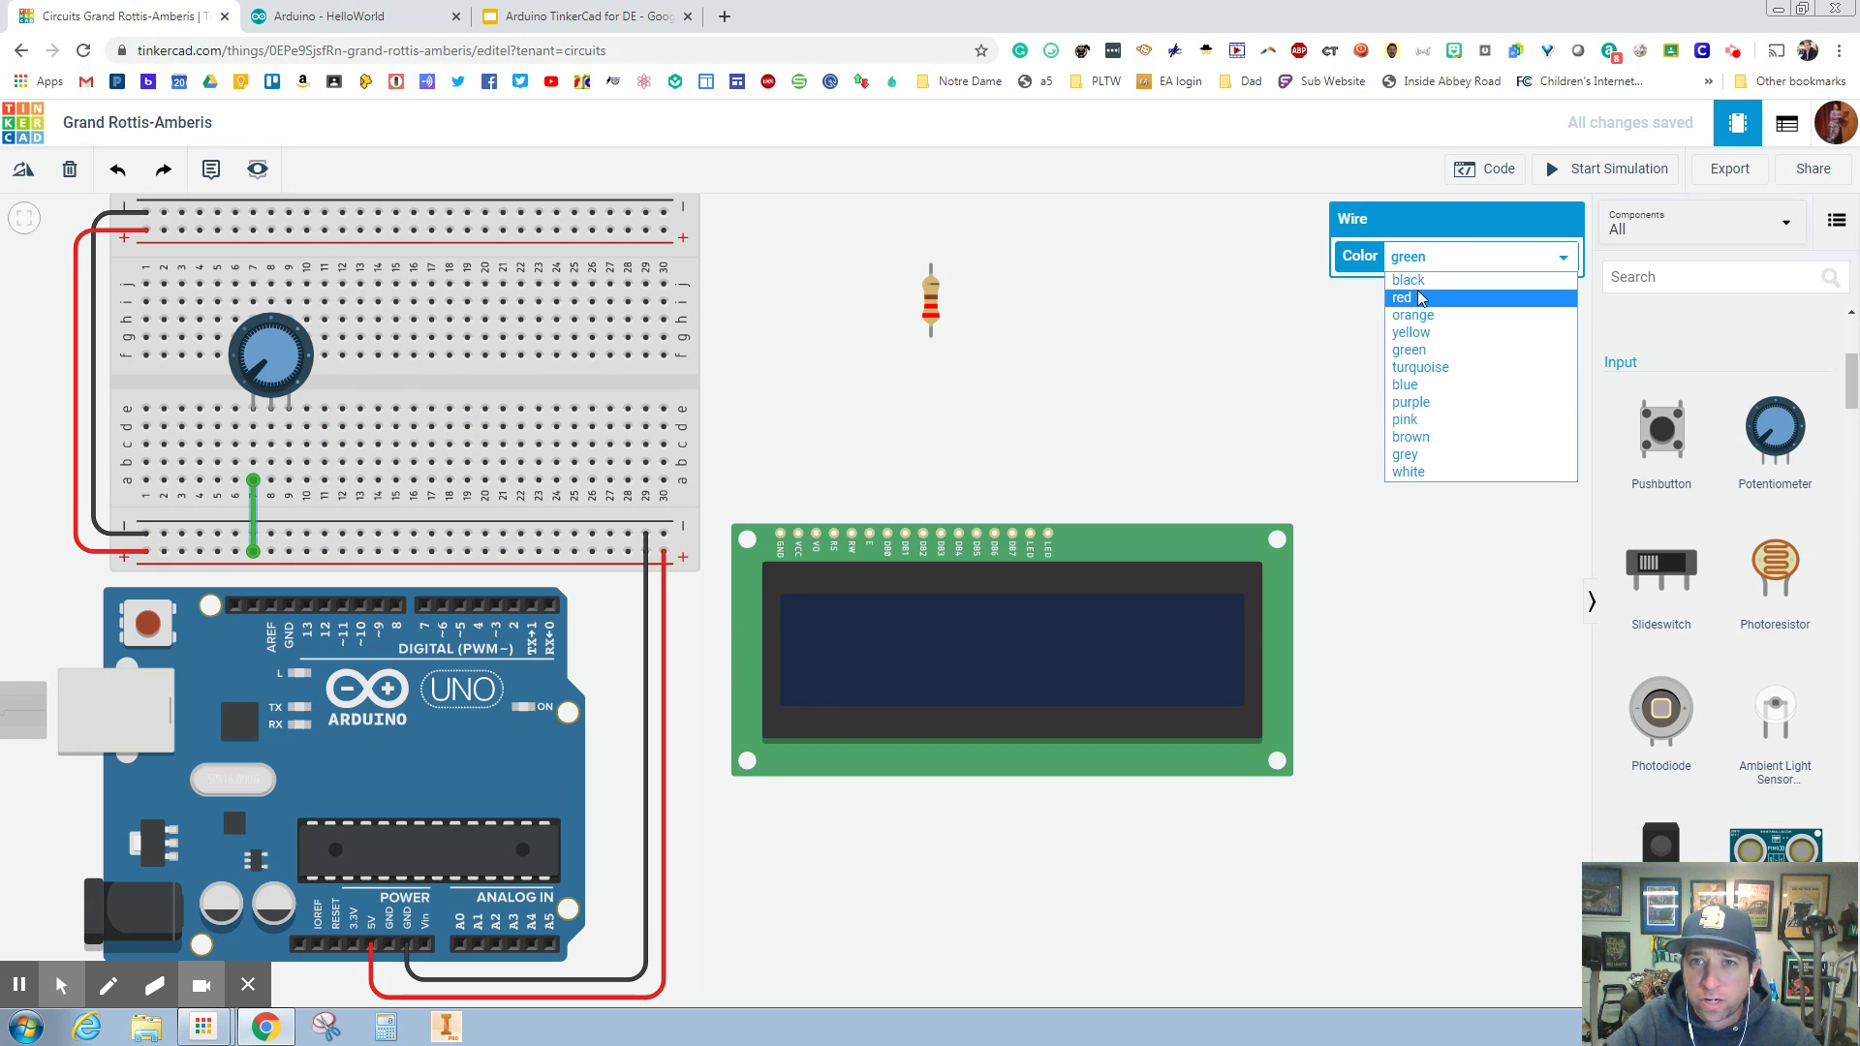
left_click(1417, 300)
left_click(1078, 398)
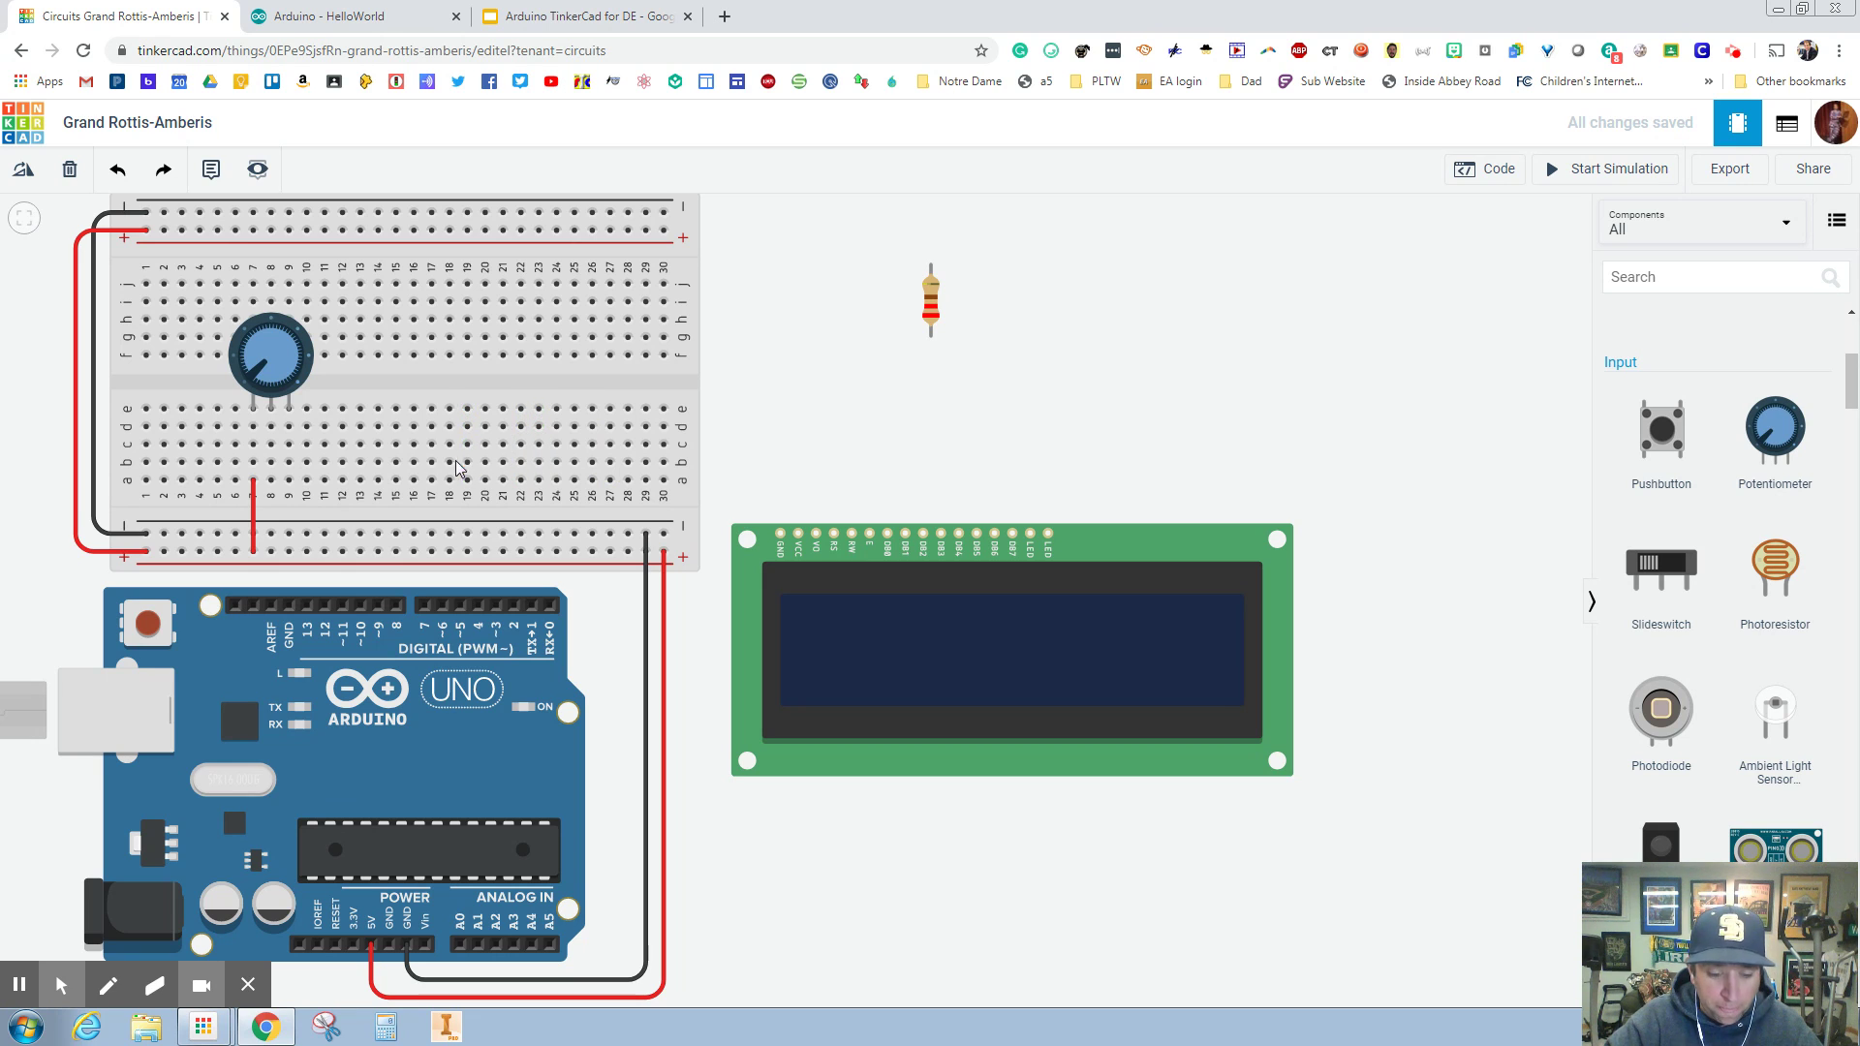
Step: Wire hole a9 to the lower rail with a black wire
left_click(288, 481)
left_click(288, 534)
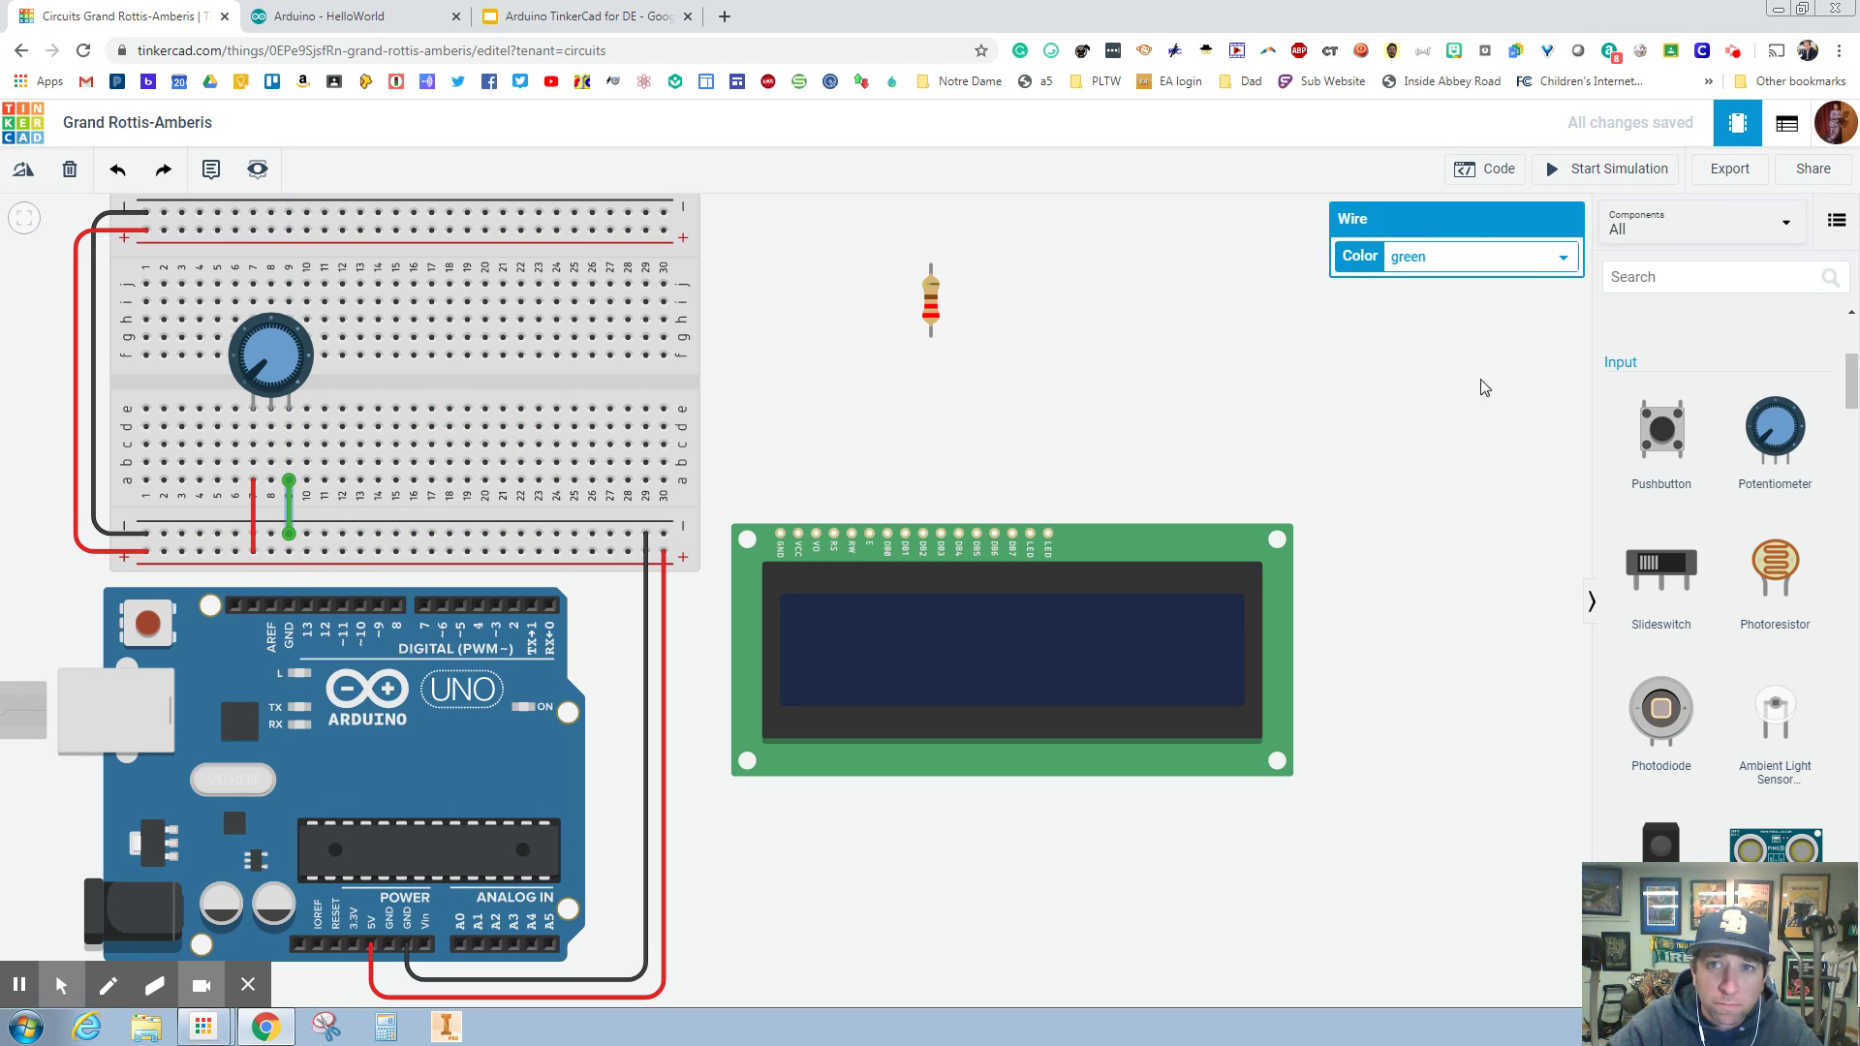
left_click(1554, 256)
left_click(1419, 281)
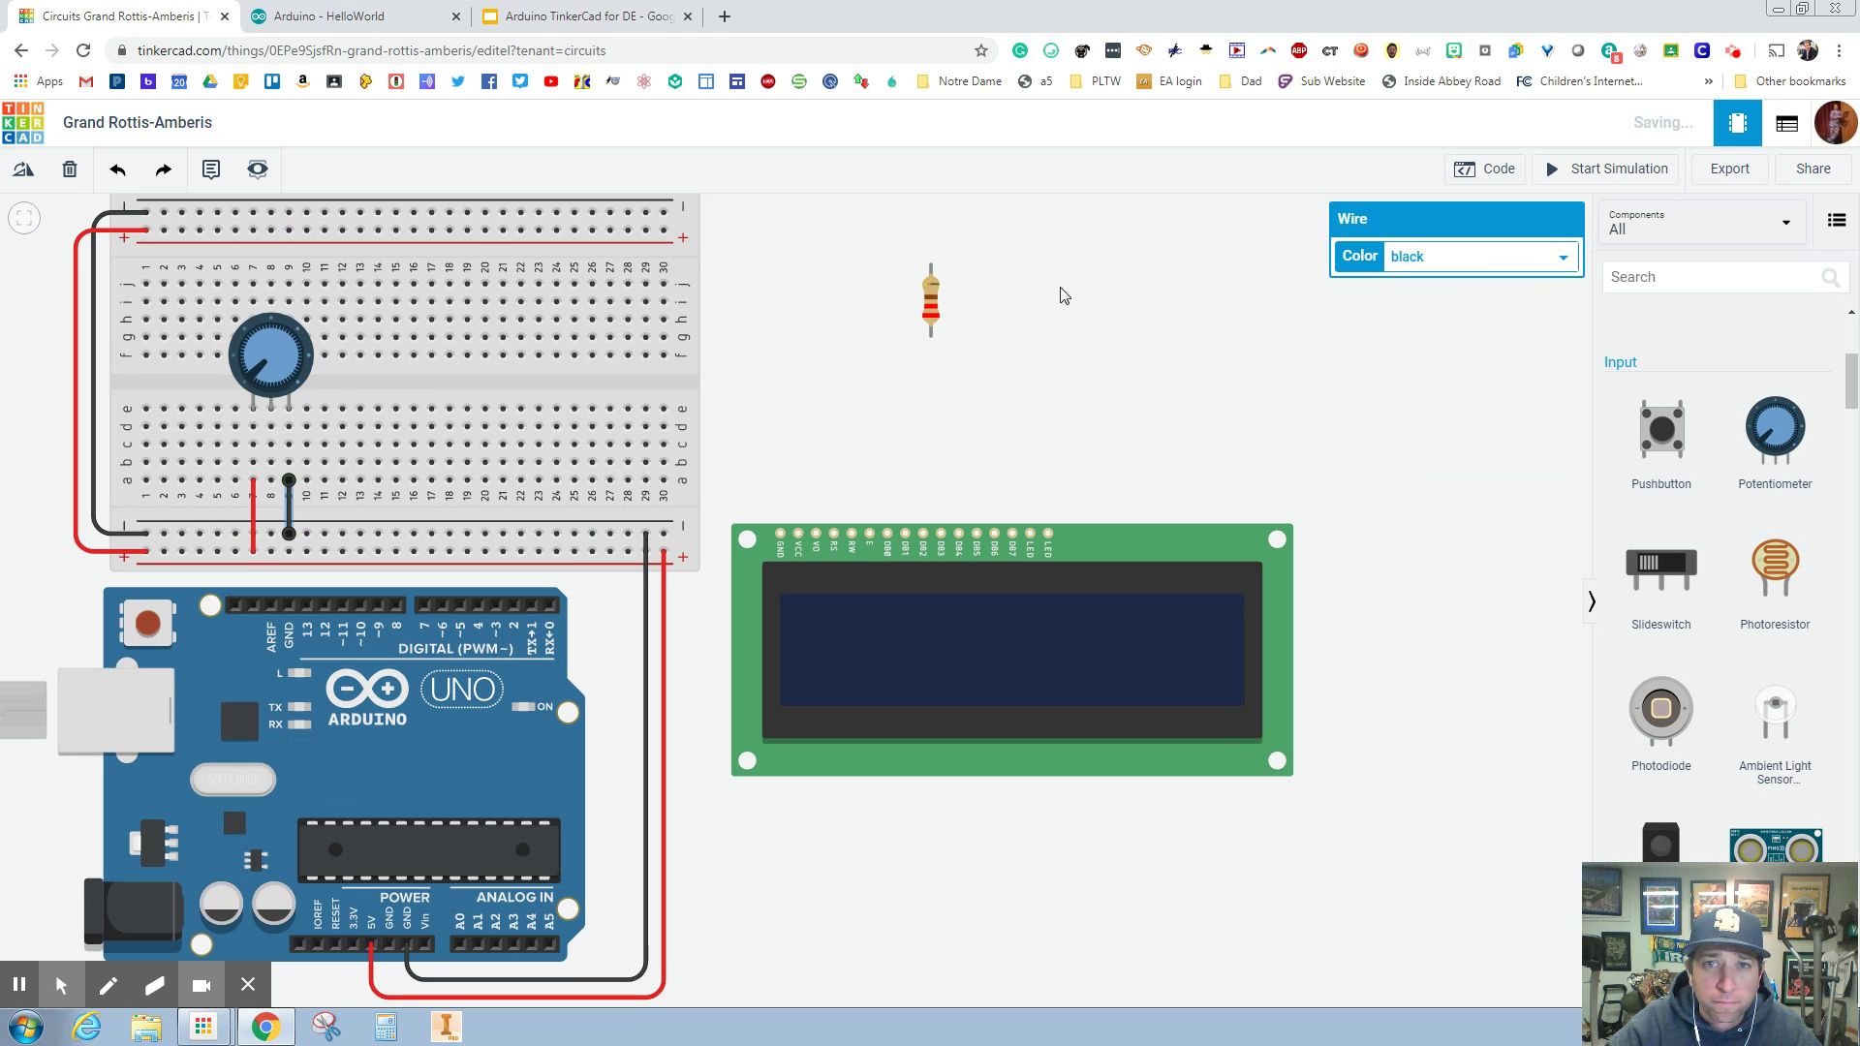
left_click(780, 285)
Step: Move the breadboard and potentiometer up and shift the LCD slightly left and down
left_click_drag(419, 387, 417, 326)
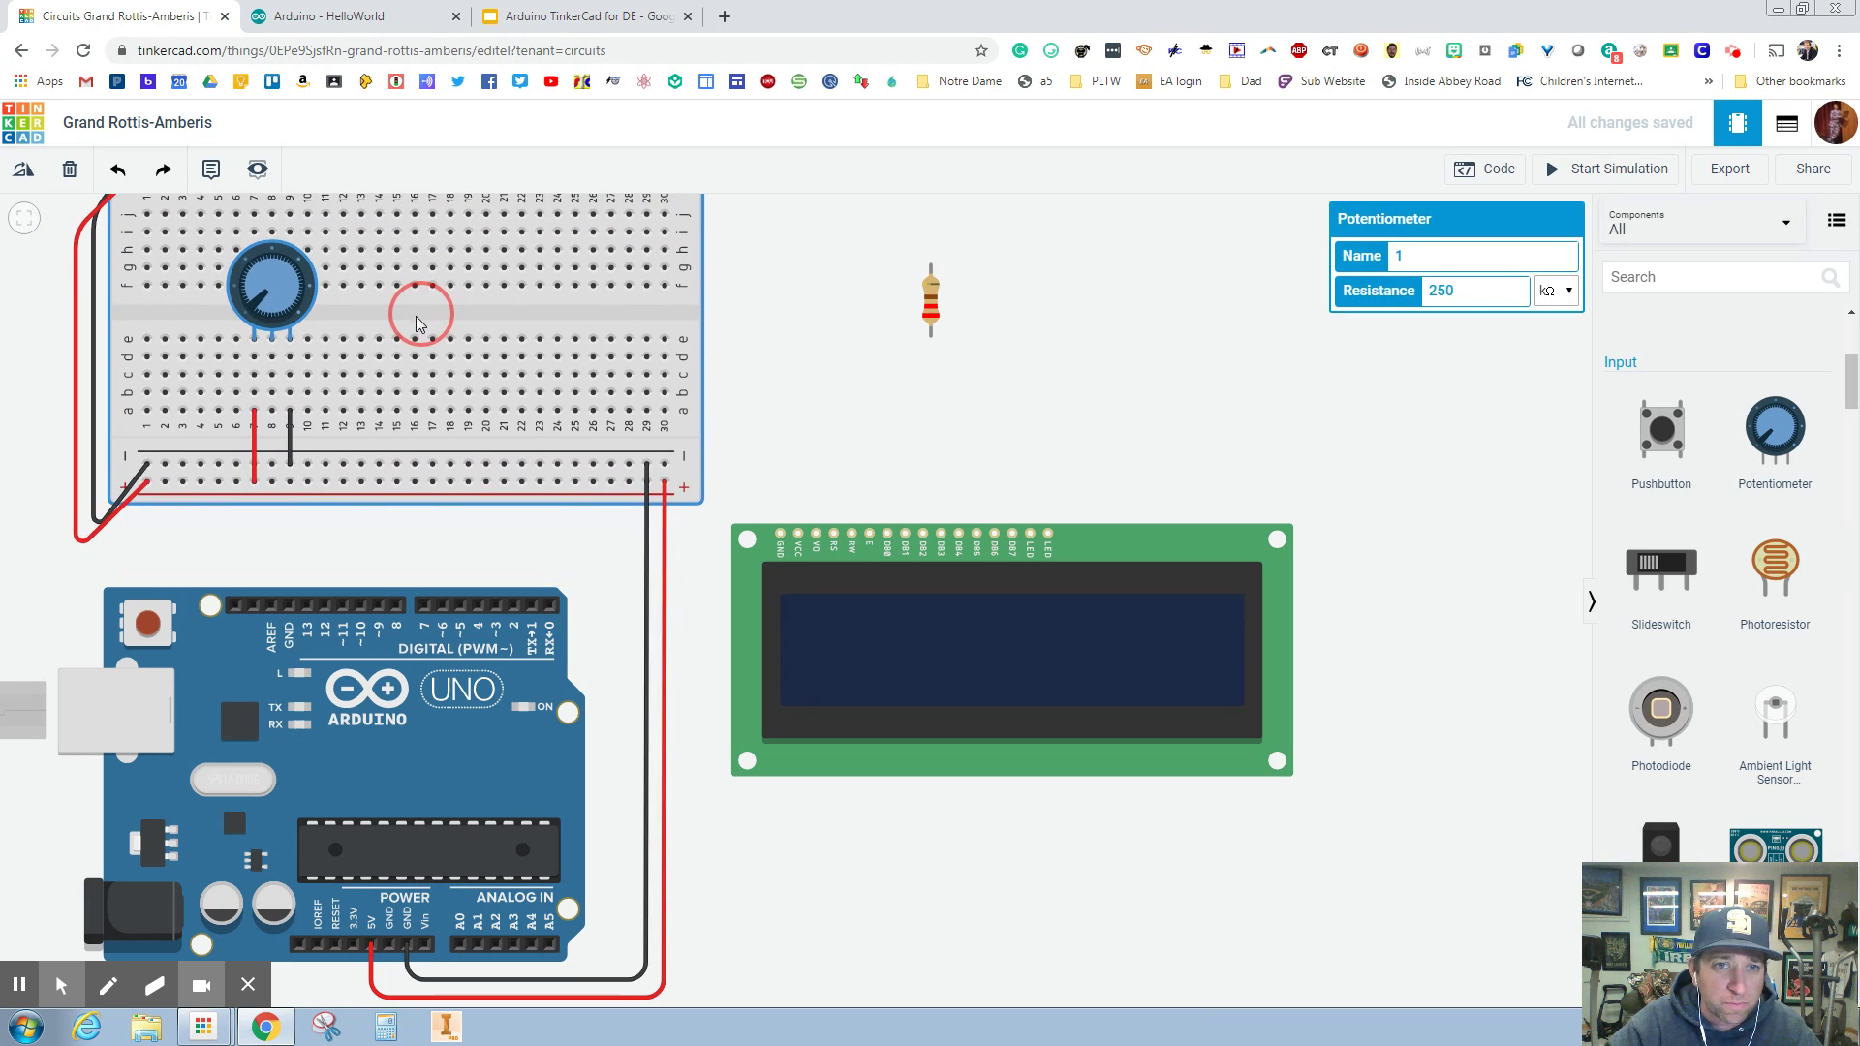
left_click(417, 523)
left_click_drag(1054, 554, 1035, 578)
left_click(817, 428)
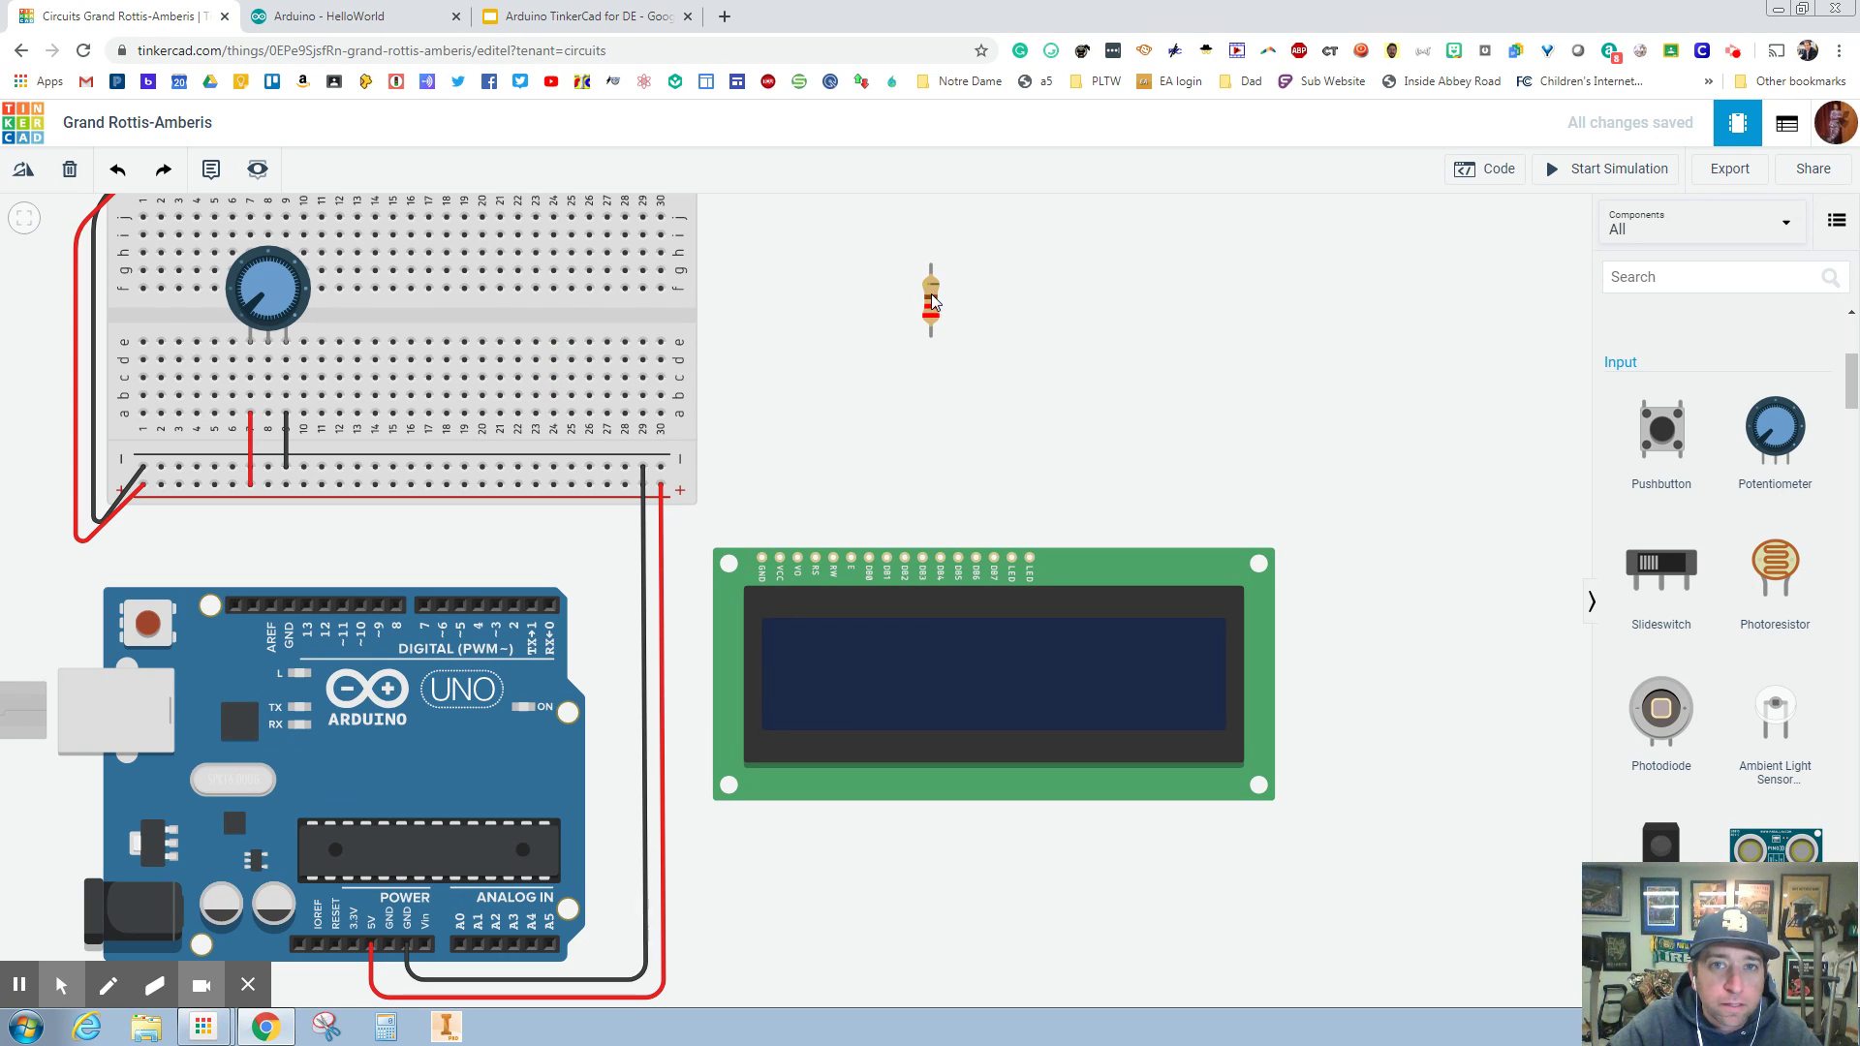
Step: Plug the resistor into the breadboard at column 15
left_click_drag(849, 310, 813, 391)
left_click_drag(571, 346, 383, 308)
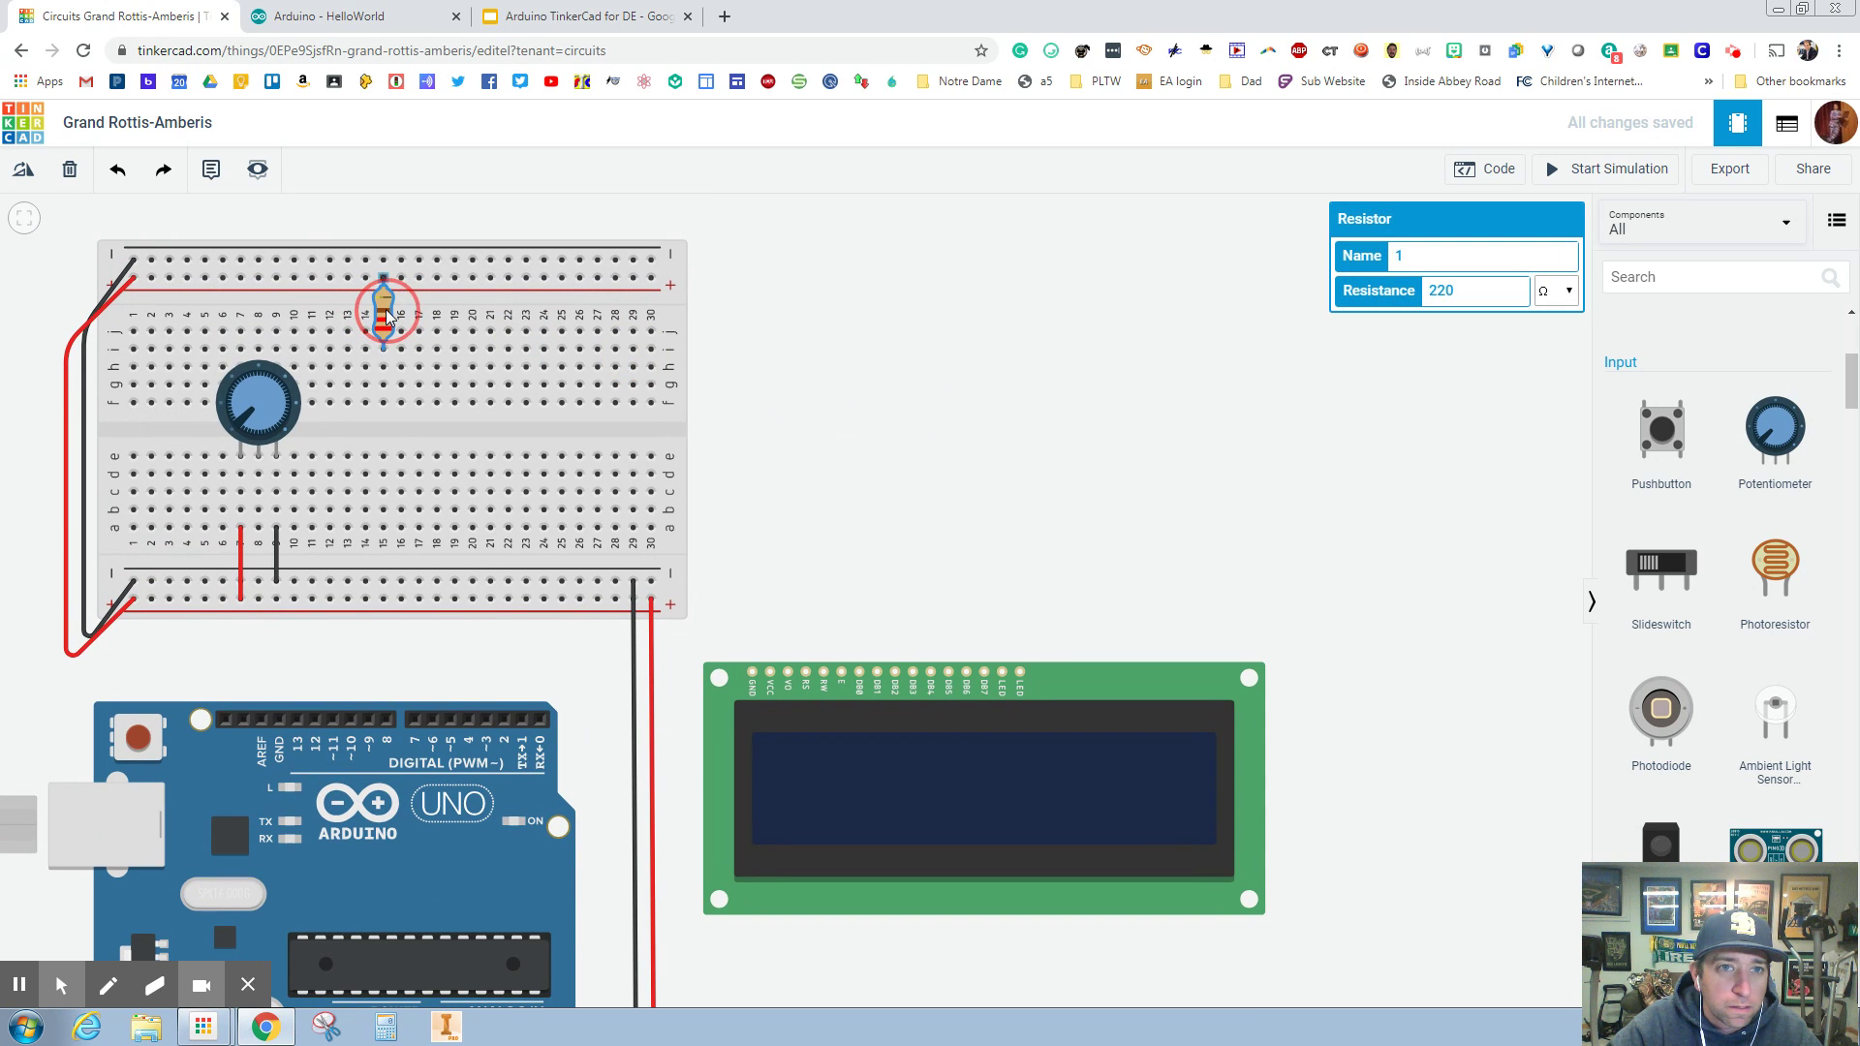
left_click(828, 385)
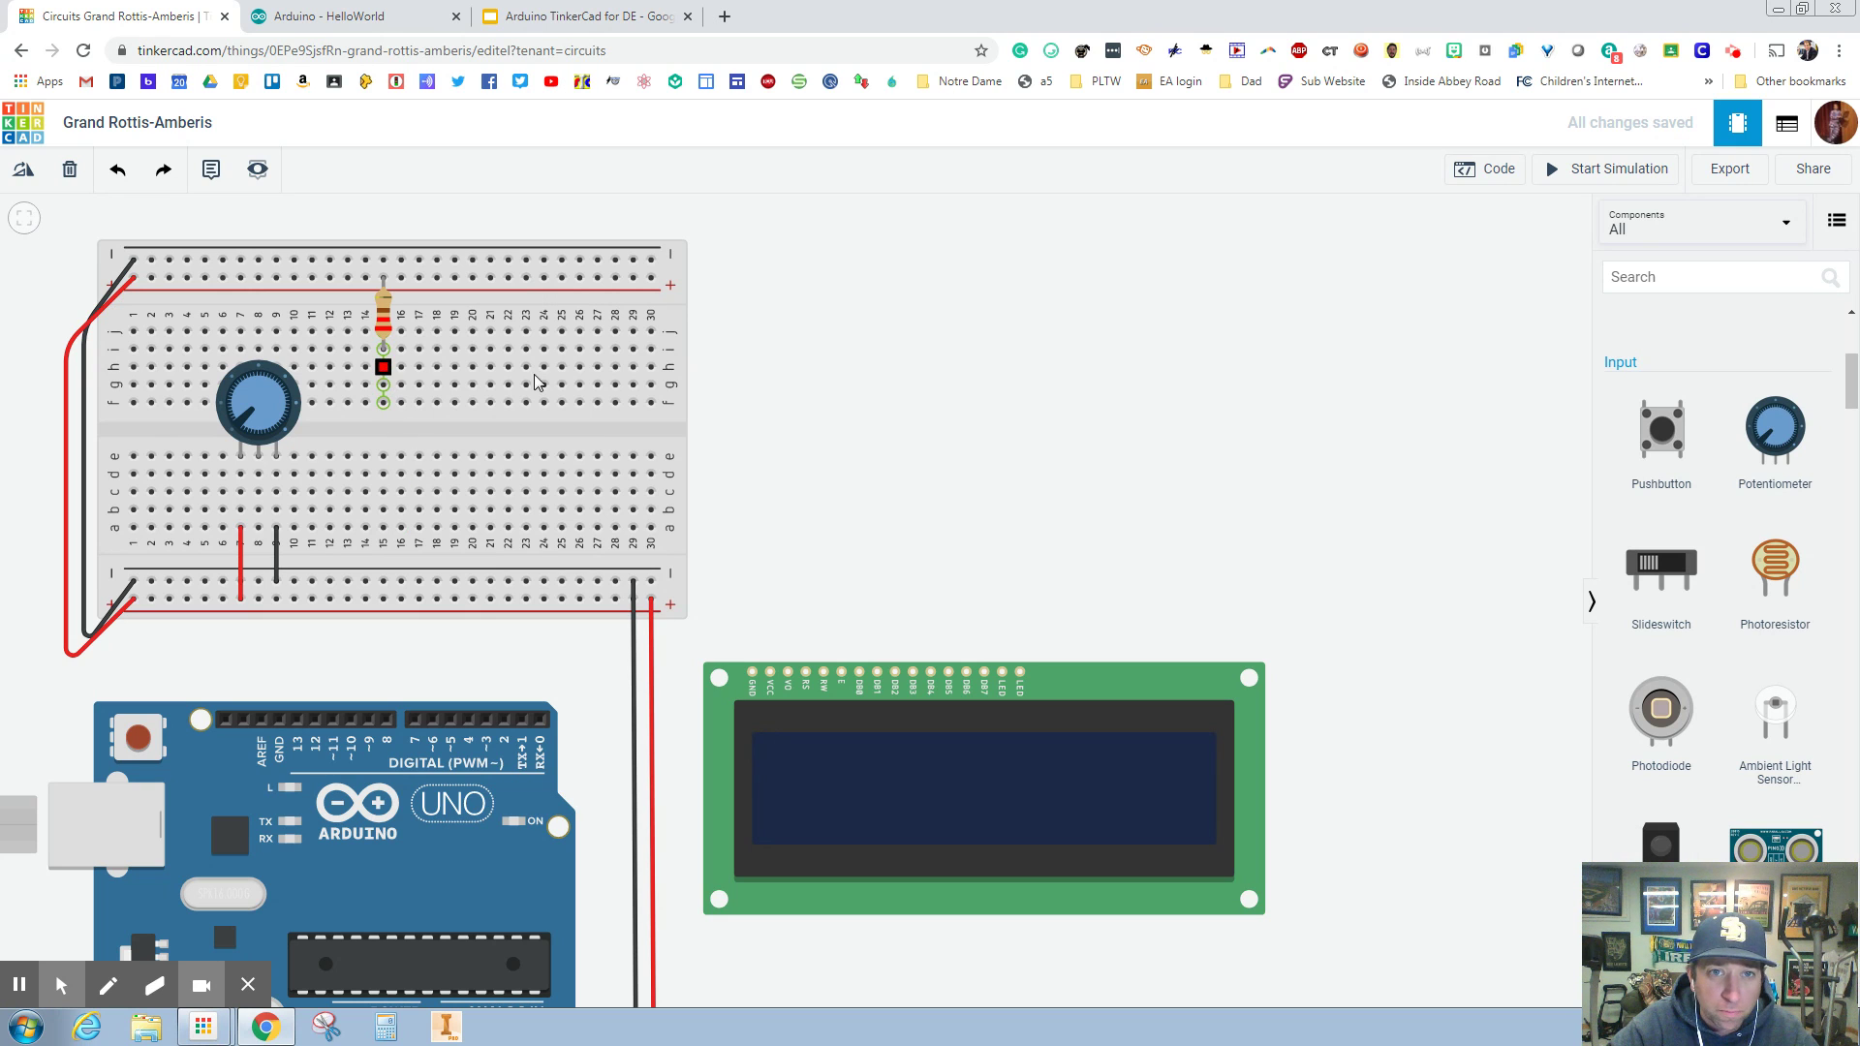
Step: Run a bent wire from the resistor's column 15 to the LCD LED Anode pin
left_click(383, 366)
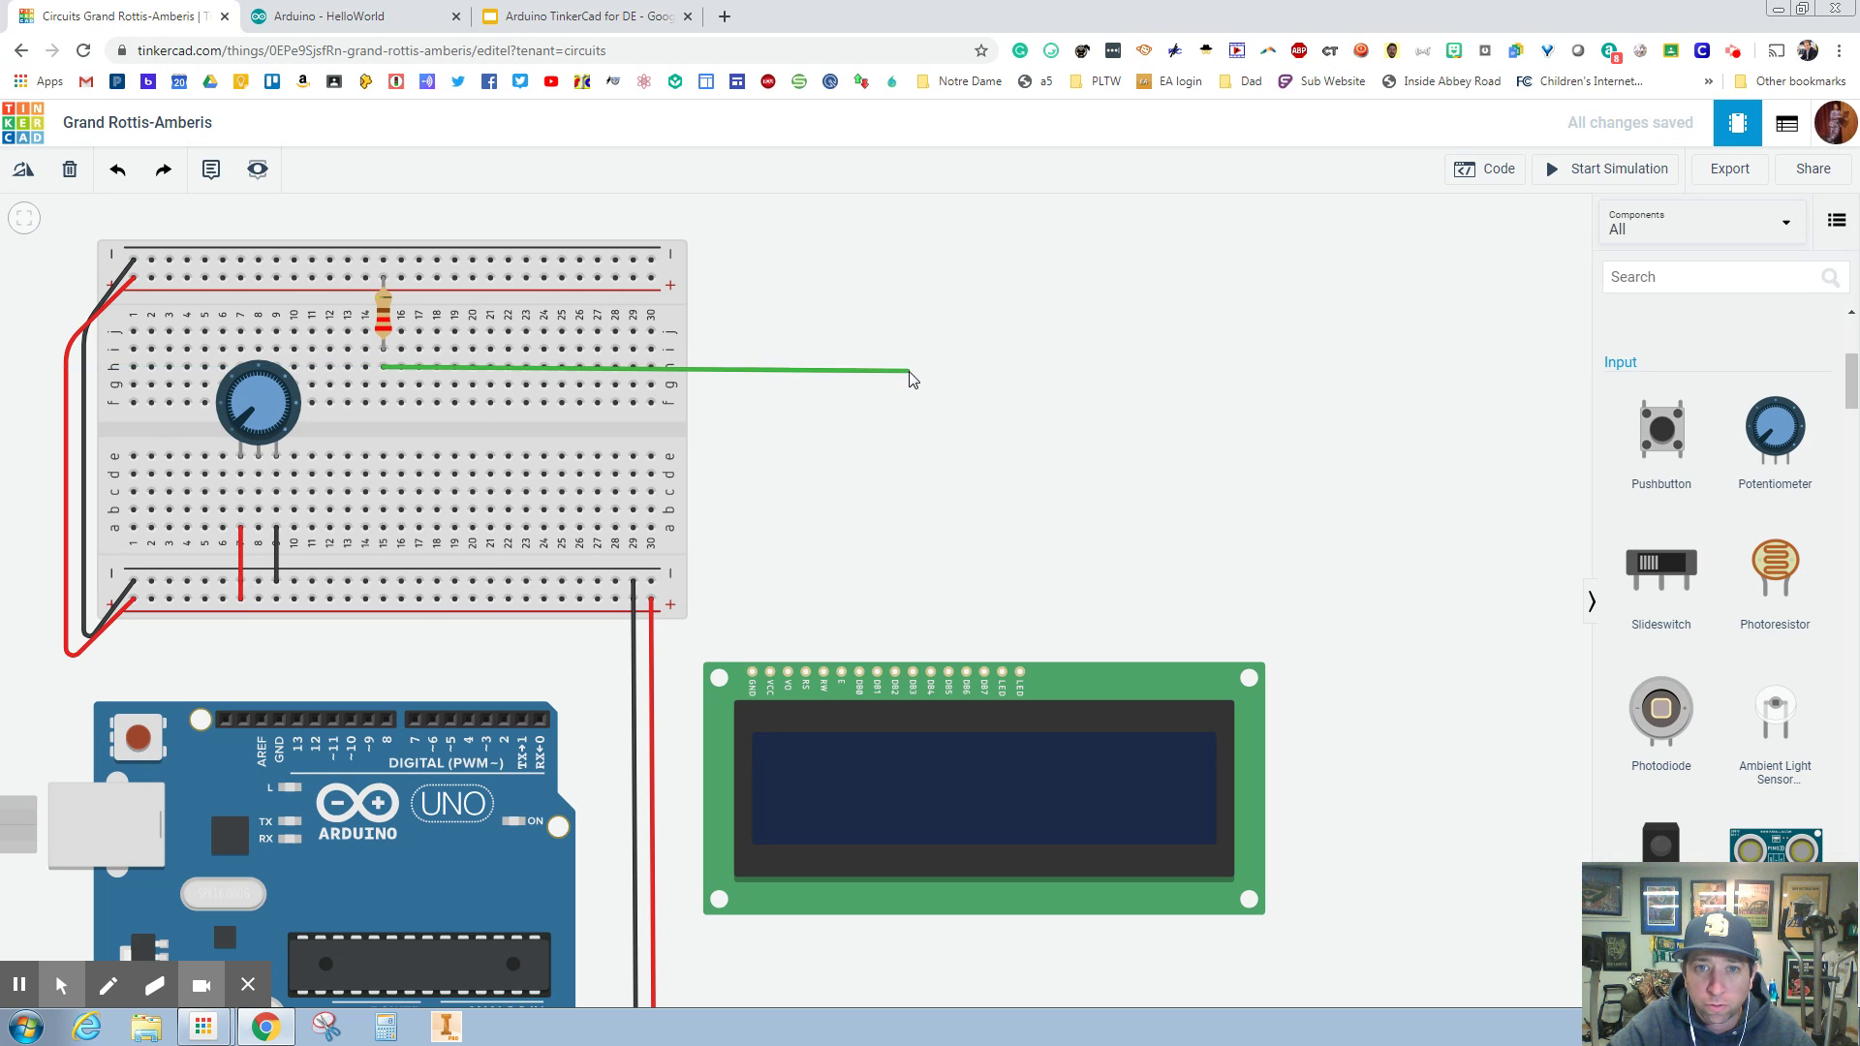
left_click(1008, 371)
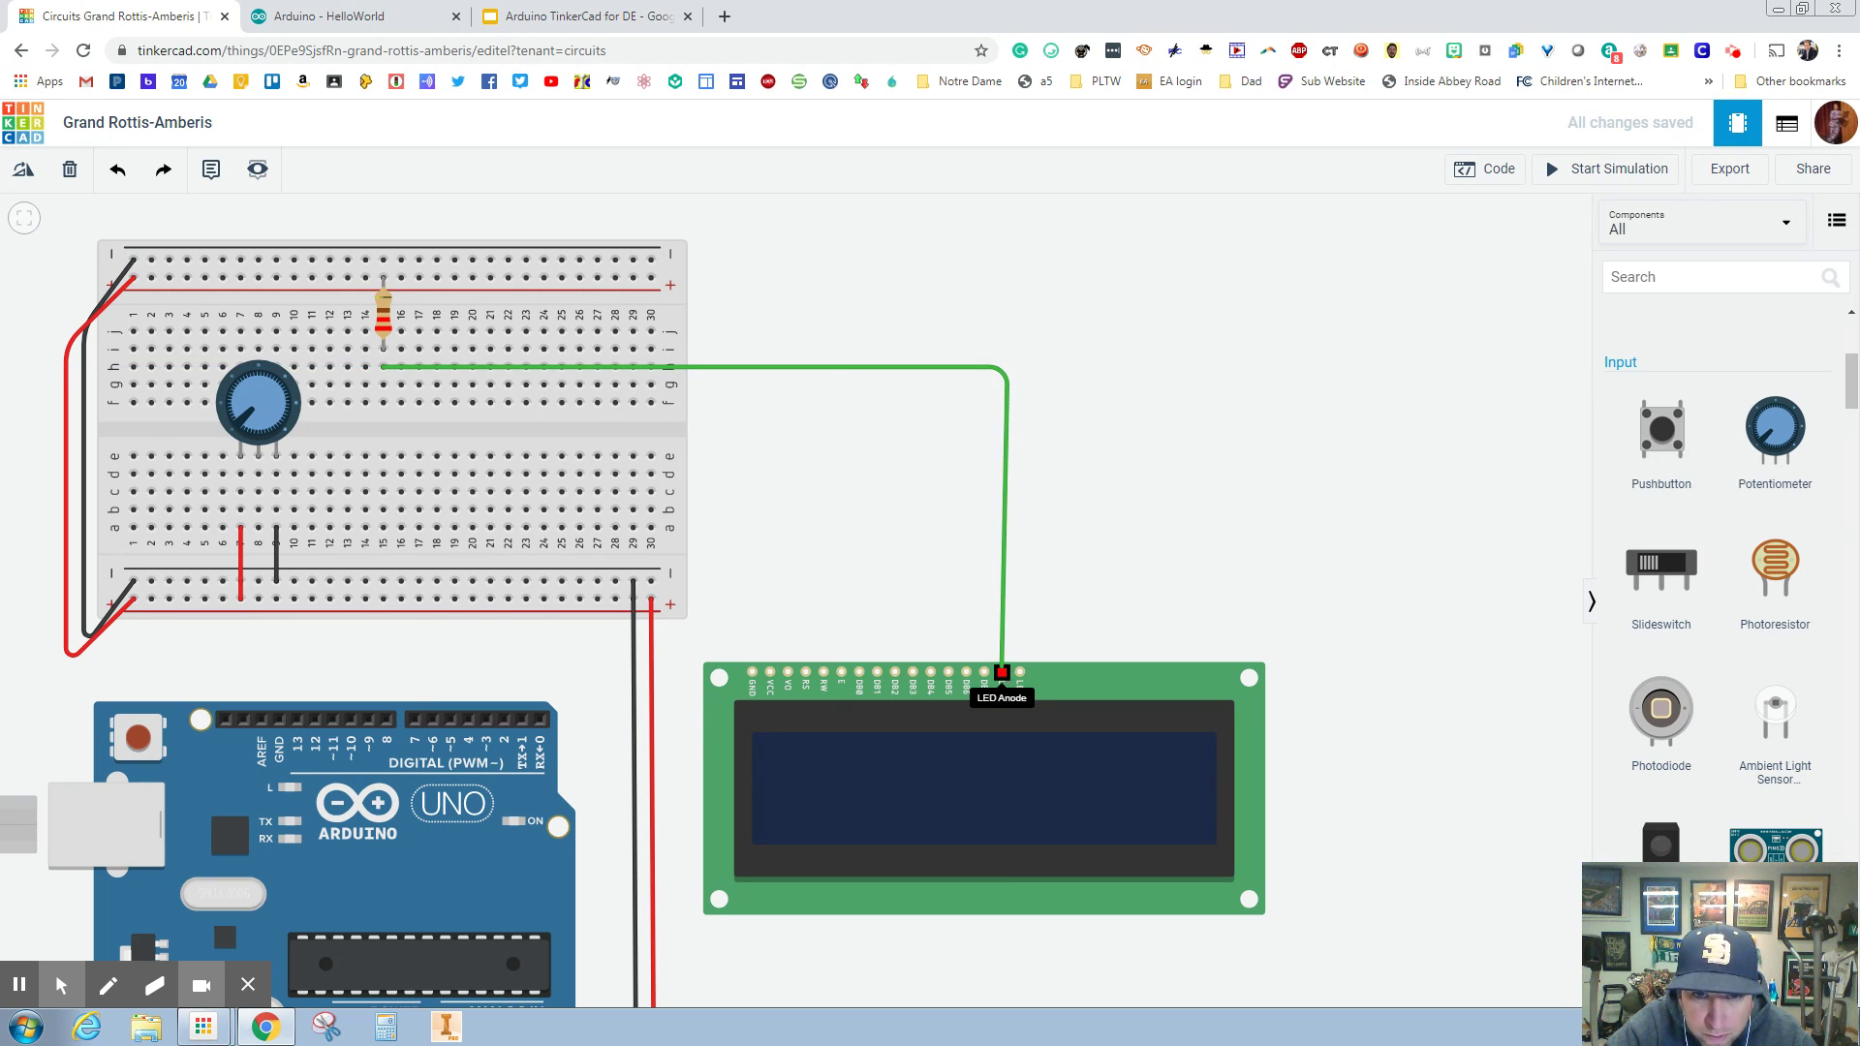
left_click(1001, 672)
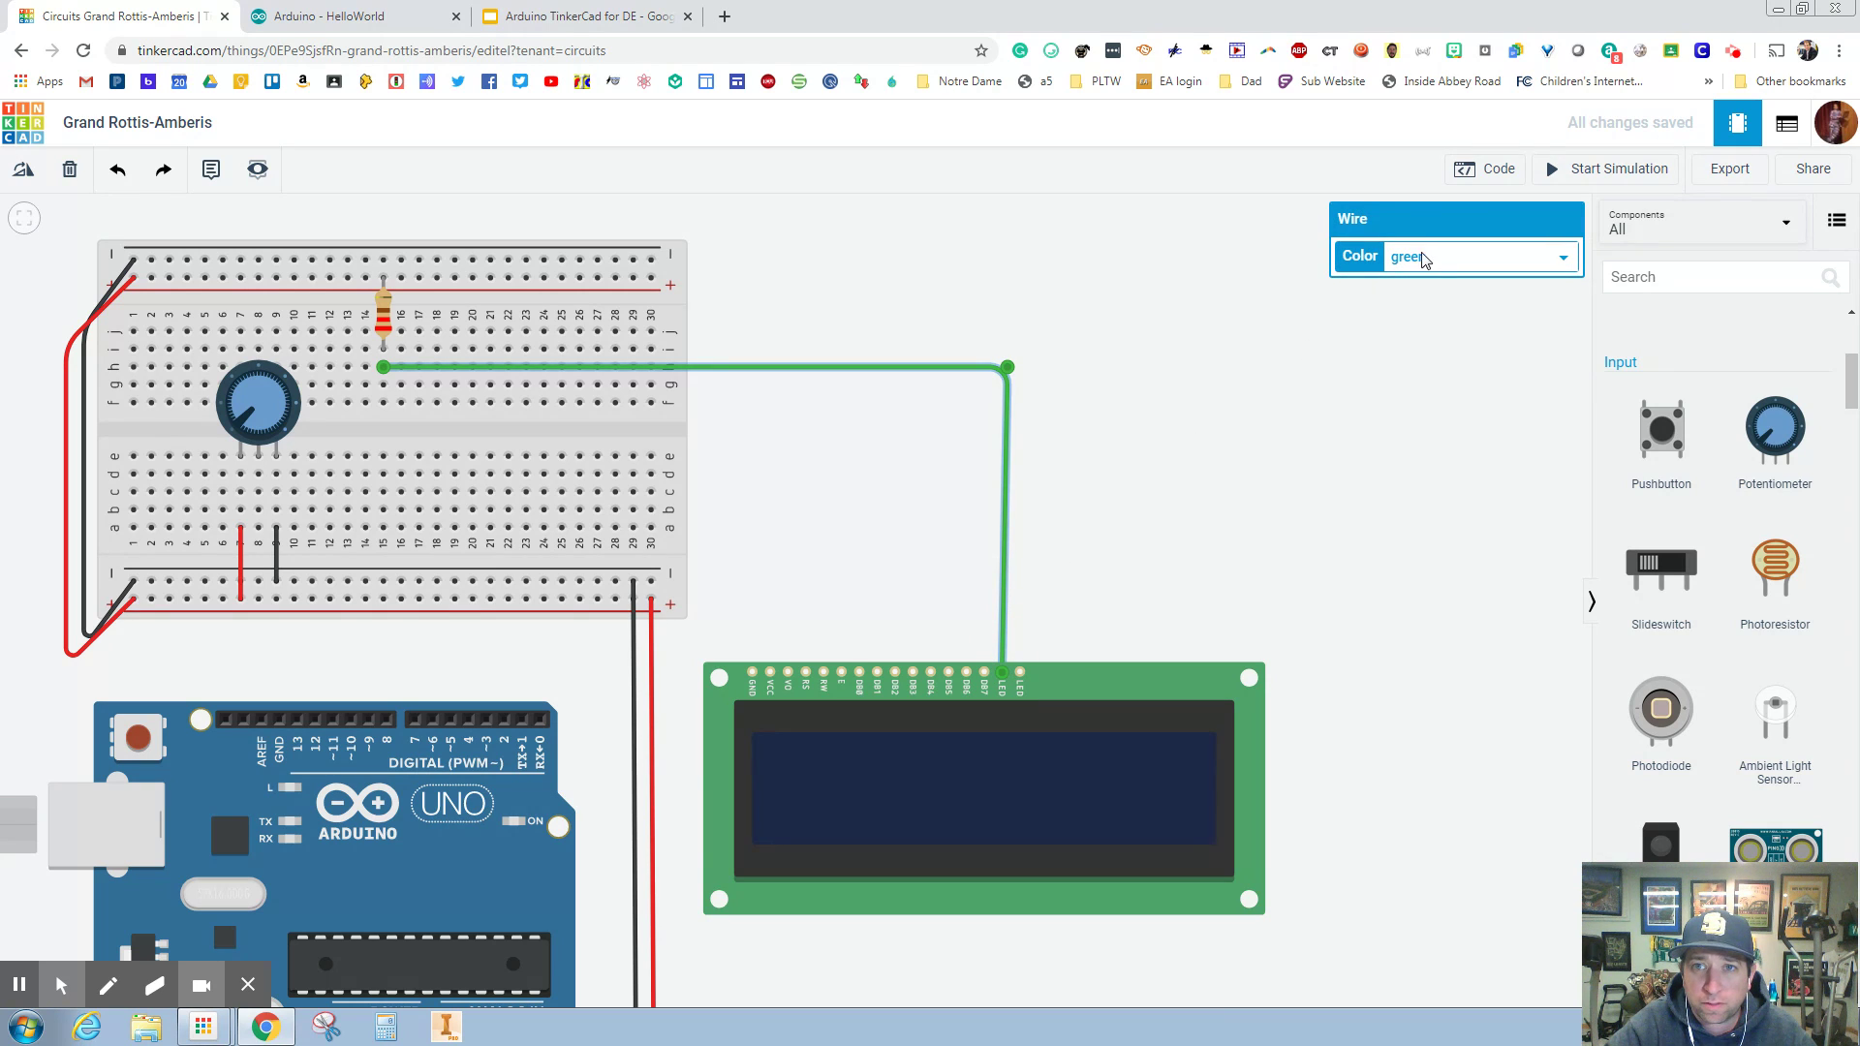
left_click(1211, 368)
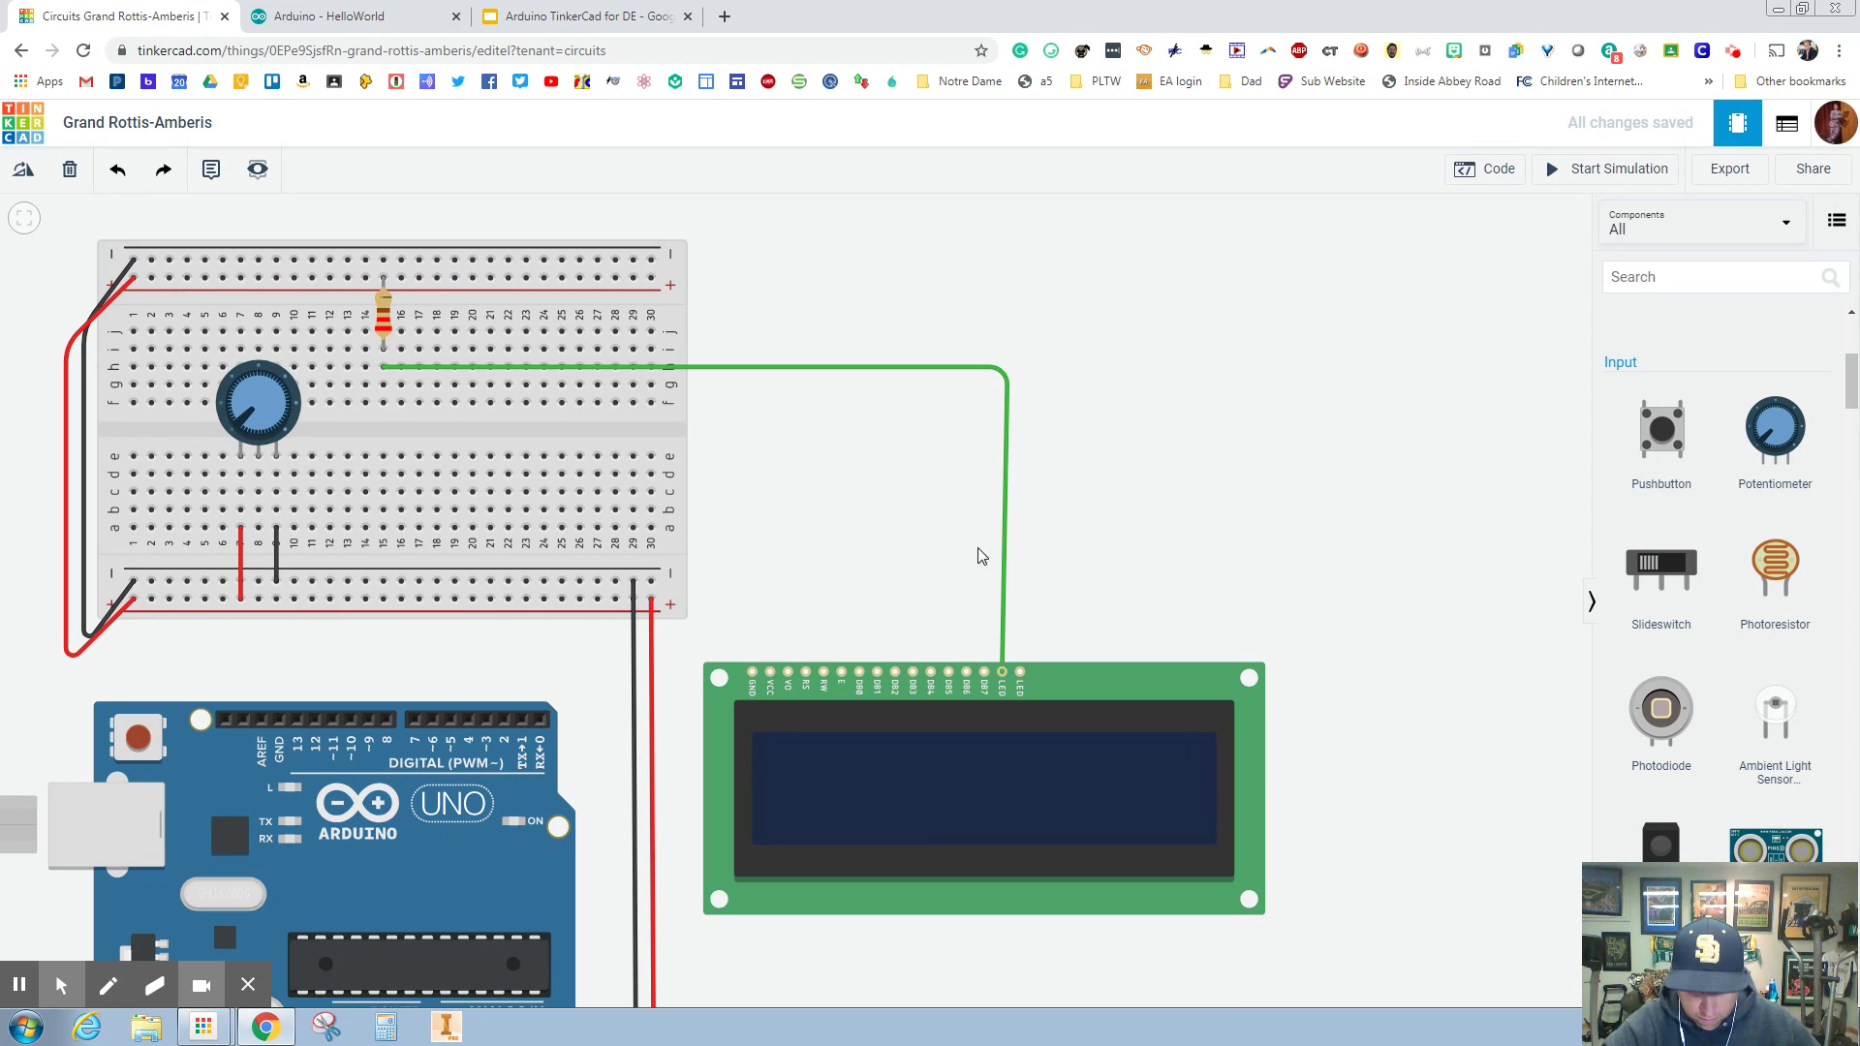
left_click(385, 17)
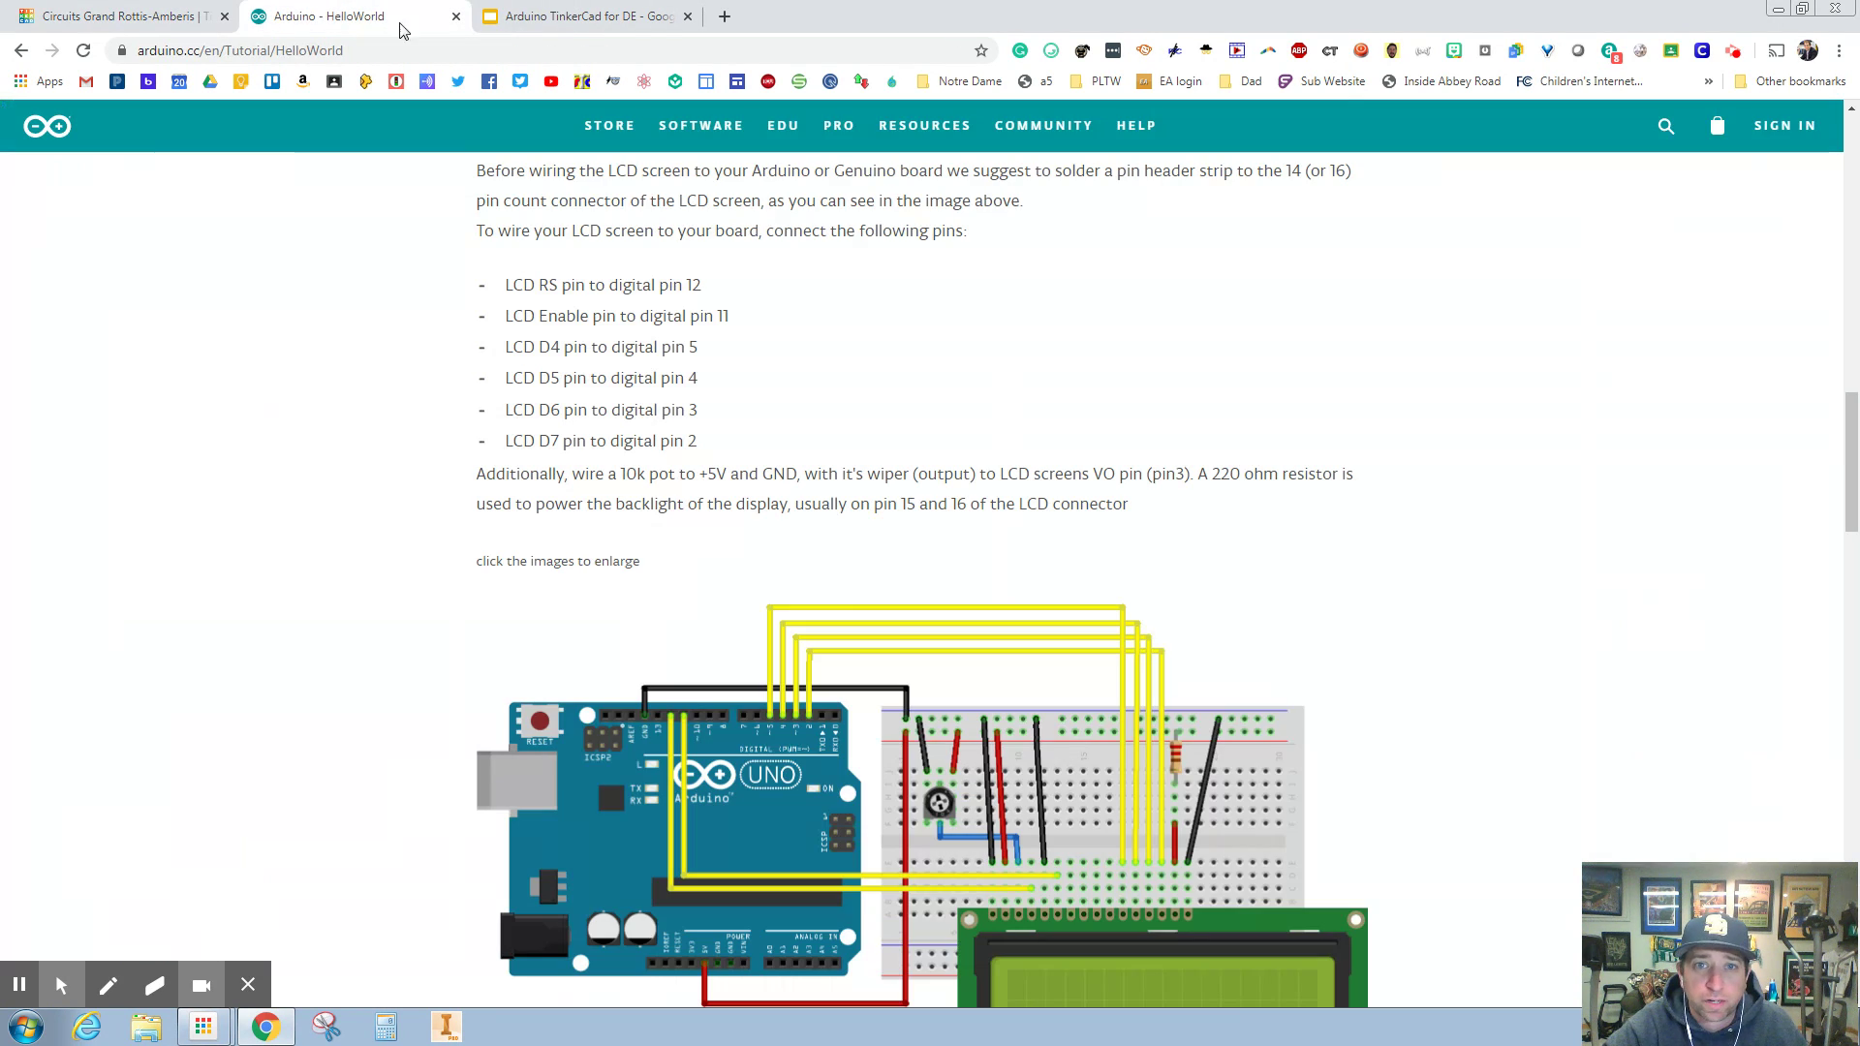
scroll(1298, 625, "down", 3)
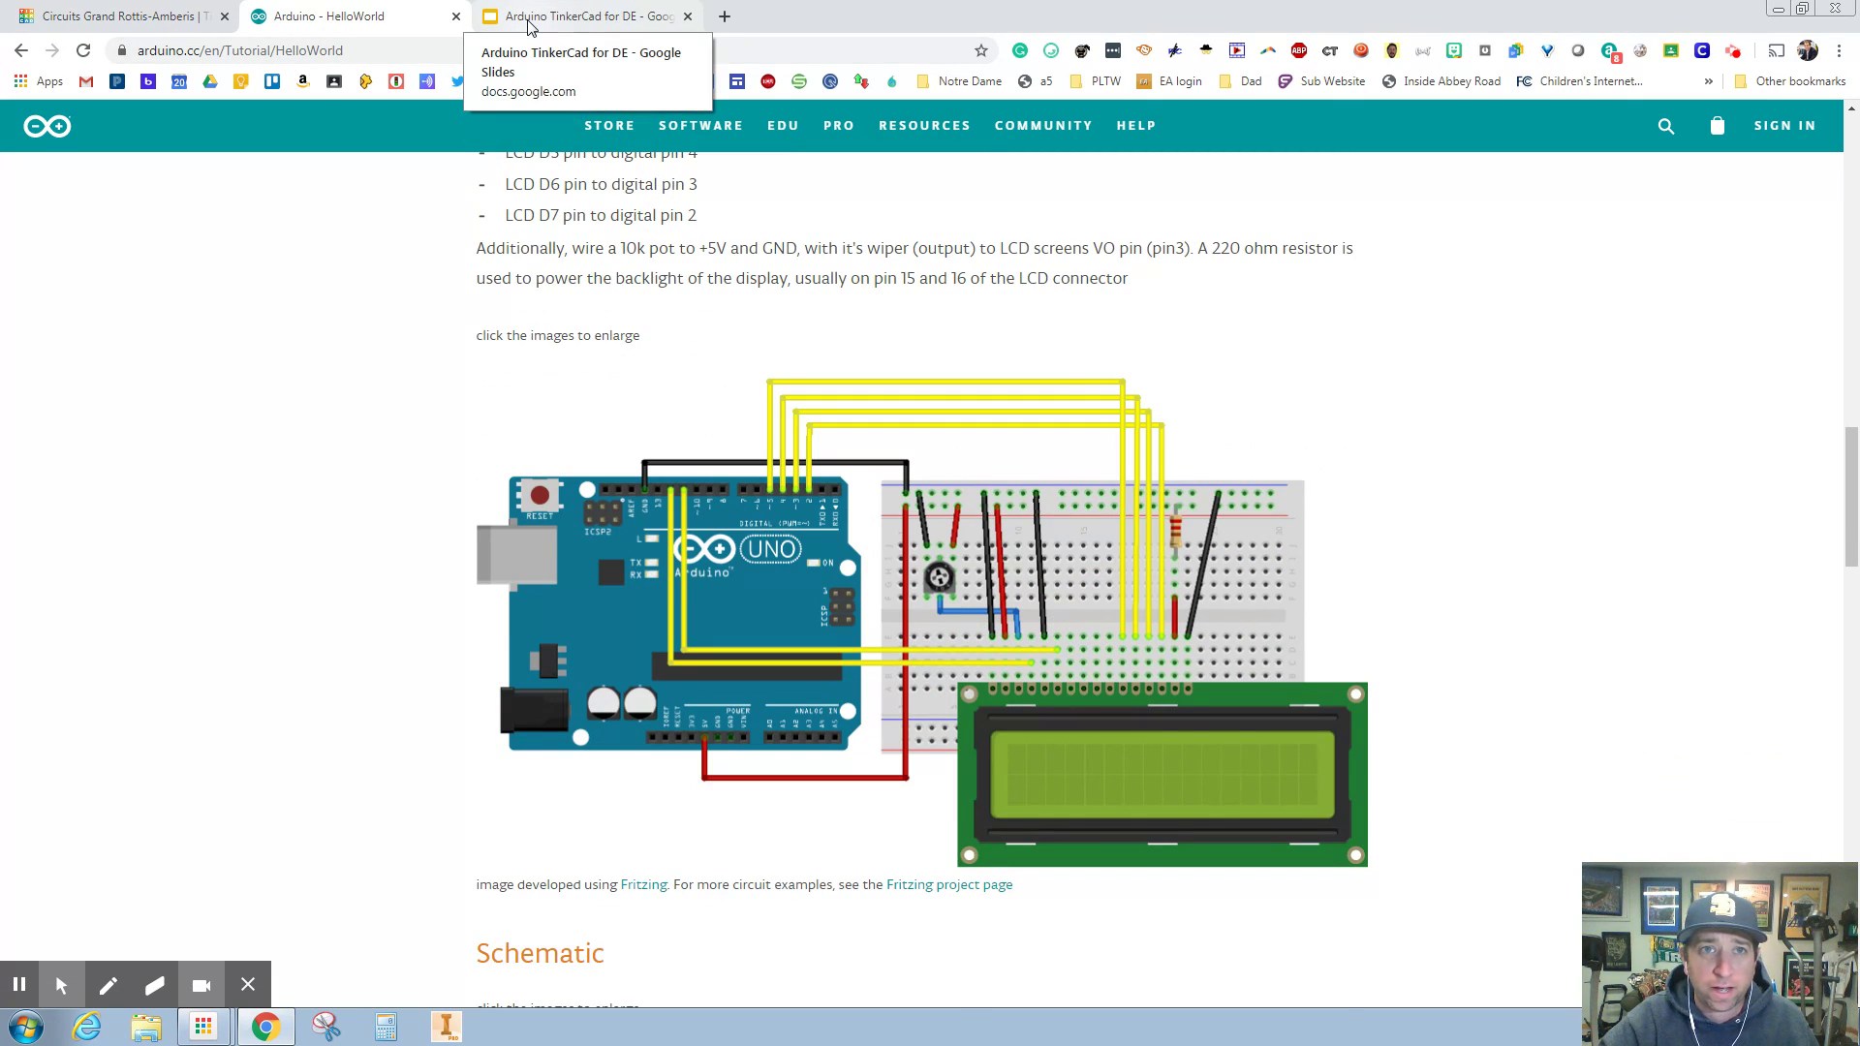
left_click(530, 21)
left_click(96, 13)
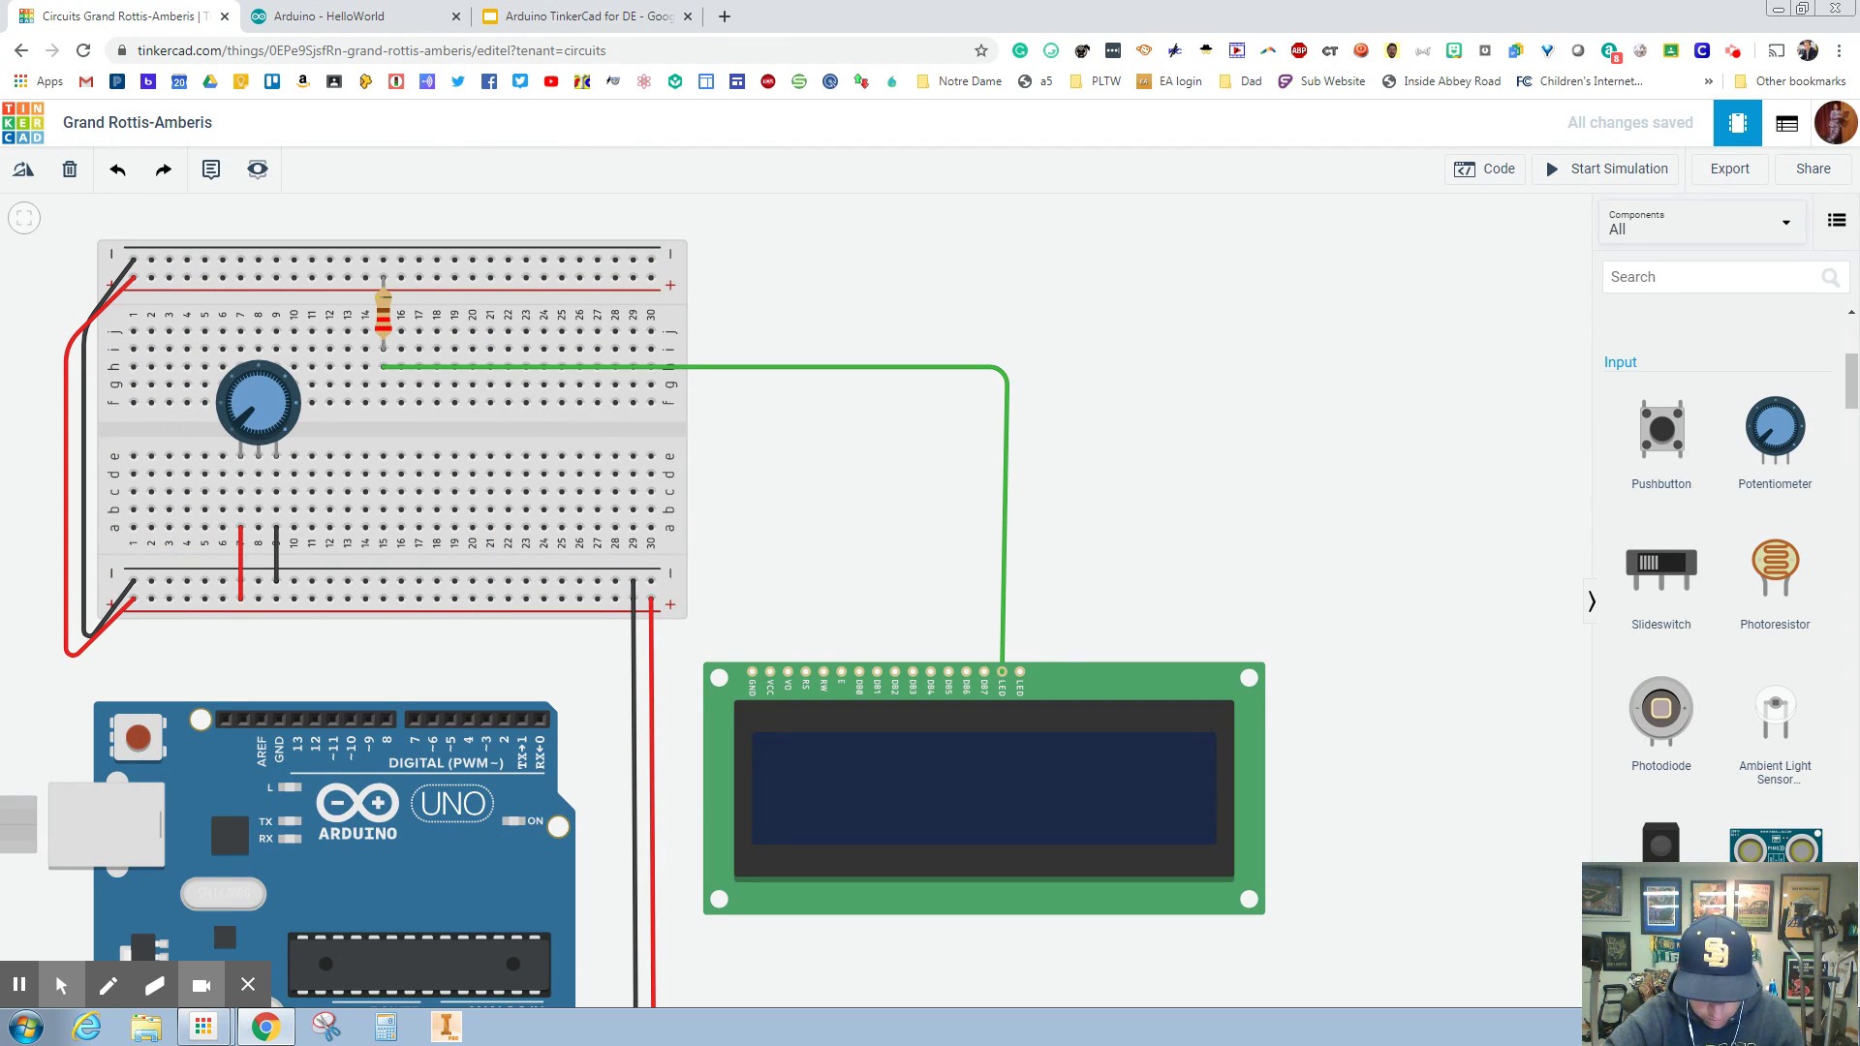
Step: Add a black jumper from the bottom rail's end hole to row a, column 30
left_click(652, 582)
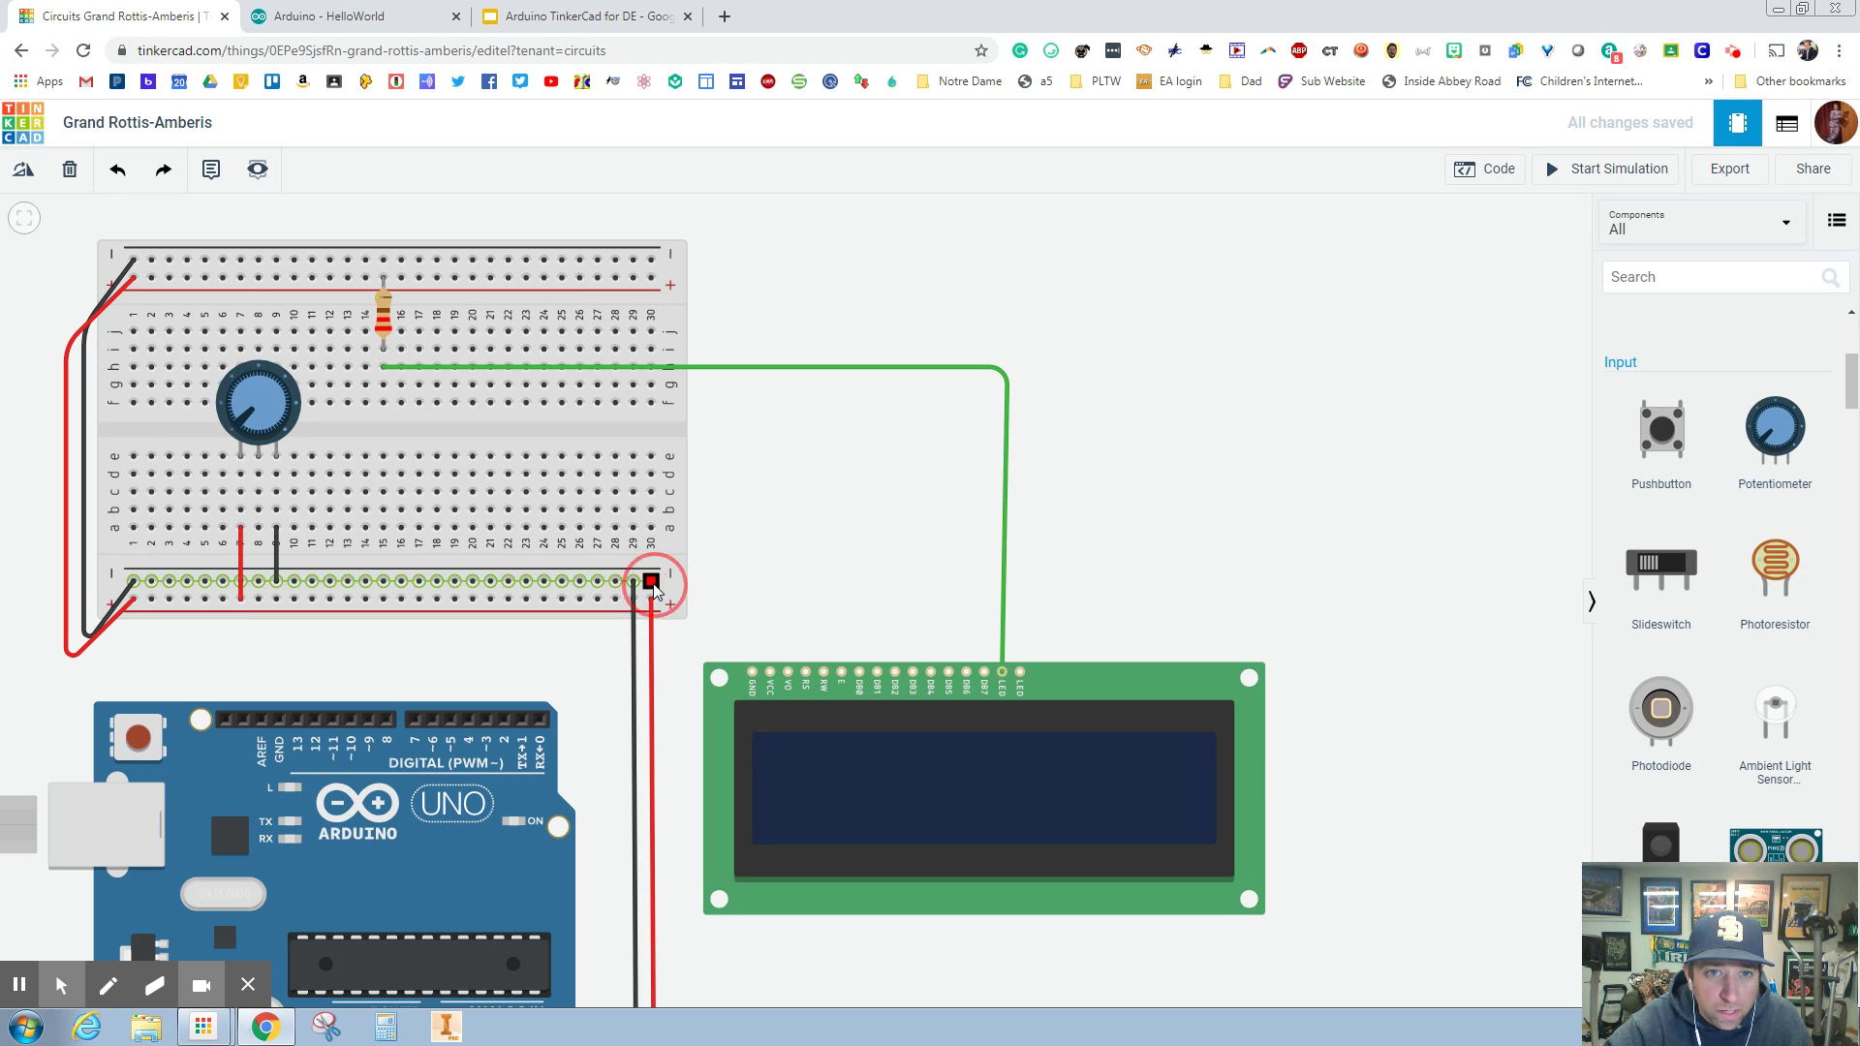
left_click(651, 528)
left_click(1424, 244)
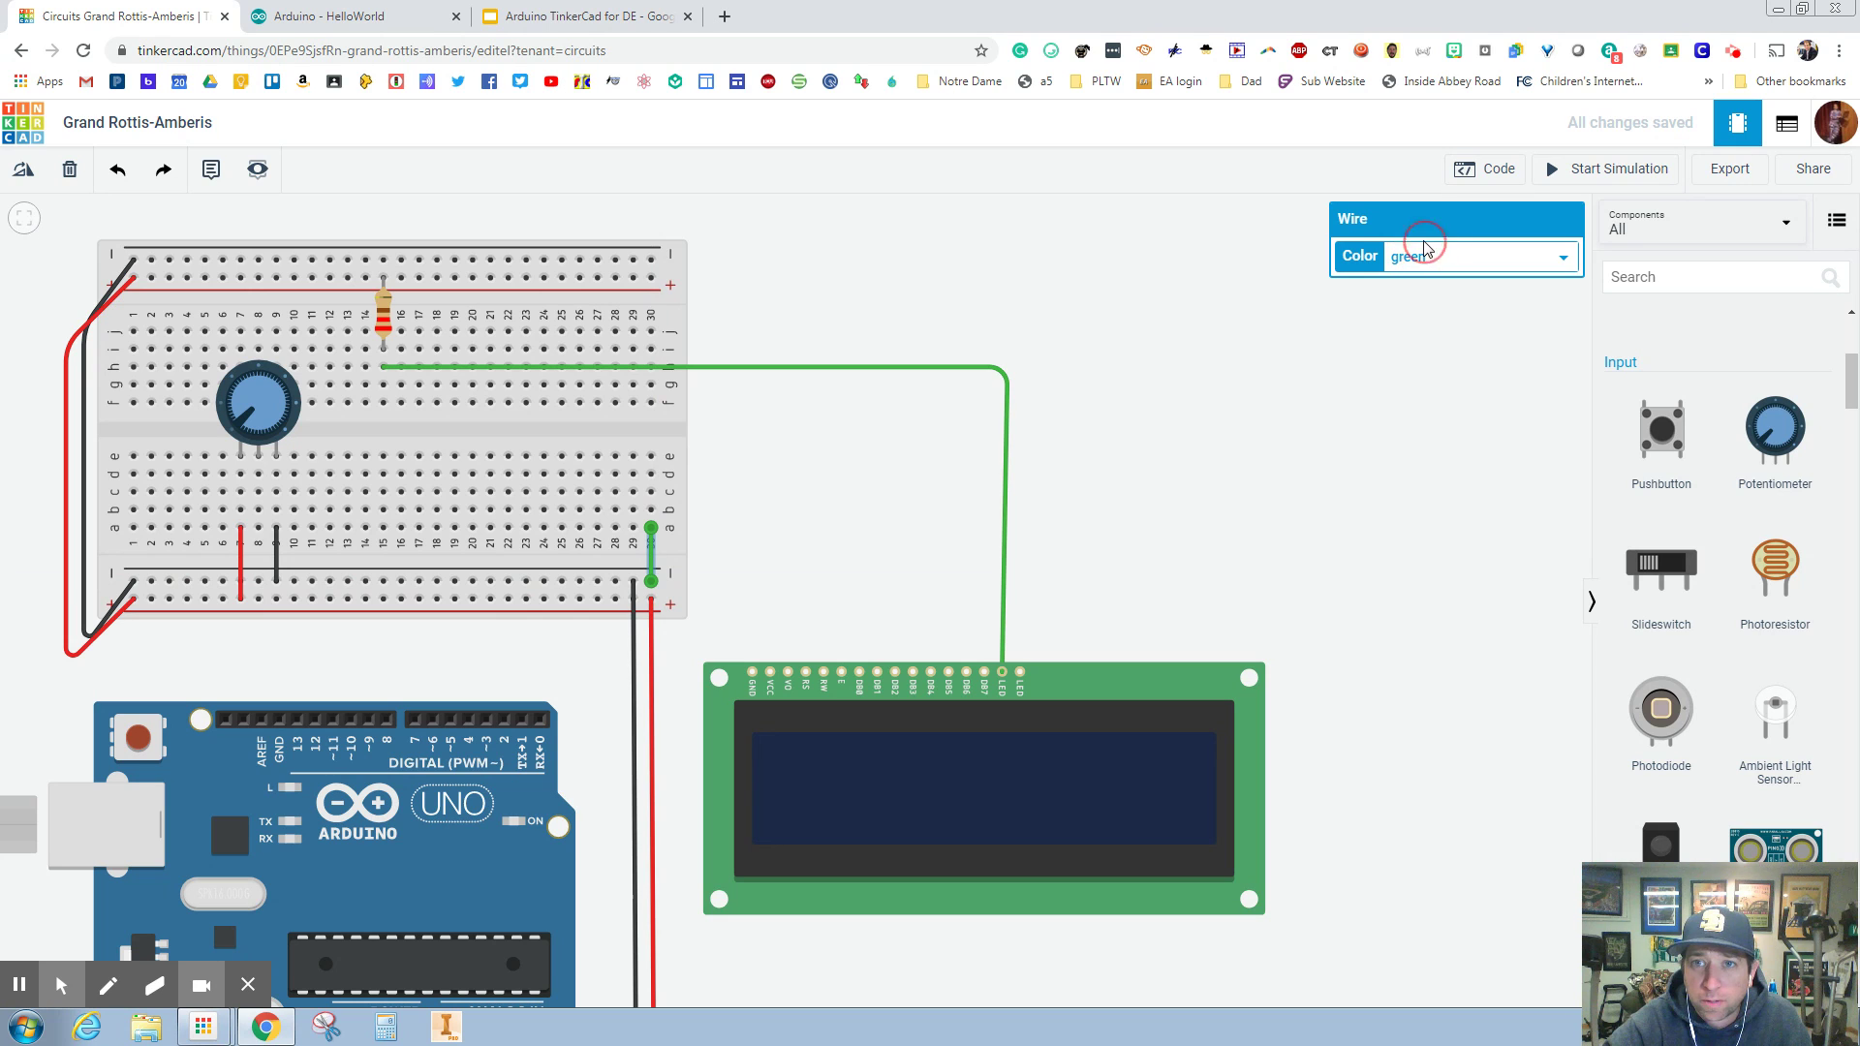
left_click(1406, 278)
left_click(818, 452)
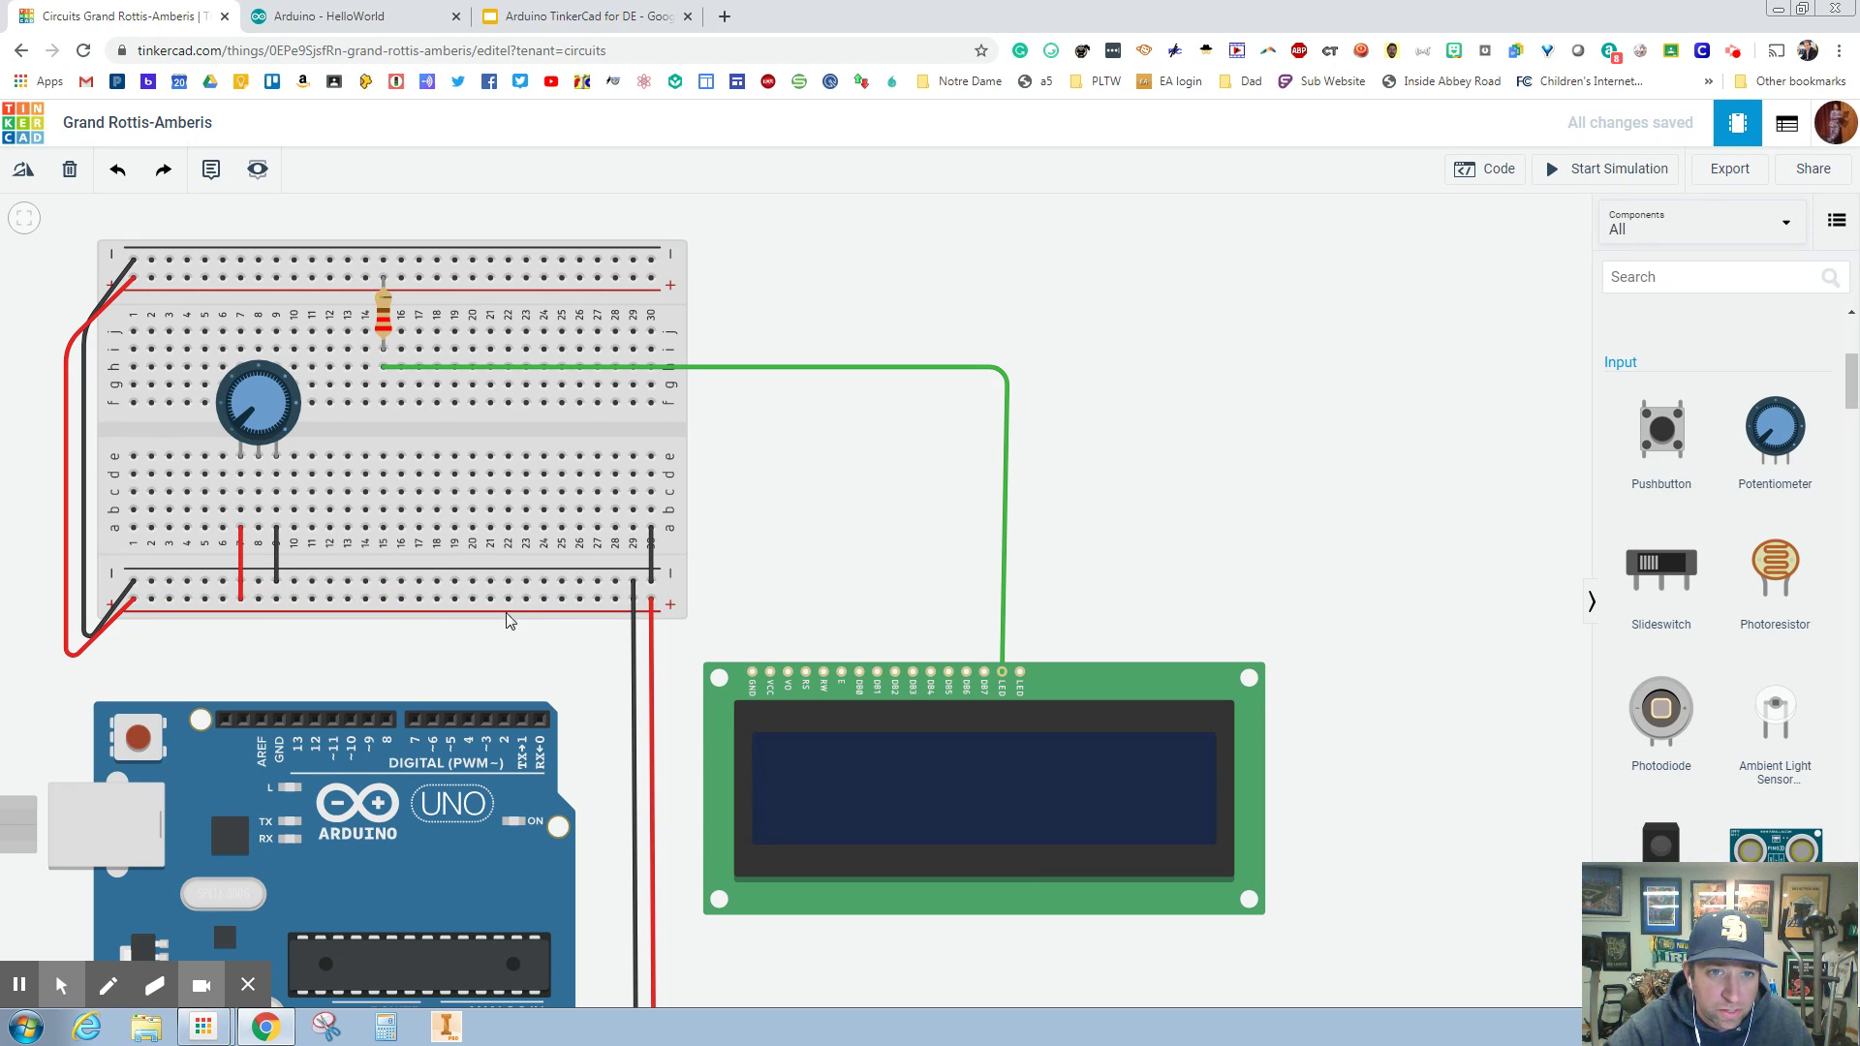
Step: Run black wires from the LCD GND and R/W pins to breadboard column 30
left_click(751, 671)
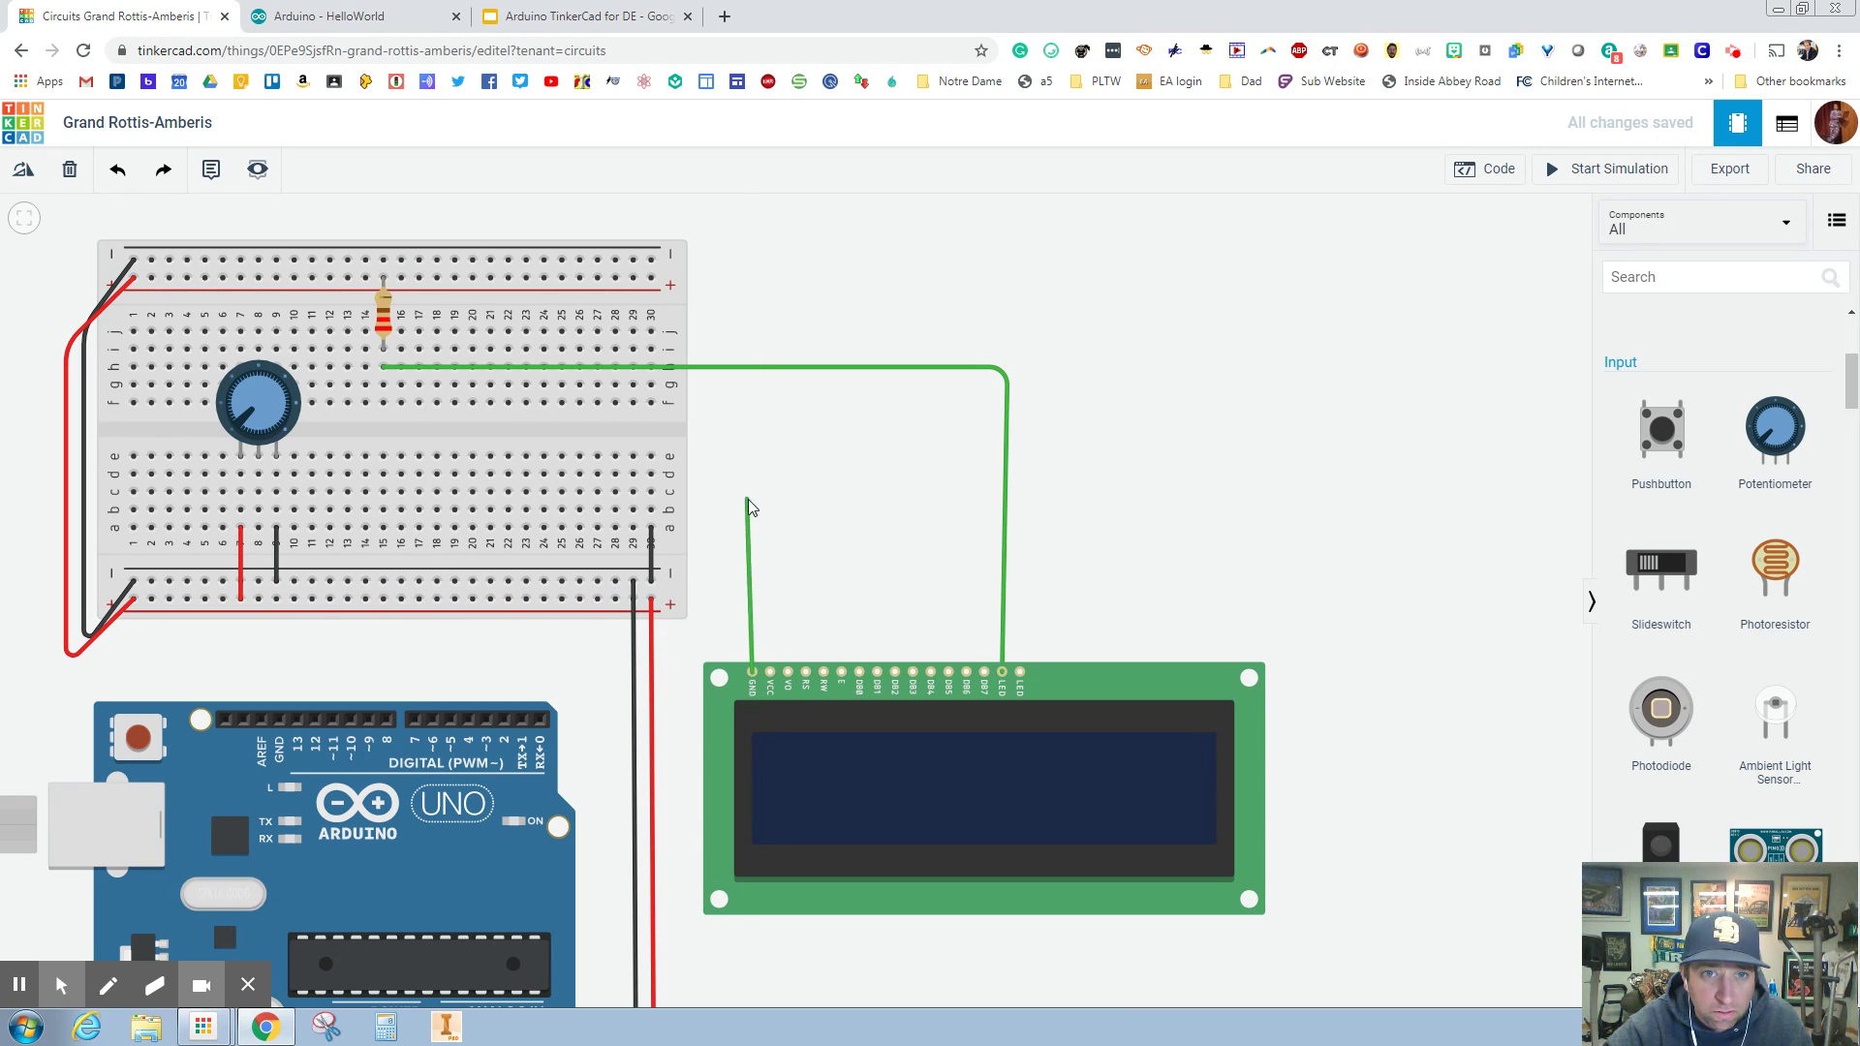
left_click(753, 505)
left_click(651, 509)
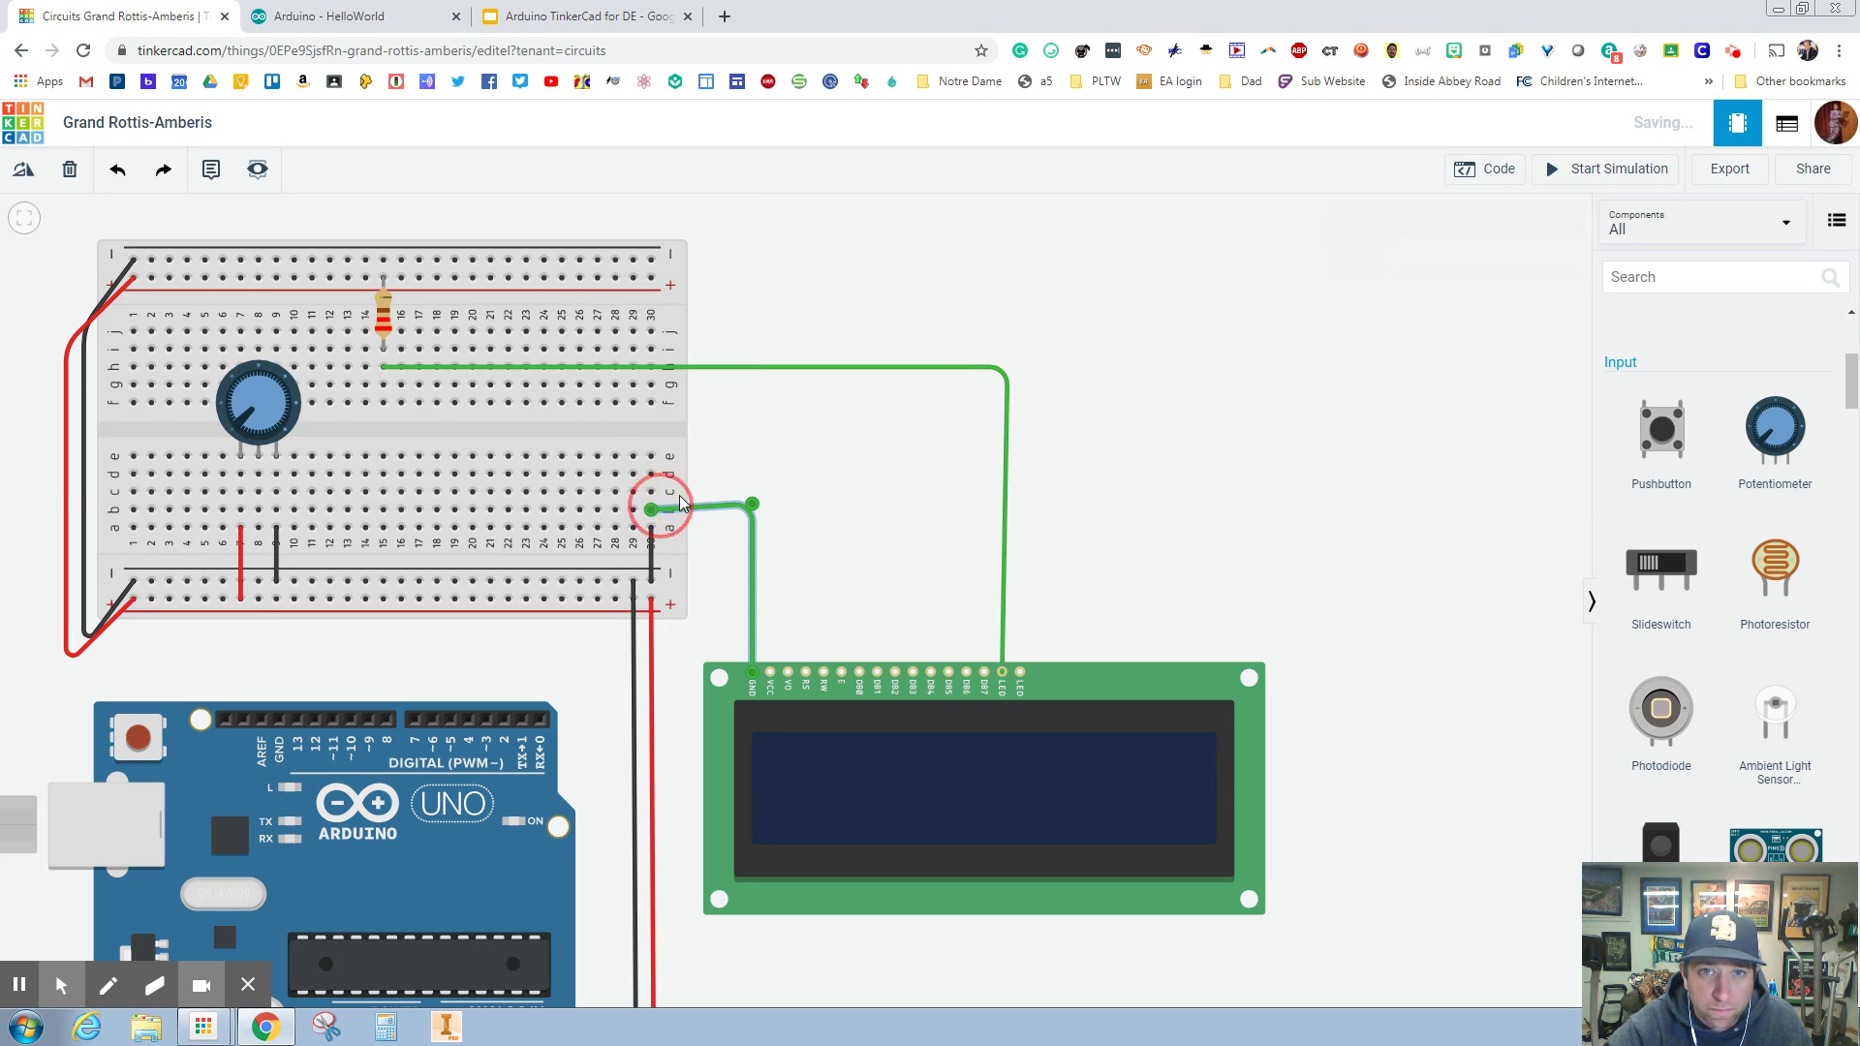
left_click(1513, 257)
left_click(1483, 281)
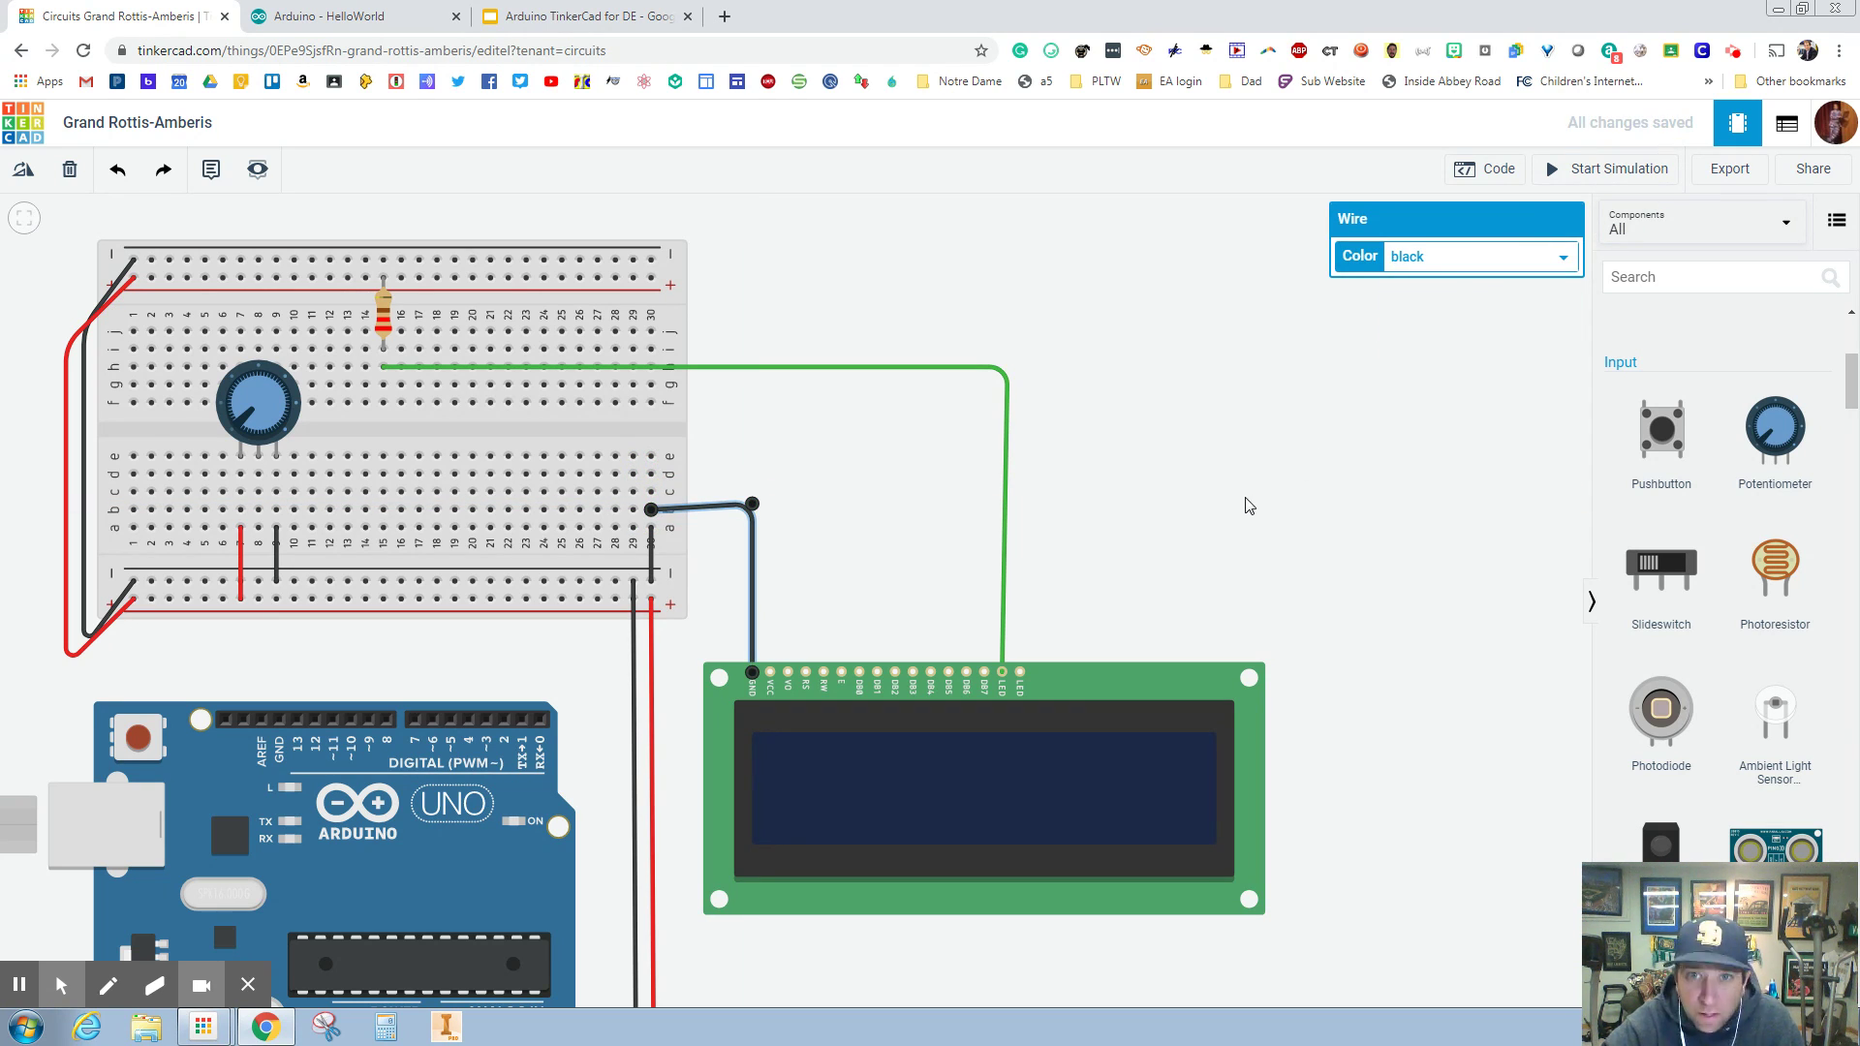
left_click(1071, 614)
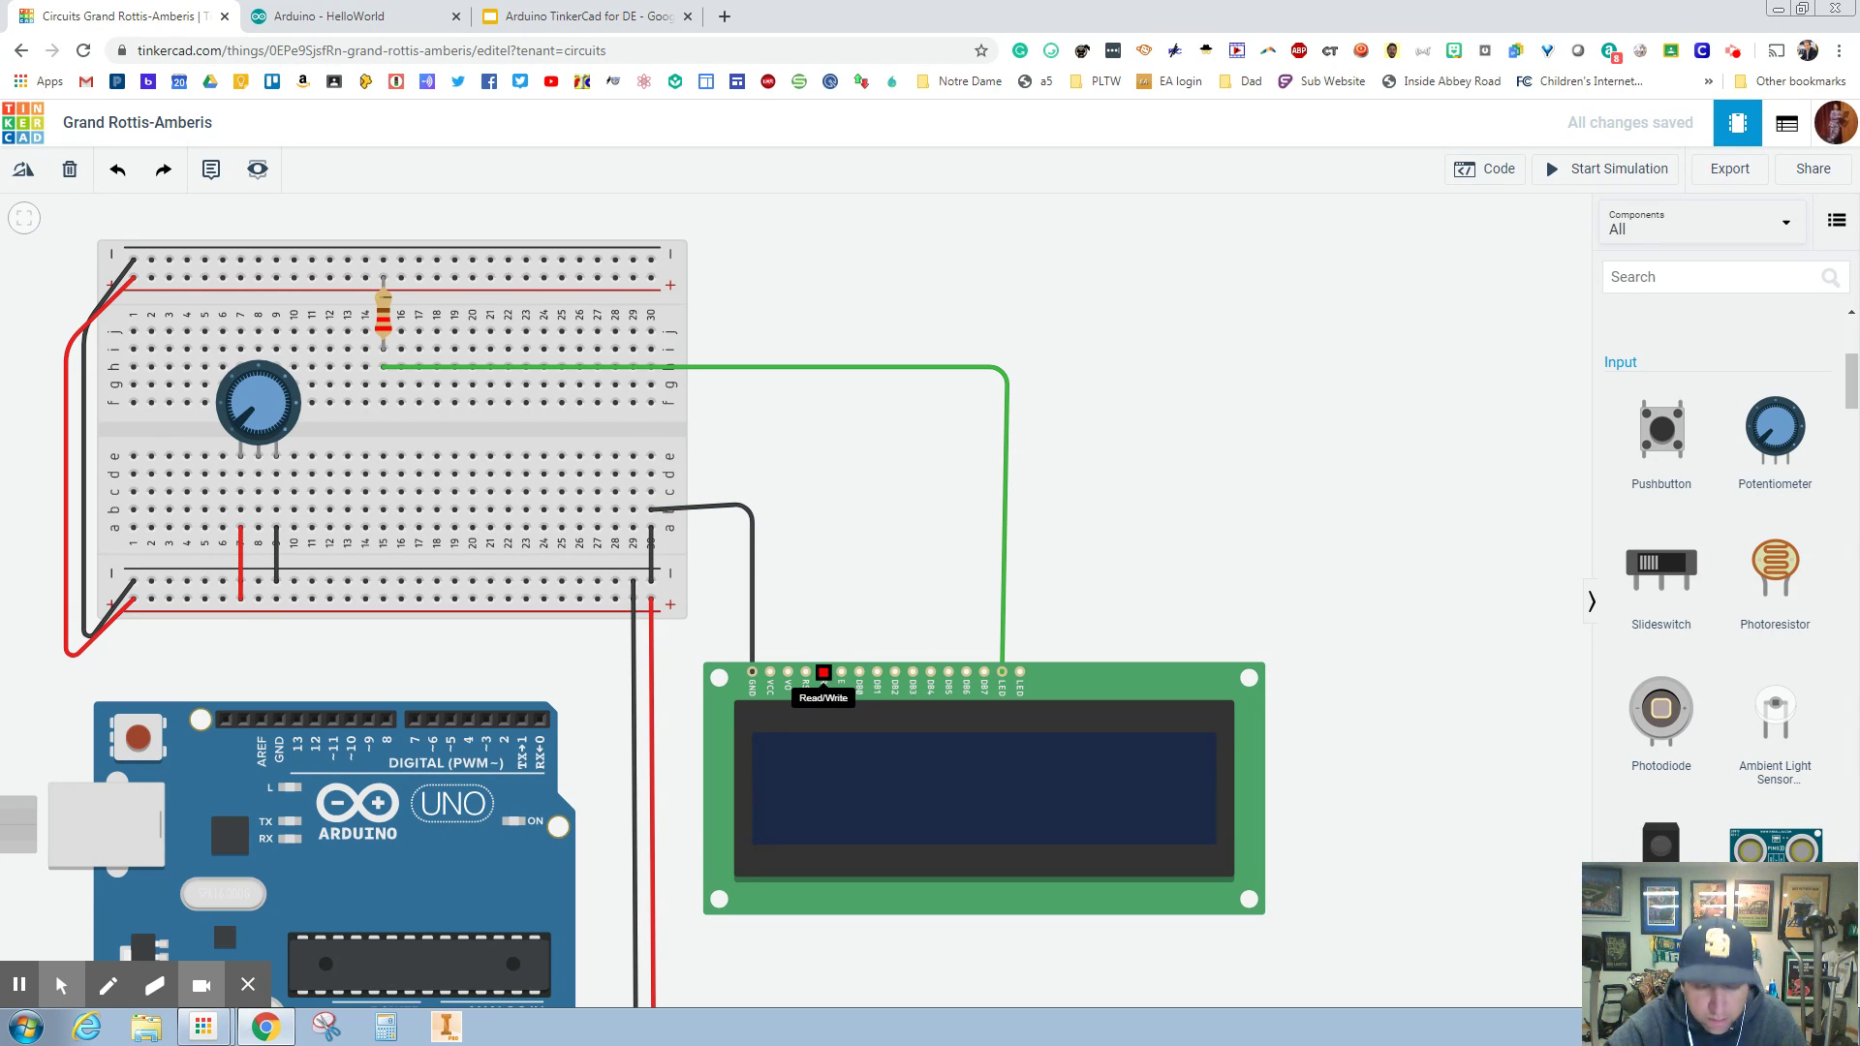
left_click(823, 672)
left_click(823, 497)
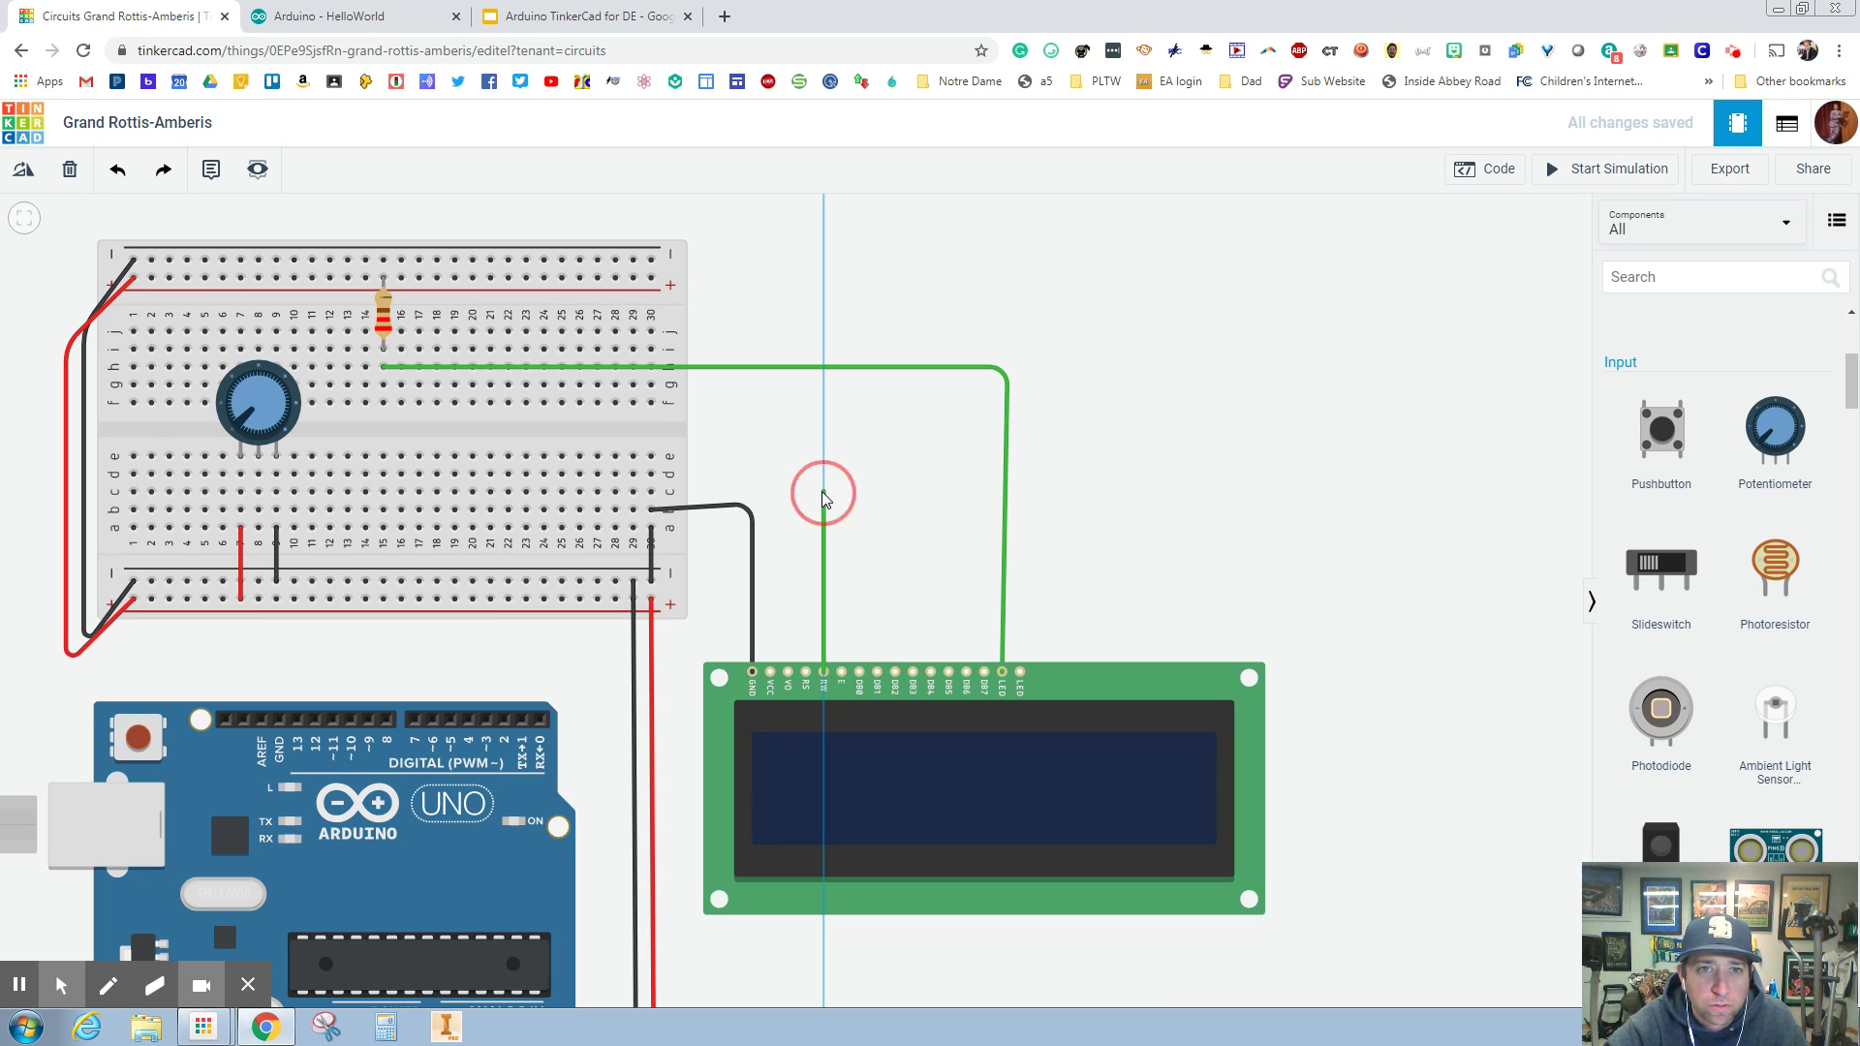
left_click(651, 491)
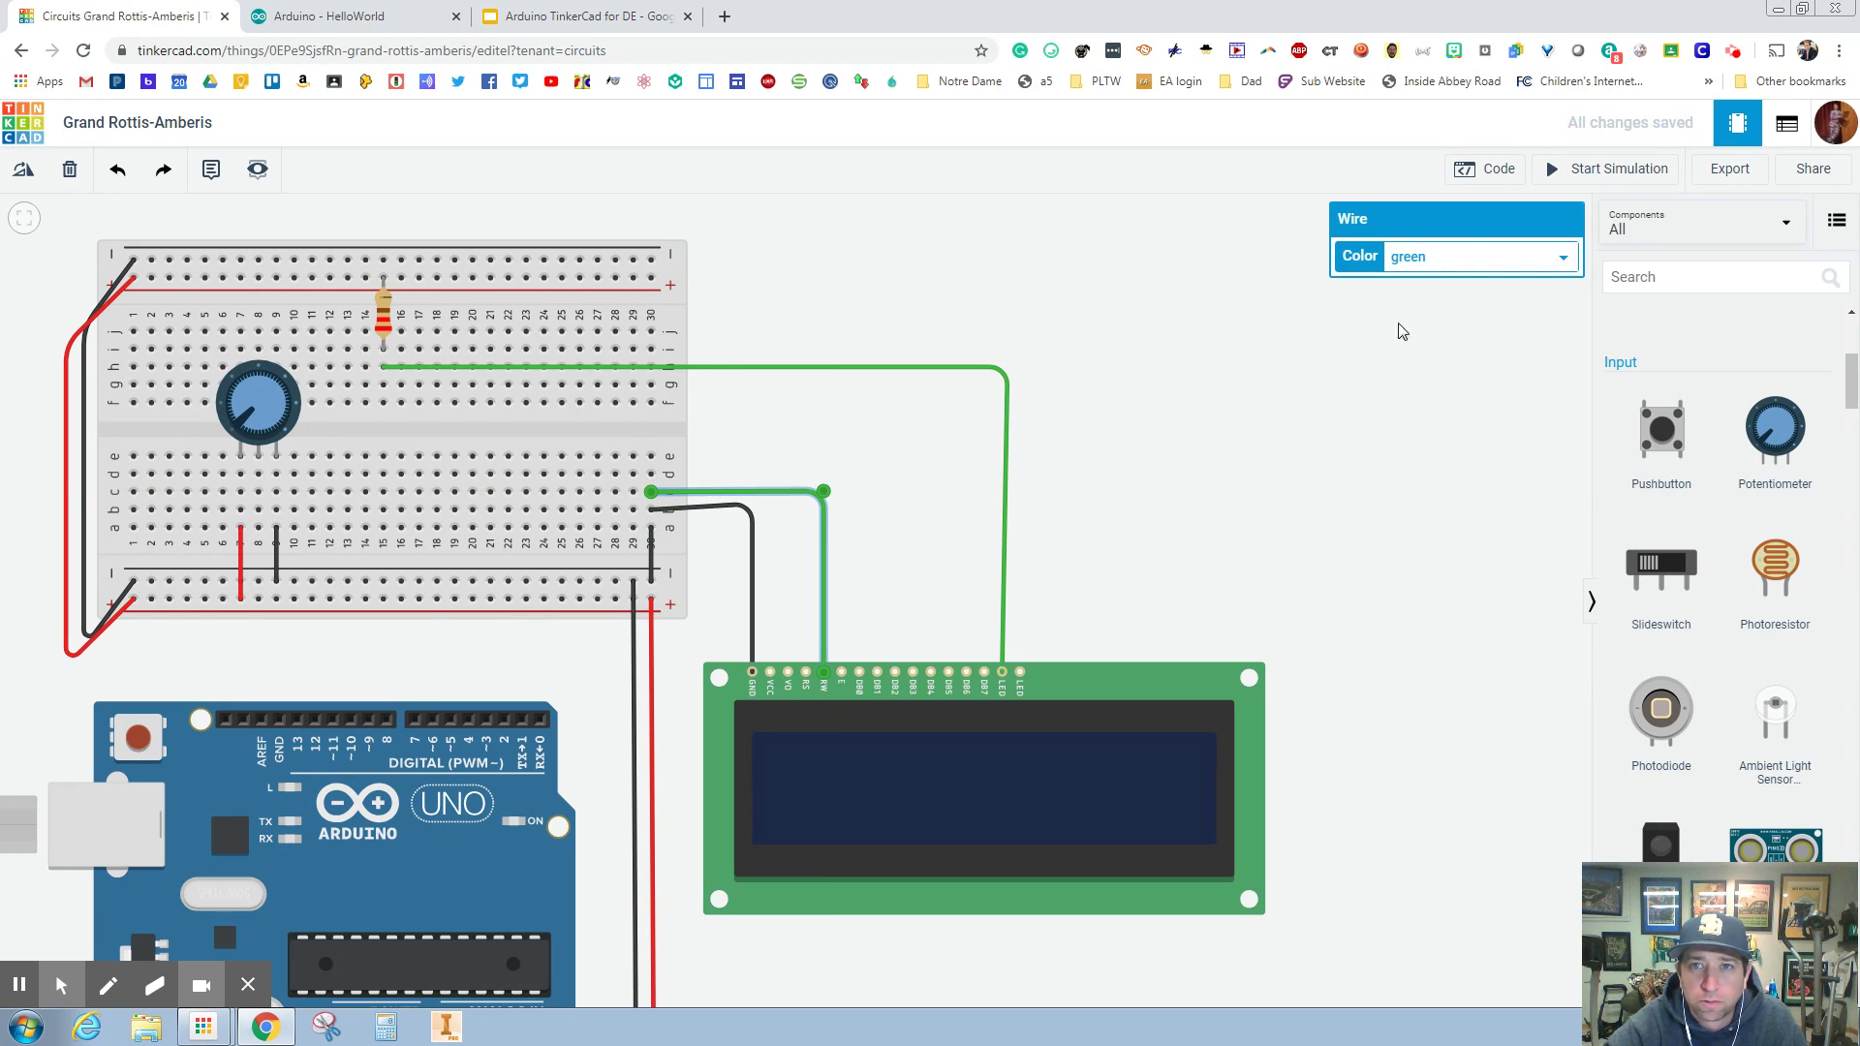
left_click(1443, 257)
left_click(1442, 283)
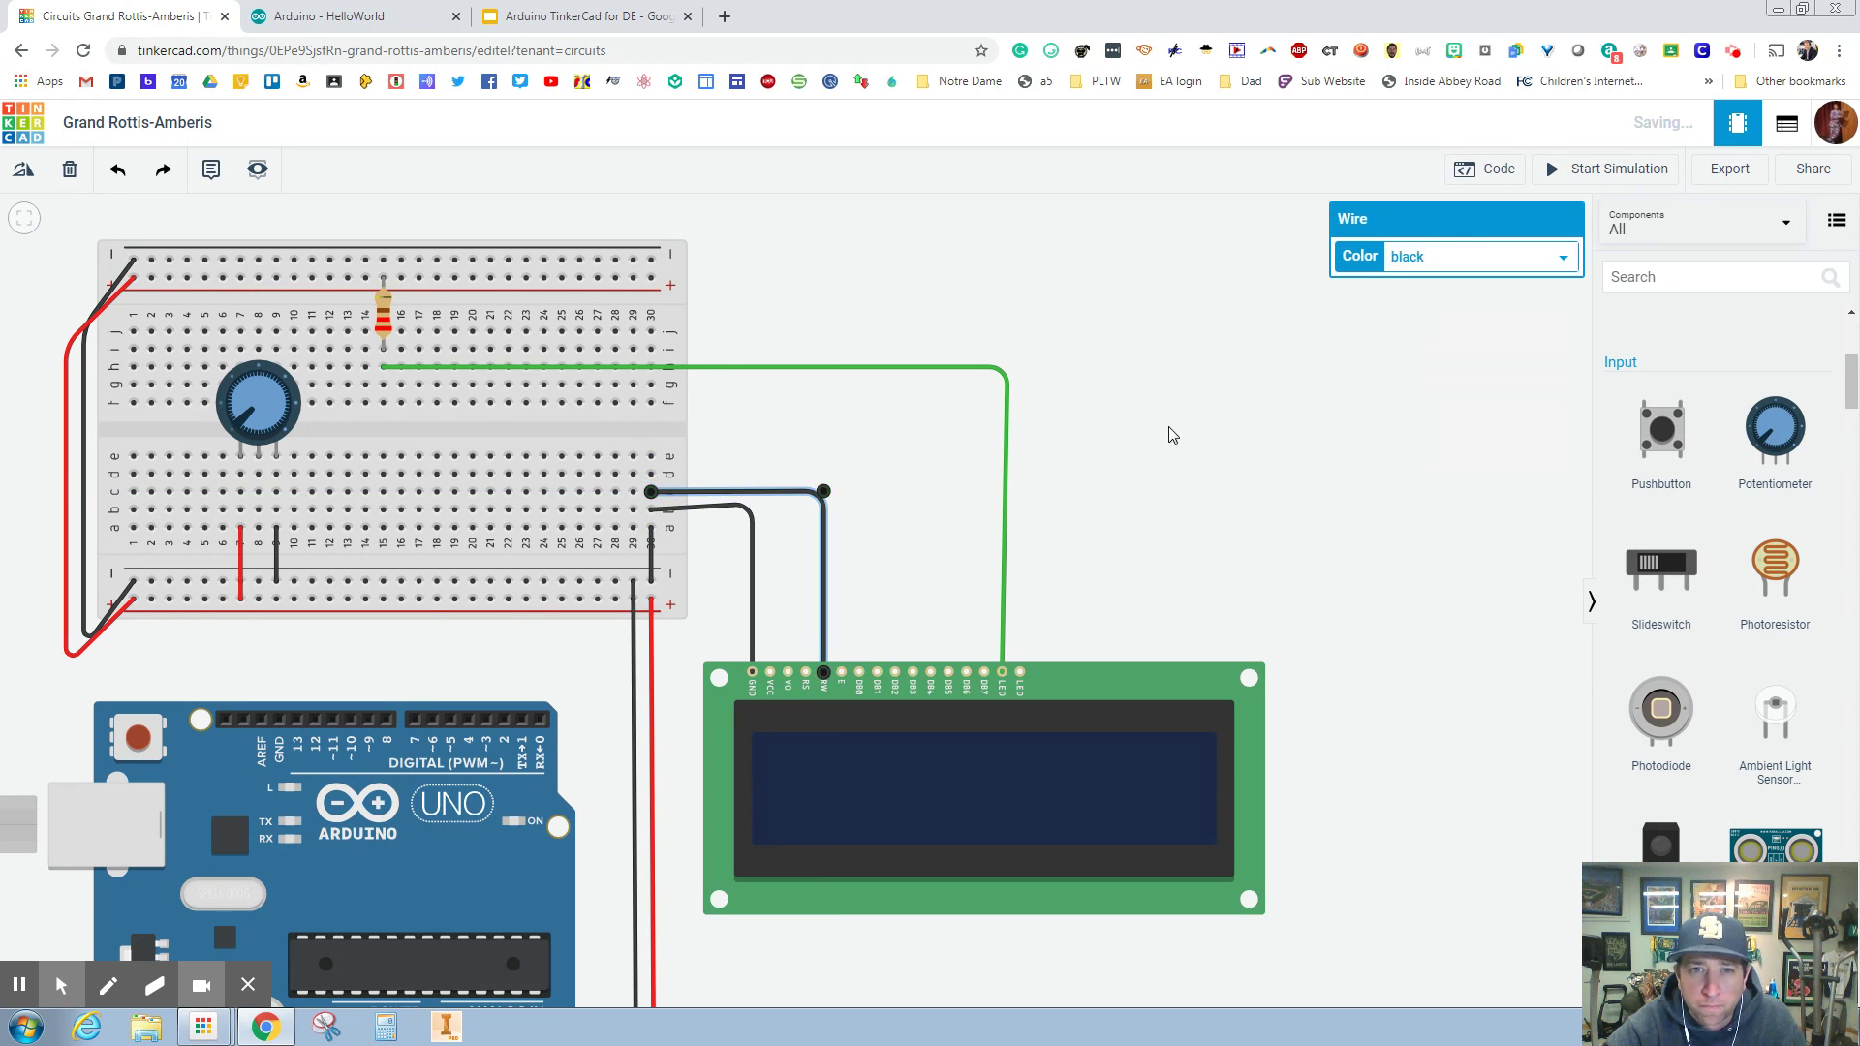
left_click(1166, 427)
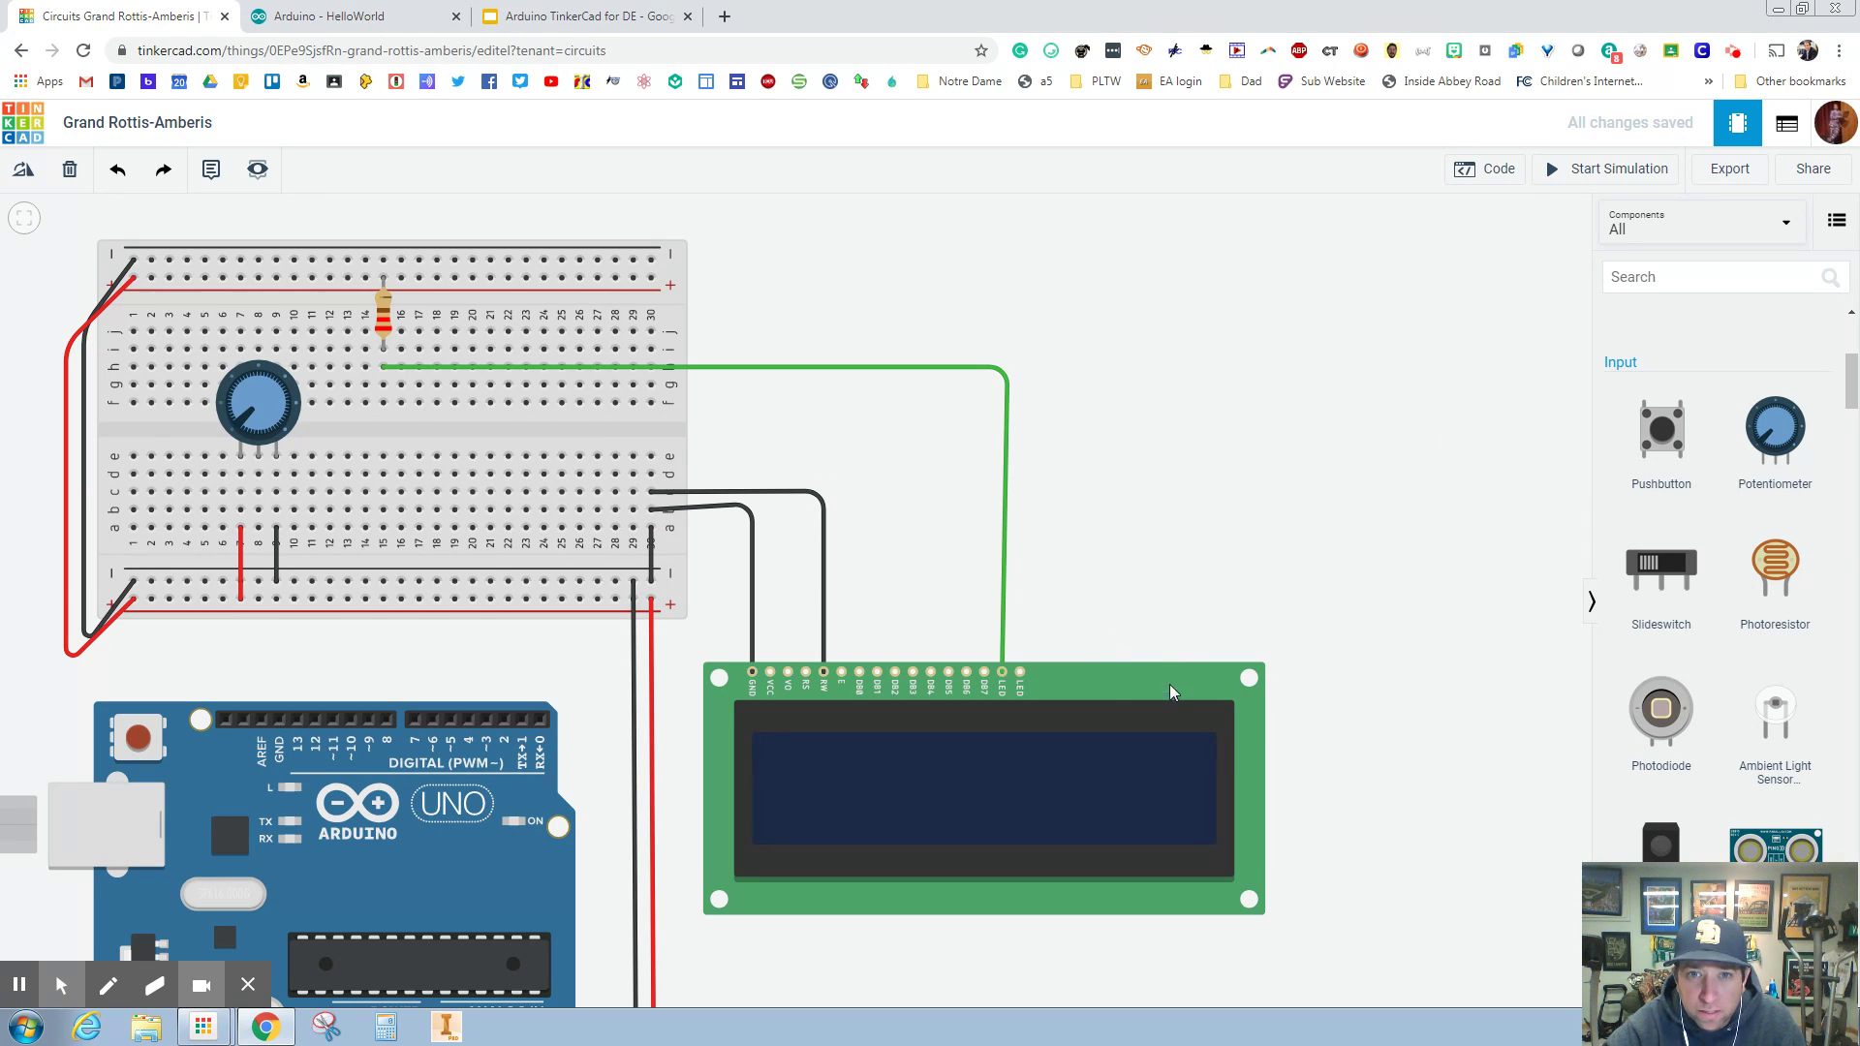
Step: Connect the LCD LED cathode pin to column 30 with a black wire
left_click(1020, 673)
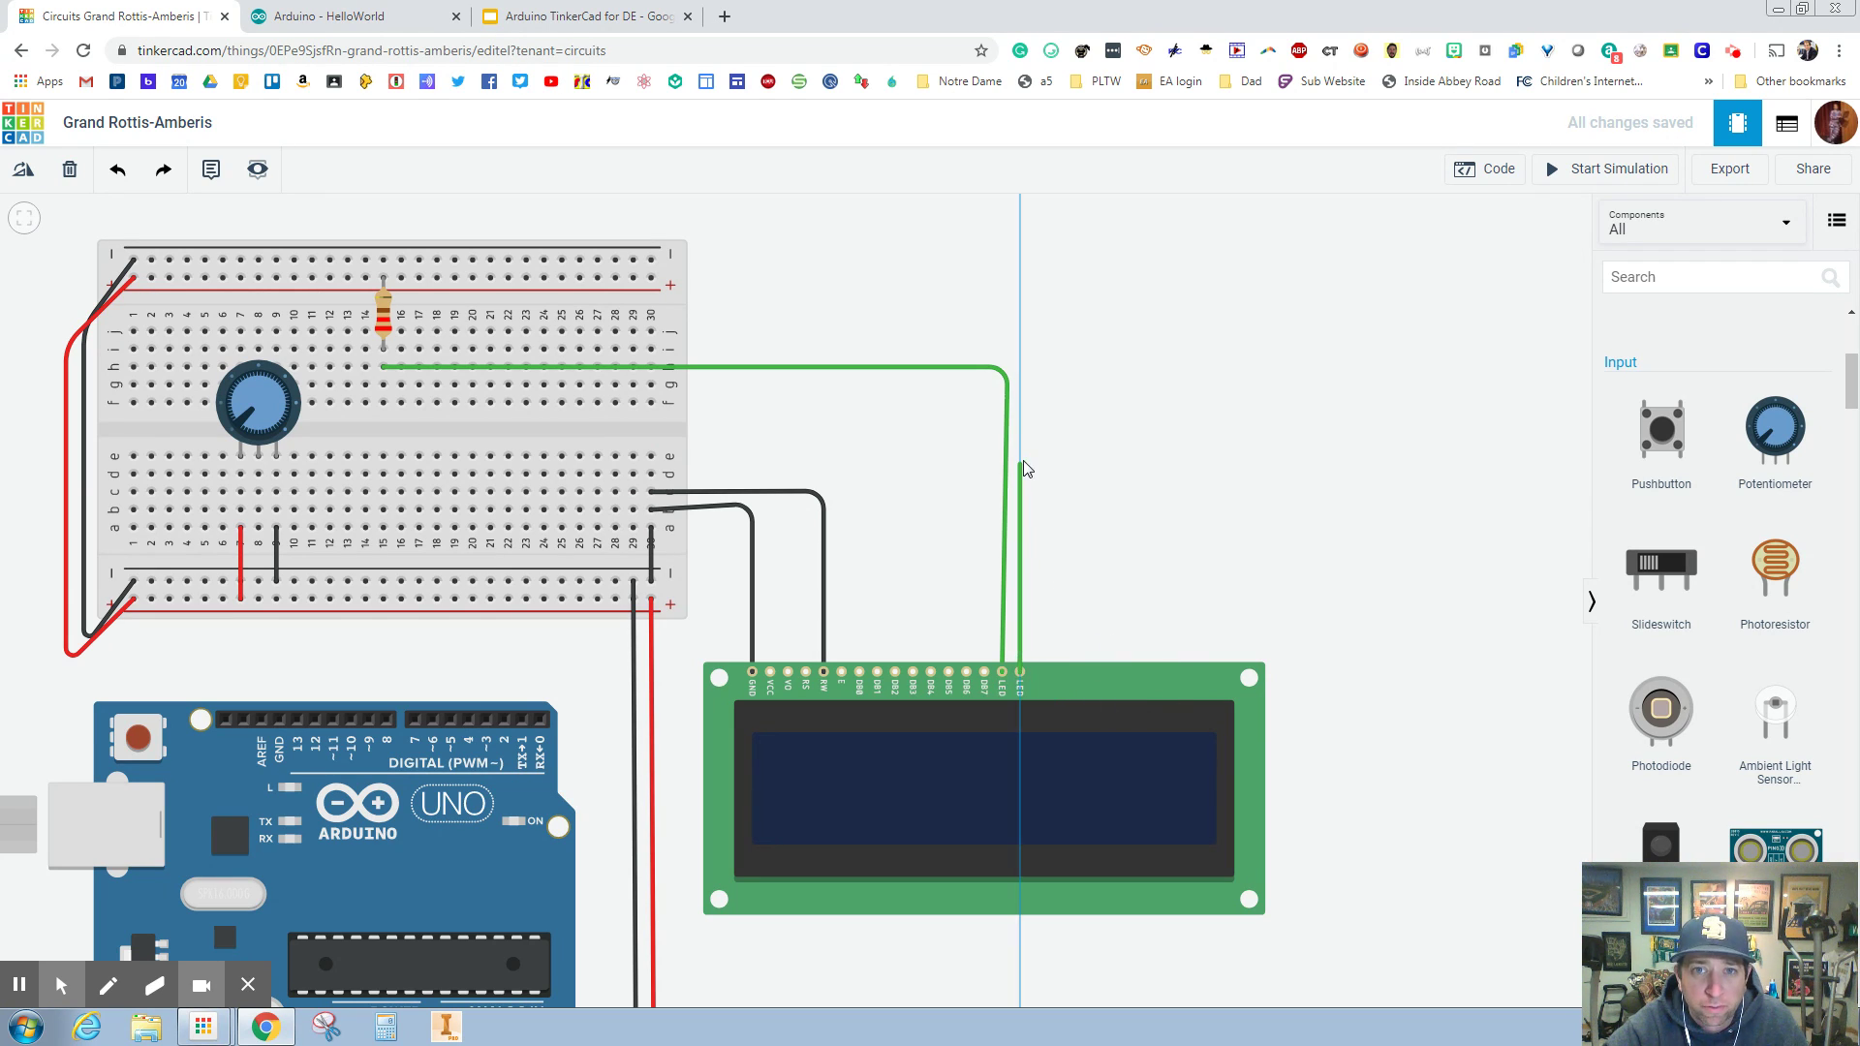
left_click(1021, 456)
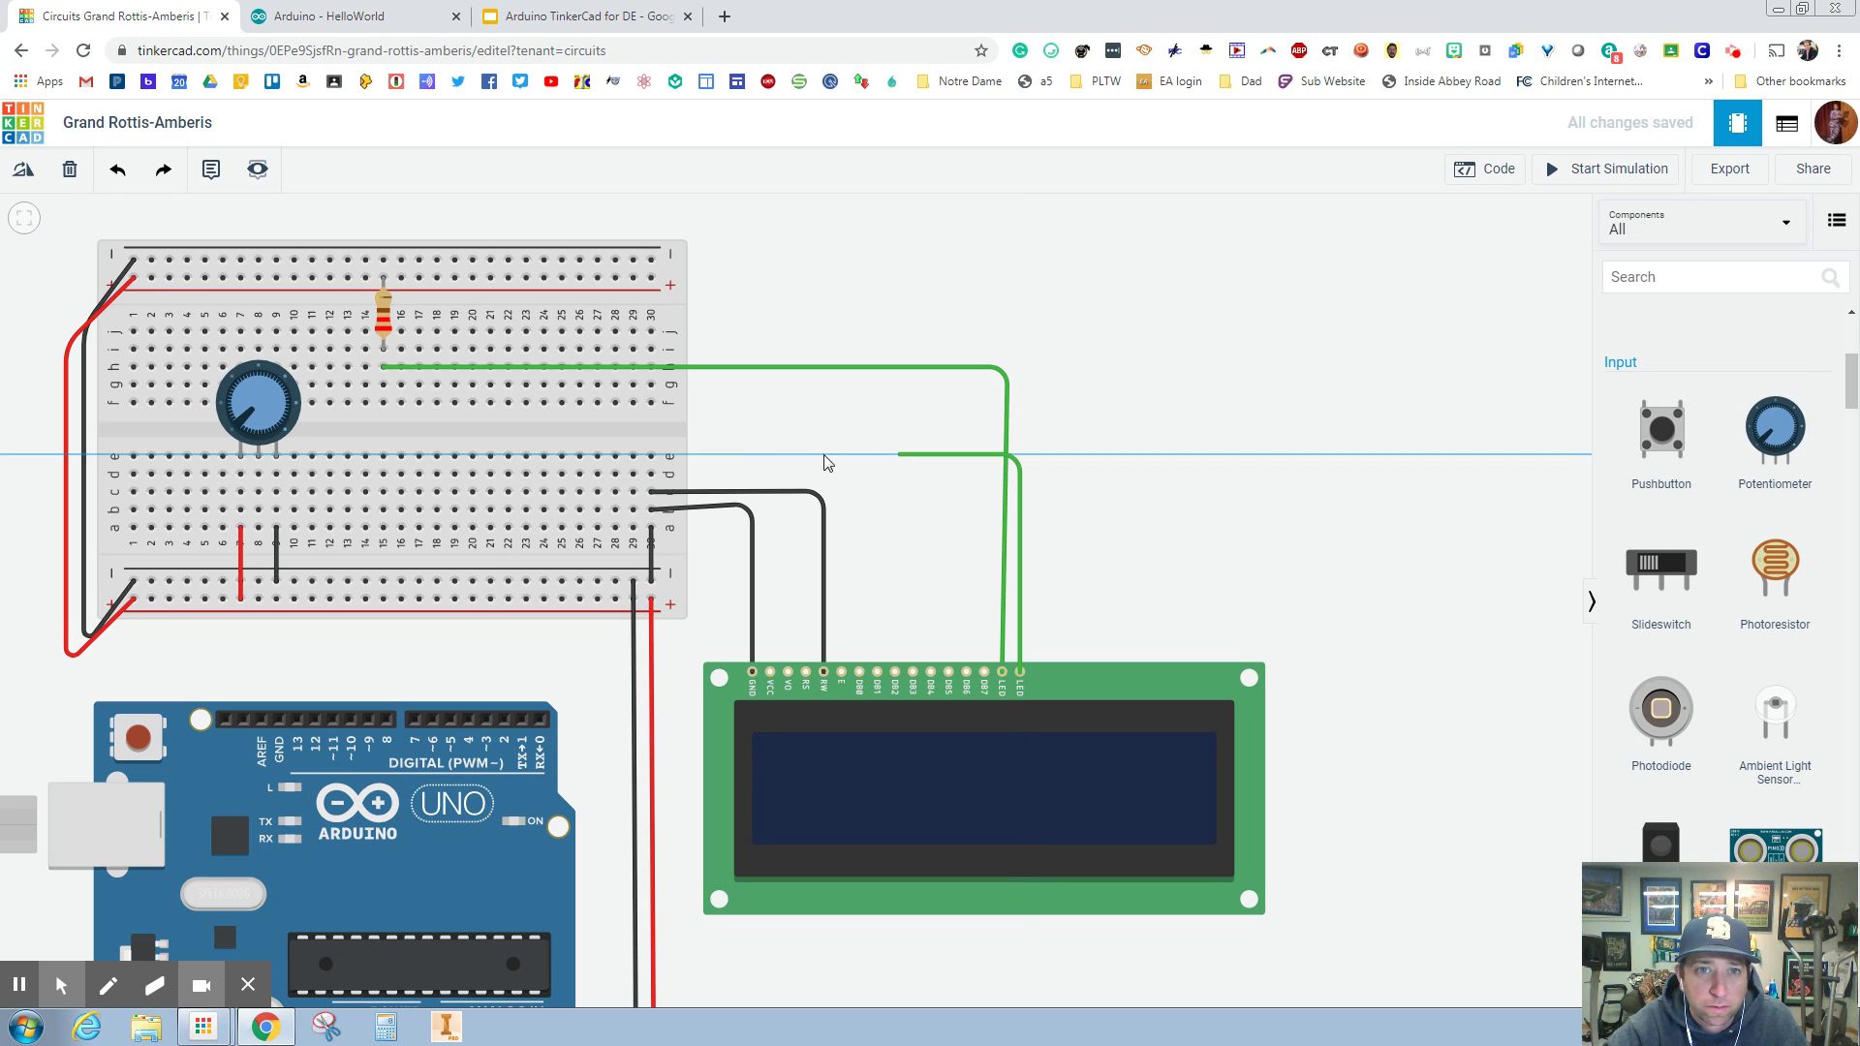
left_click(651, 455)
left_click(1482, 257)
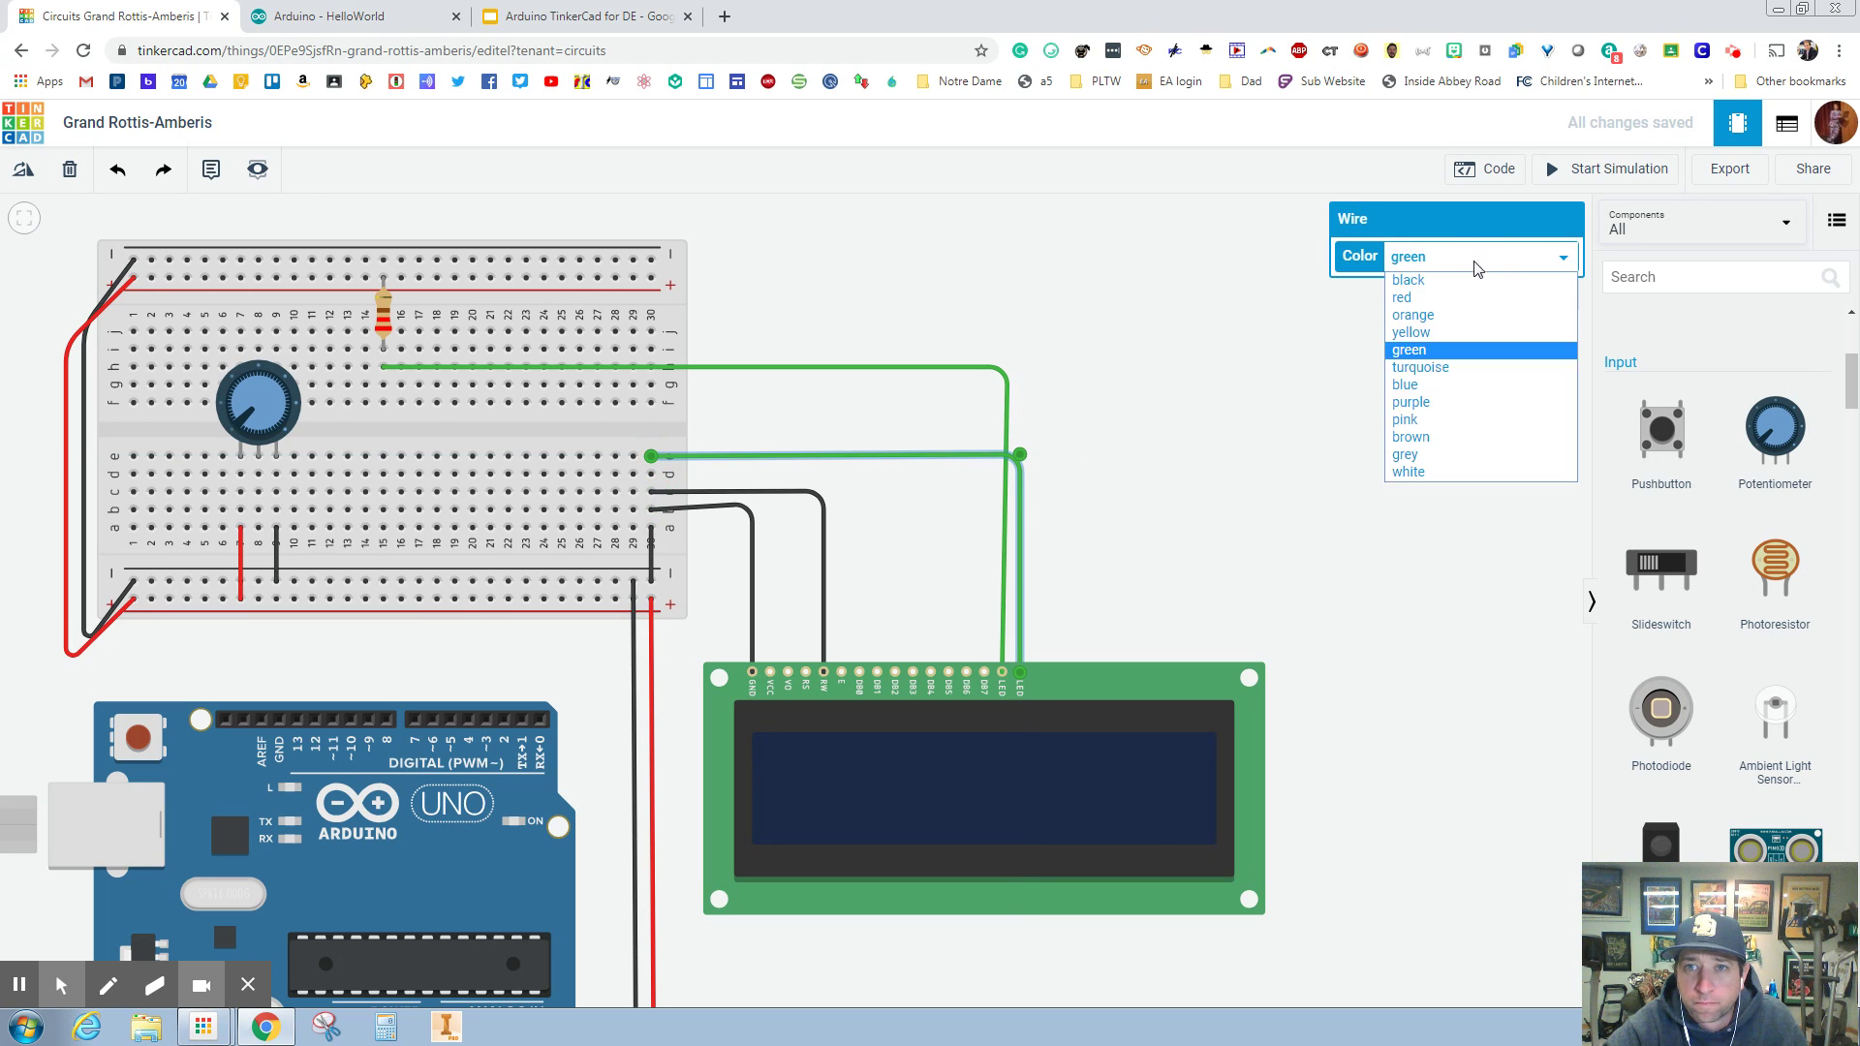
left_click(1449, 276)
left_click(1266, 390)
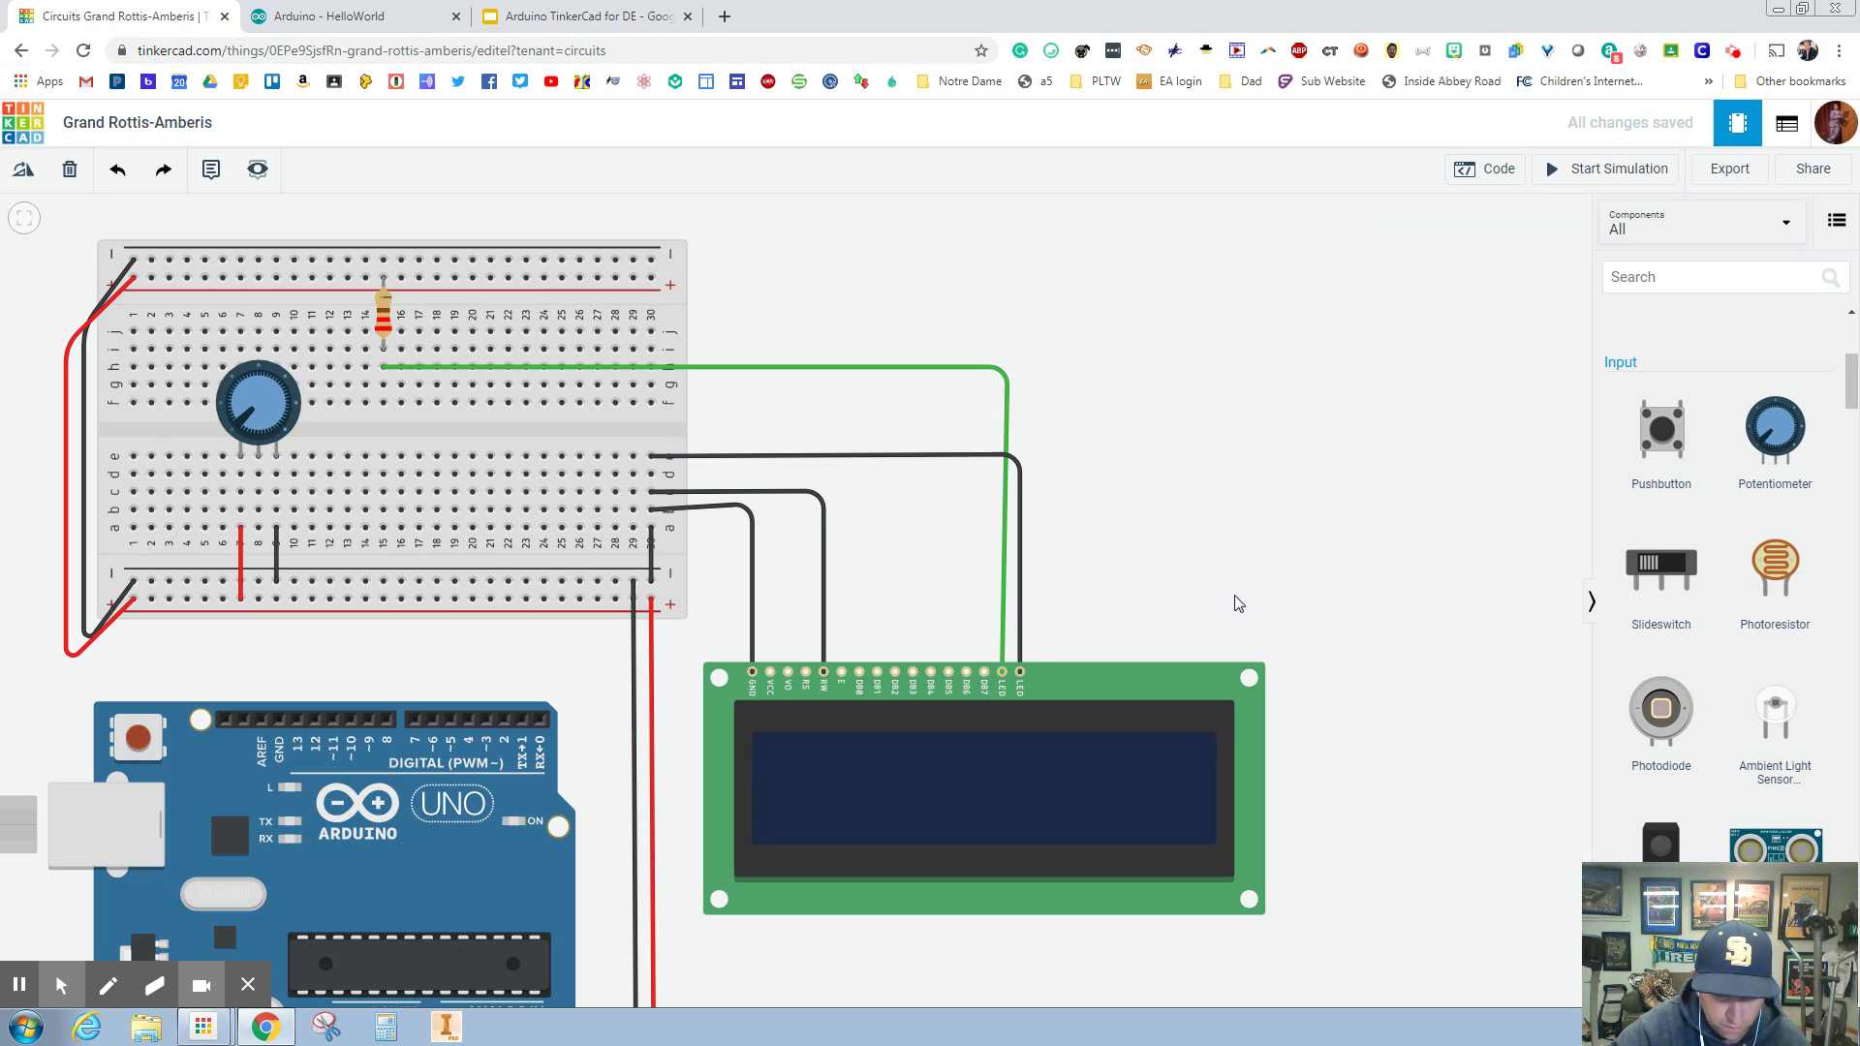
left_click(257, 527)
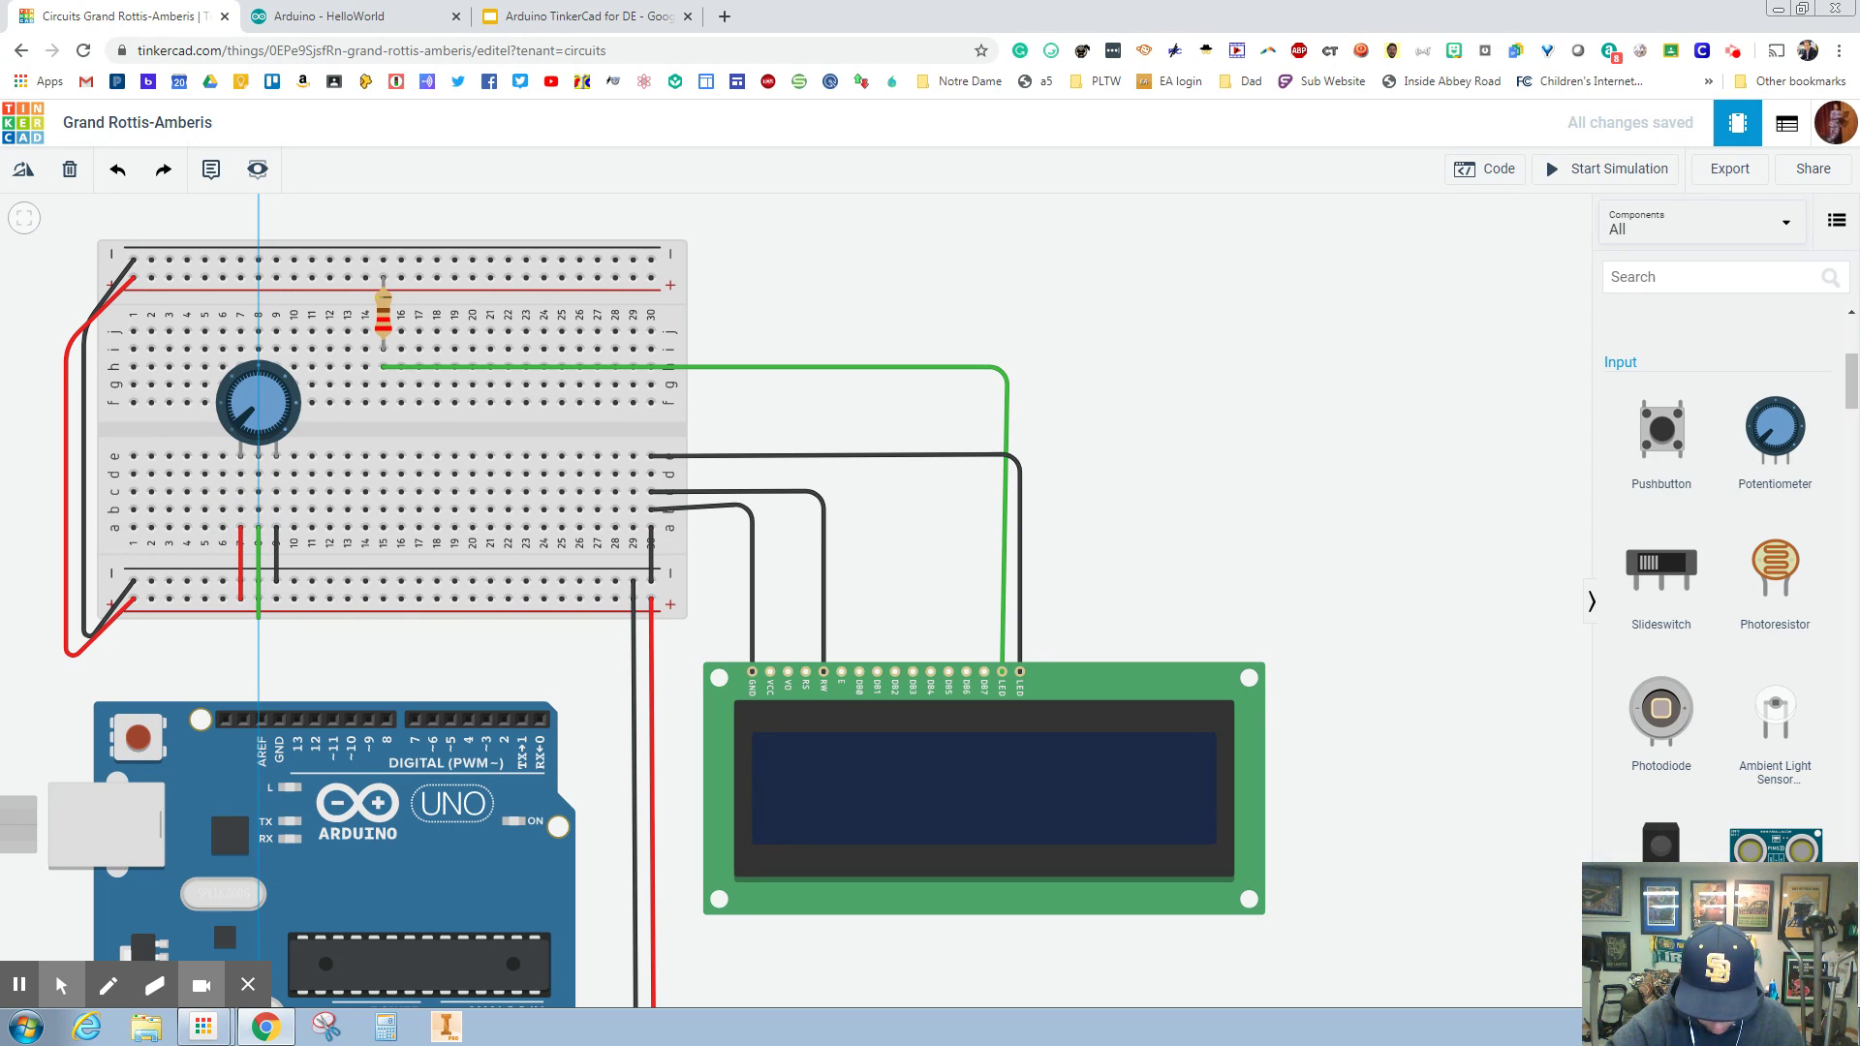
Step: Route the potentiometer's middle-pin wire under the breadboard to LCD pin V0 and color it orange
left_click(259, 618)
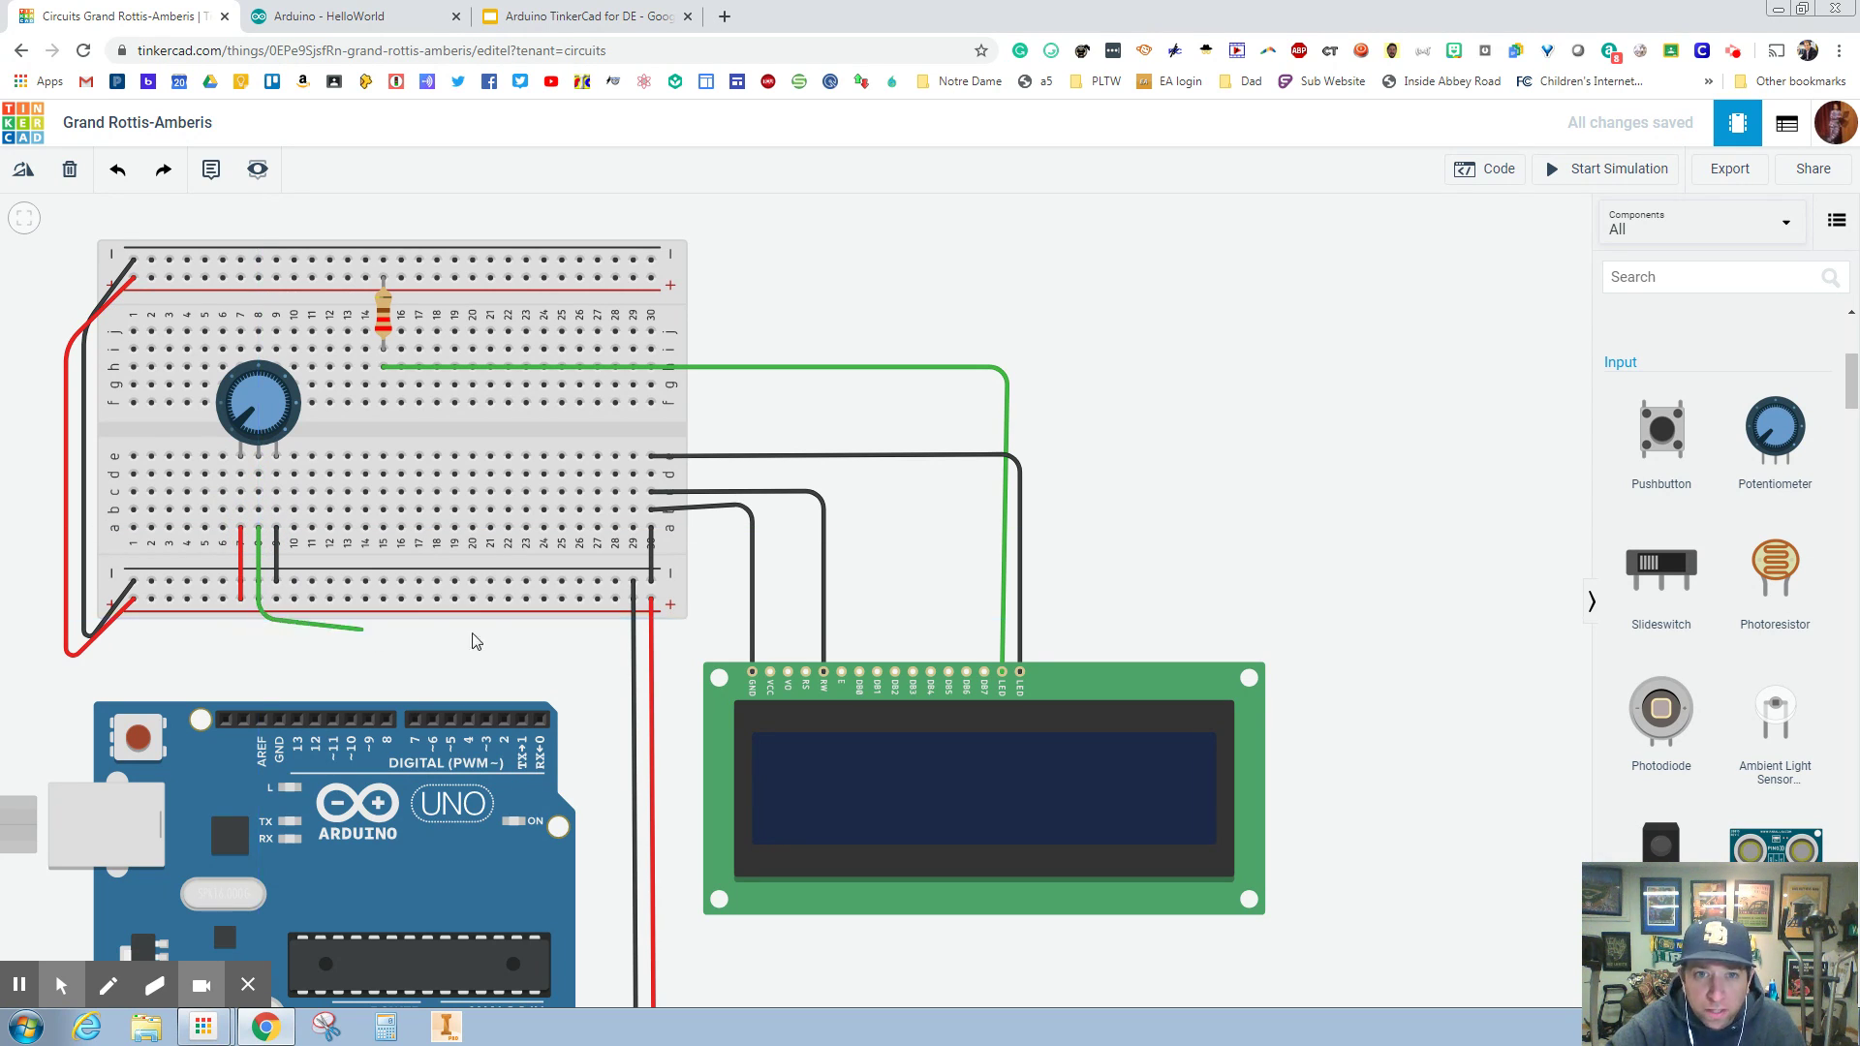
left_click(785, 627)
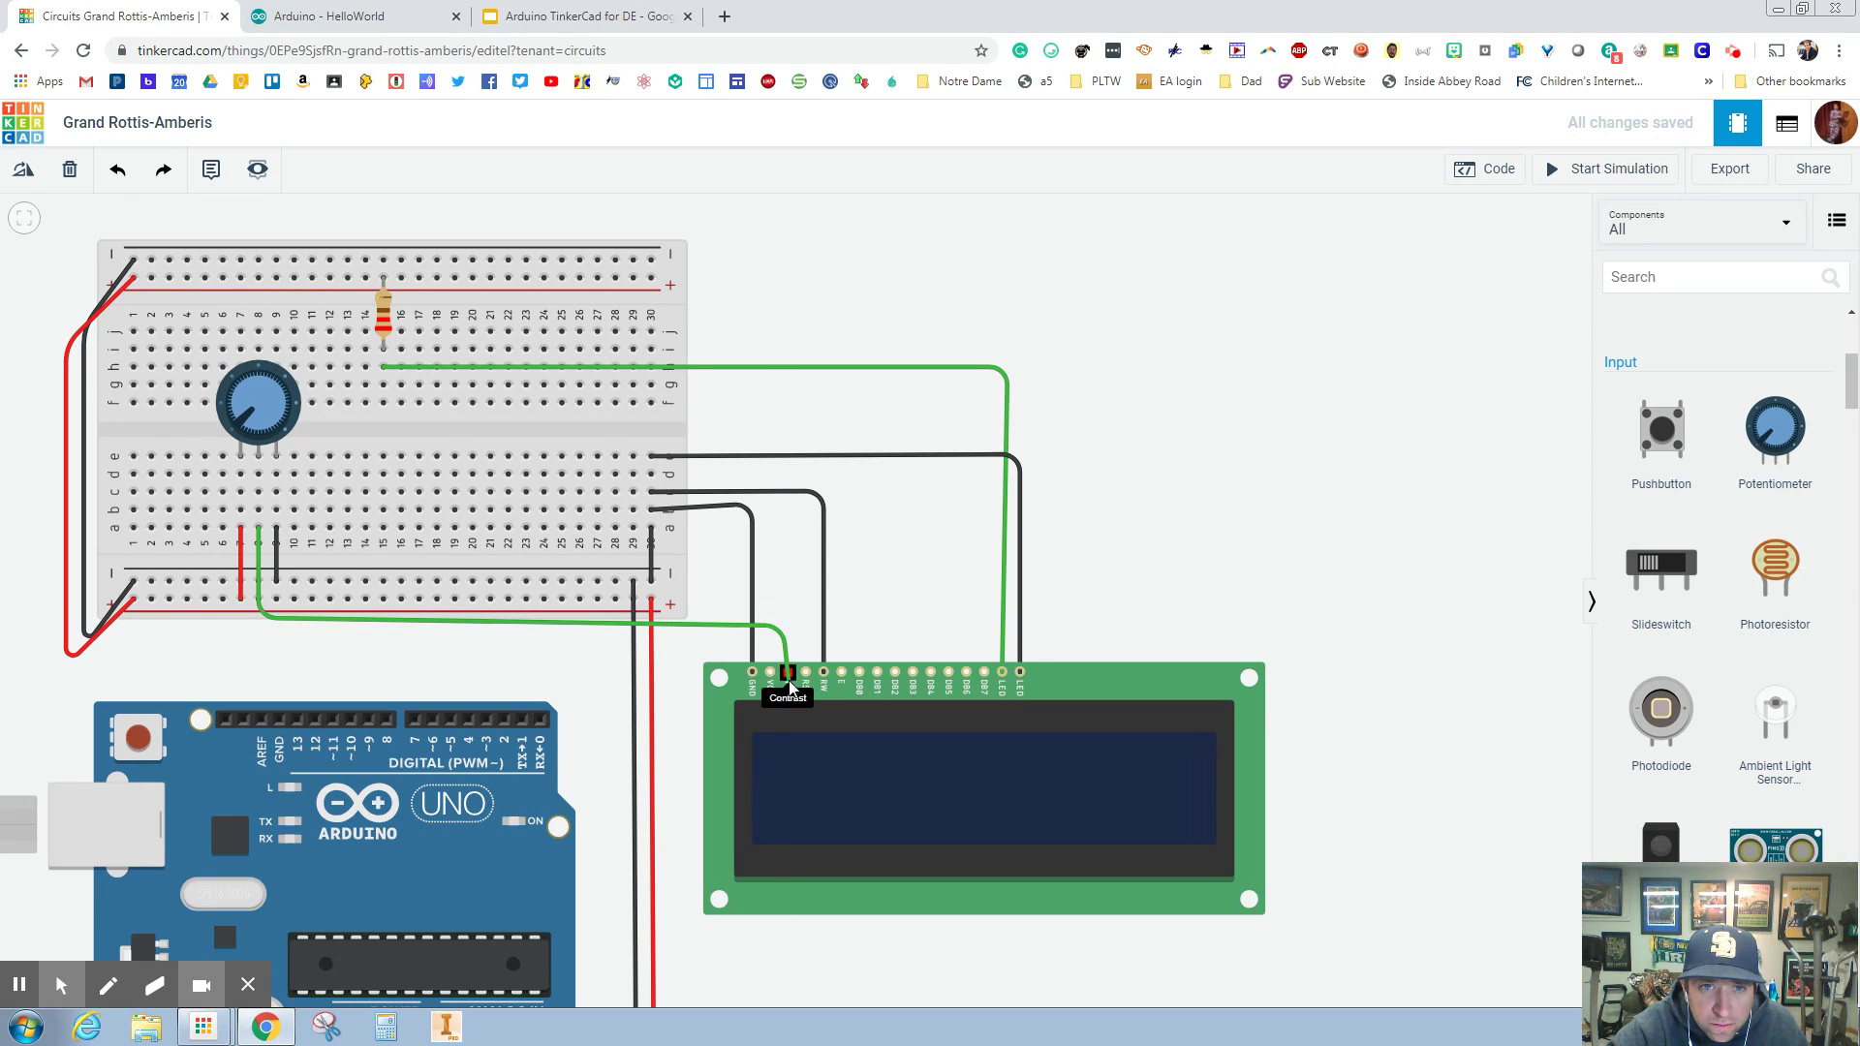
left_click(787, 672)
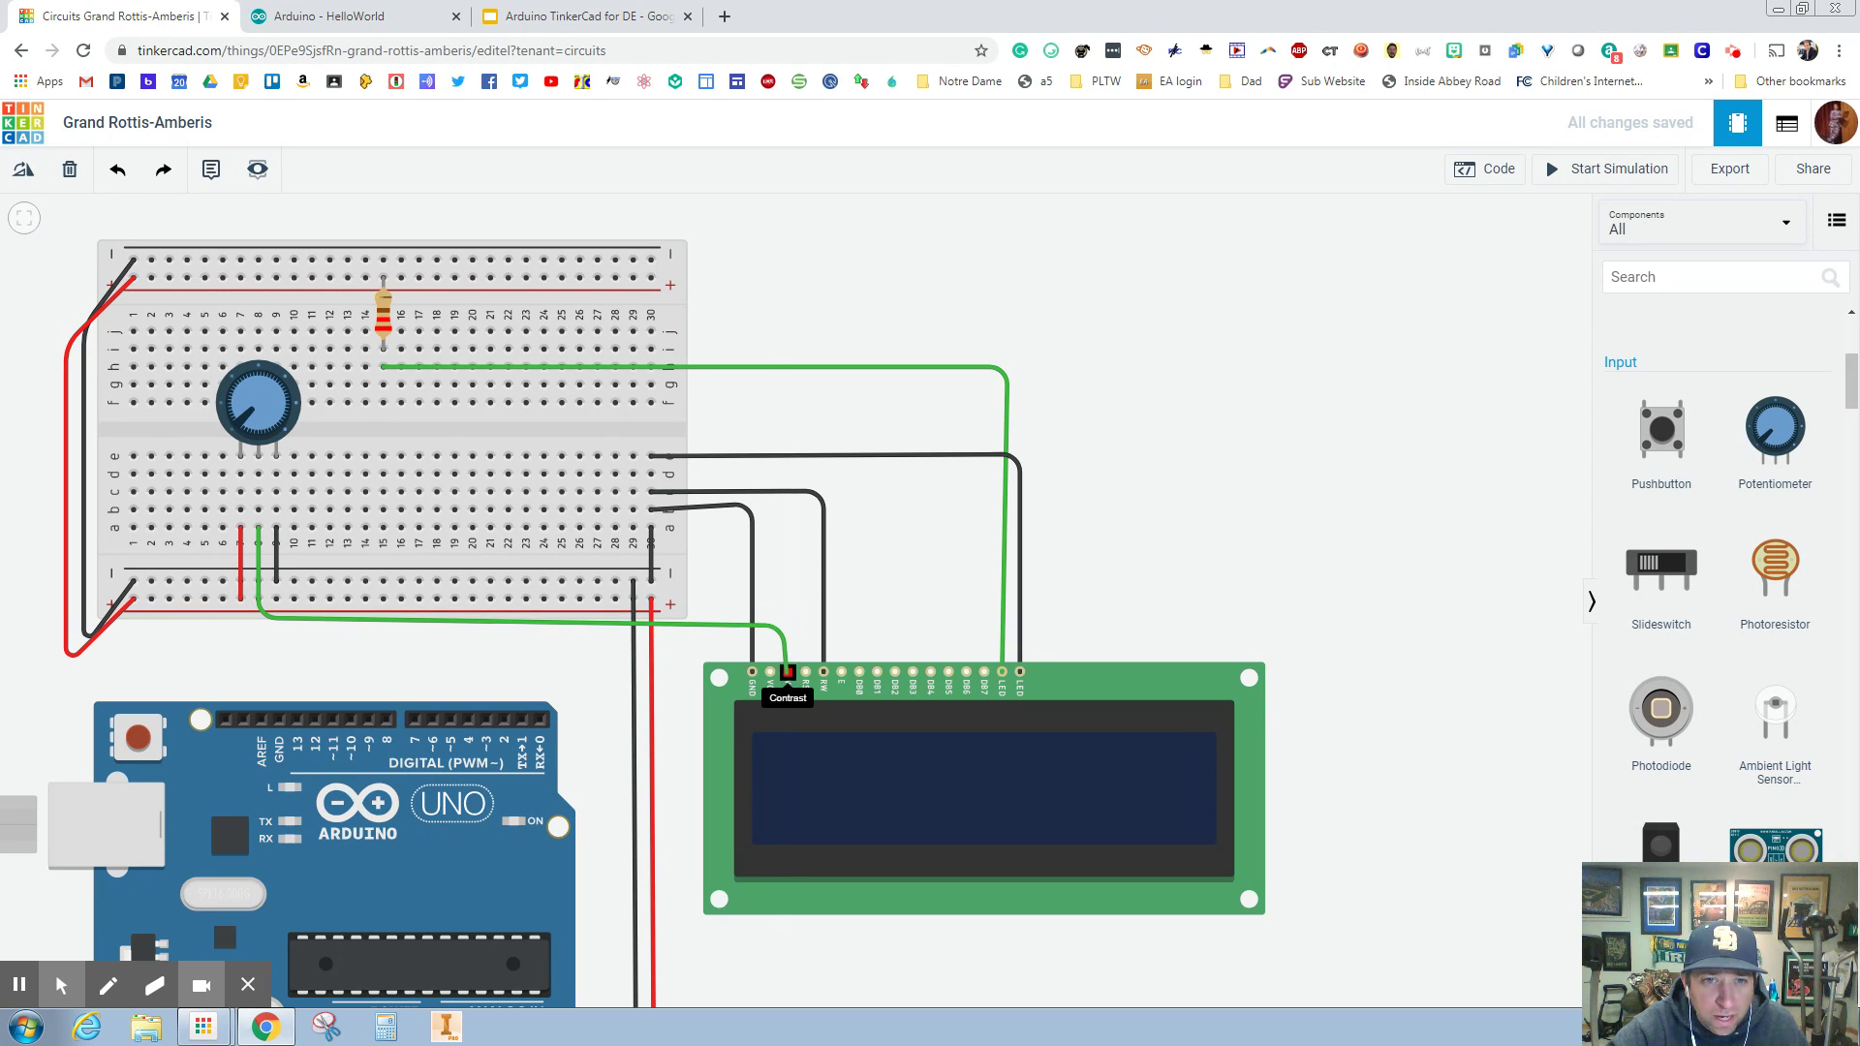
left_click(787, 673)
left_click(1409, 264)
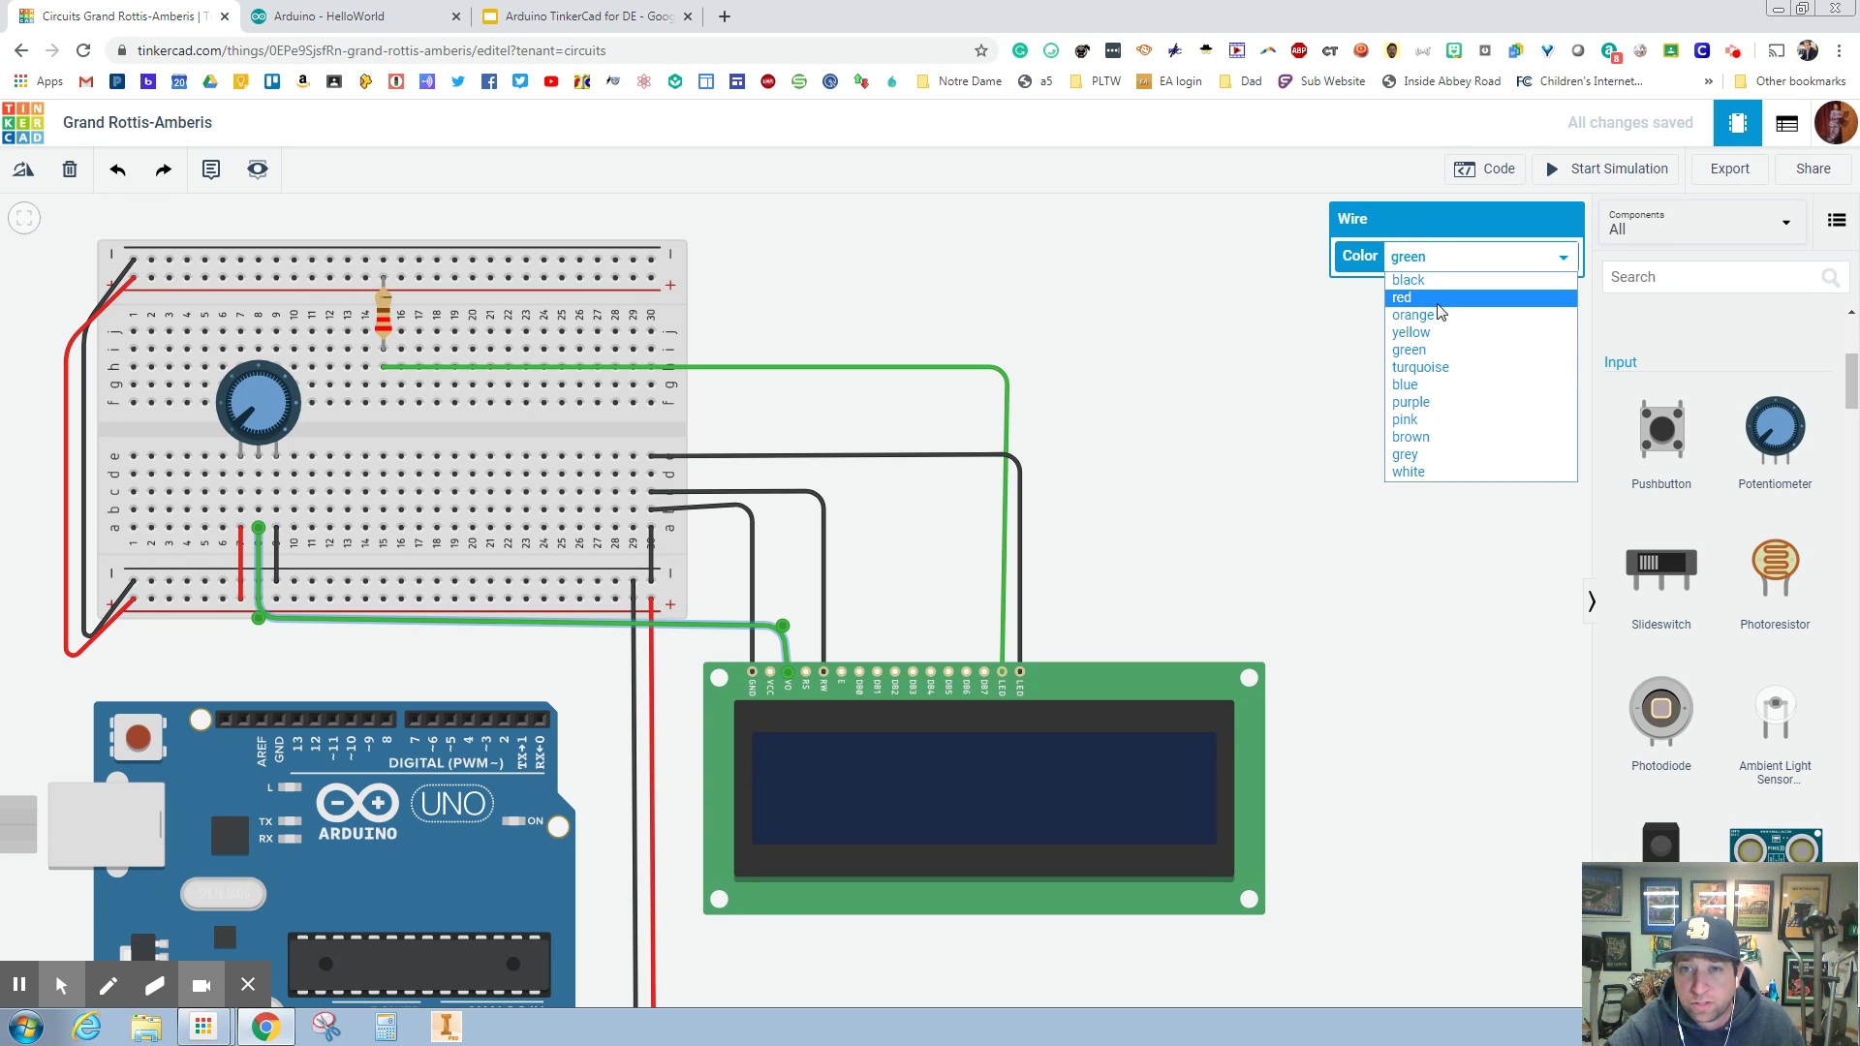
left_click(1439, 303)
left_click(1440, 263)
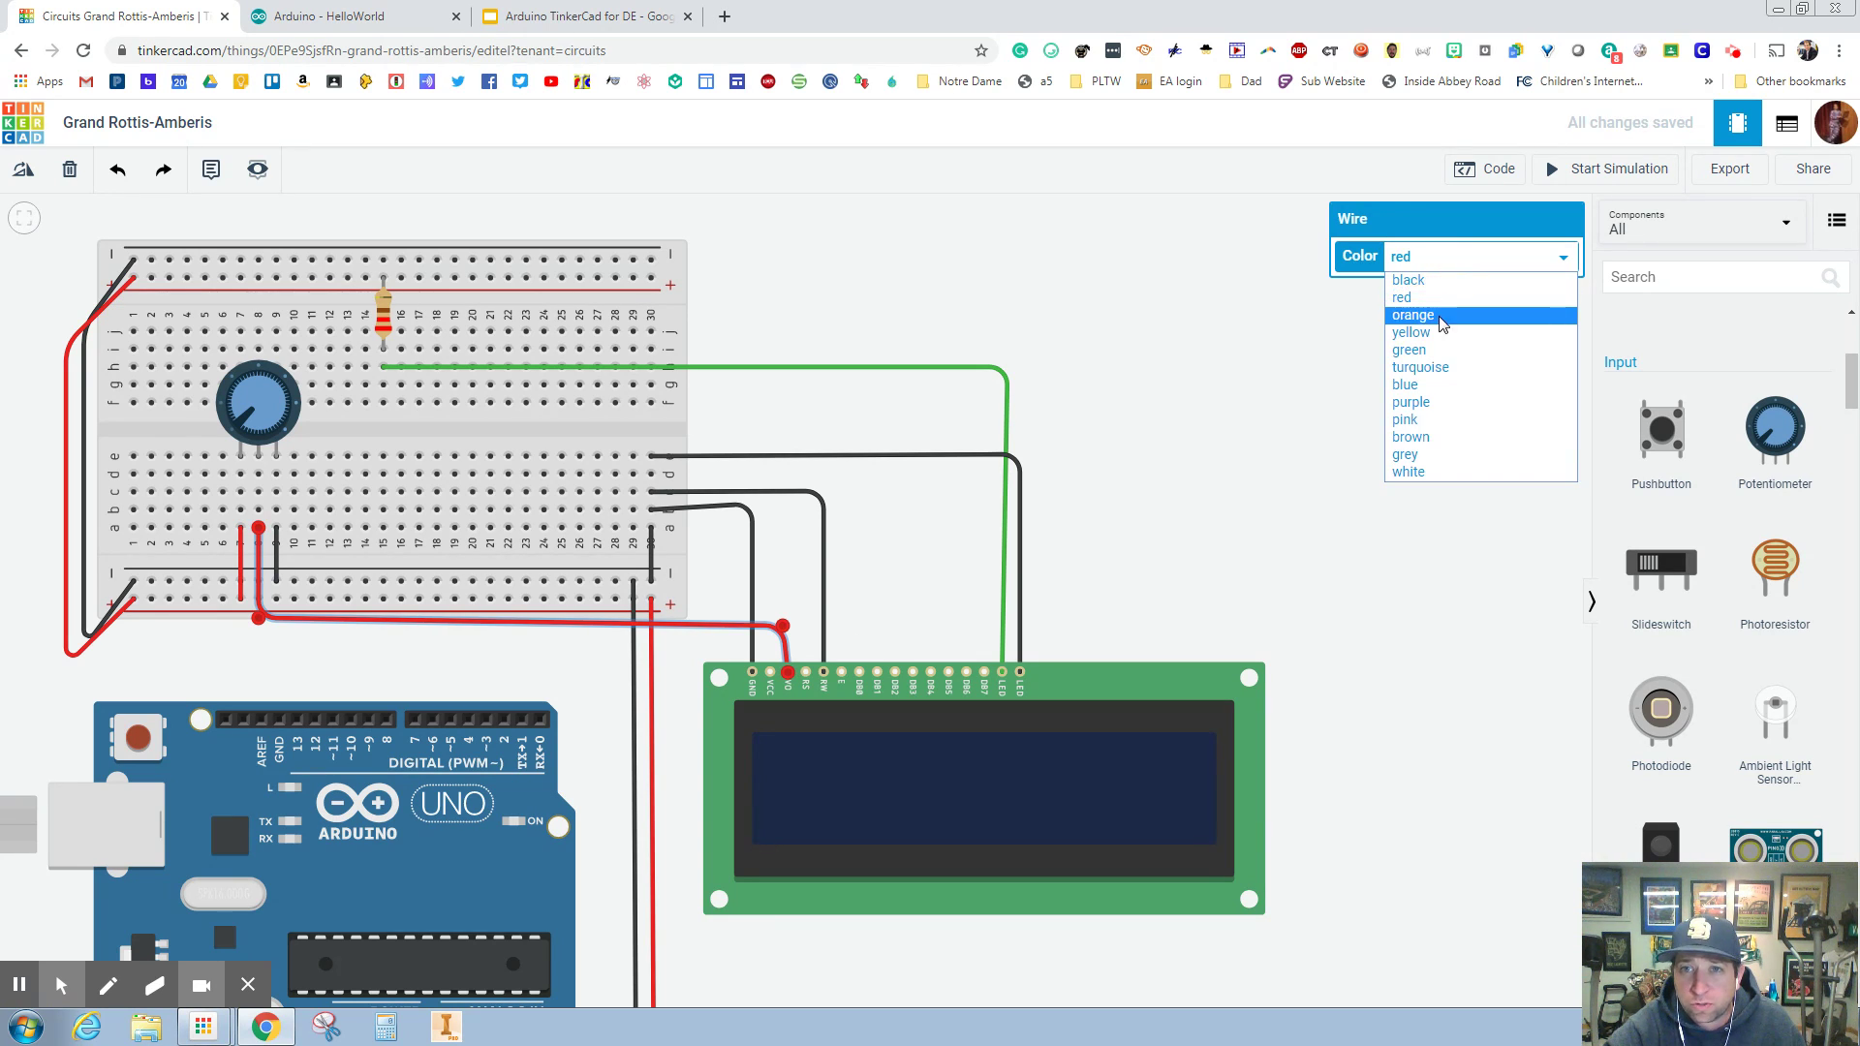
left_click(1442, 317)
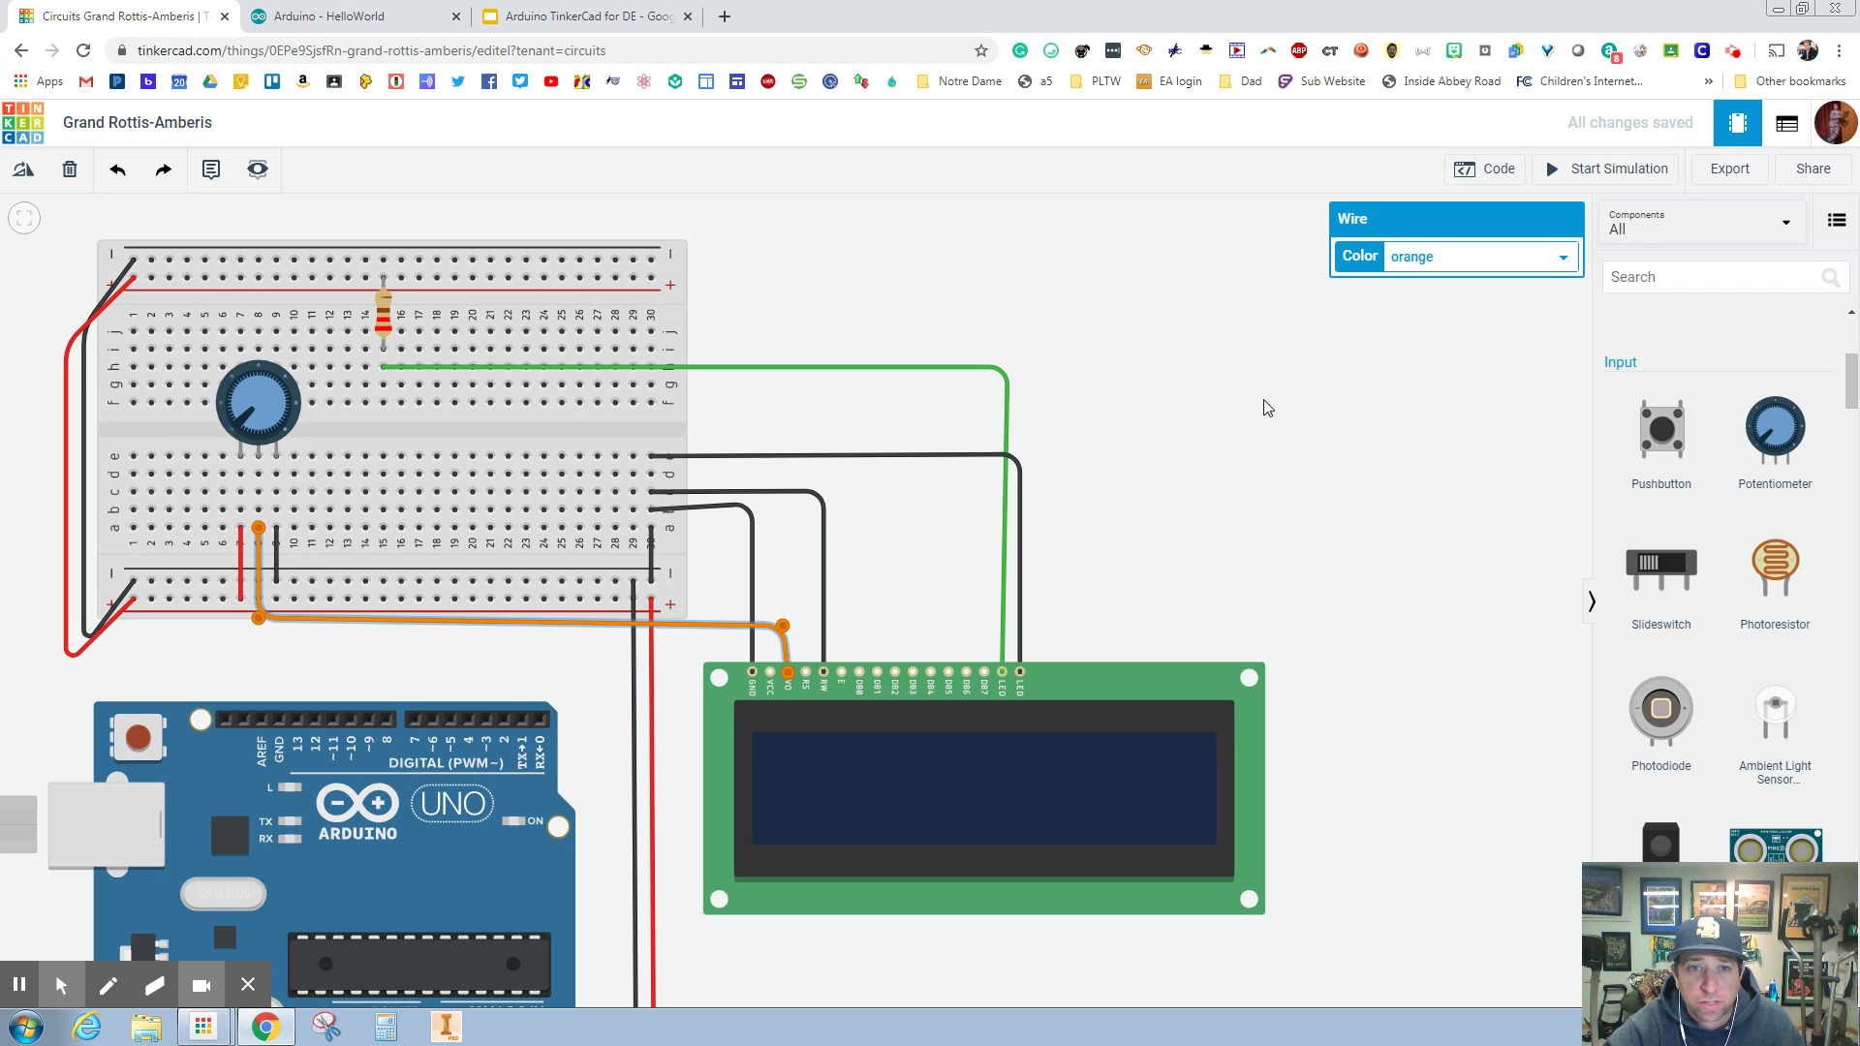
left_click(1267, 405)
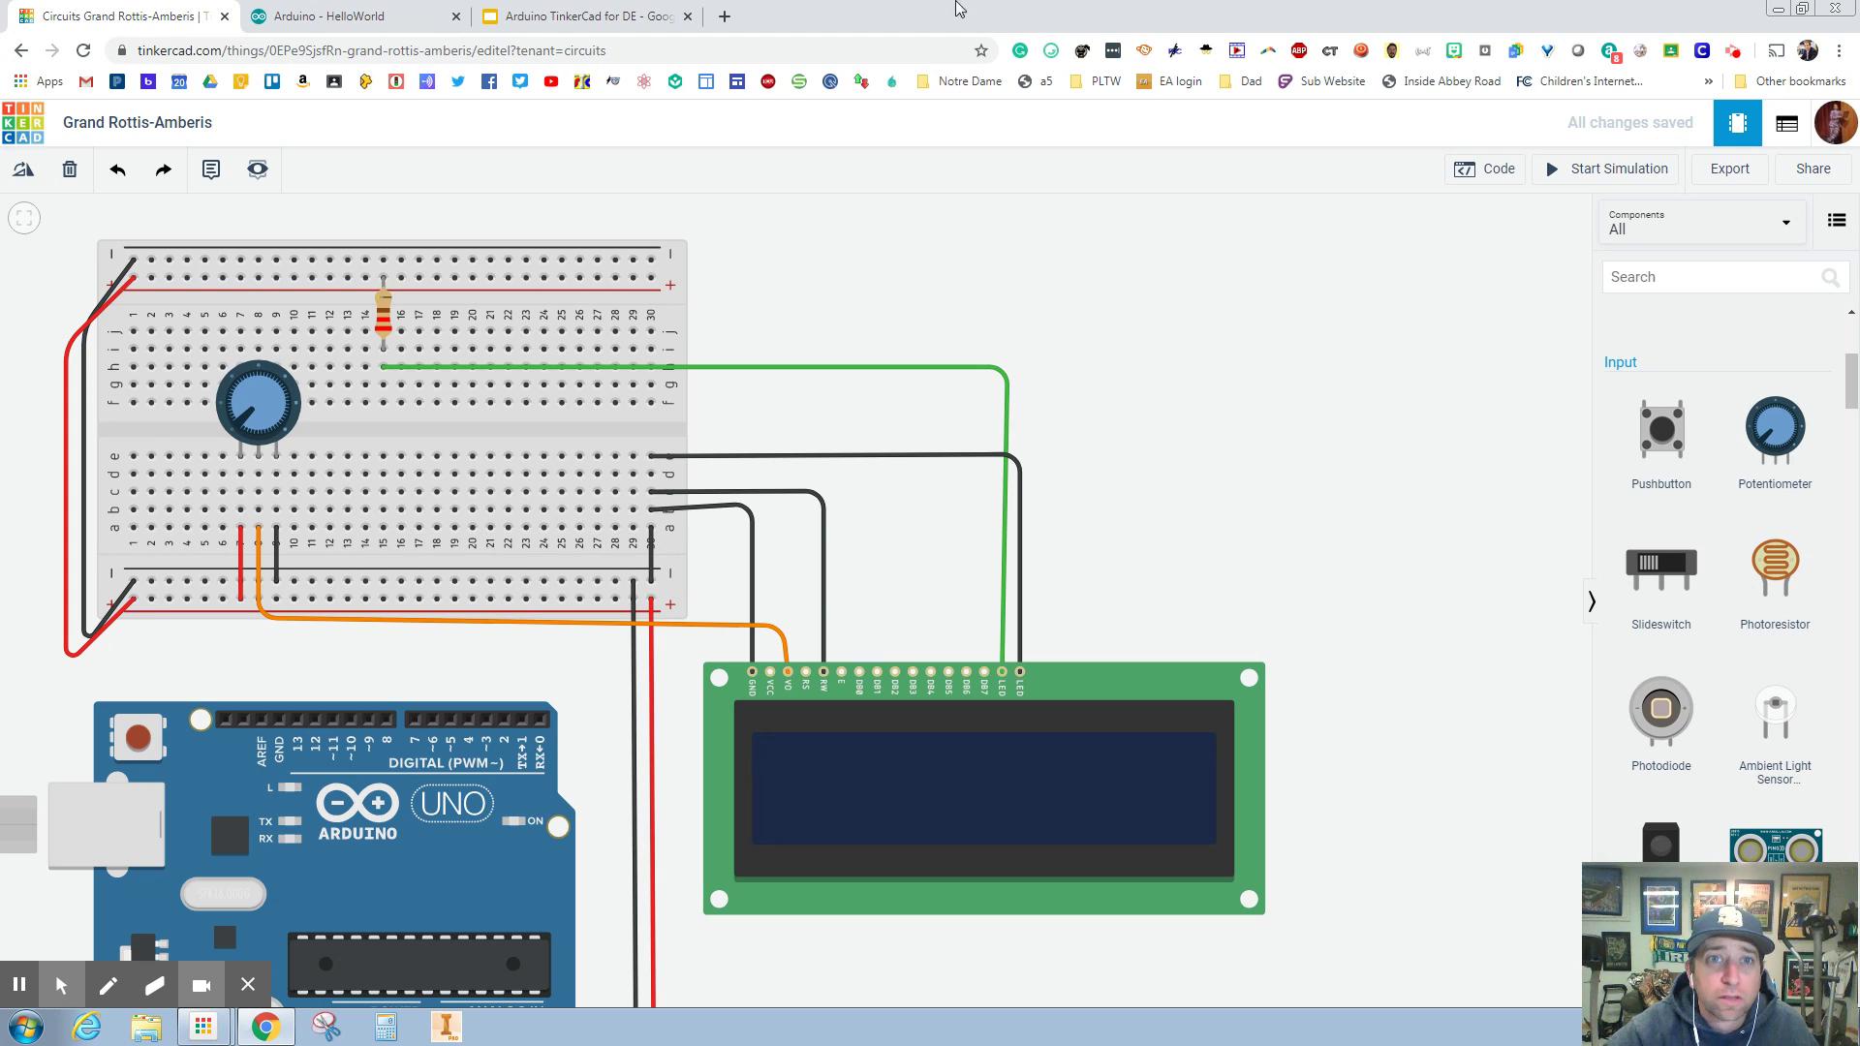
Step: Flip between tabs, ending on the HelloWorld tutorial's breadboard wiring diagram
left_click(312, 16)
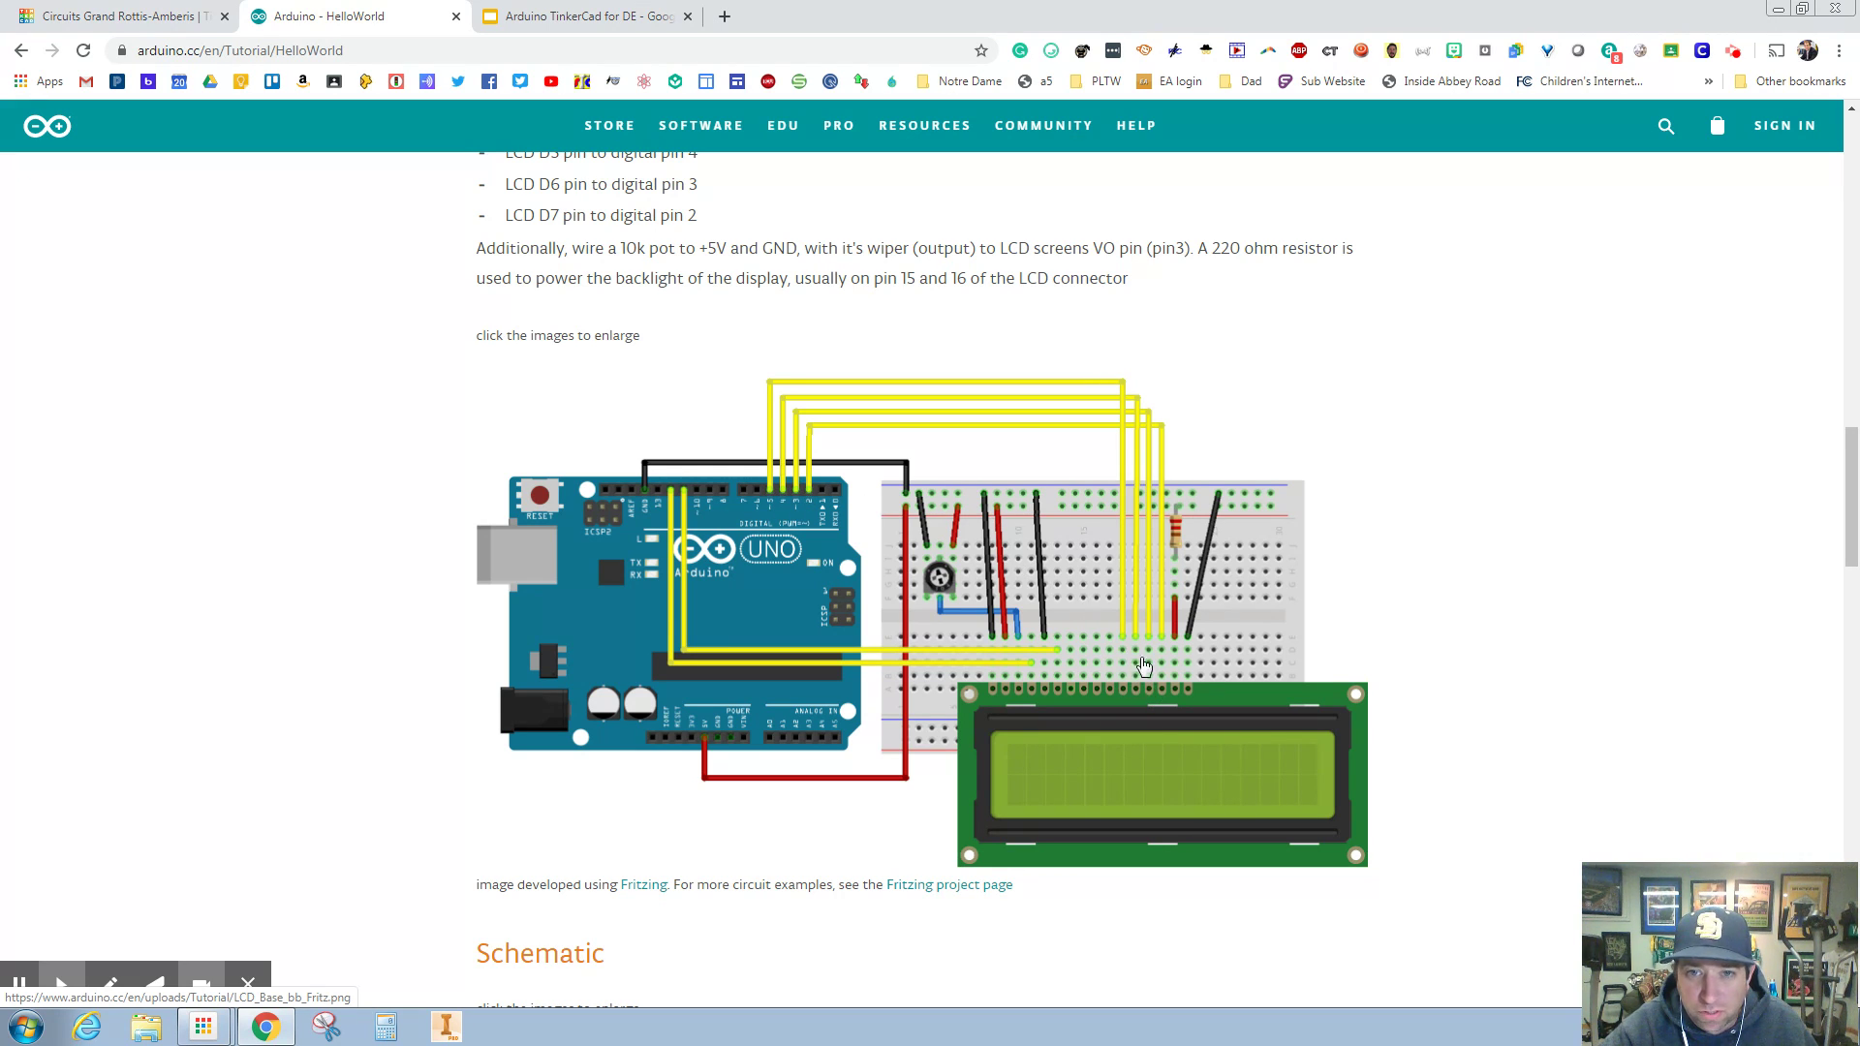
left_click(133, 18)
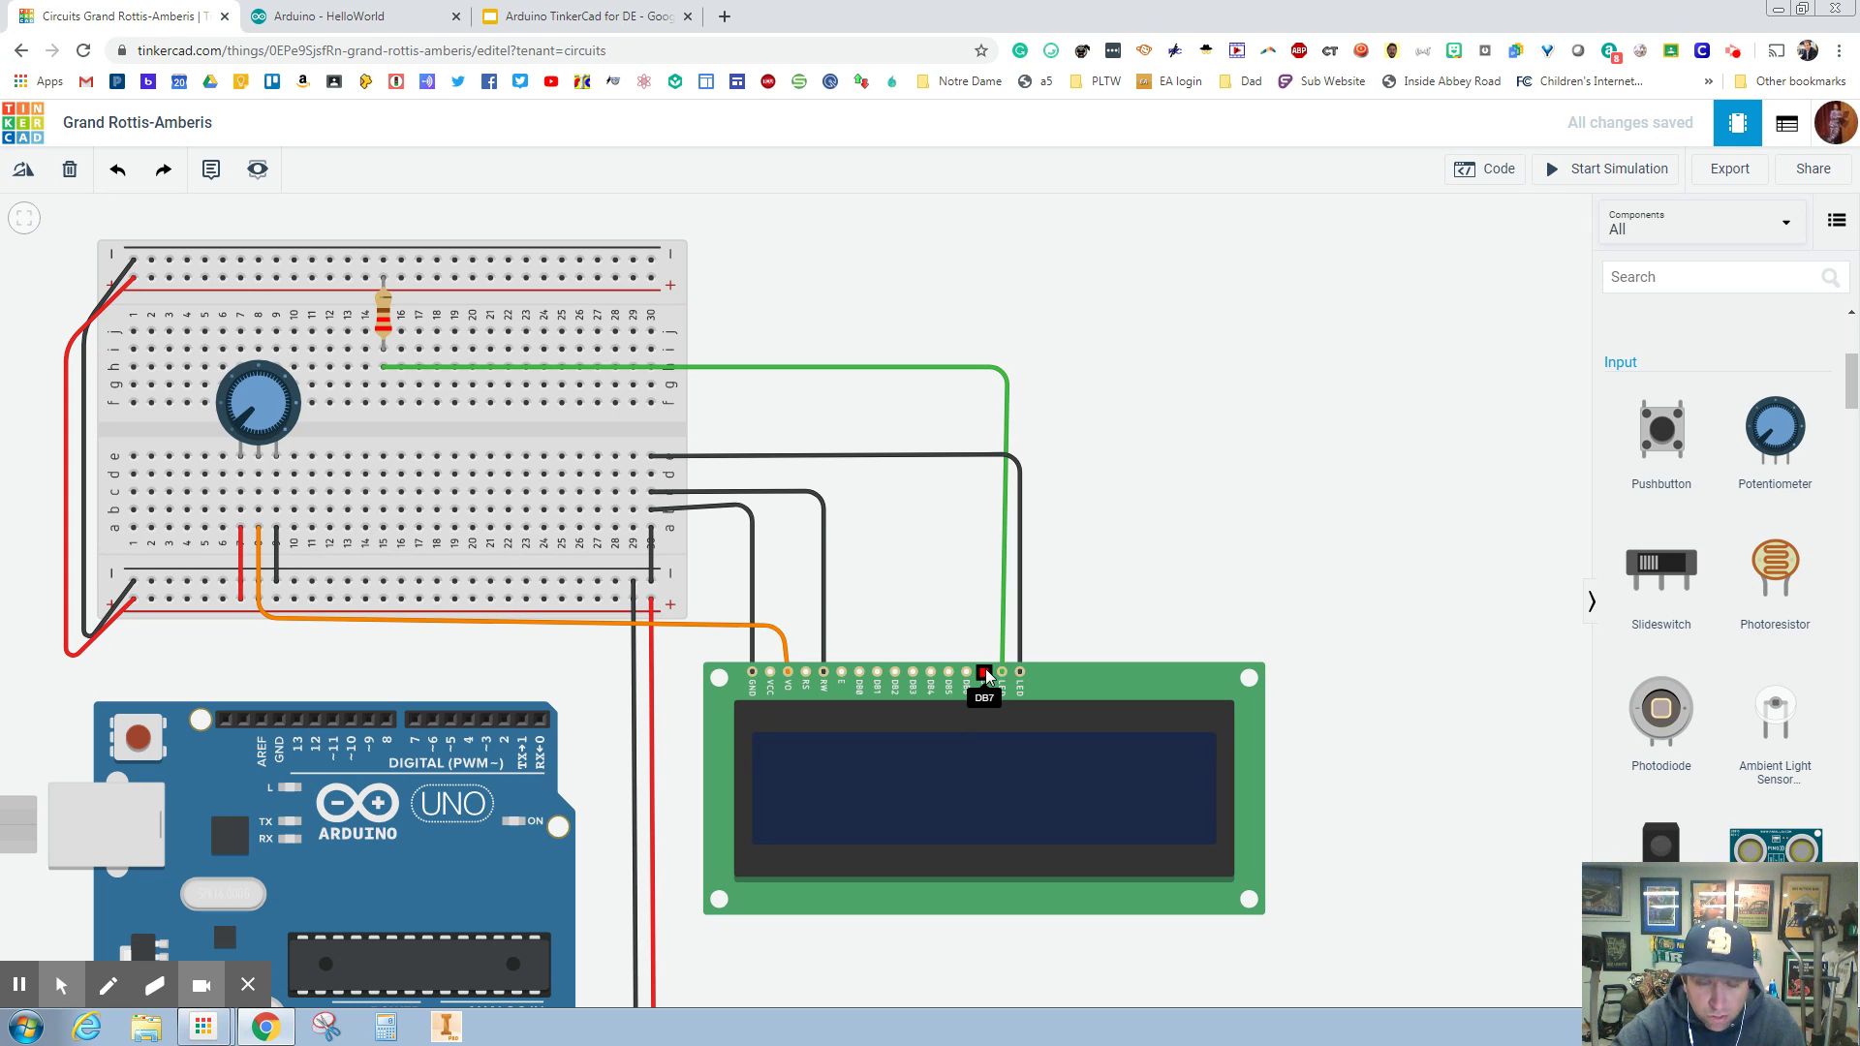
left_click(291, 16)
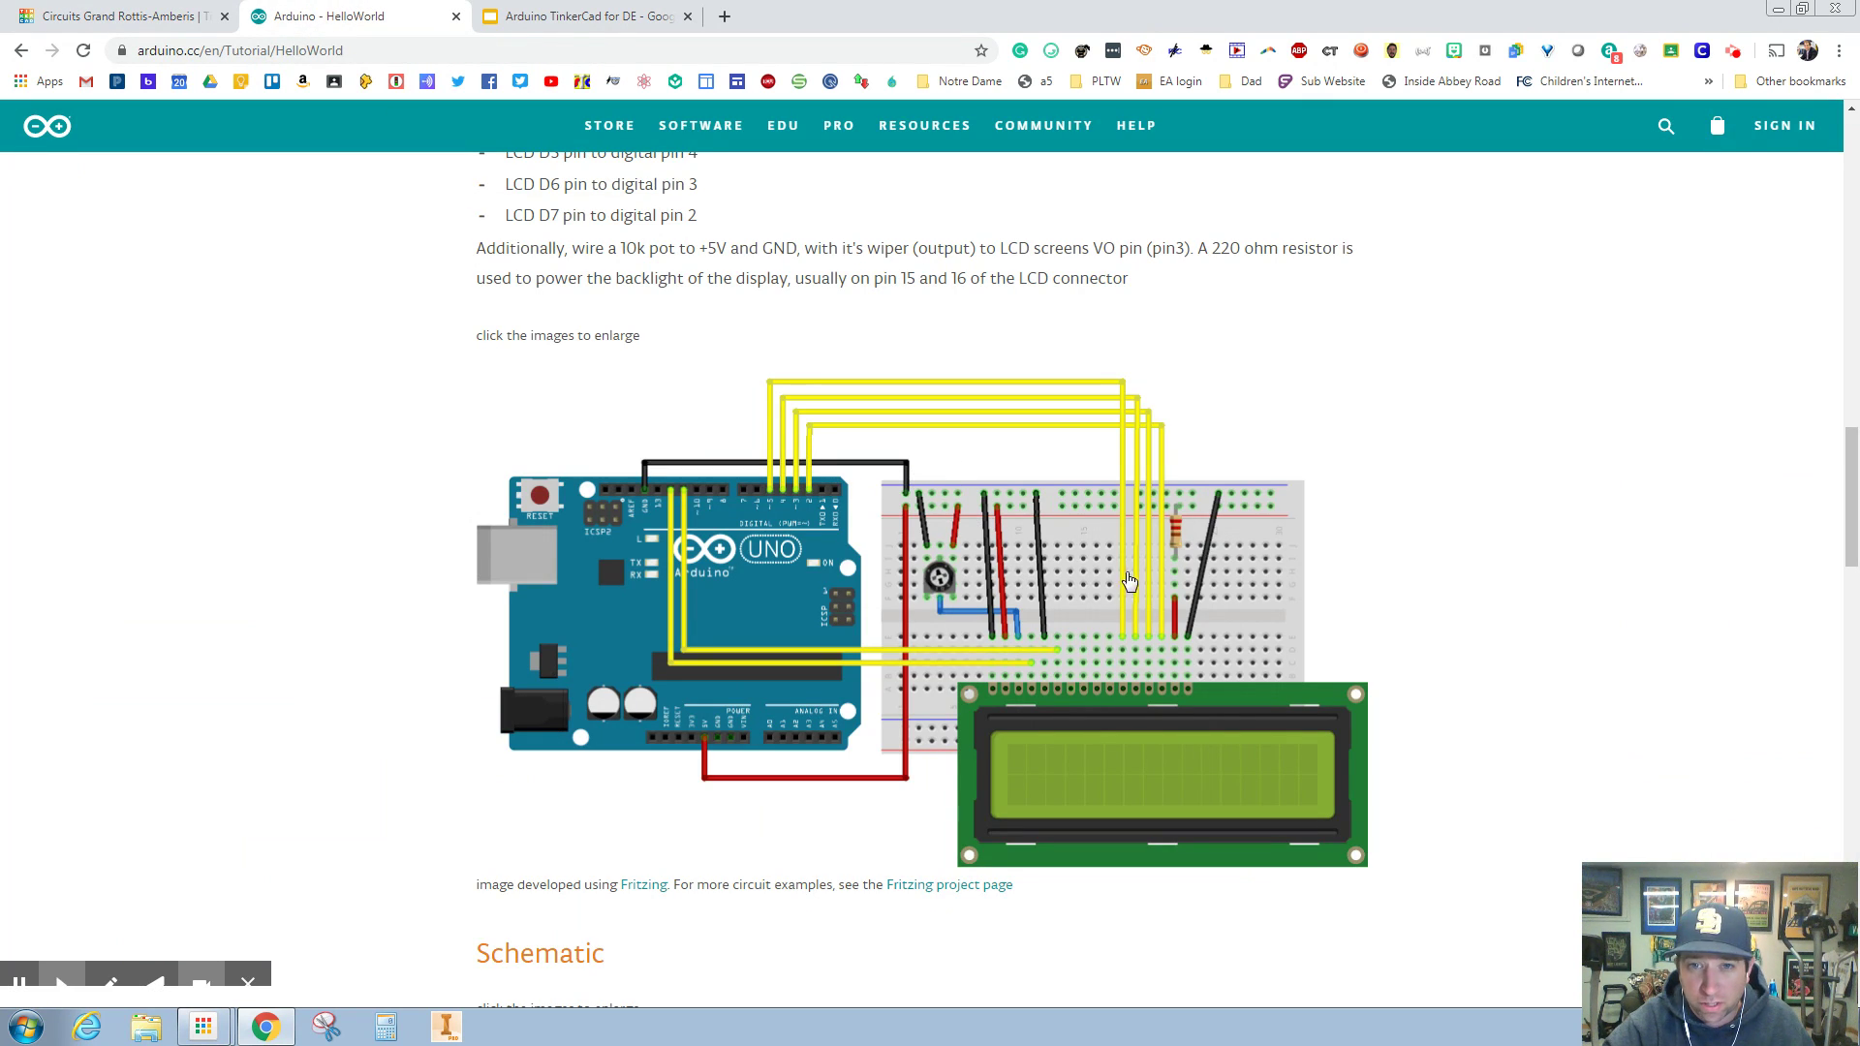
Step: Read the HelloWorld sketch's LCD pin comments in the Code section, then return to Tinkercad
scroll(891, 631, "down", 15)
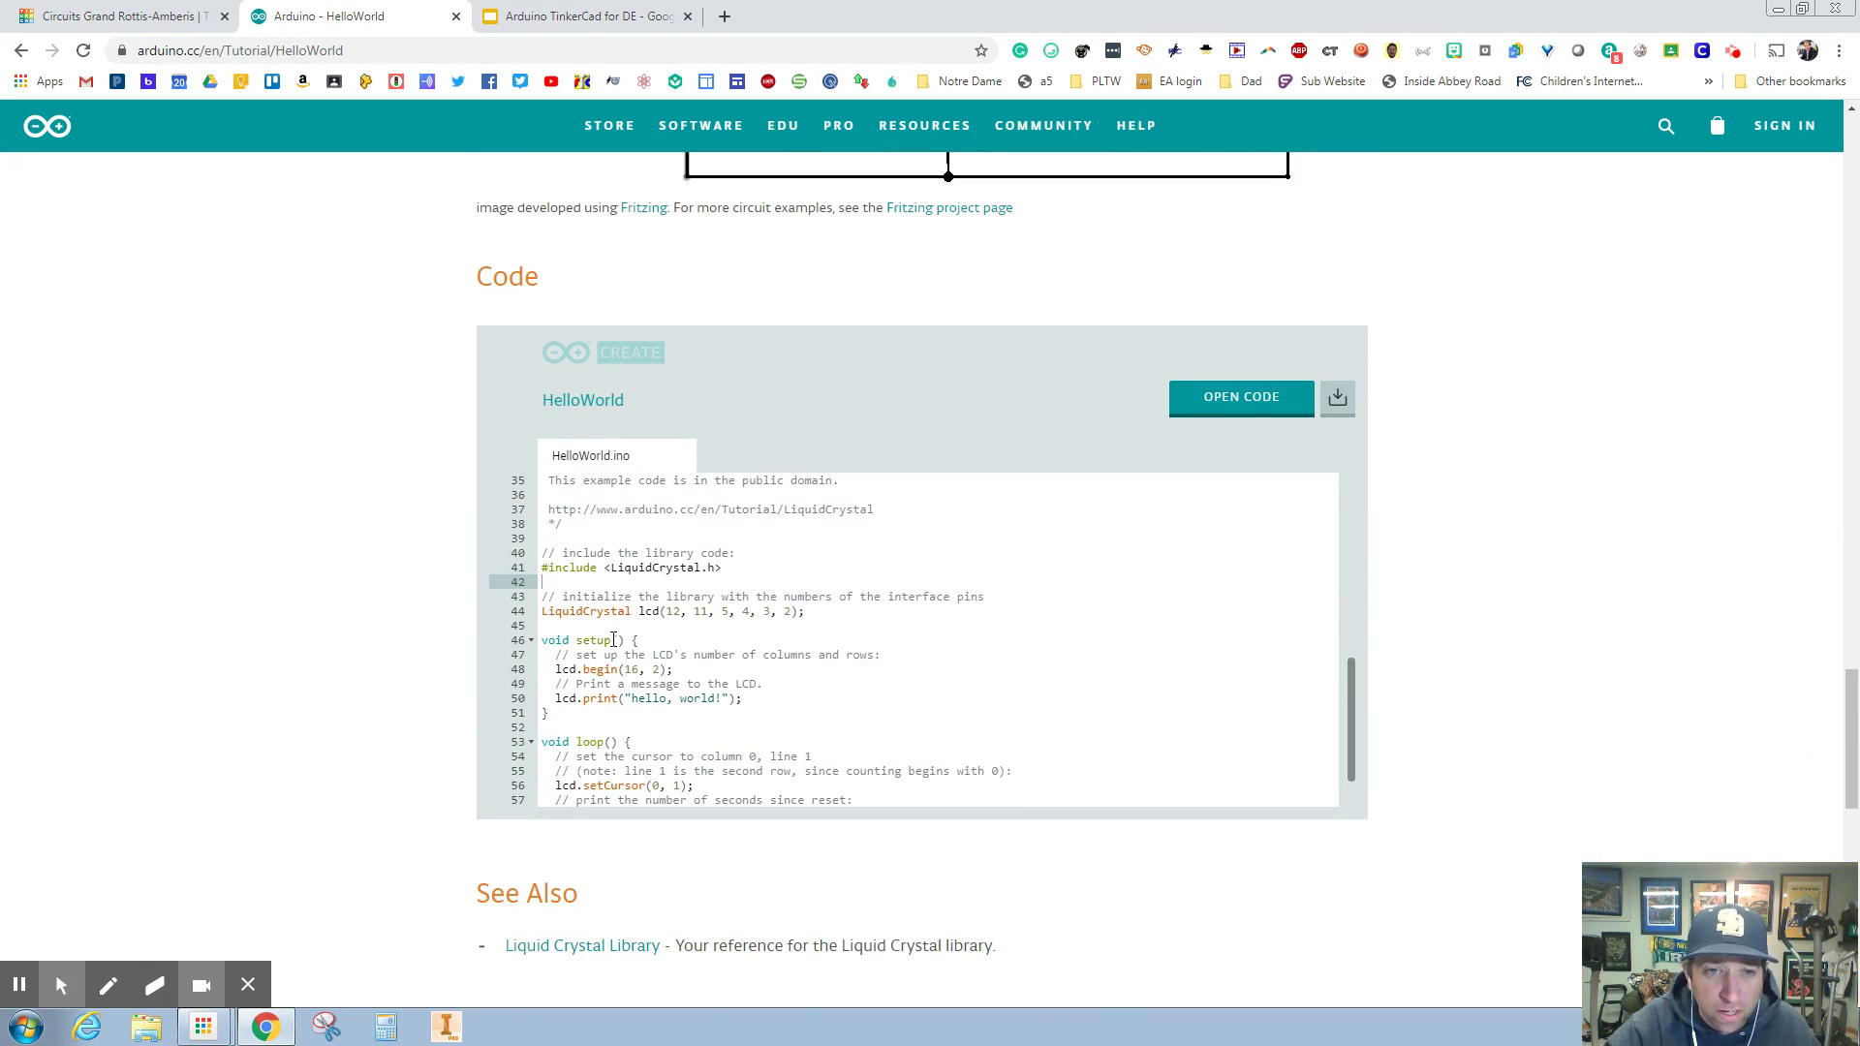
scroll(781, 637, "down", 2)
scroll(756, 635, "up", 5)
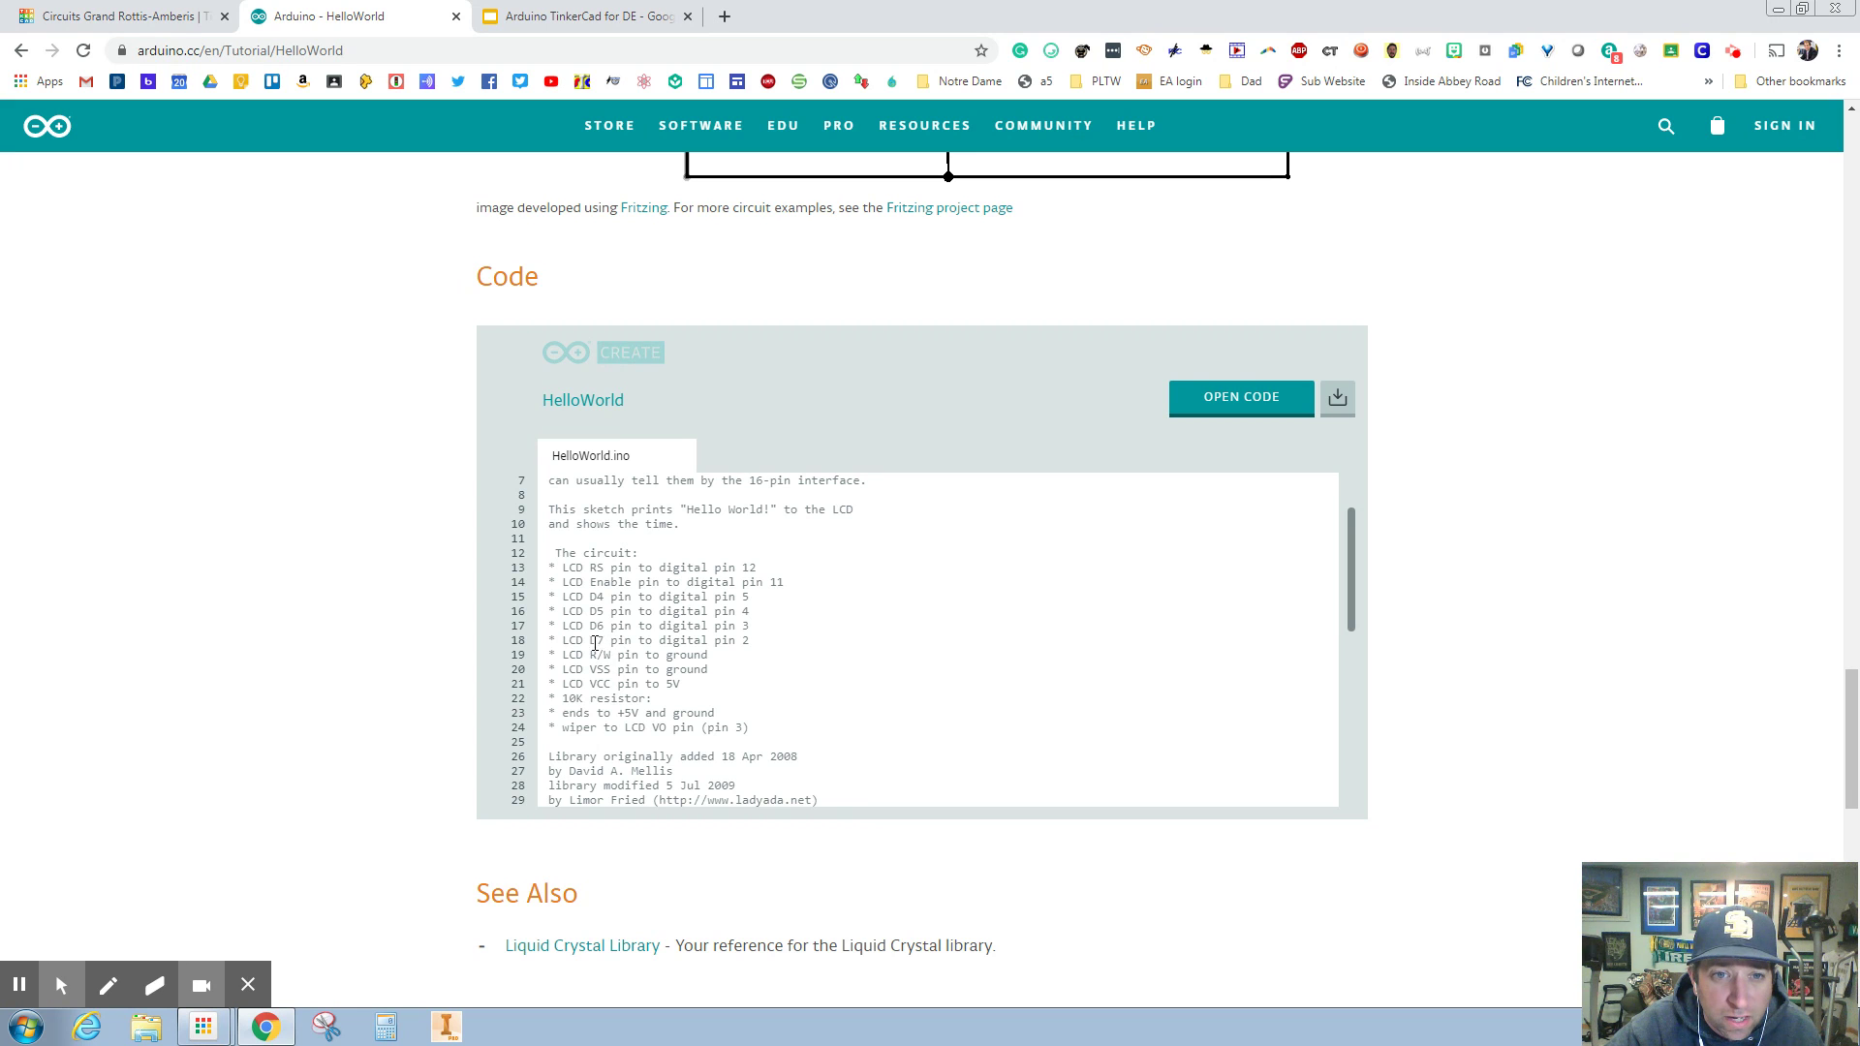
left_click(554, 16)
left_click(177, 17)
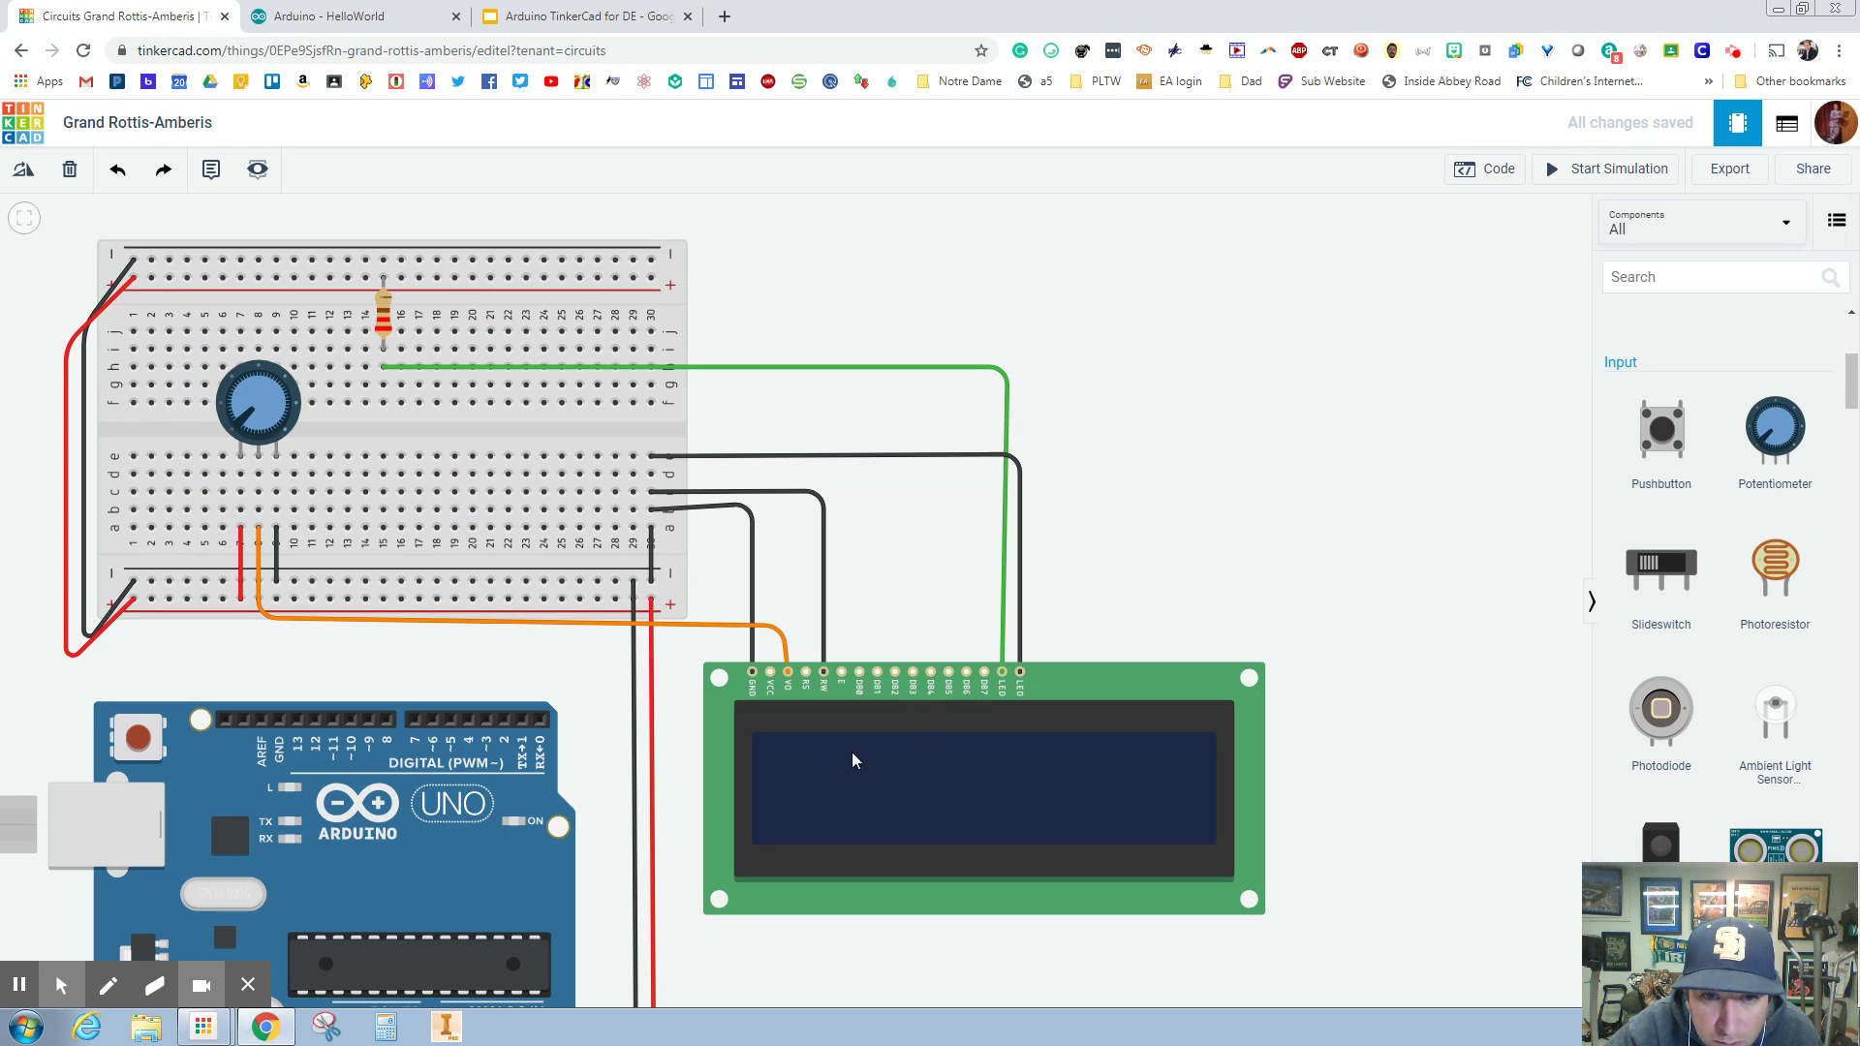
Step: Run a white wire from Arduino pin 2 to the LCD's DB7 pin
left_click(504, 720)
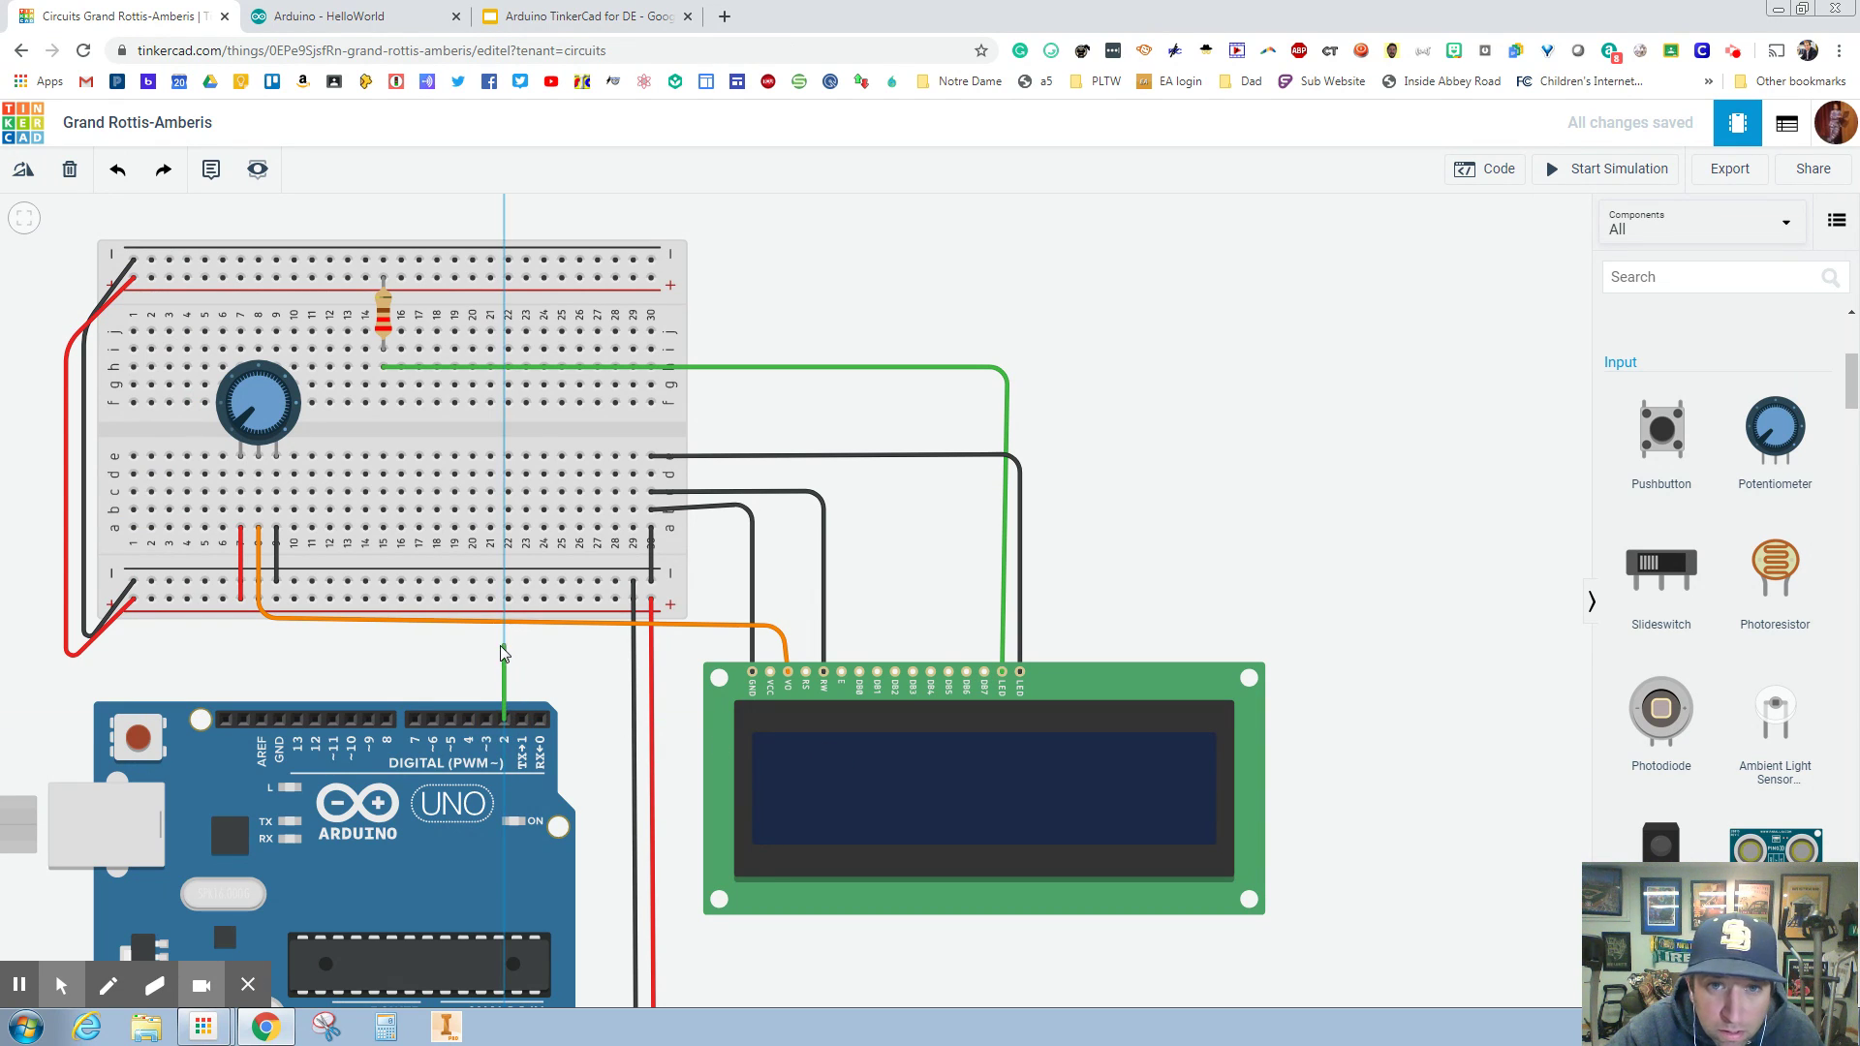
left_click(504, 645)
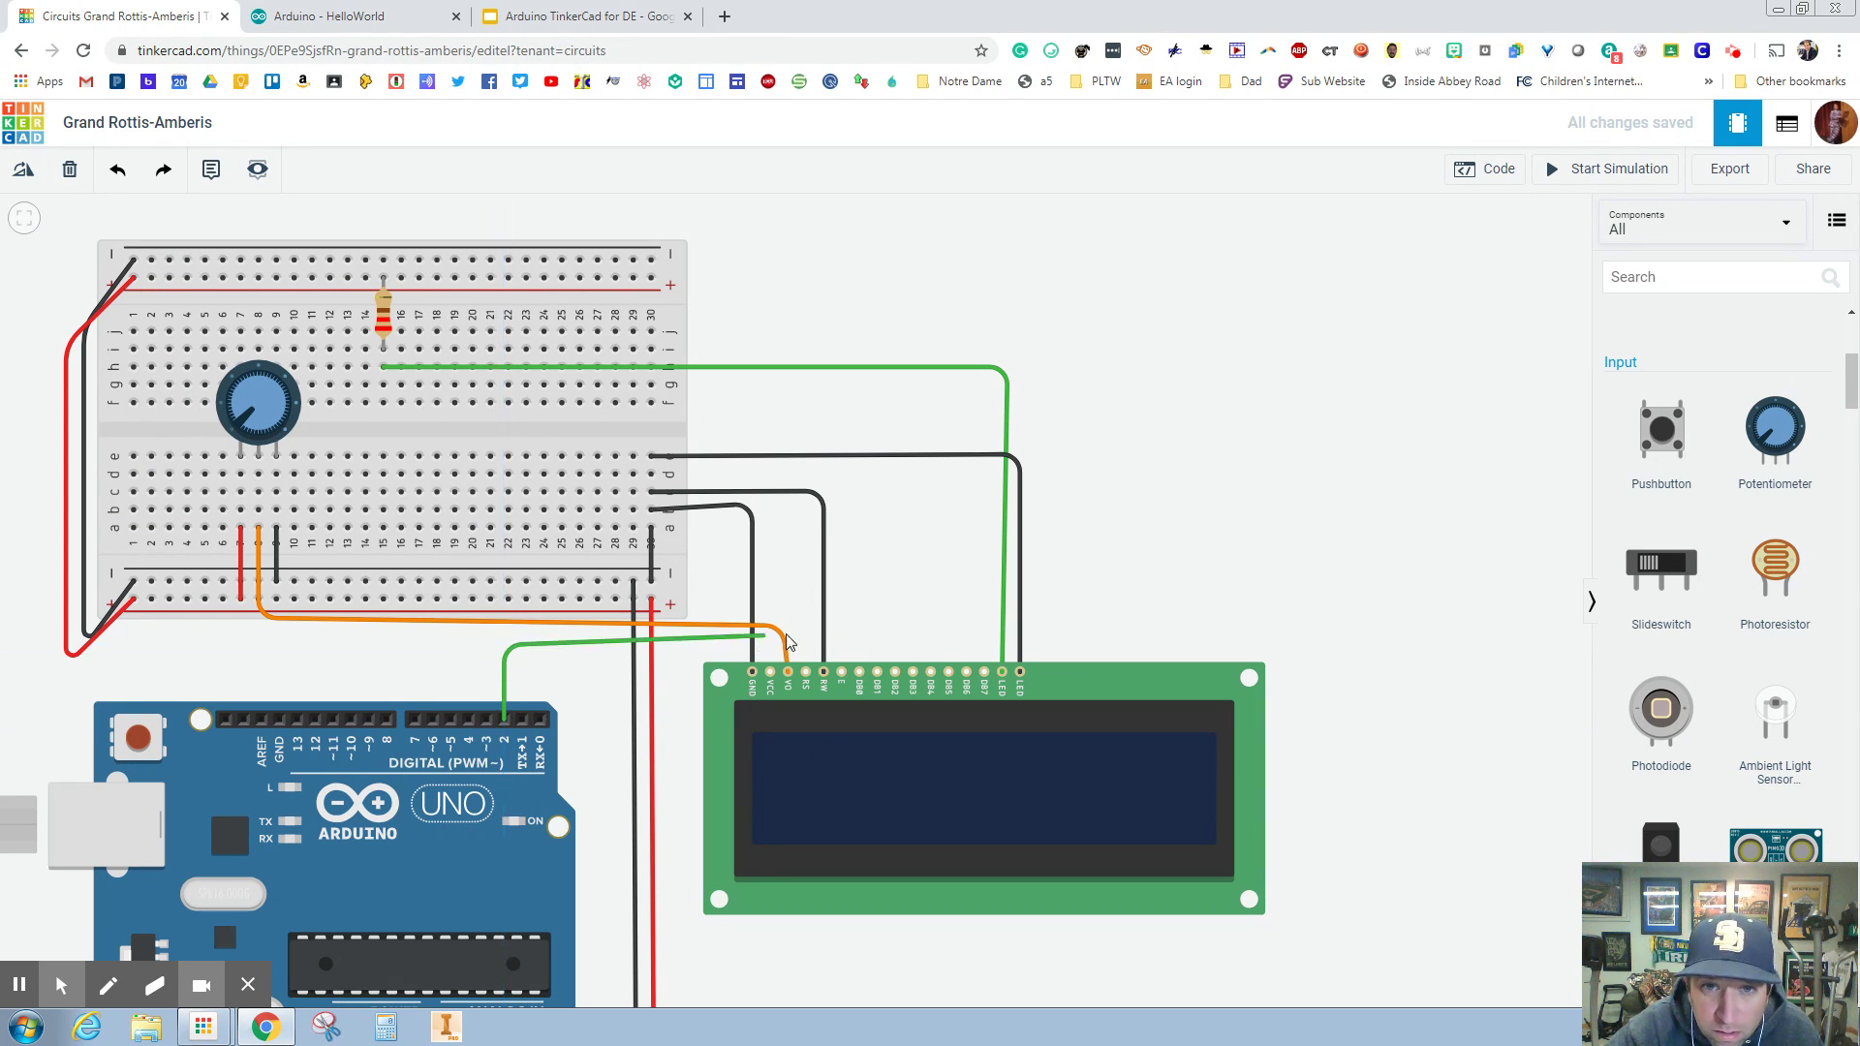
left_click(975, 645)
left_click(985, 675)
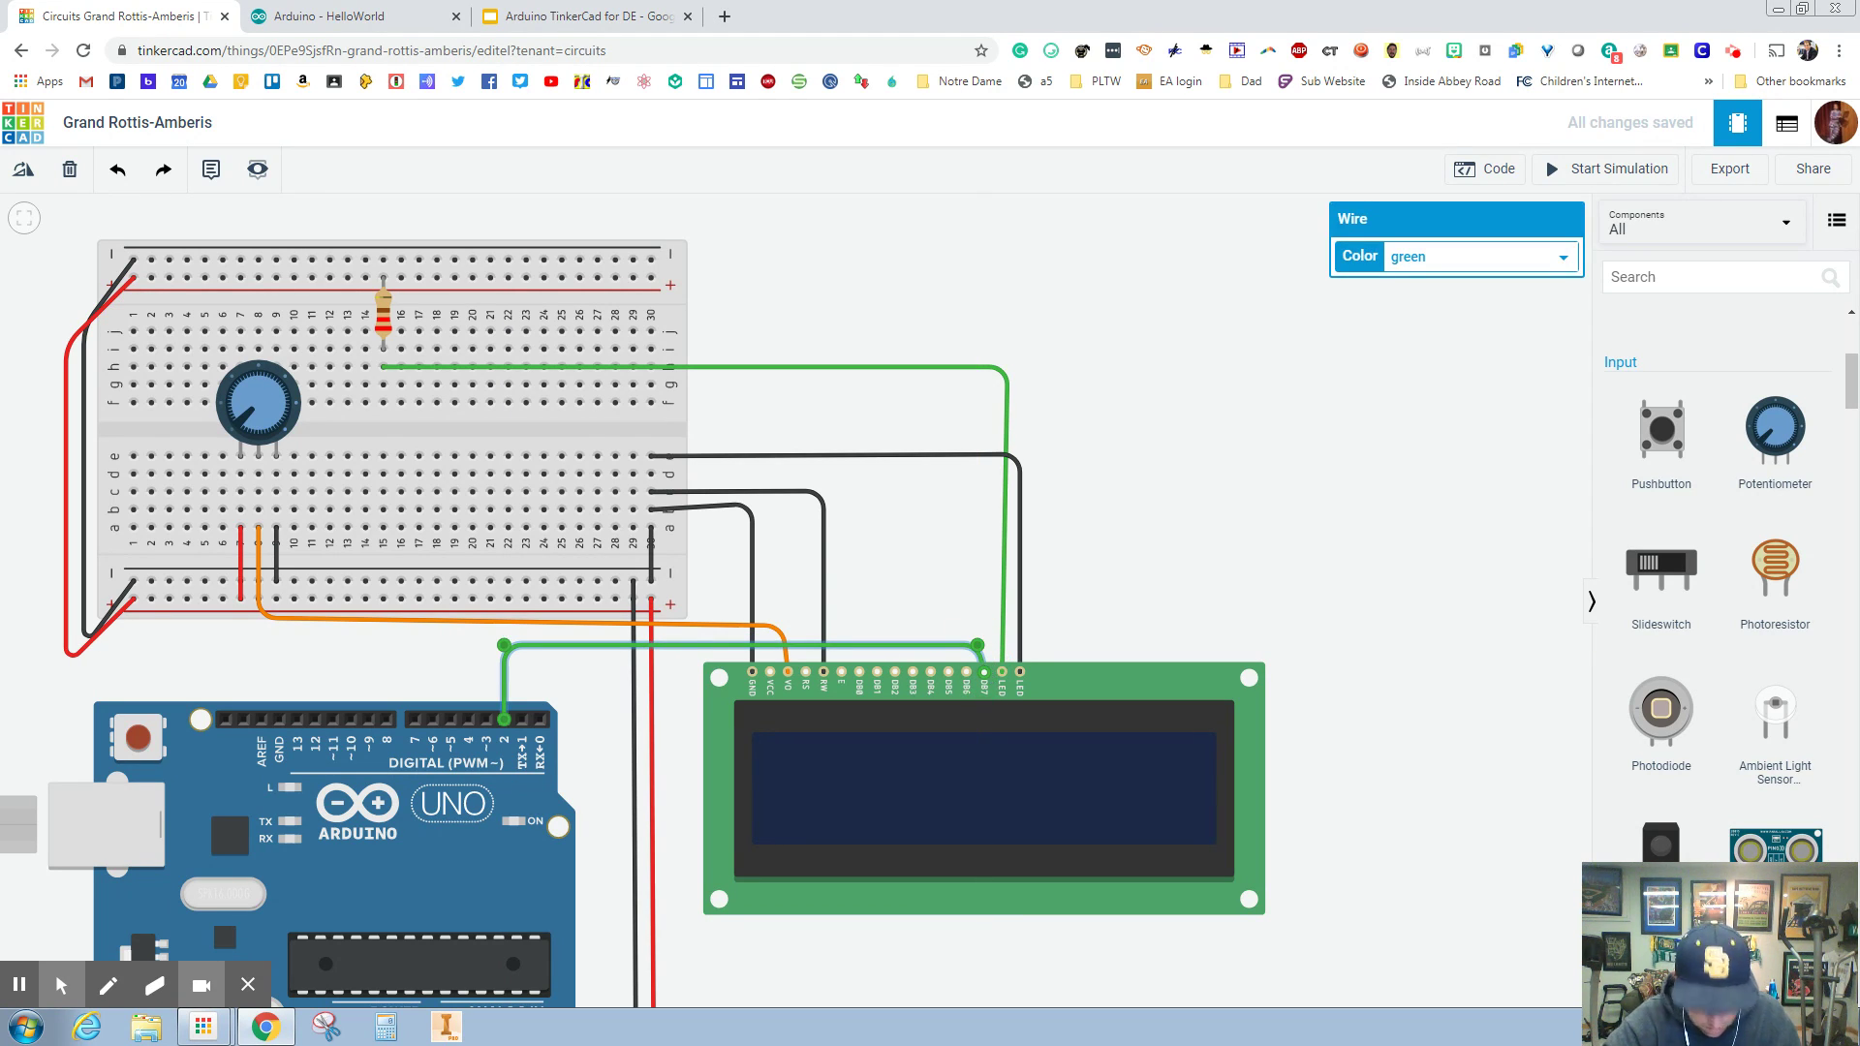
left_click(1414, 259)
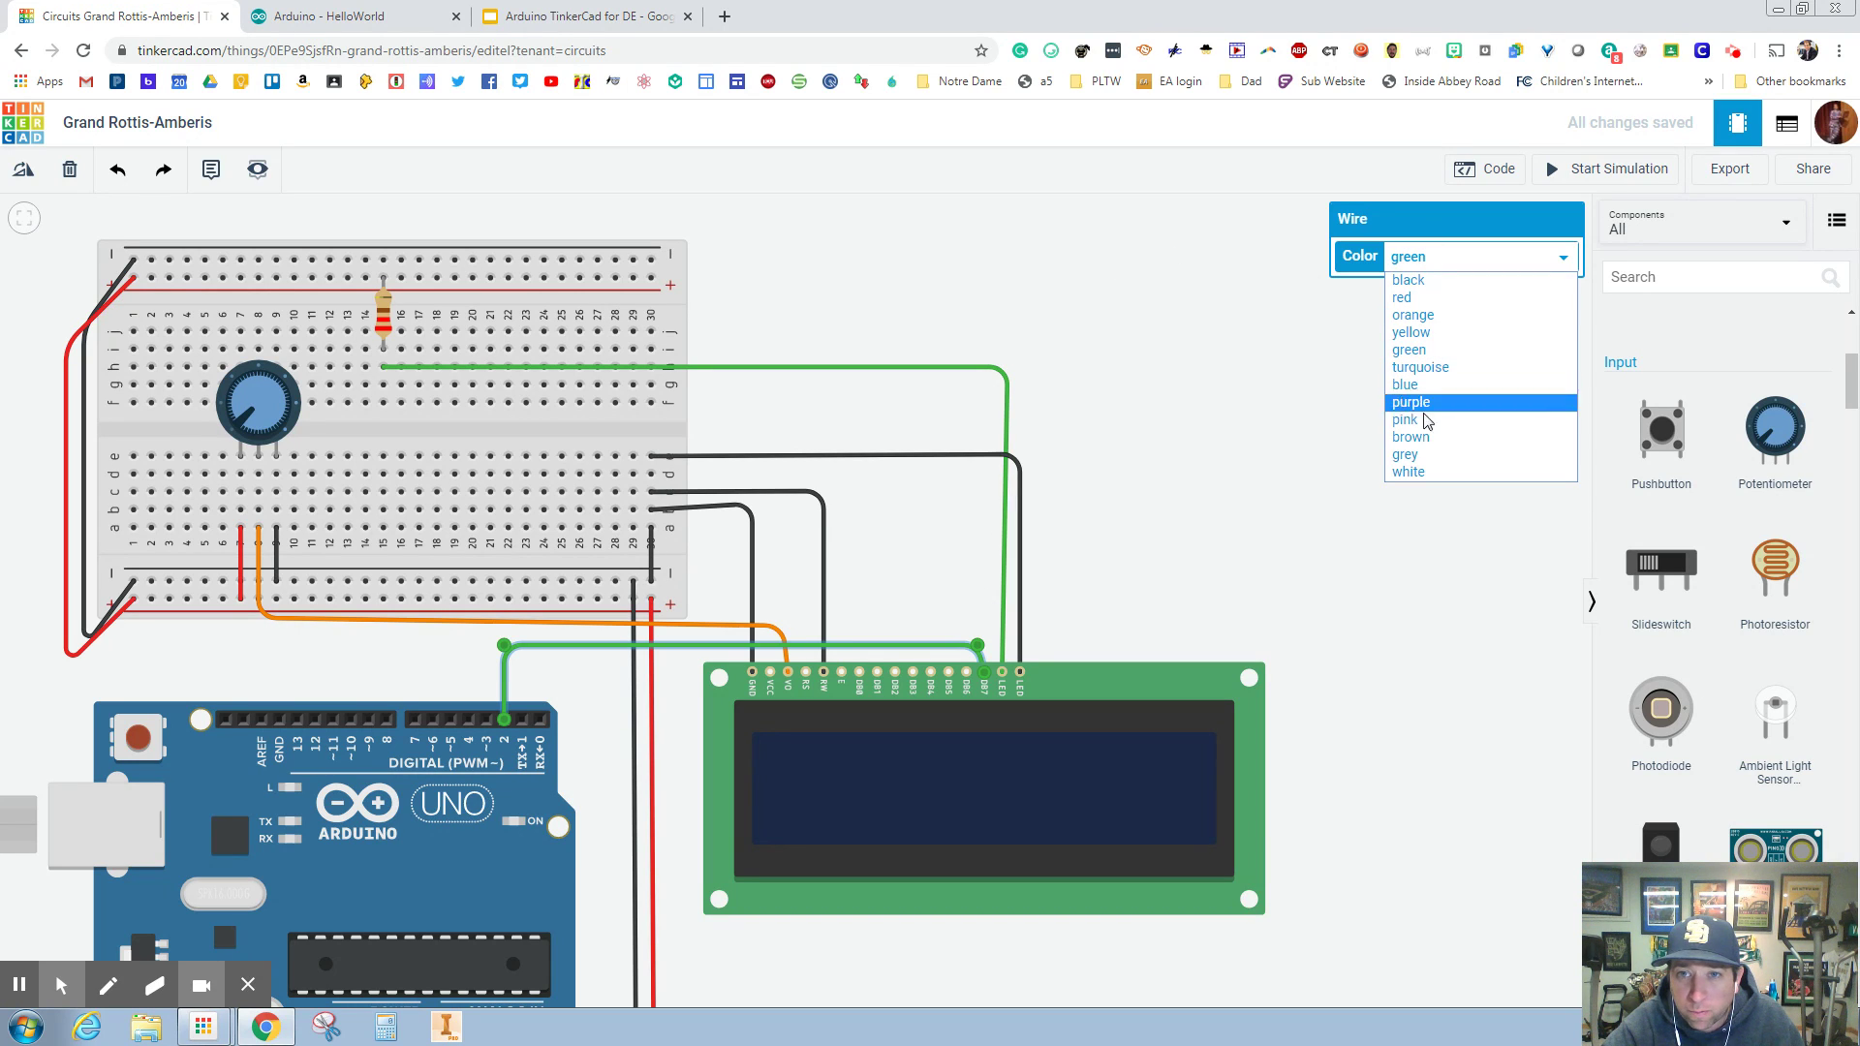
left_click(1428, 472)
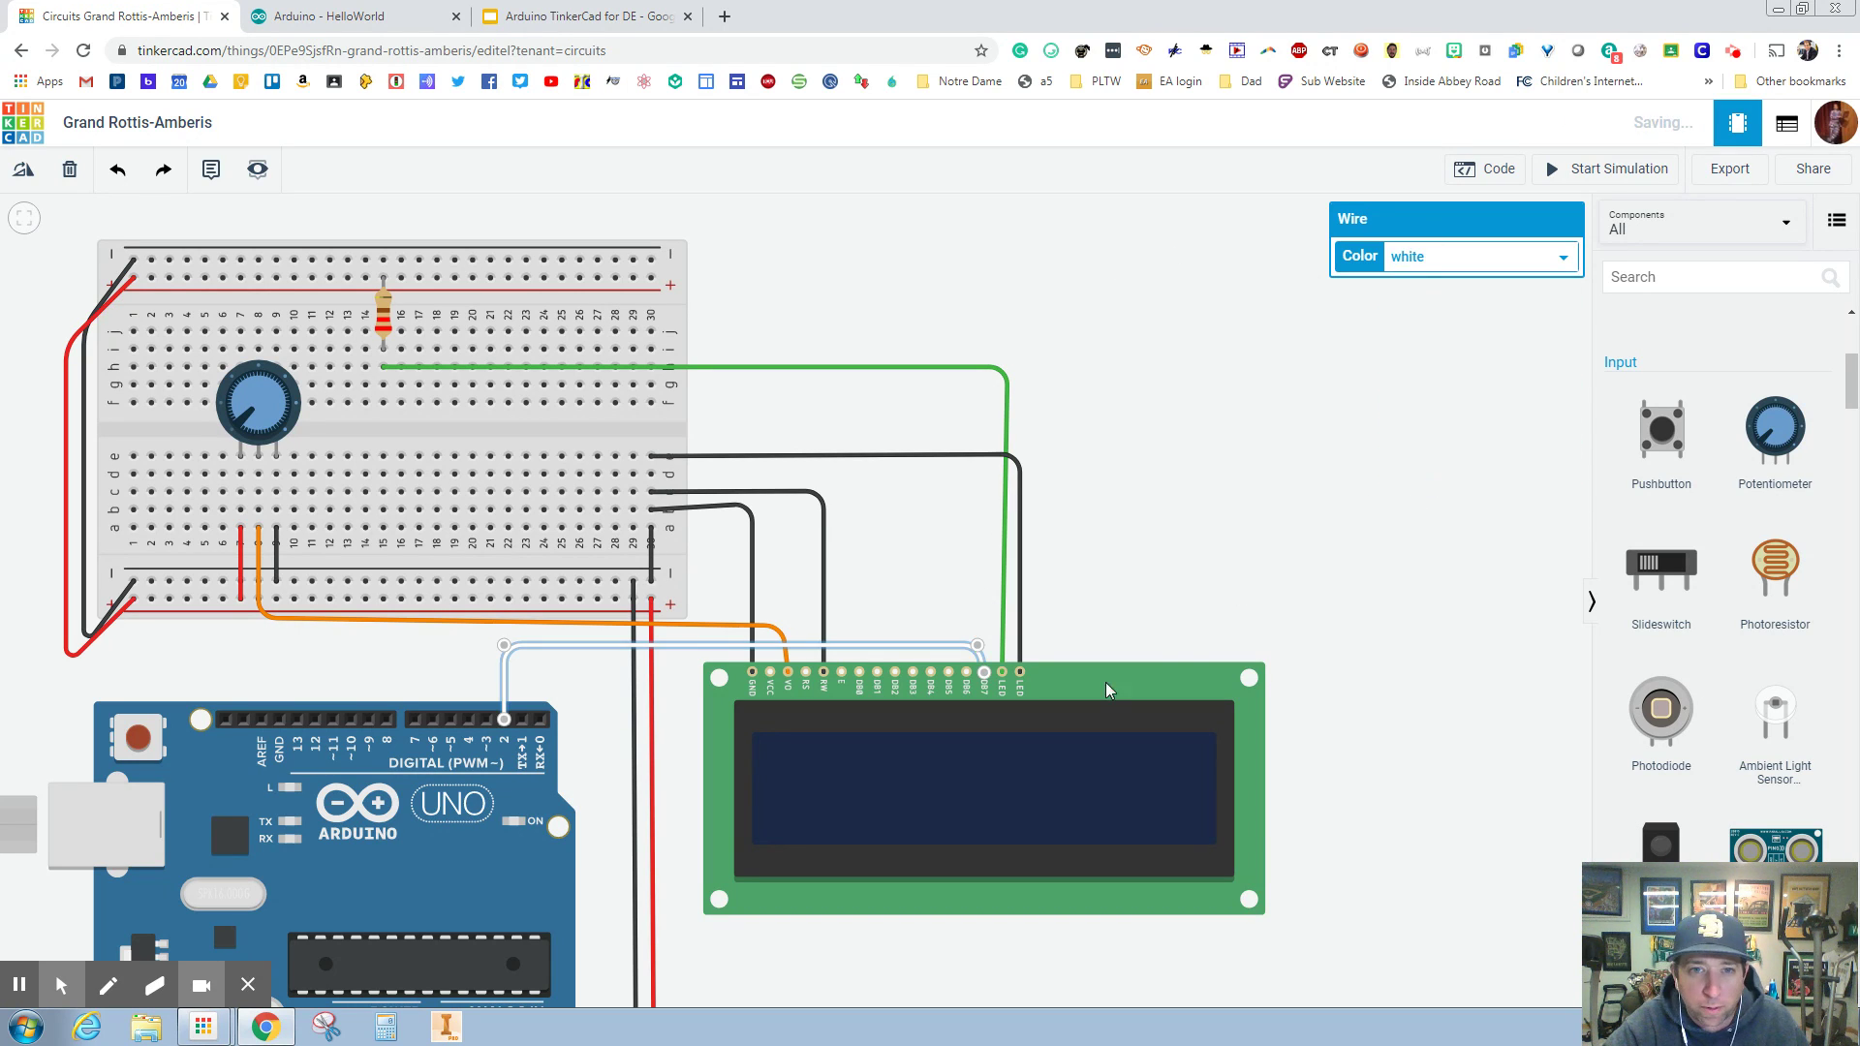
left_click(1196, 634)
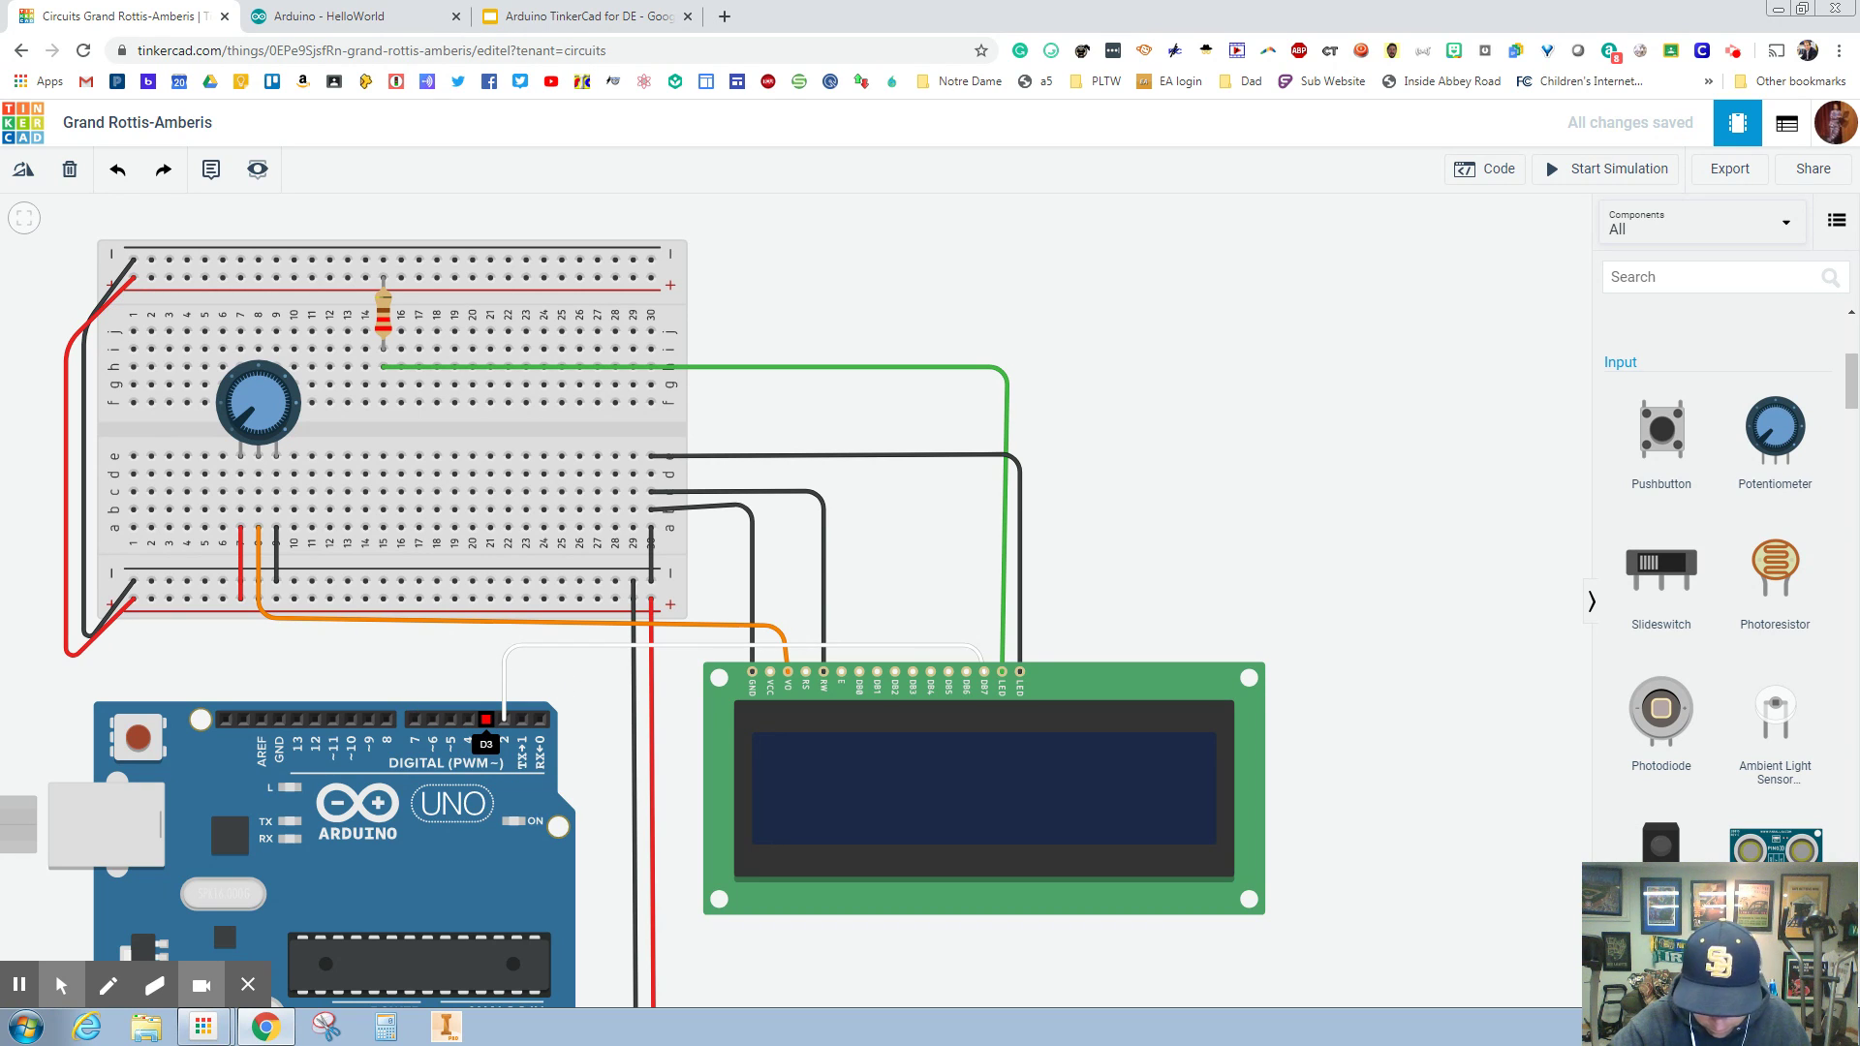
Step: Connect Arduino pin 3 to the LCD's DB6 pin with a grey wire
left_click(486, 718)
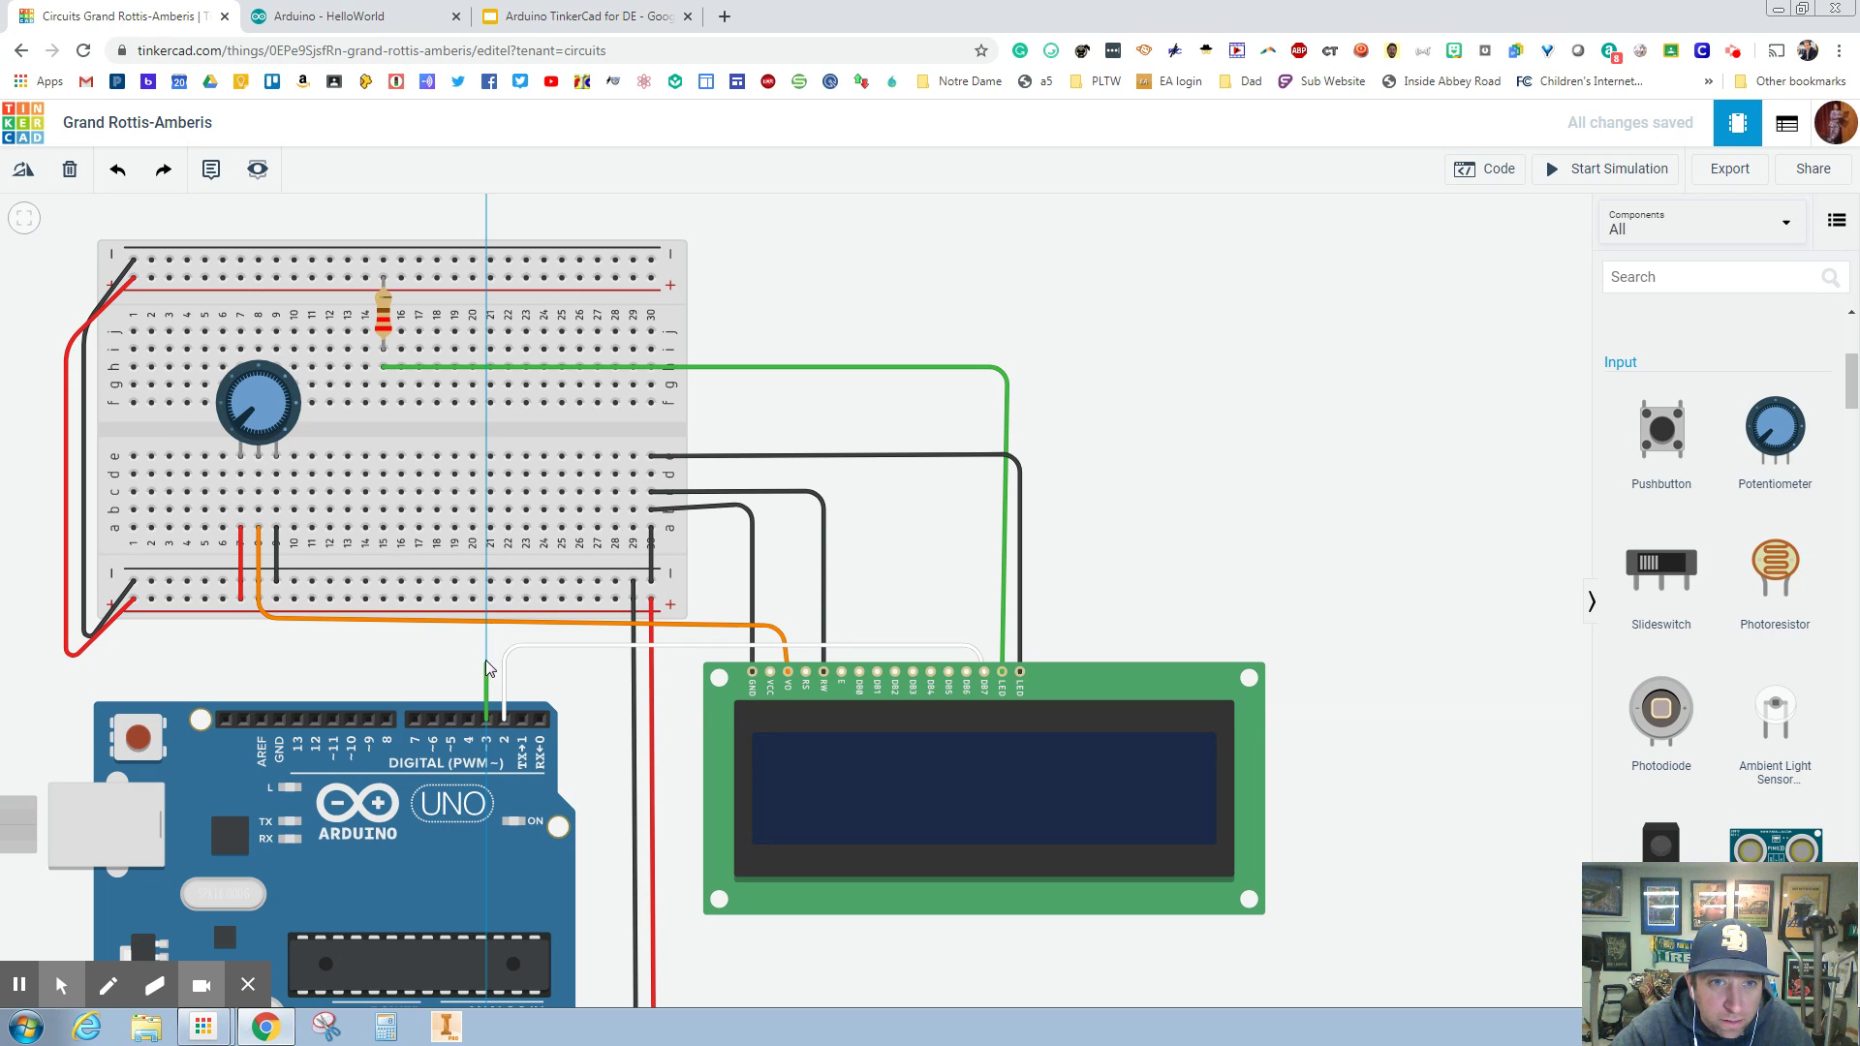
left_click(964, 637)
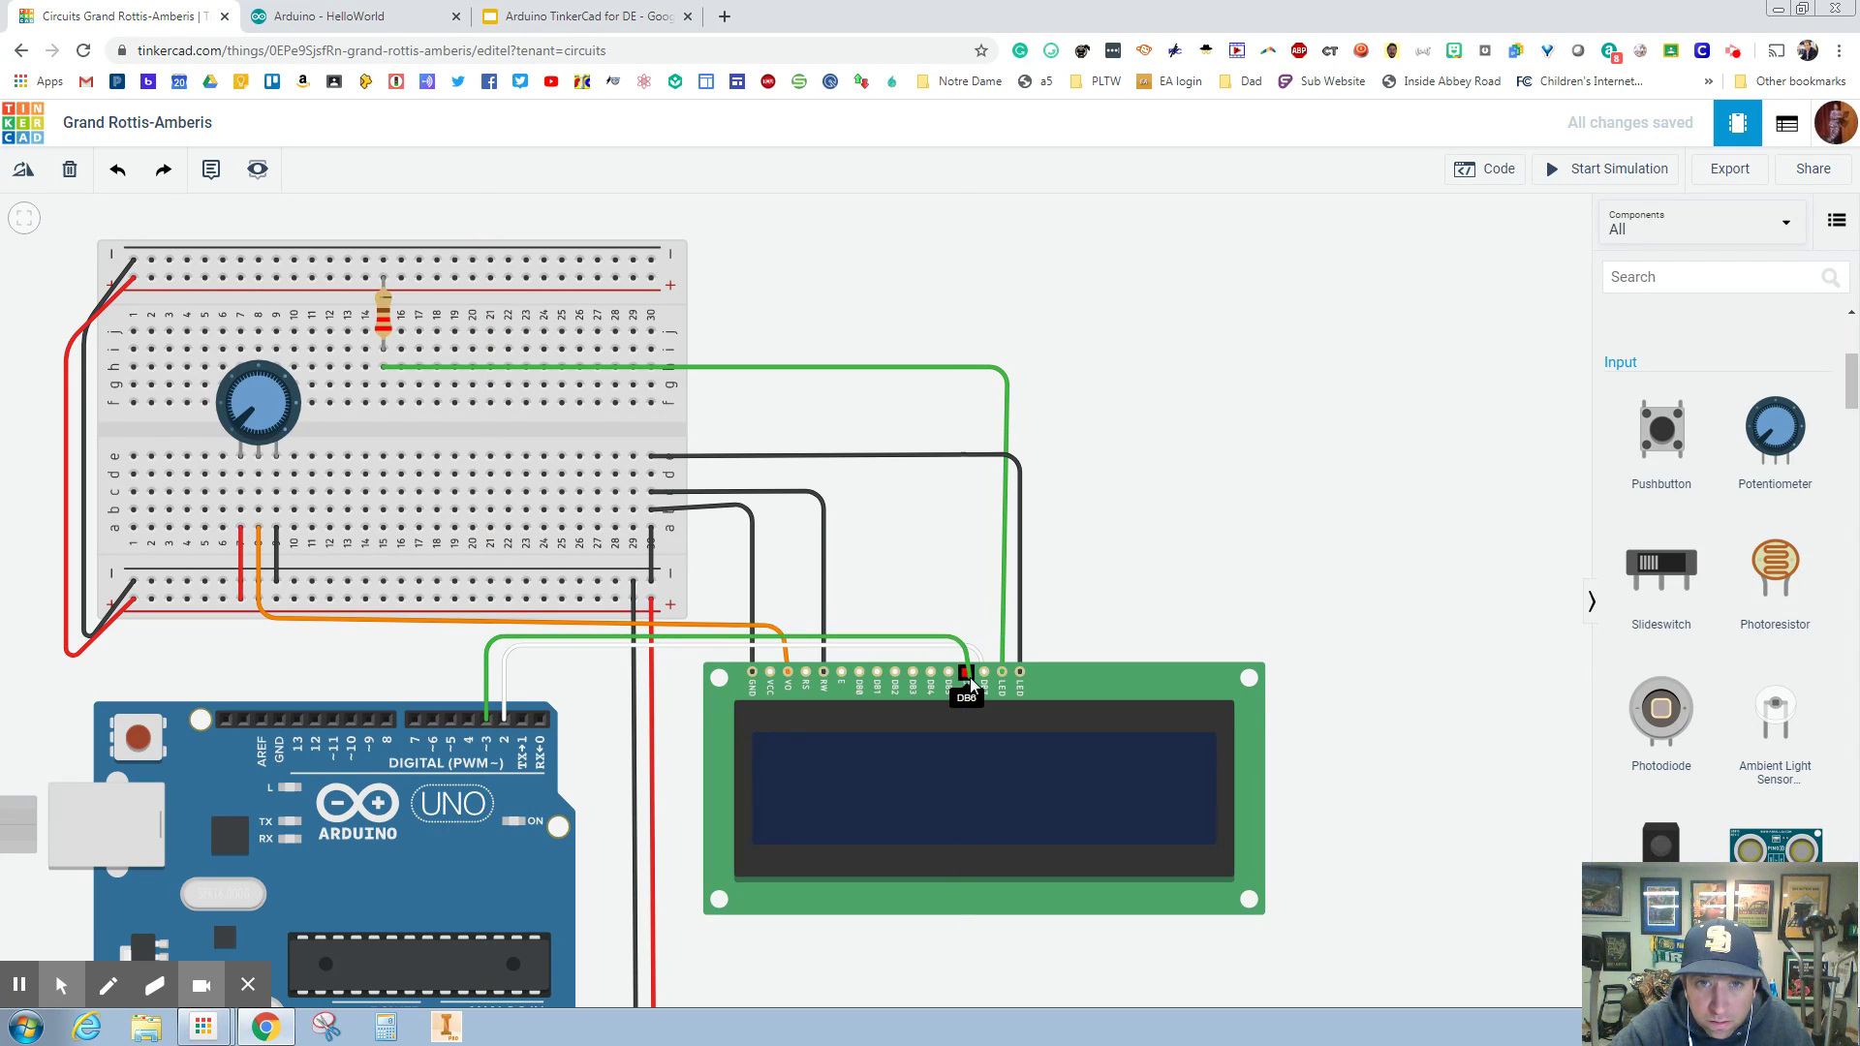
left_click(966, 671)
left_click(1441, 257)
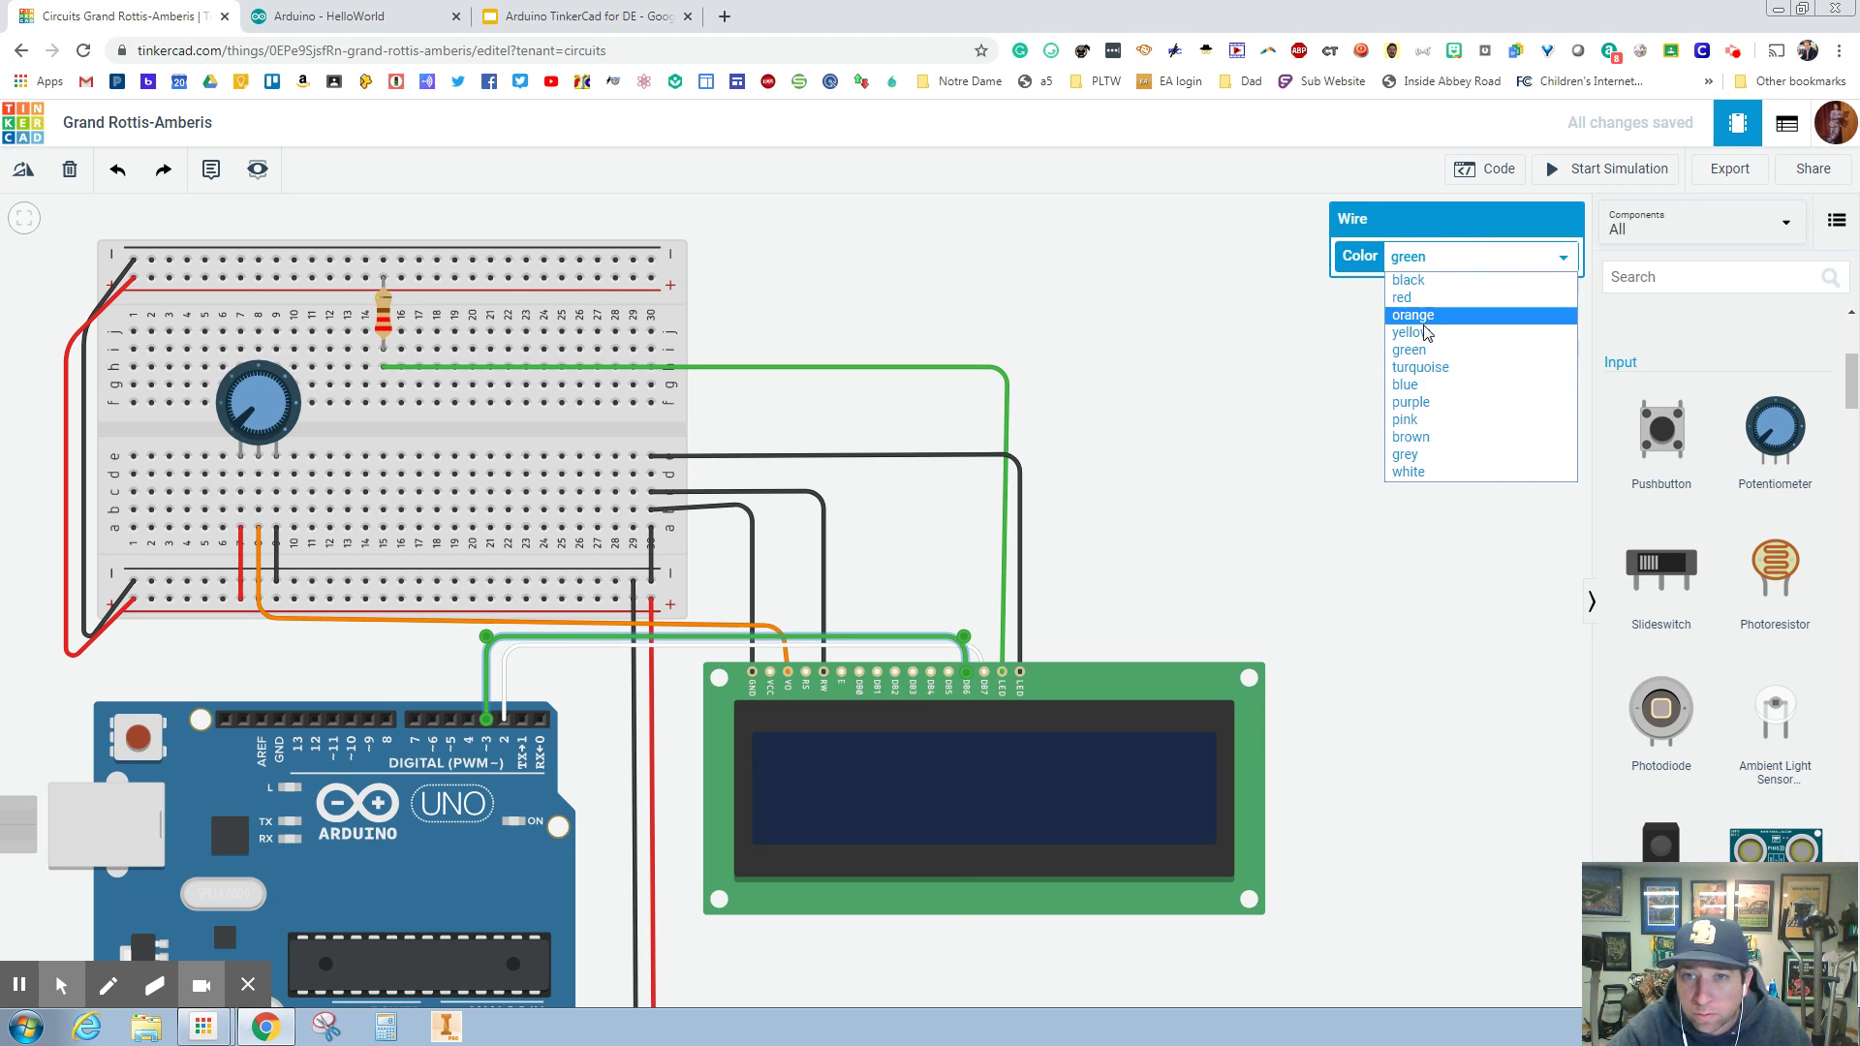
left_click(1402, 455)
left_click(1282, 494)
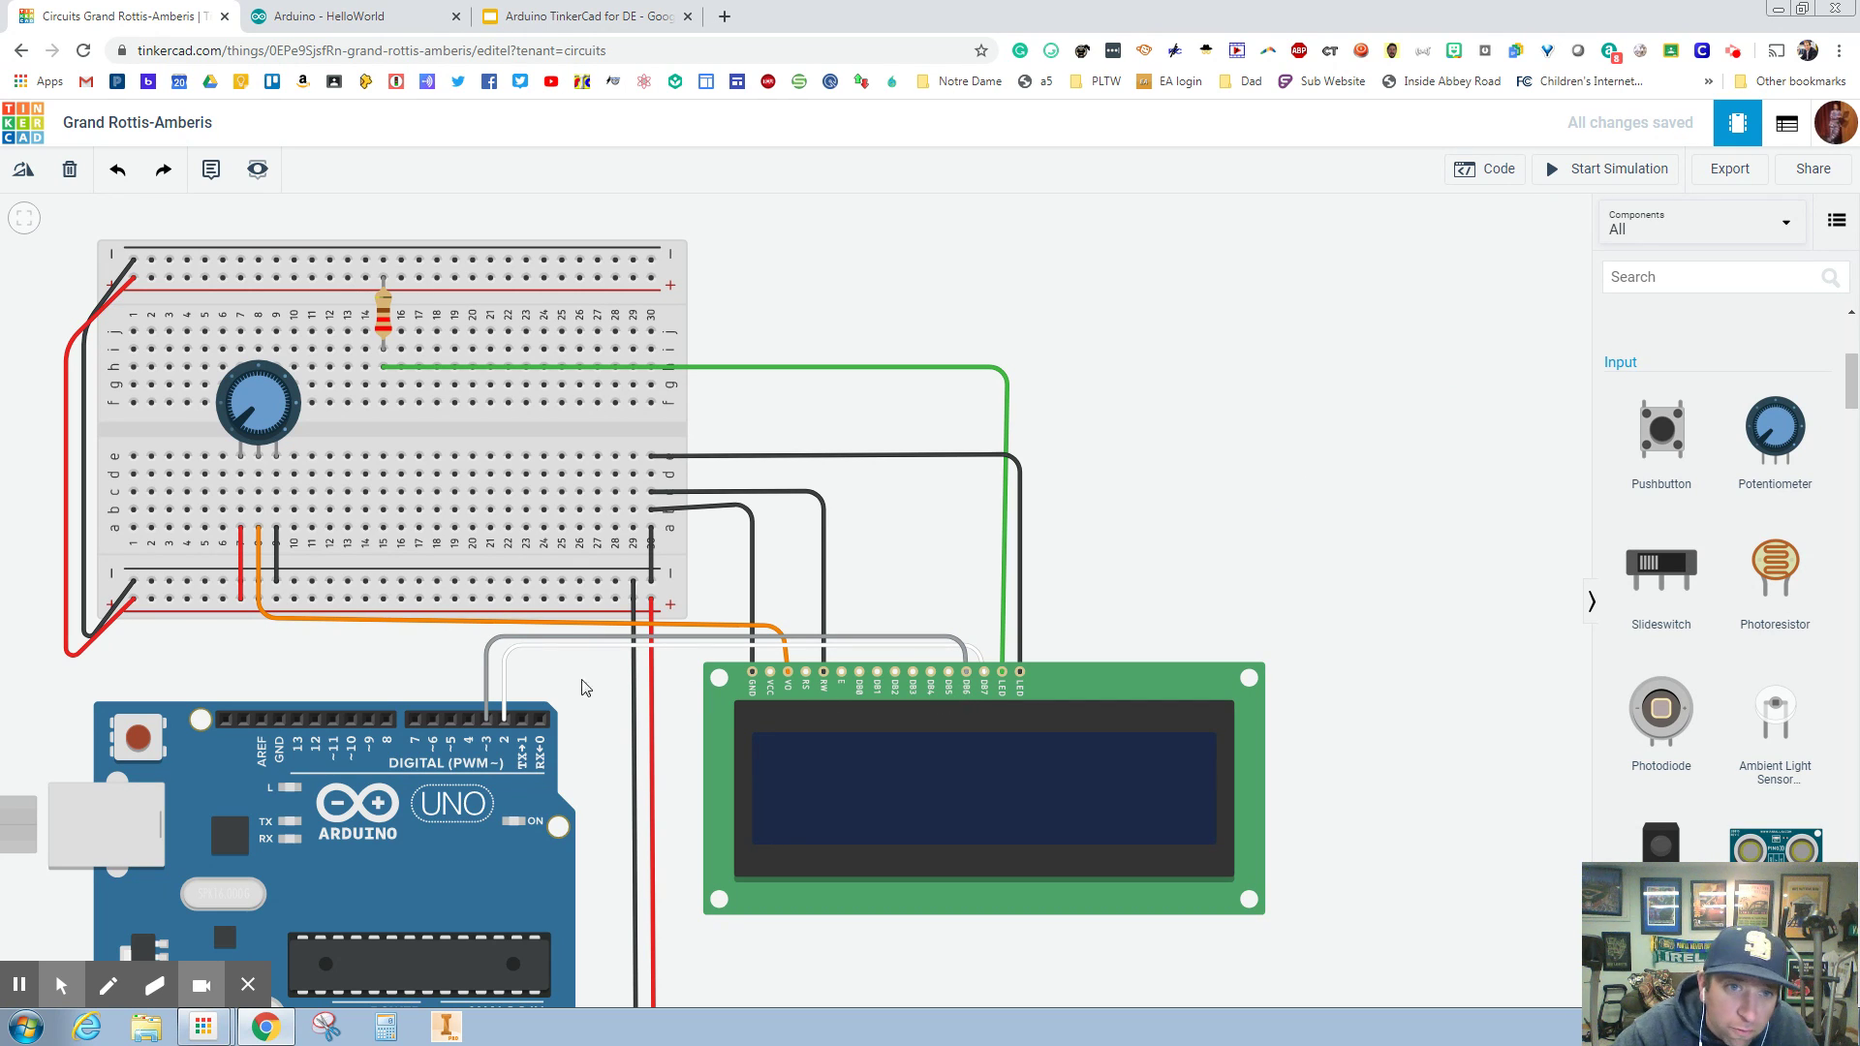
Step: Route a brown wire from Arduino pin 4 to the LCD's DB5 pin
left_click(469, 720)
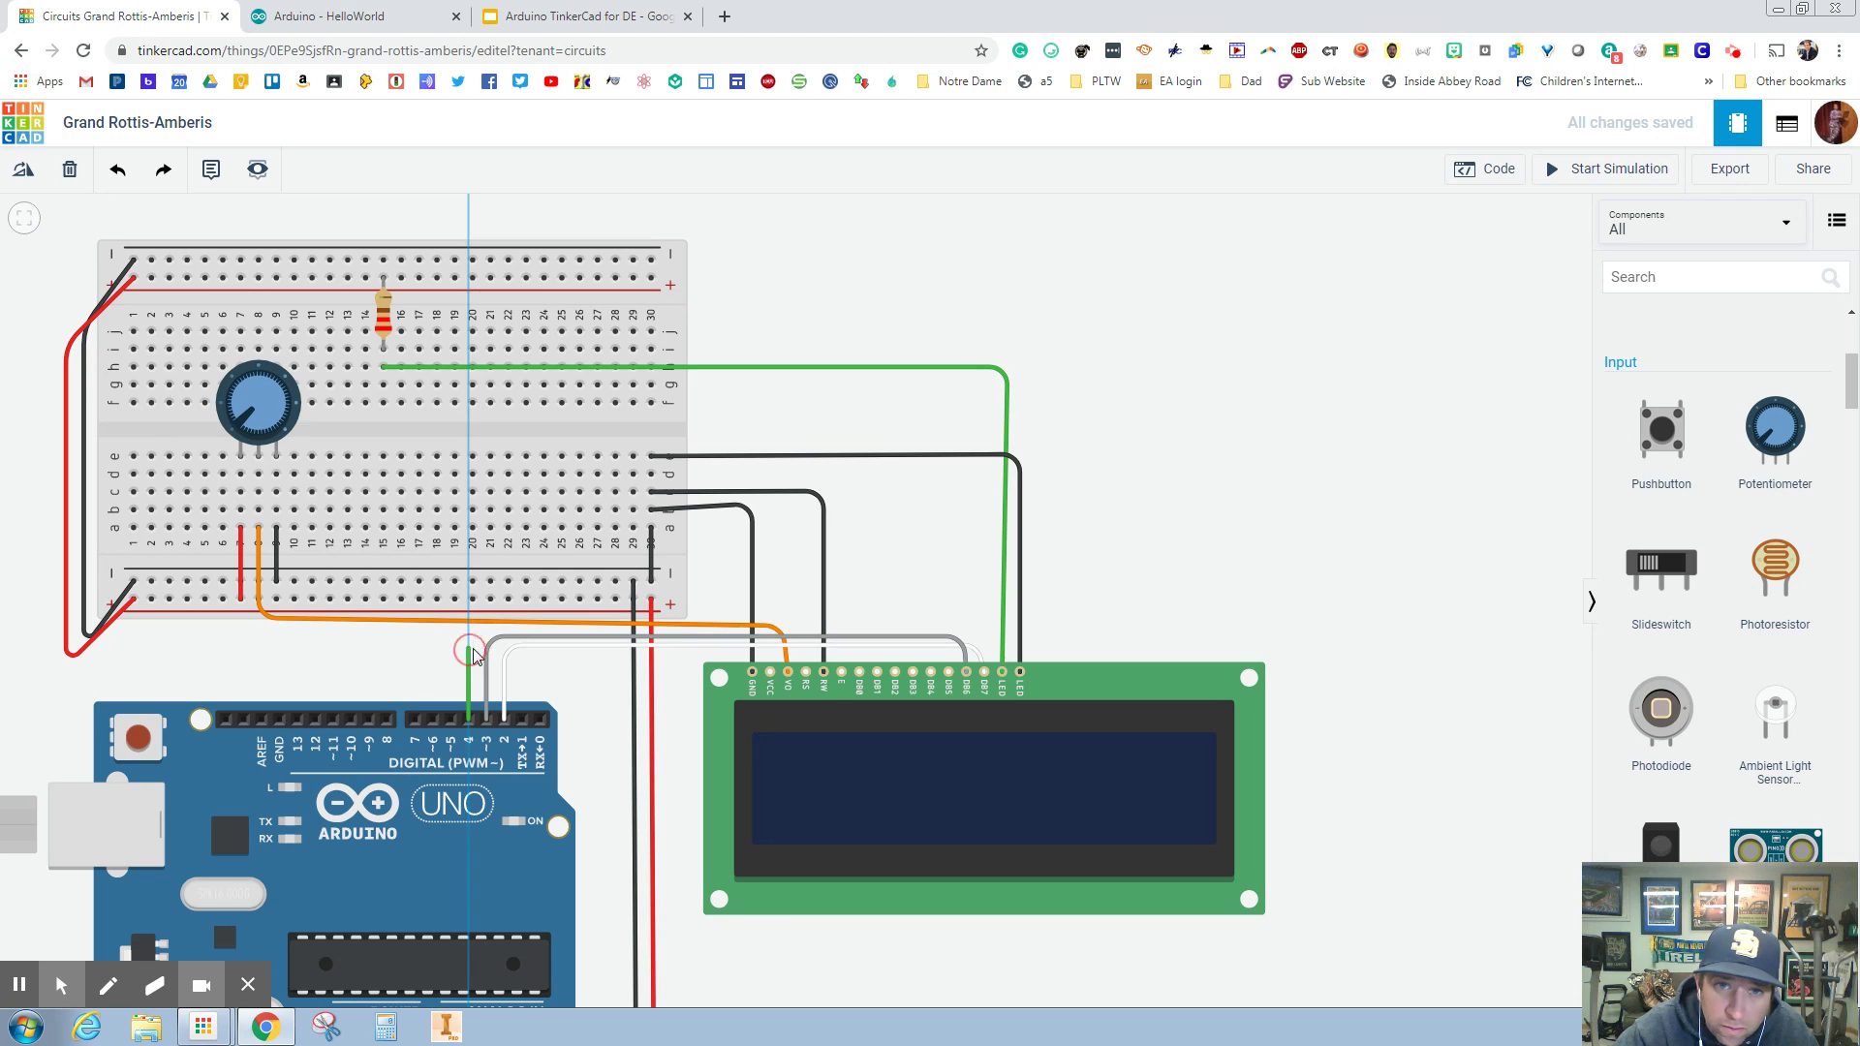
left_click(468, 647)
left_click(940, 647)
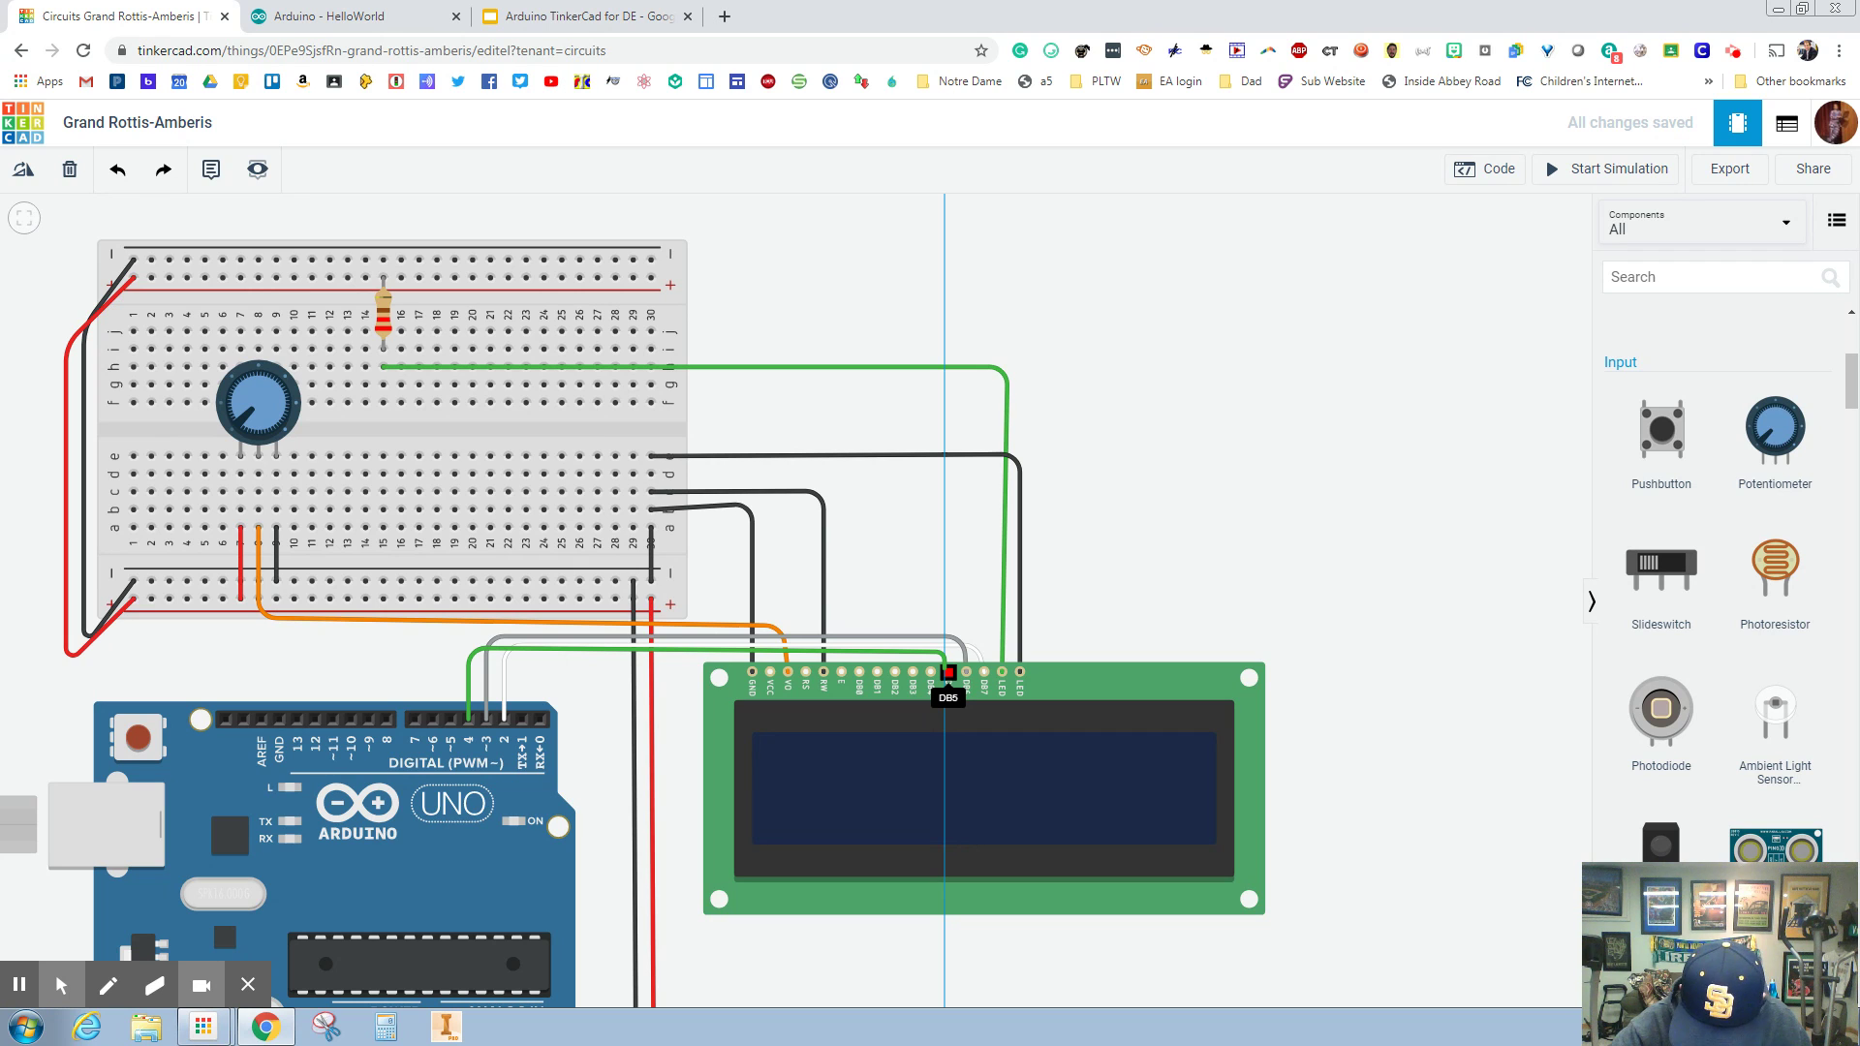
left_click(948, 672)
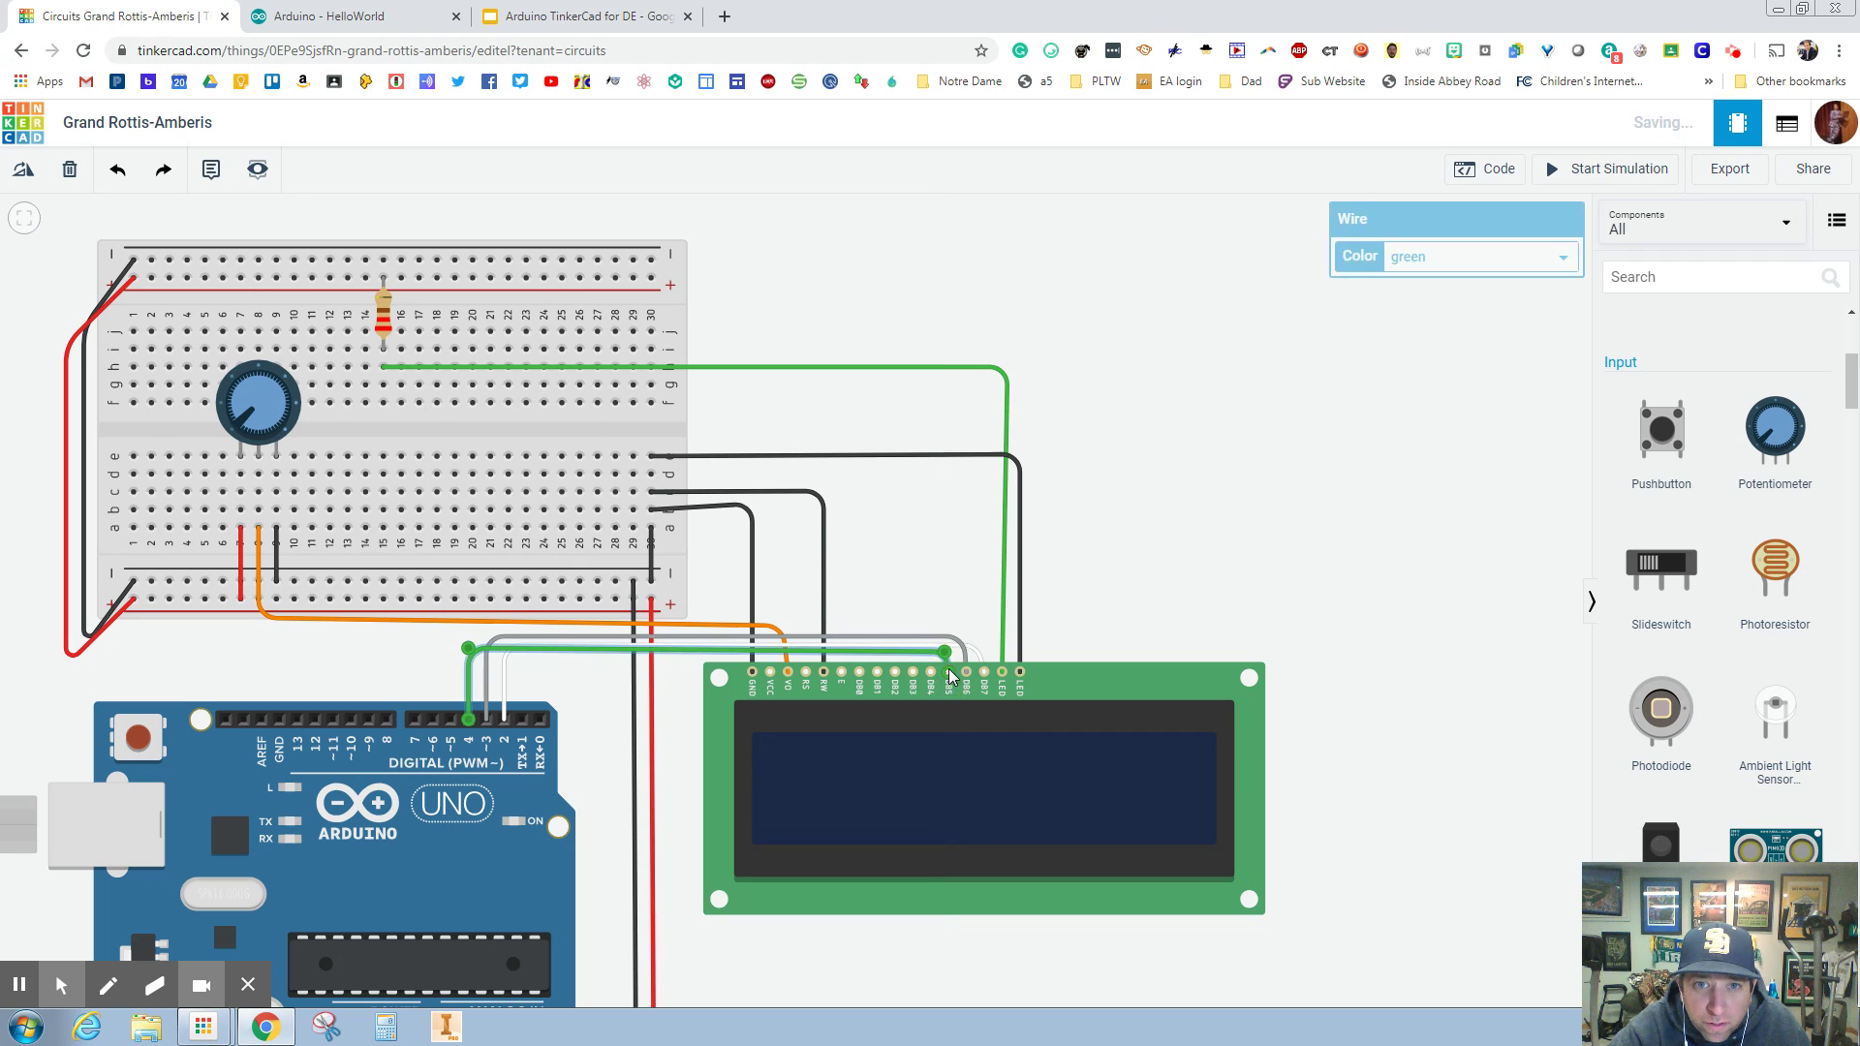
left_click(1407, 261)
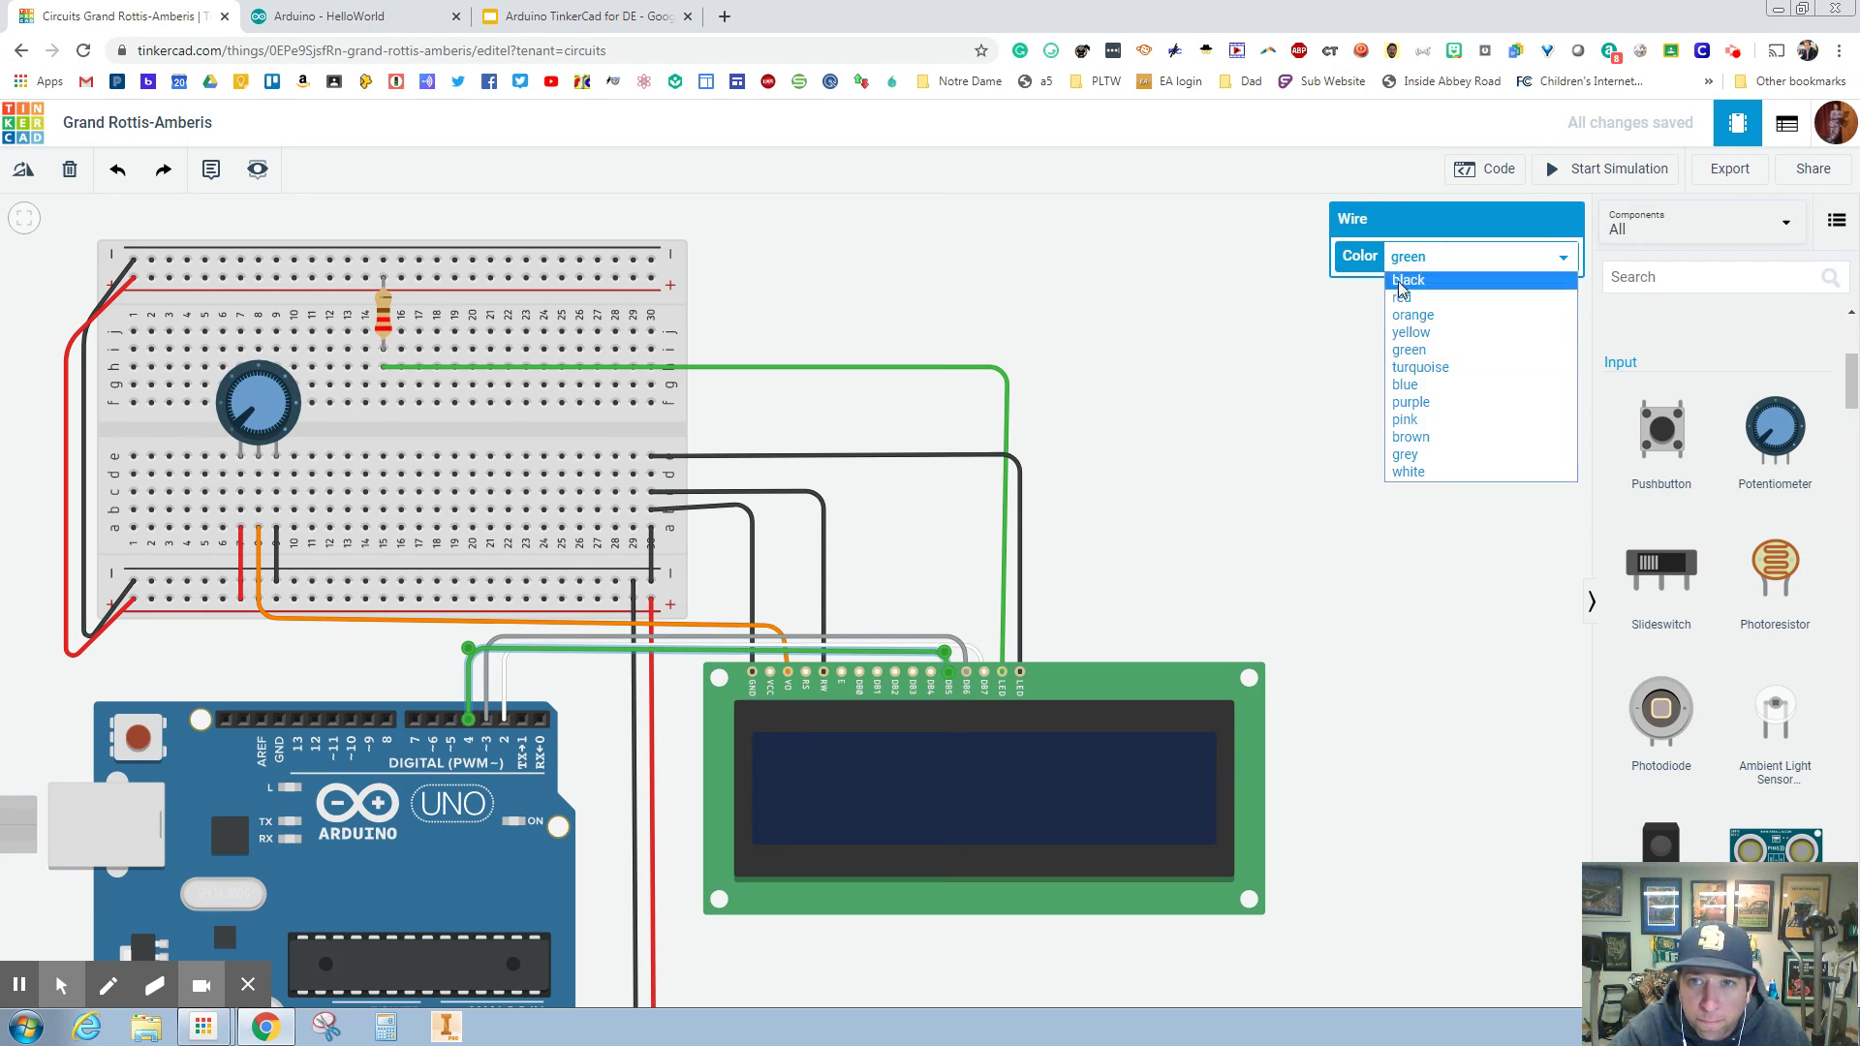
left_click(1419, 444)
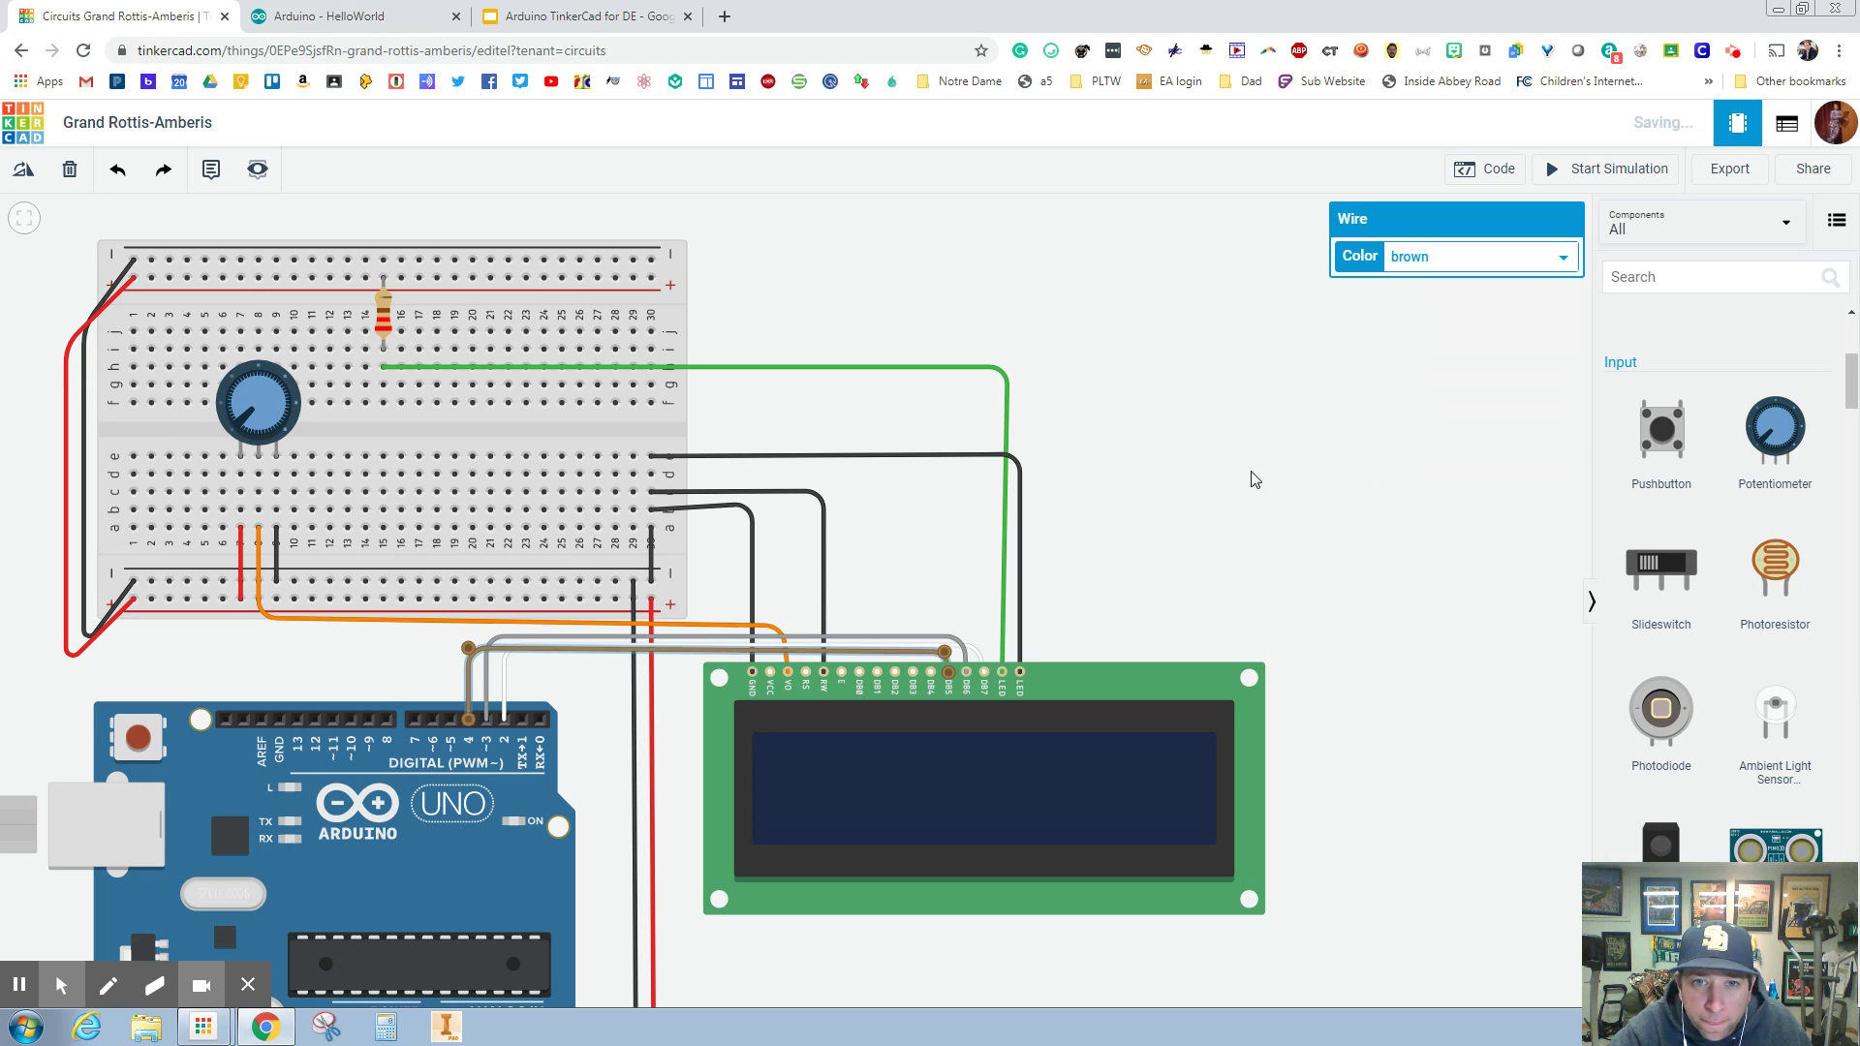
left_click(1250, 476)
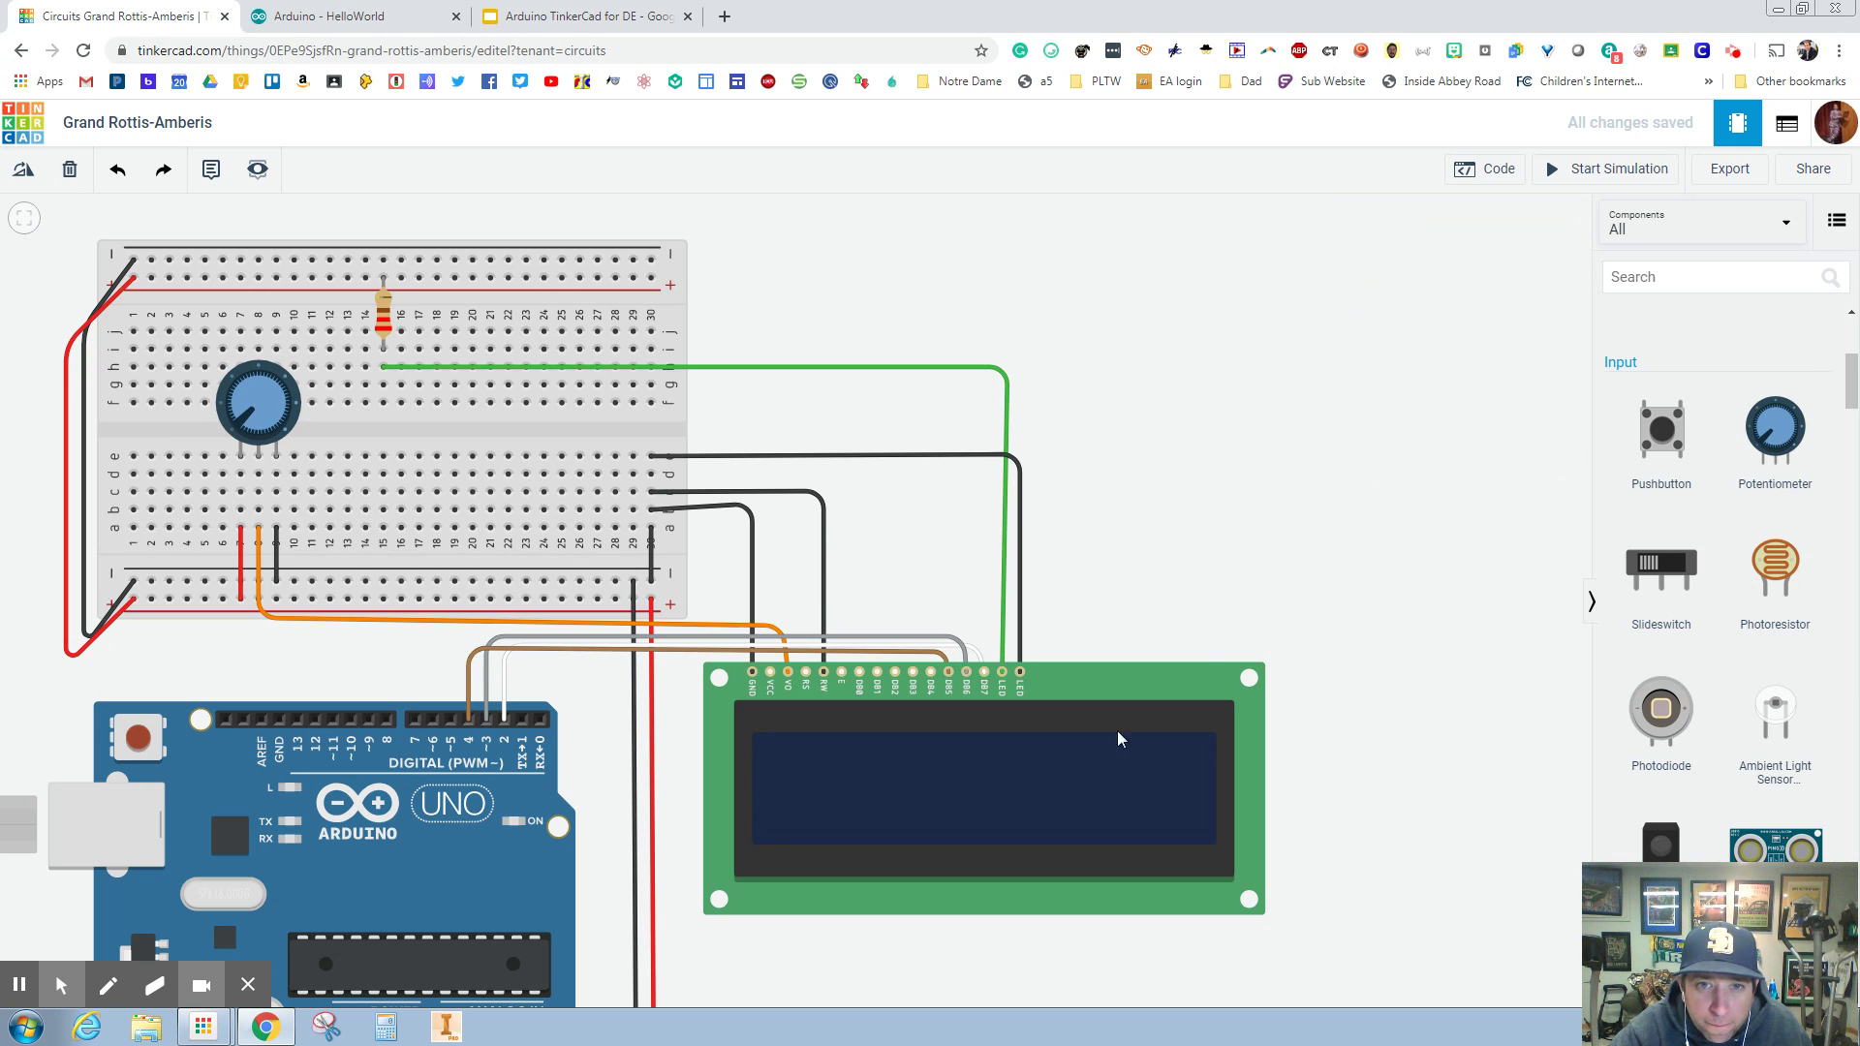
Step: Route a pink wire from Arduino pin 5 to the LCD's DB4 pin
left_click(453, 720)
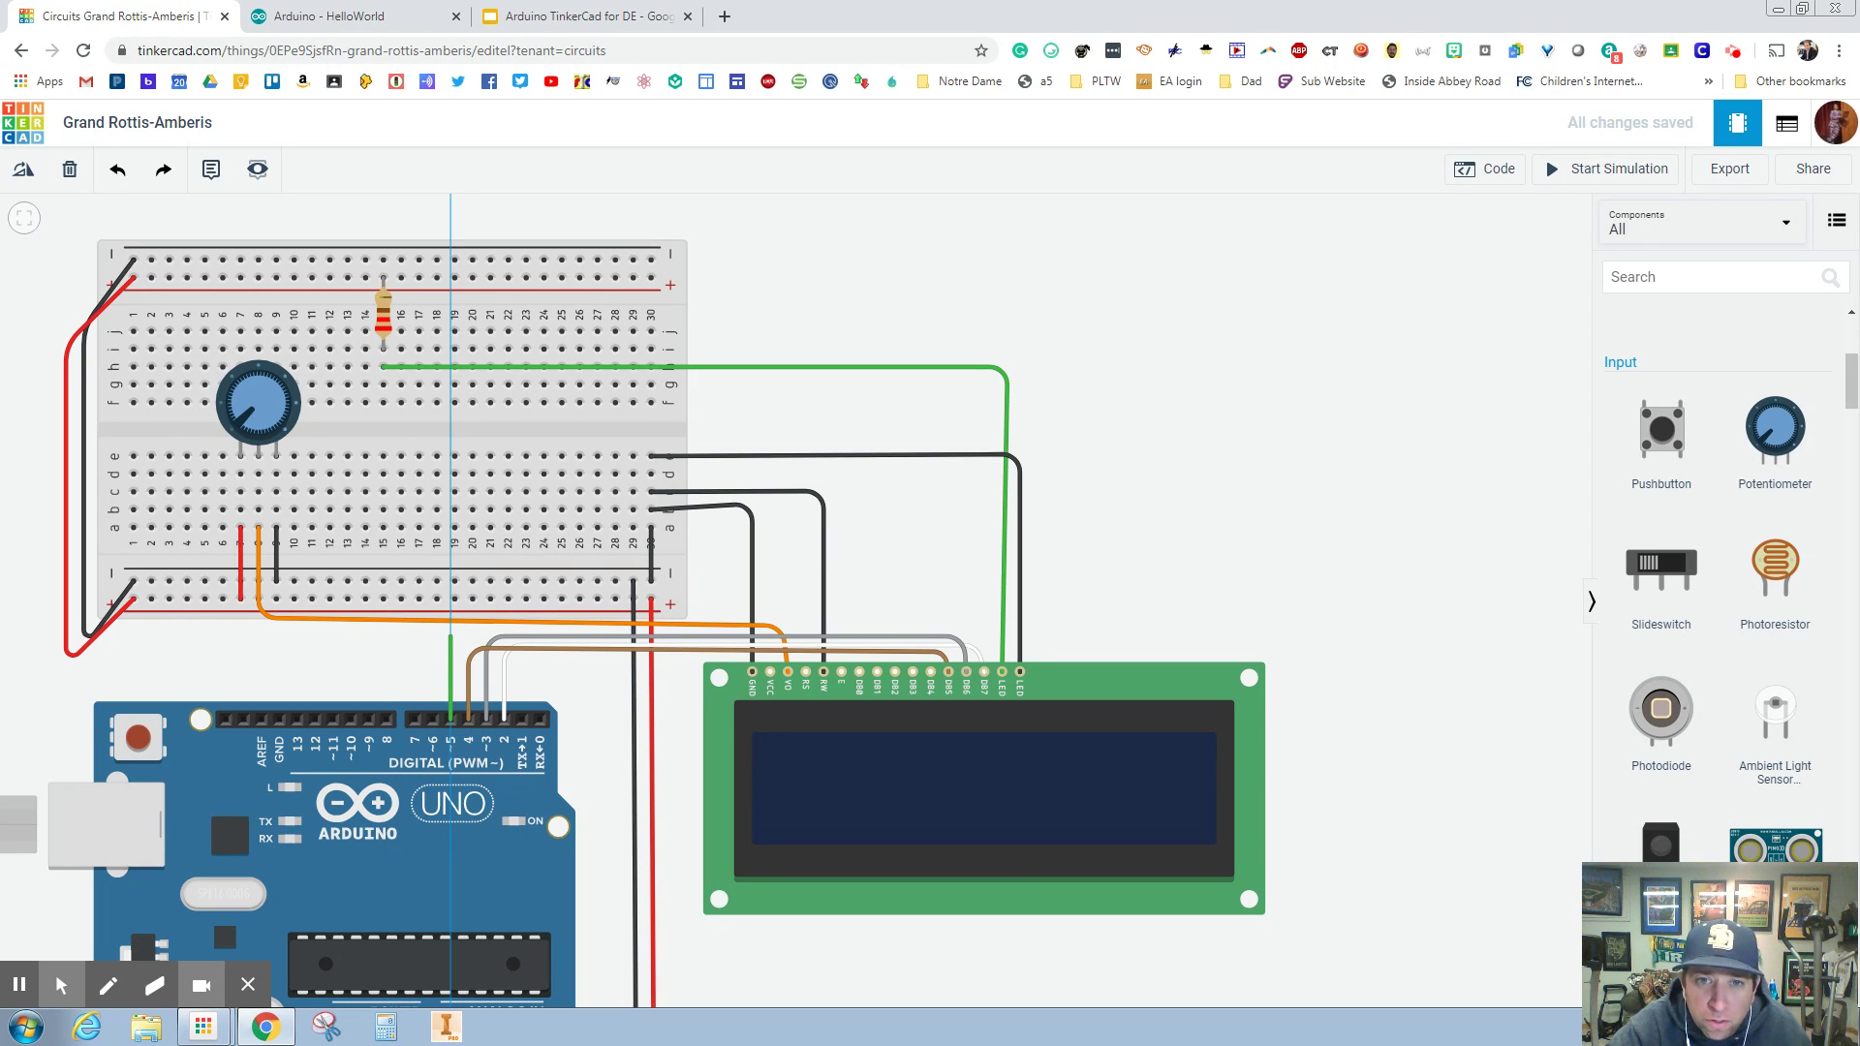
left_click(451, 641)
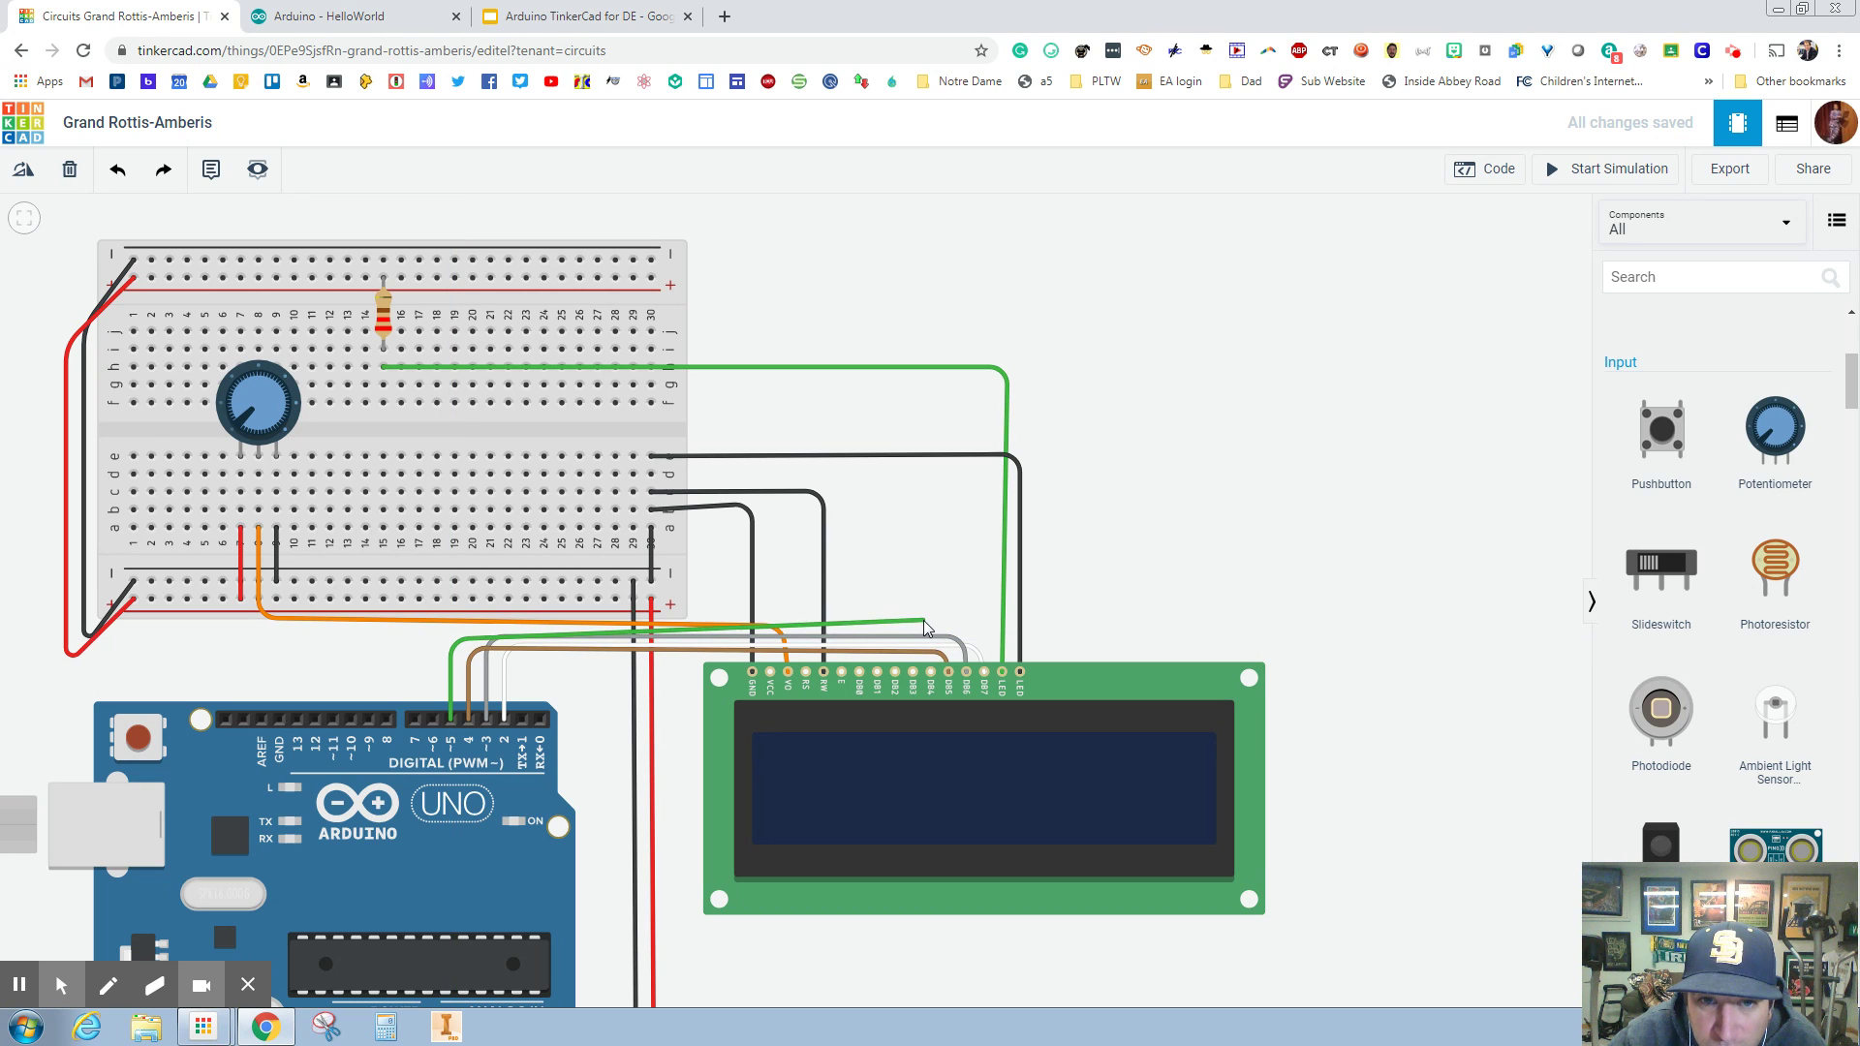
left_click(916, 620)
left_click(933, 674)
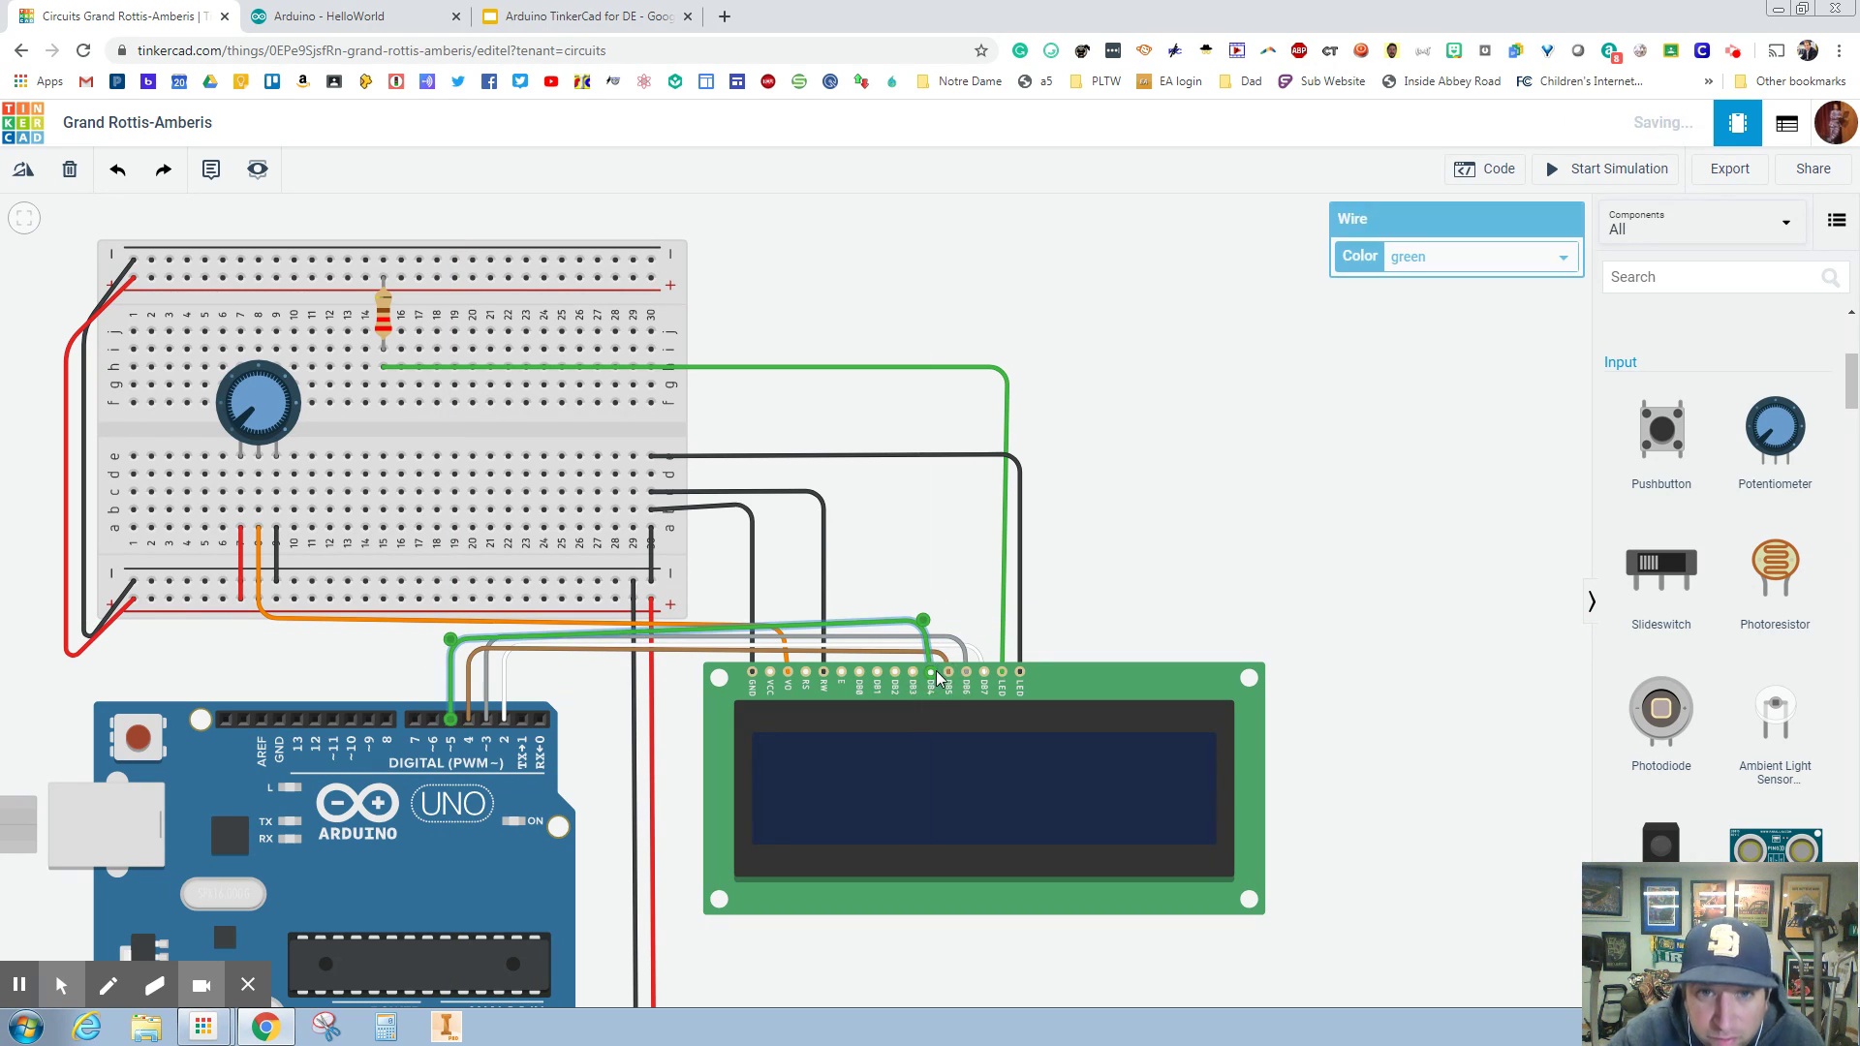
left_click(1452, 256)
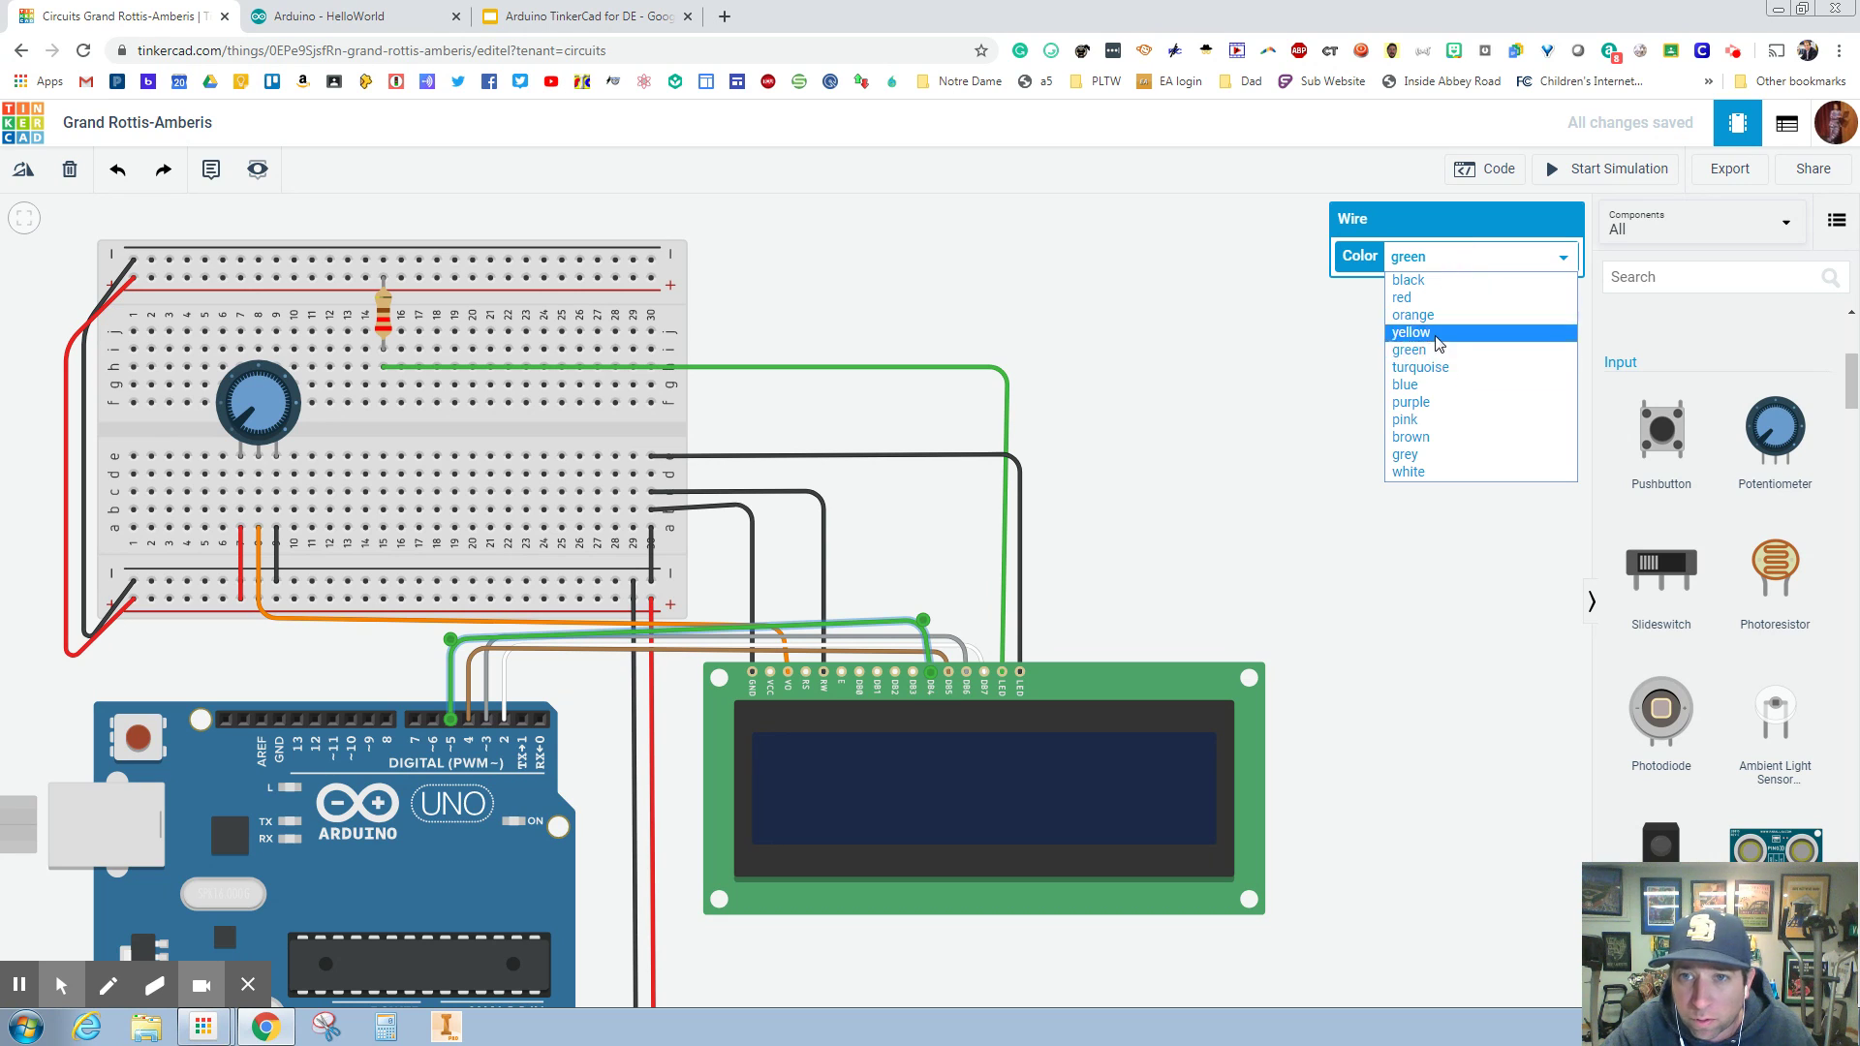
left_click(1424, 423)
left_click(1377, 428)
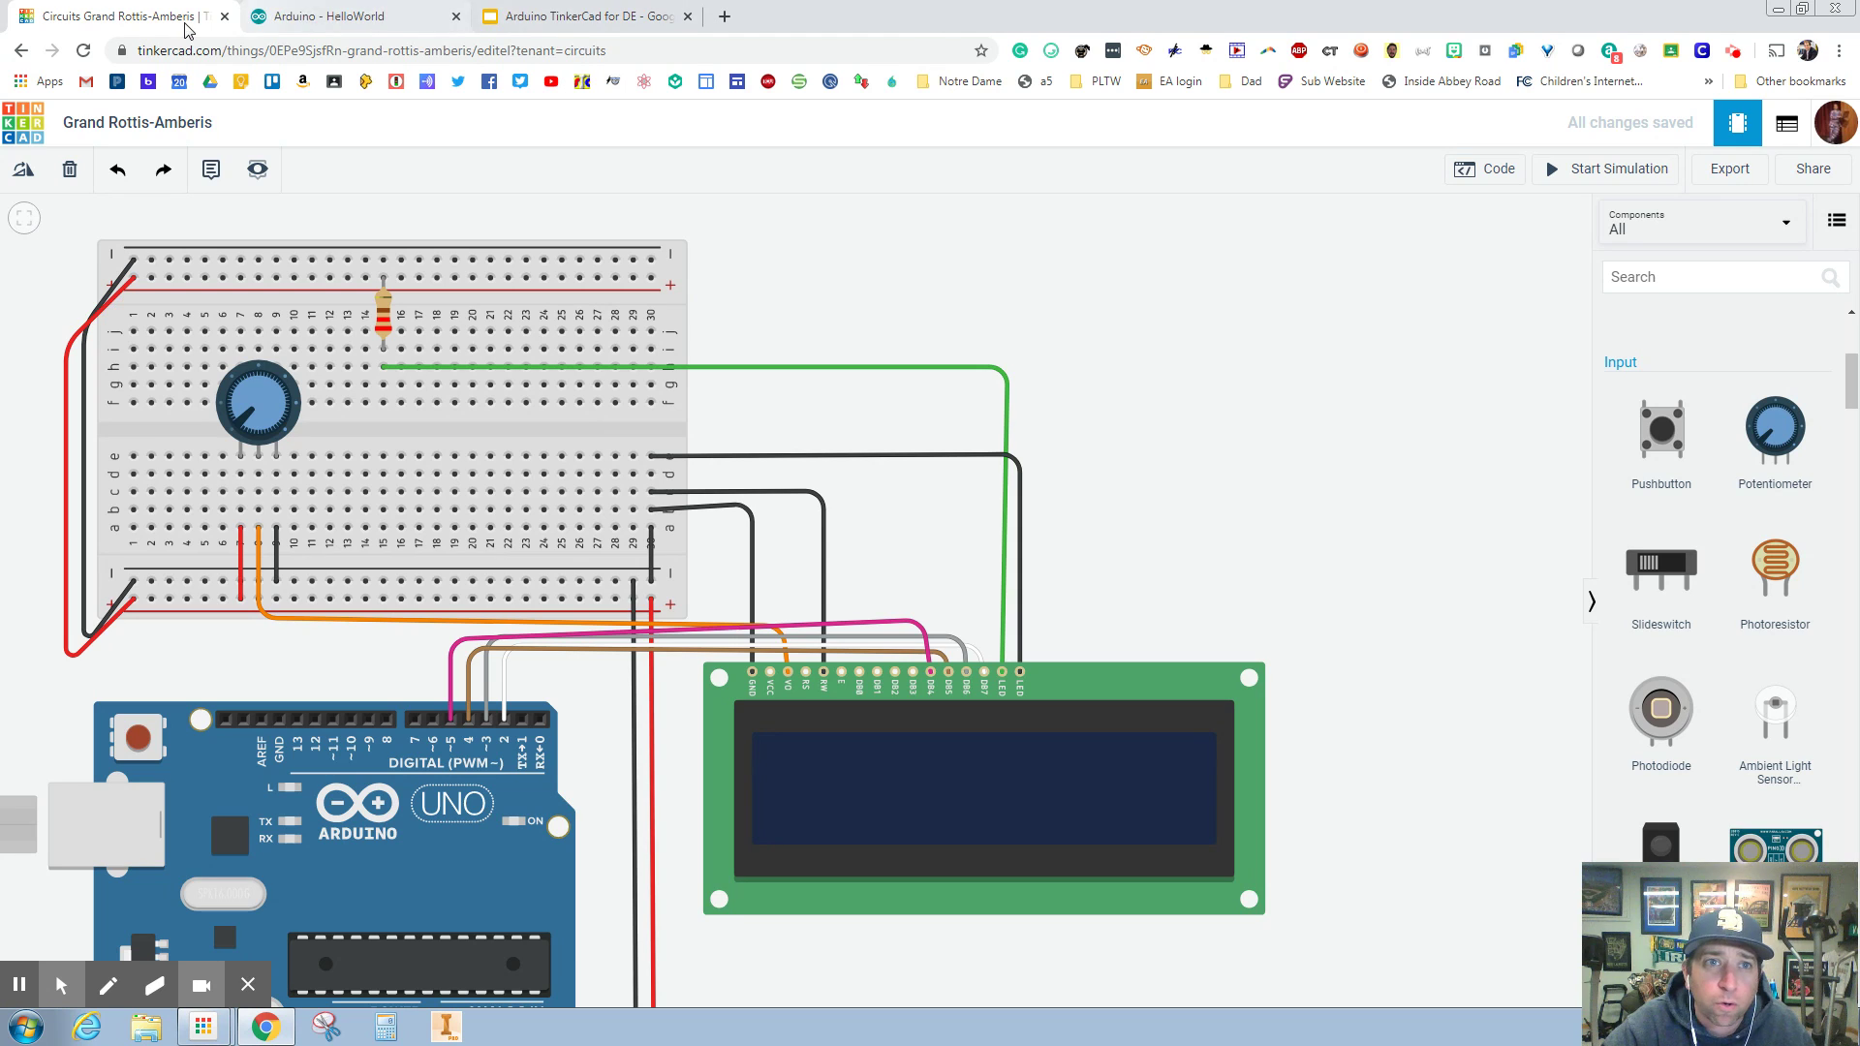
left_click(303, 17)
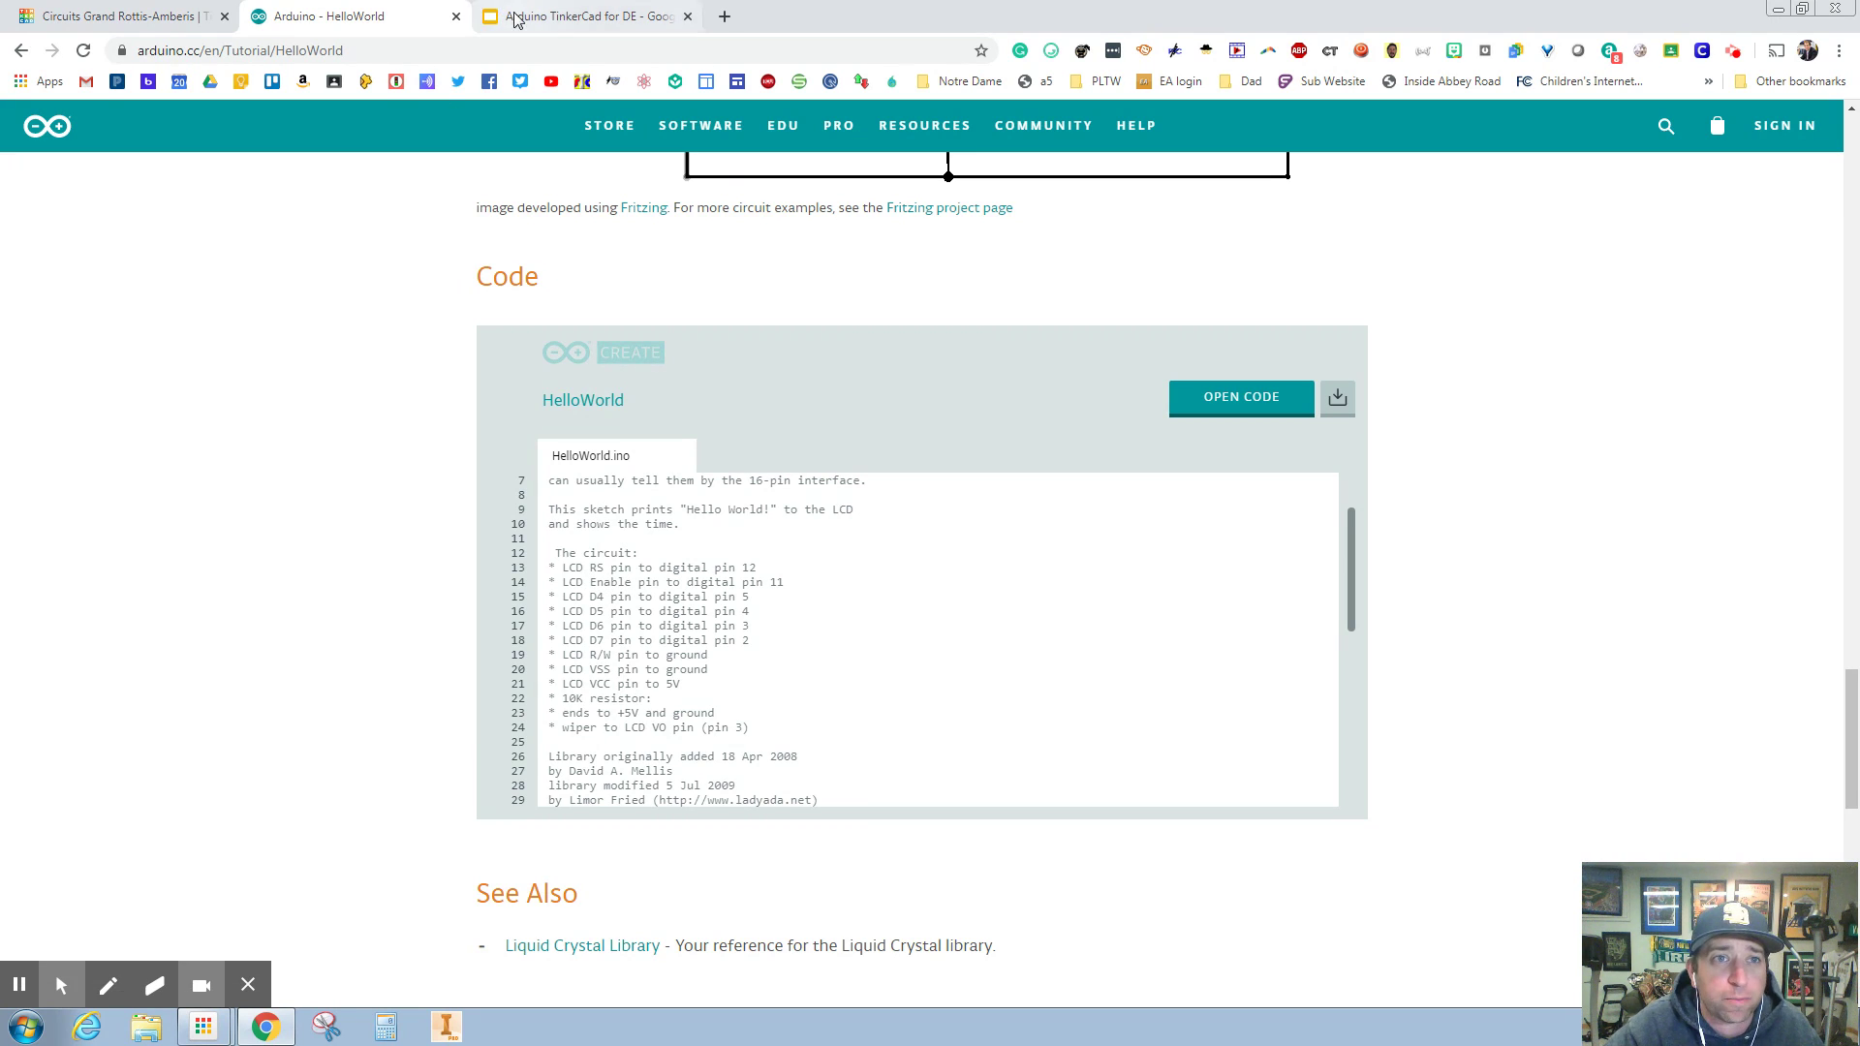
left_click(107, 17)
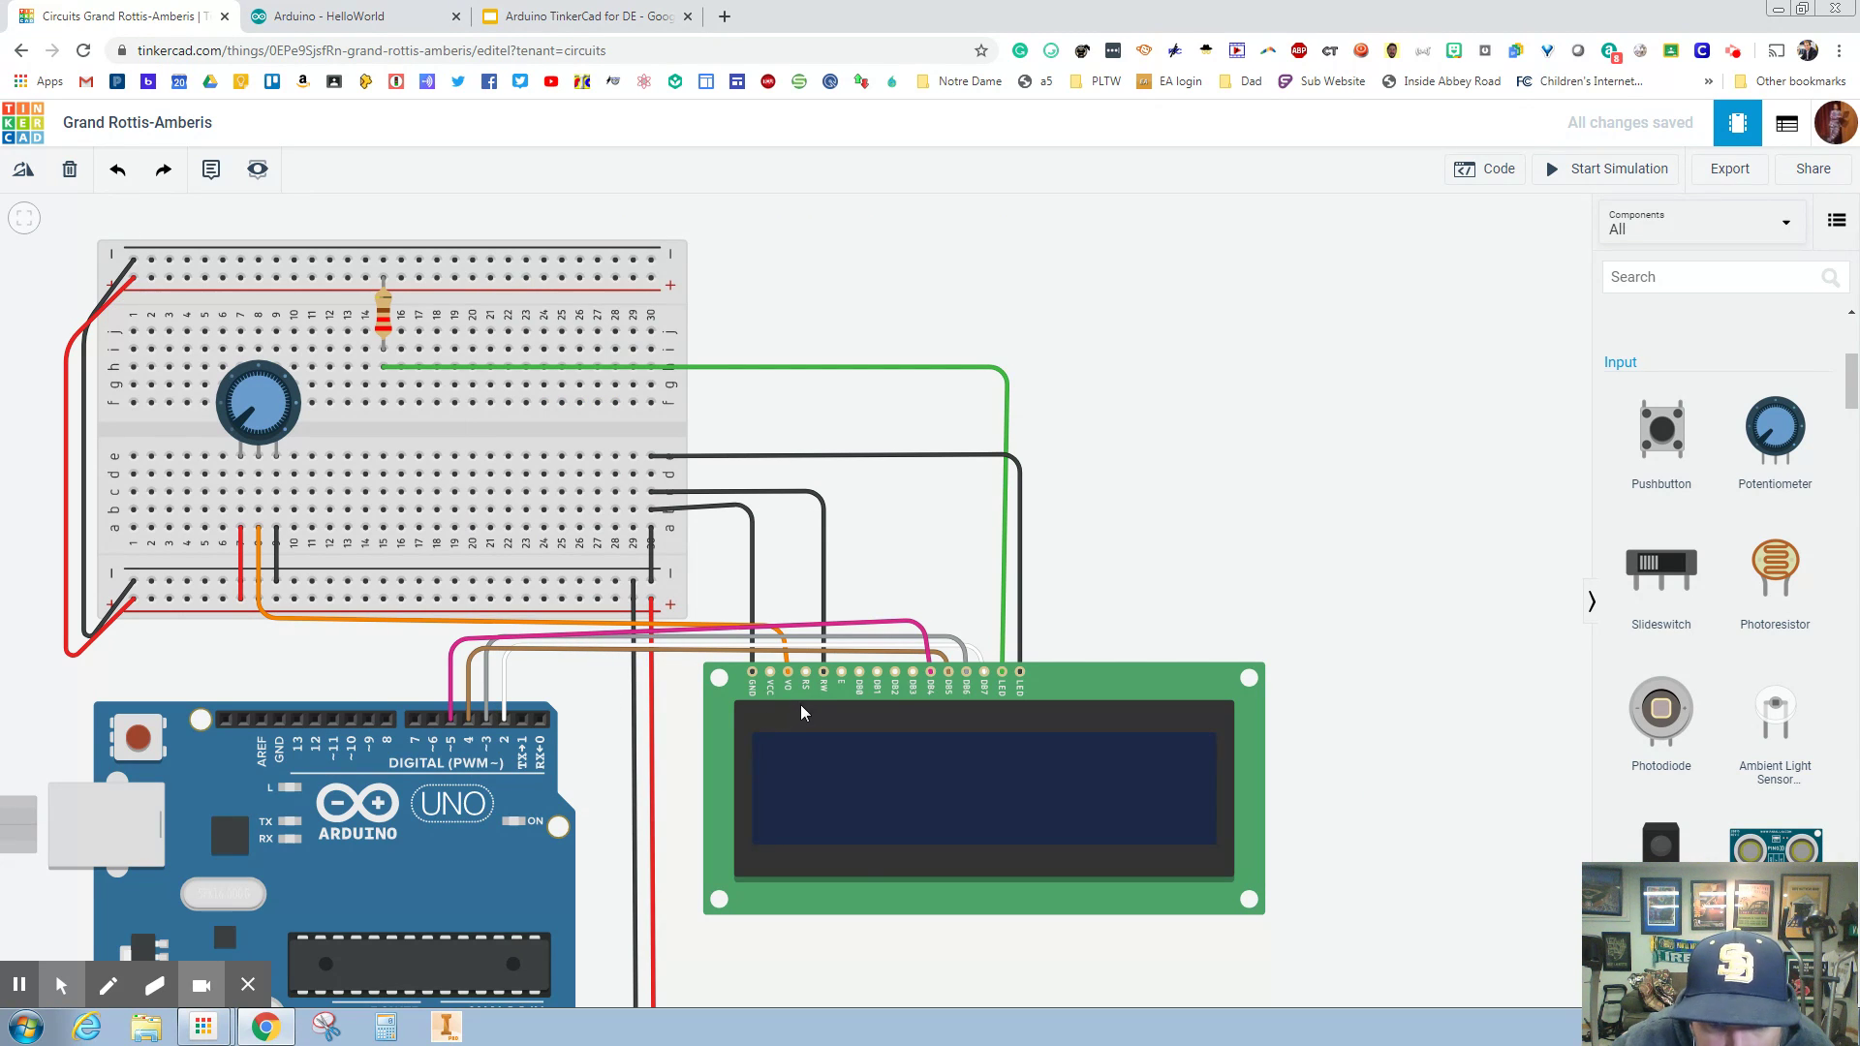
Step: Draw a purple wire from the LCD's E pin over to Arduino pin ~11
scroll(839, 708, "up", 3)
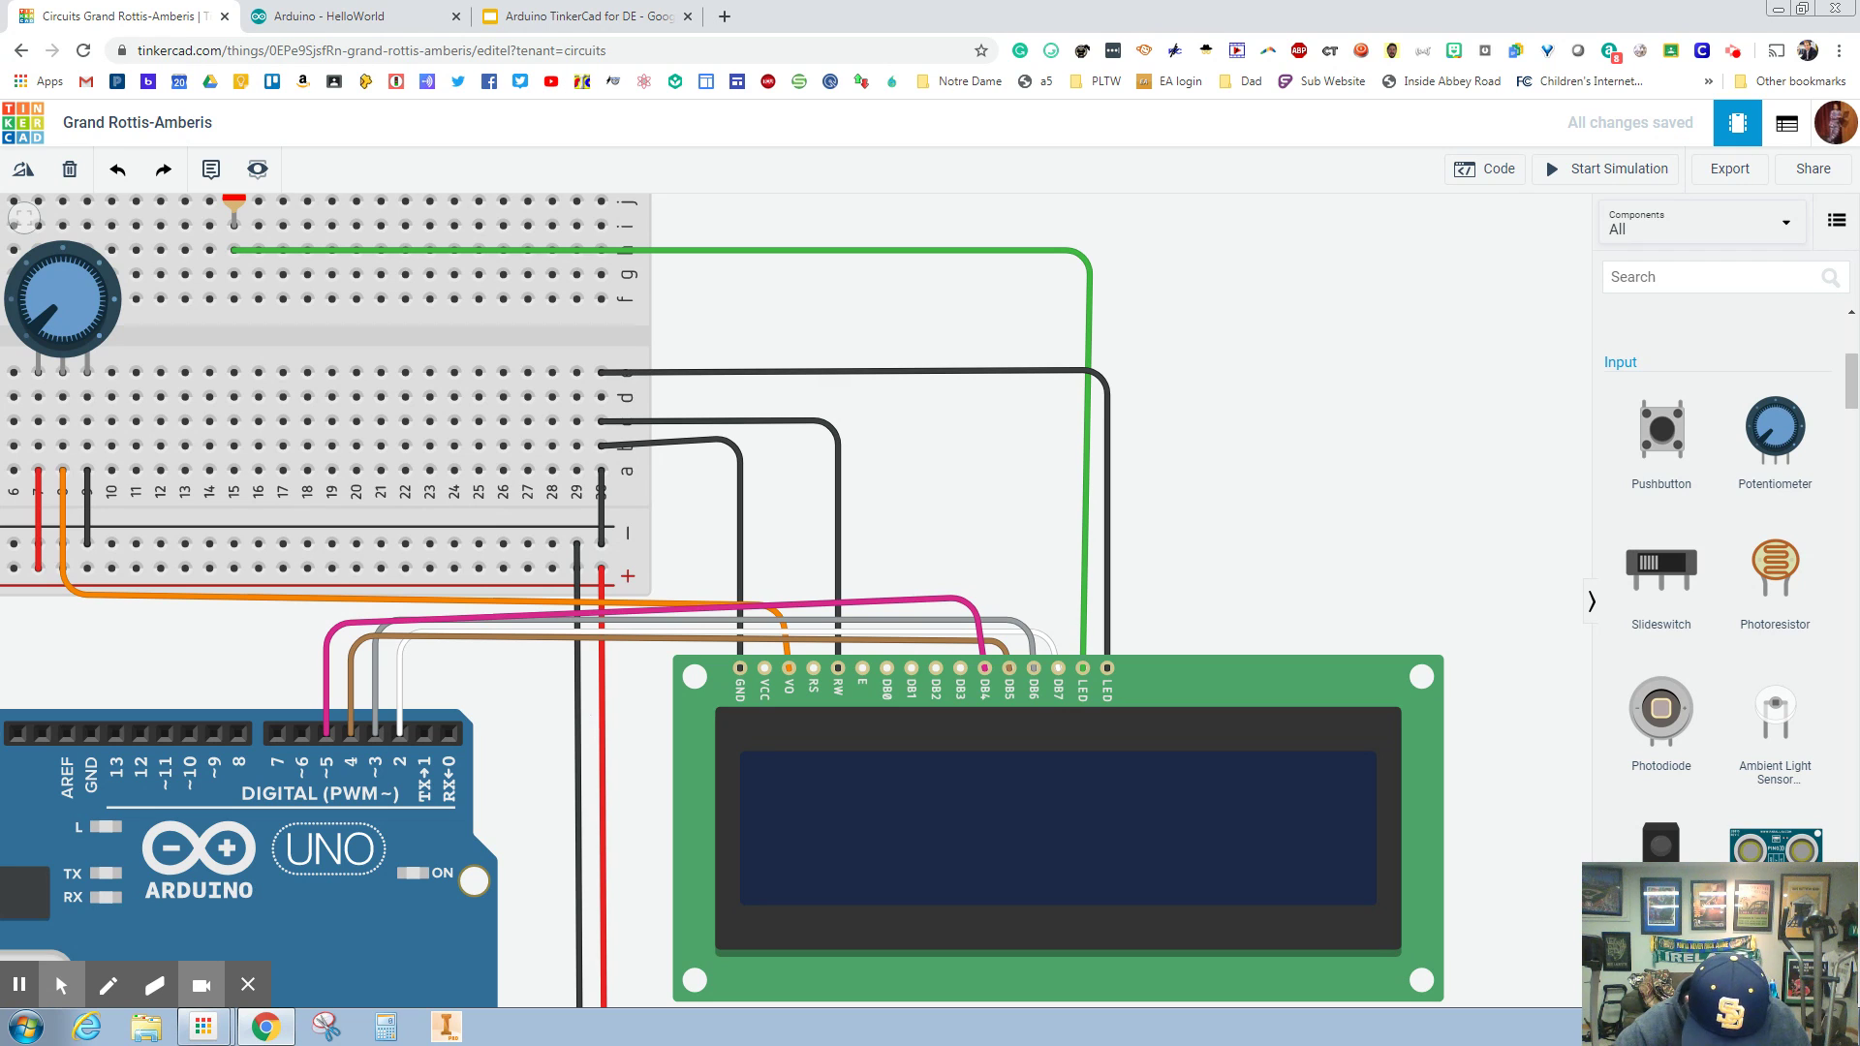
left_click(862, 668)
left_click(862, 570)
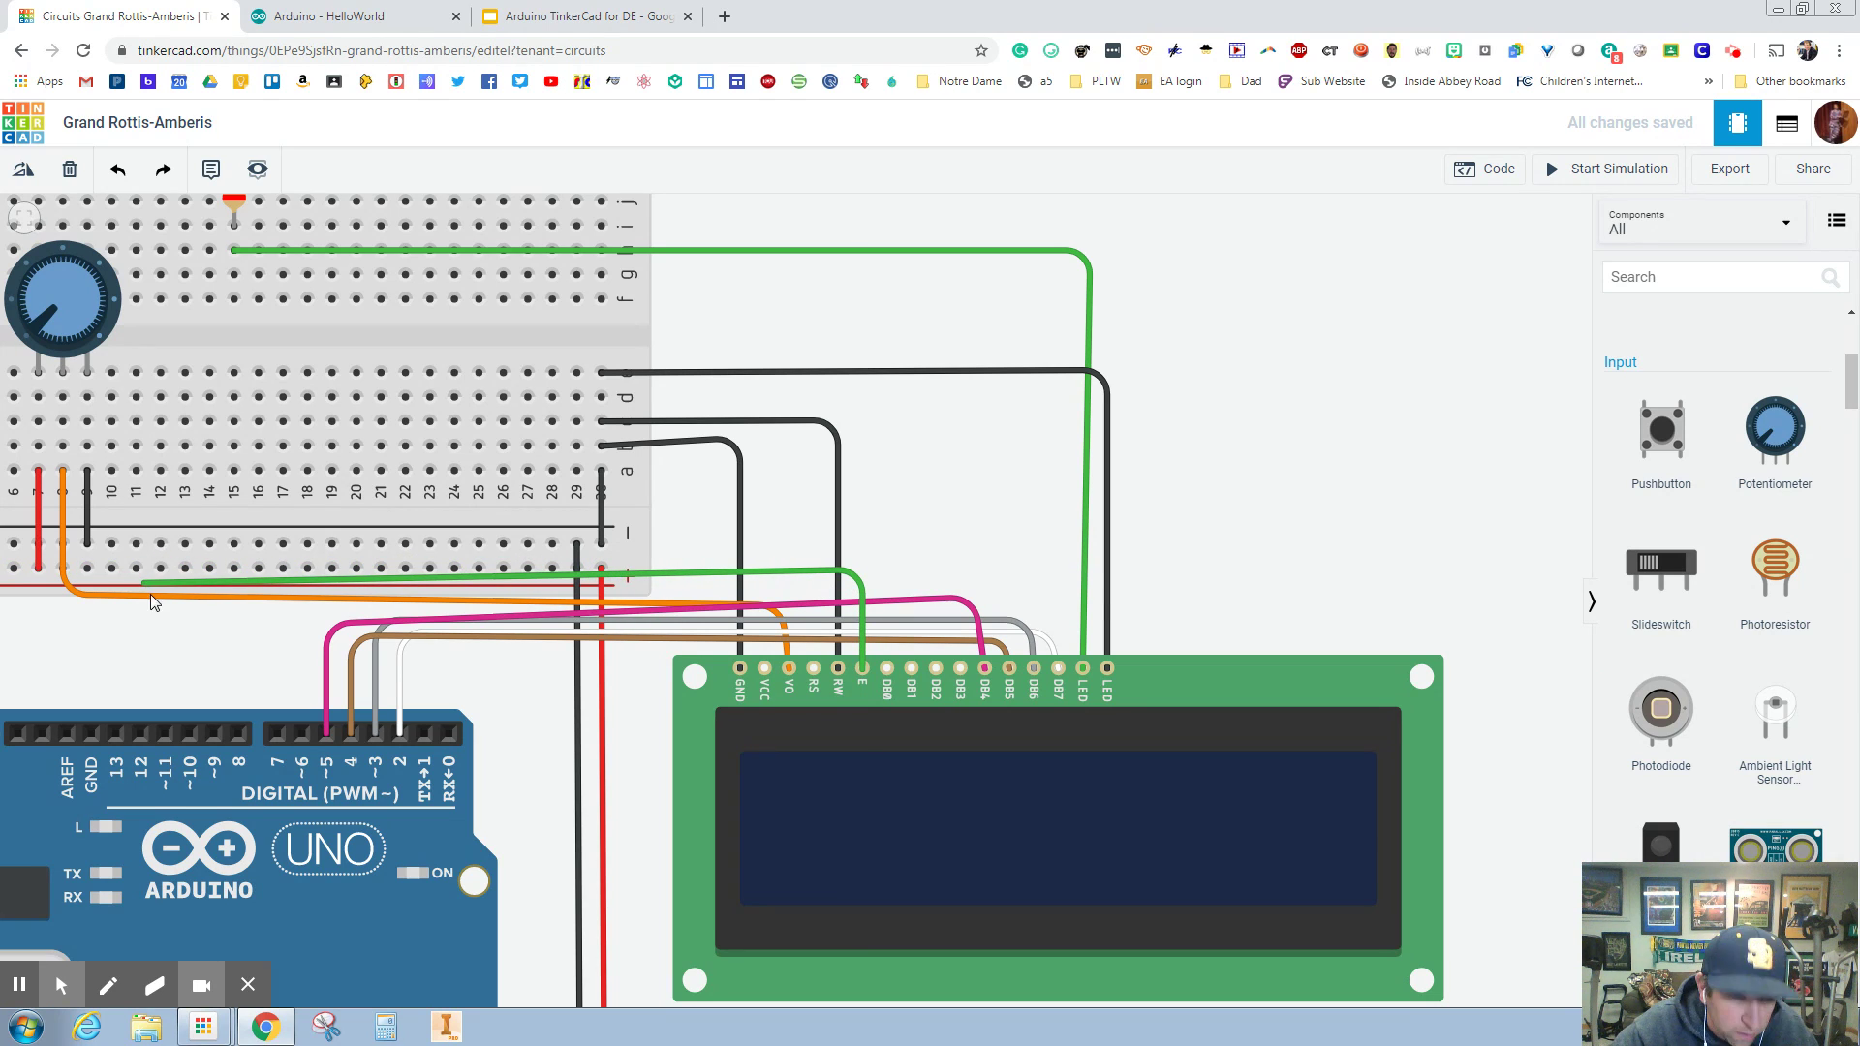
left_click(158, 639)
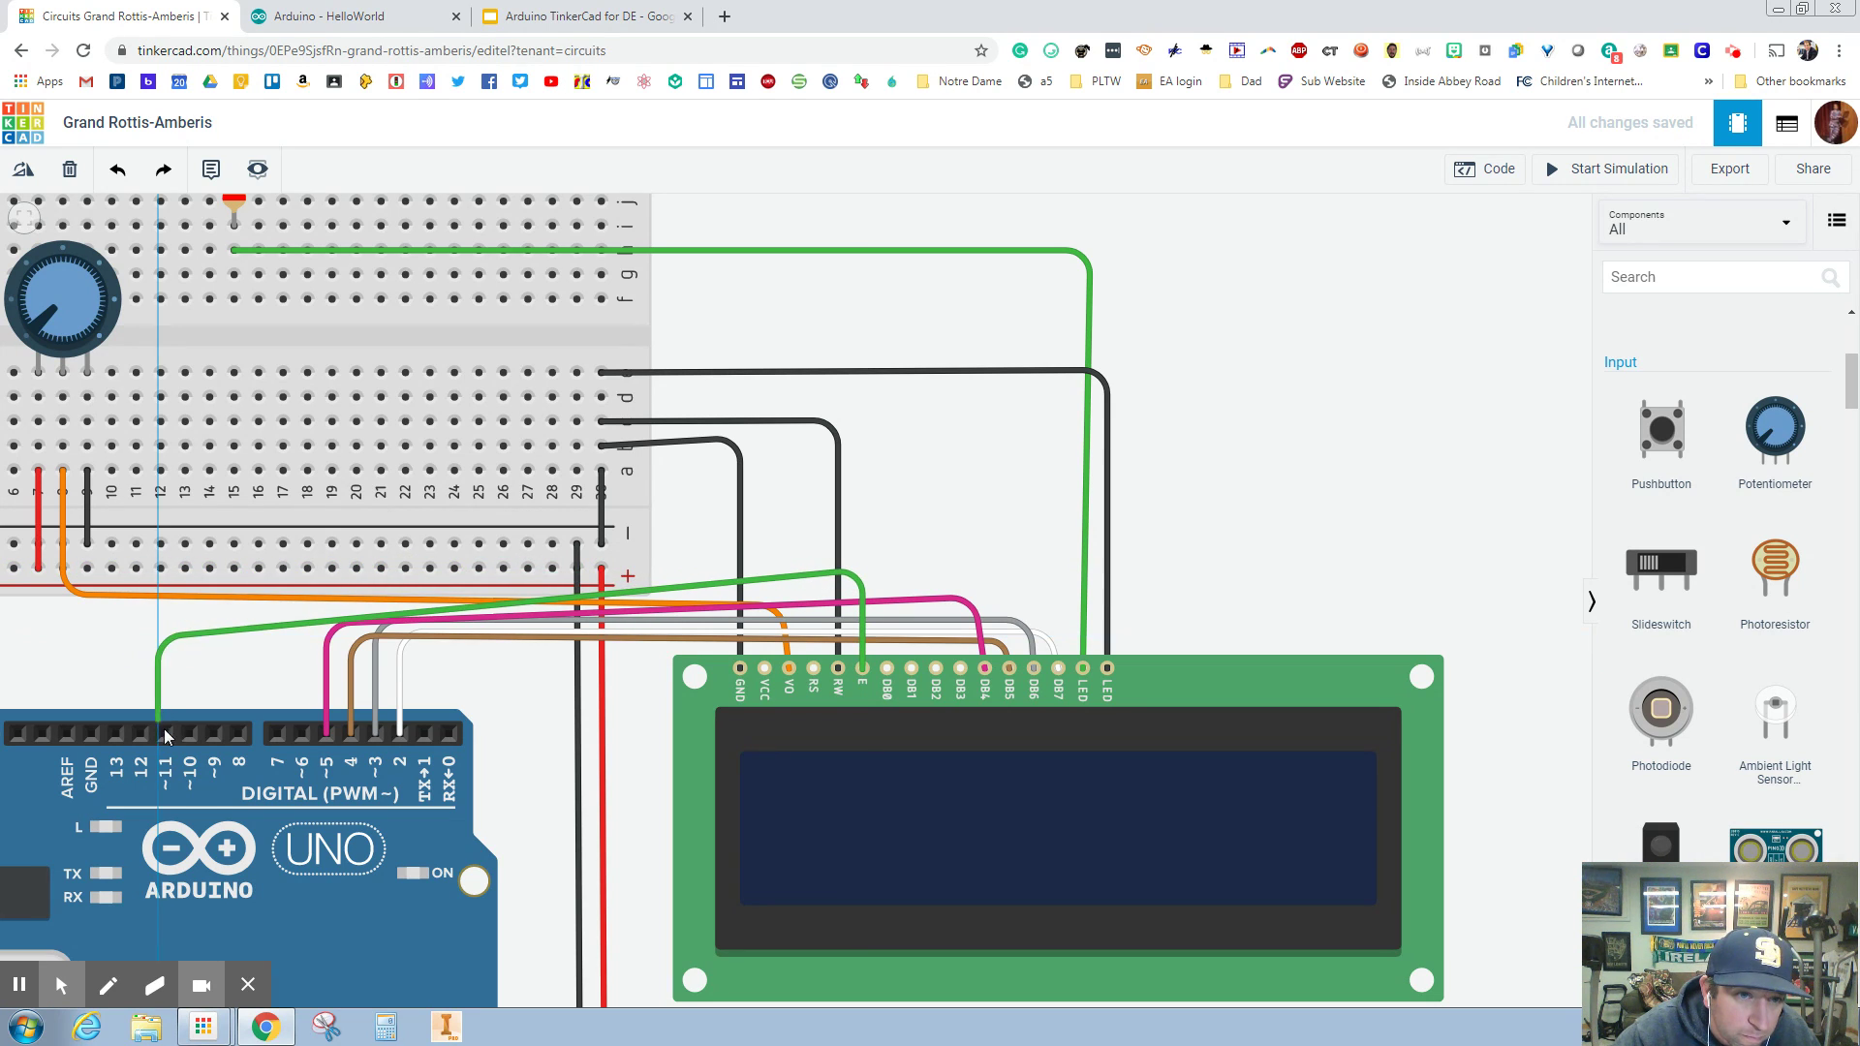
left_click(165, 733)
left_click(1416, 257)
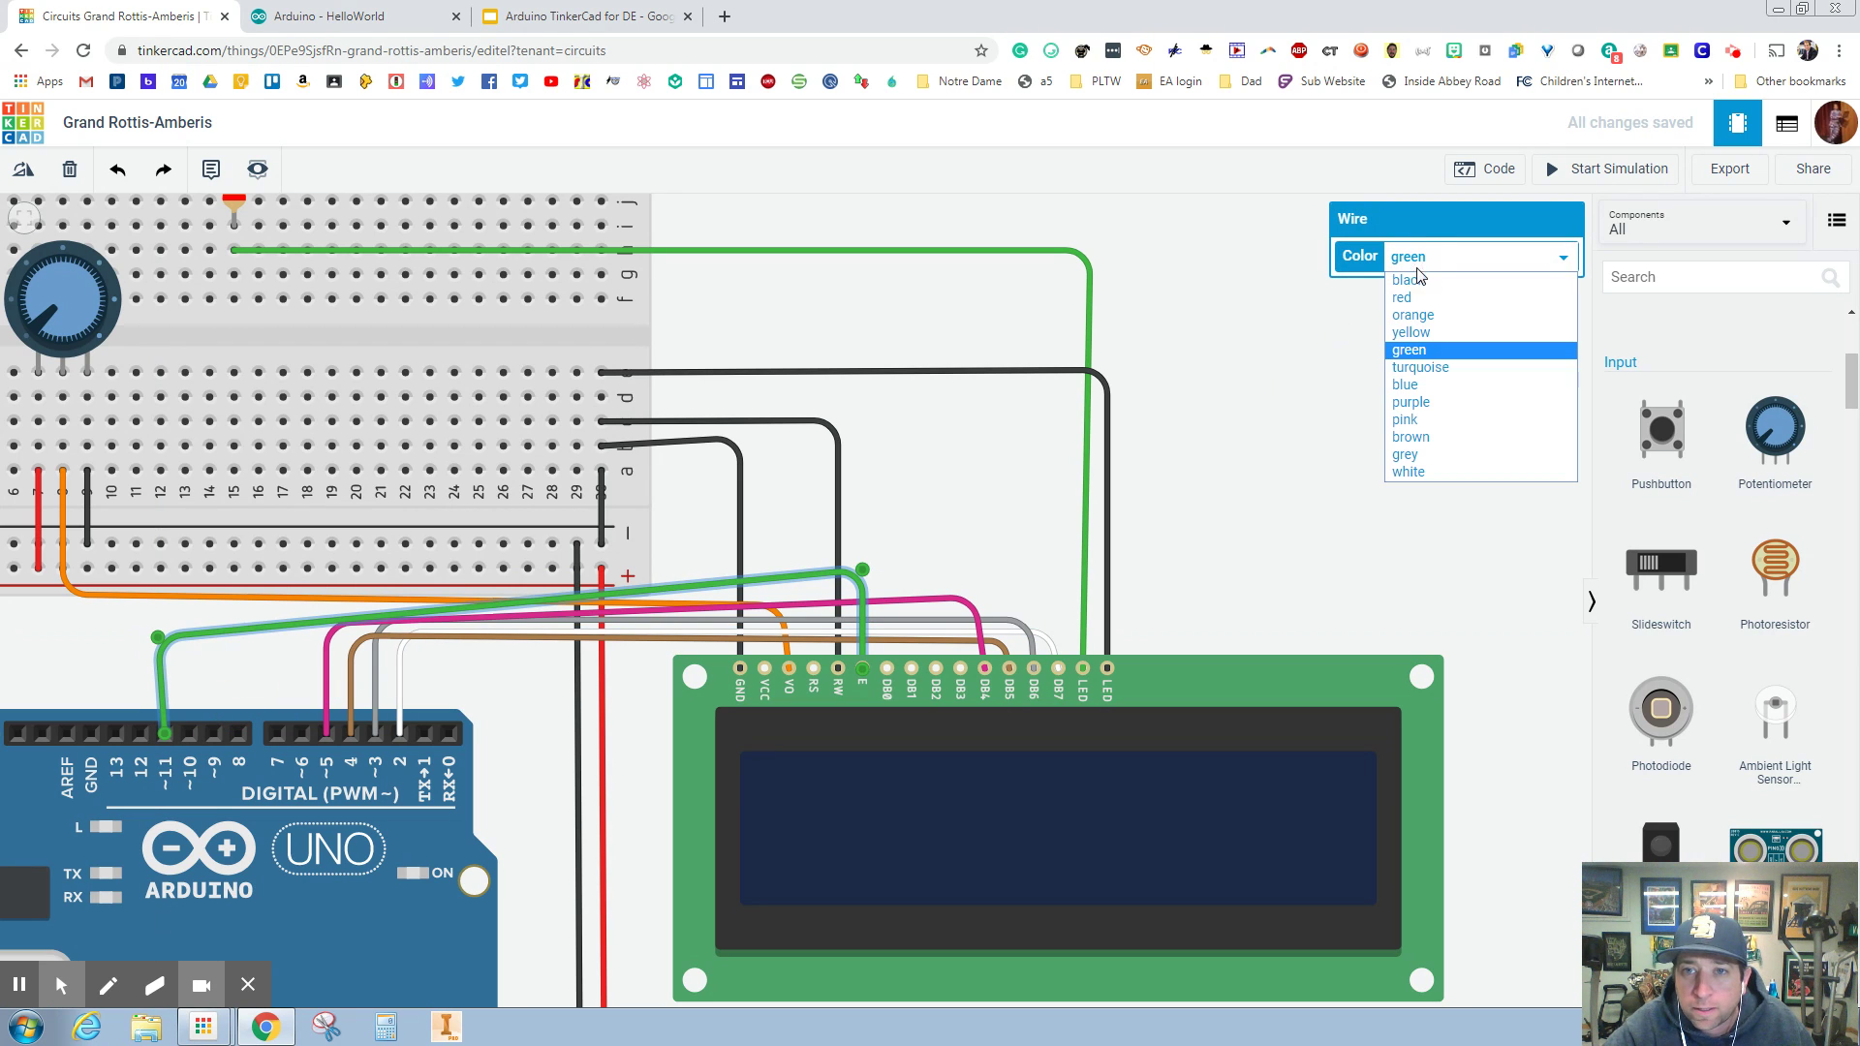
left_click(1416, 409)
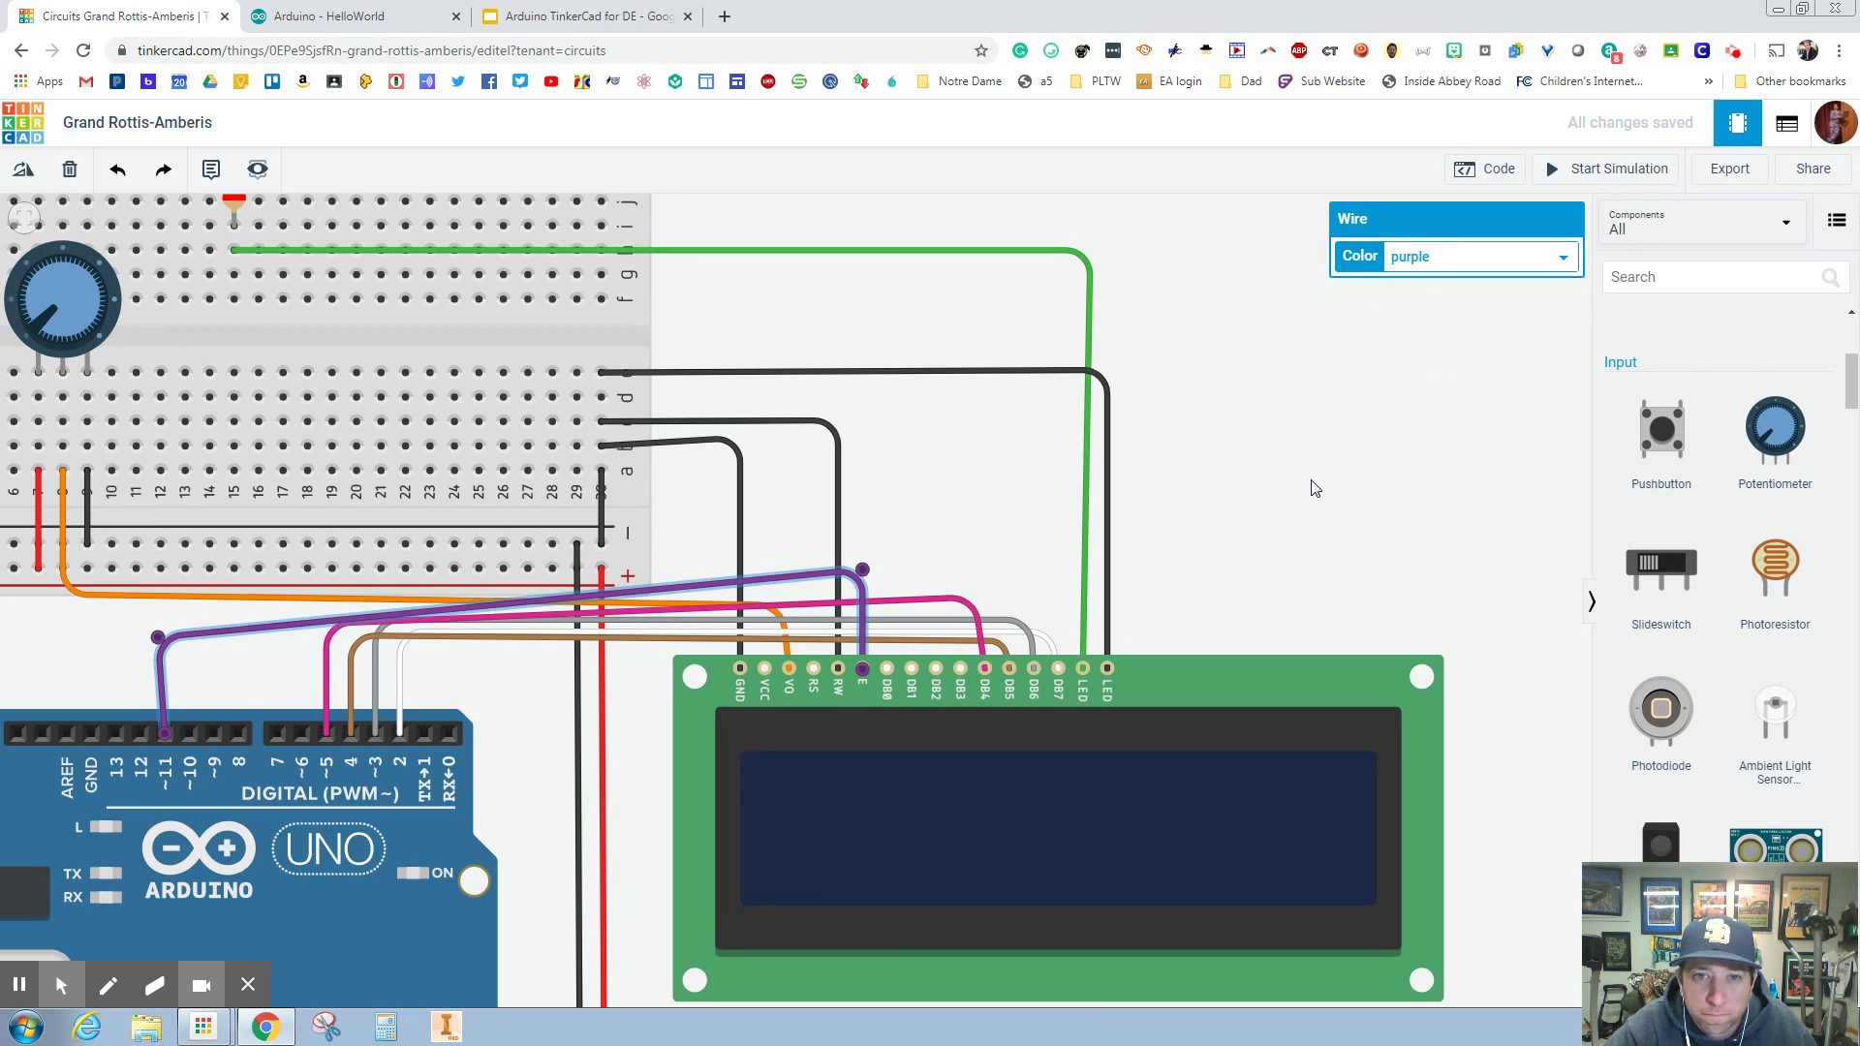
left_click(1312, 490)
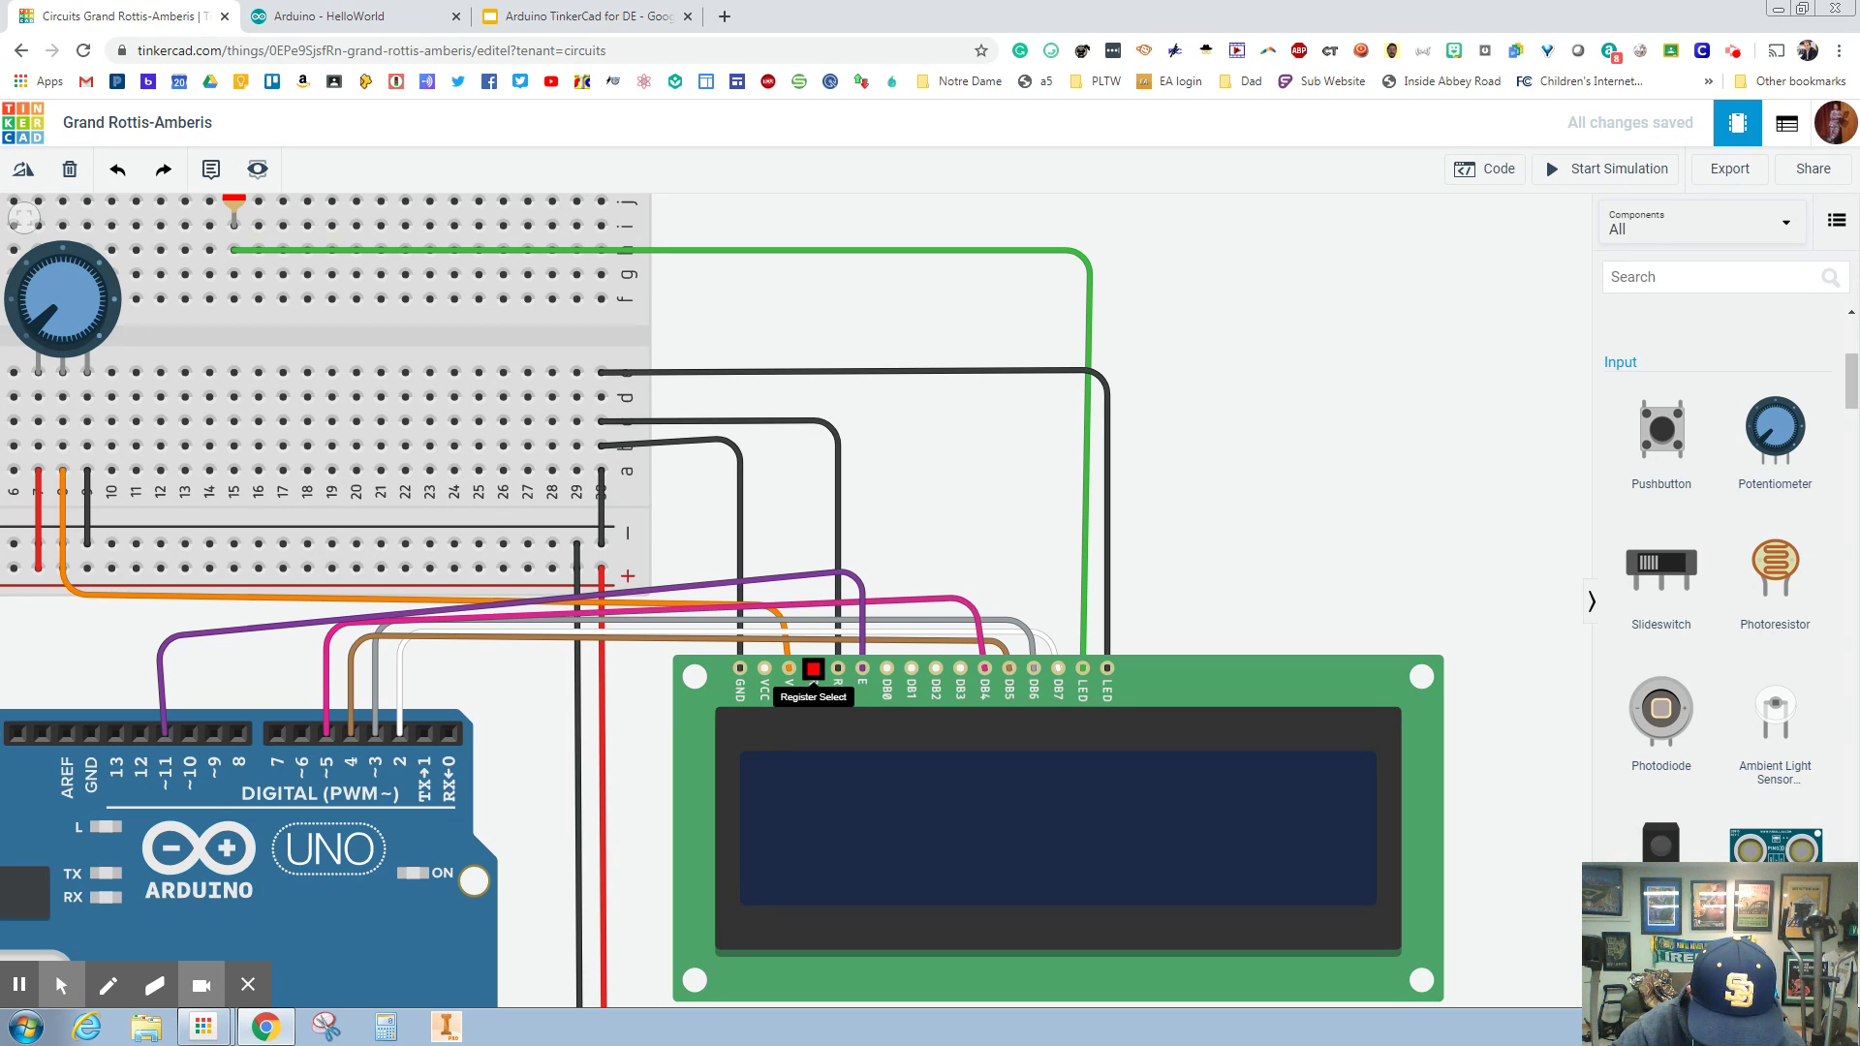
Step: Draw a blue wire from the LCD's Register Select pin, bent above the board, to Arduino pin 12
left_click(813, 668)
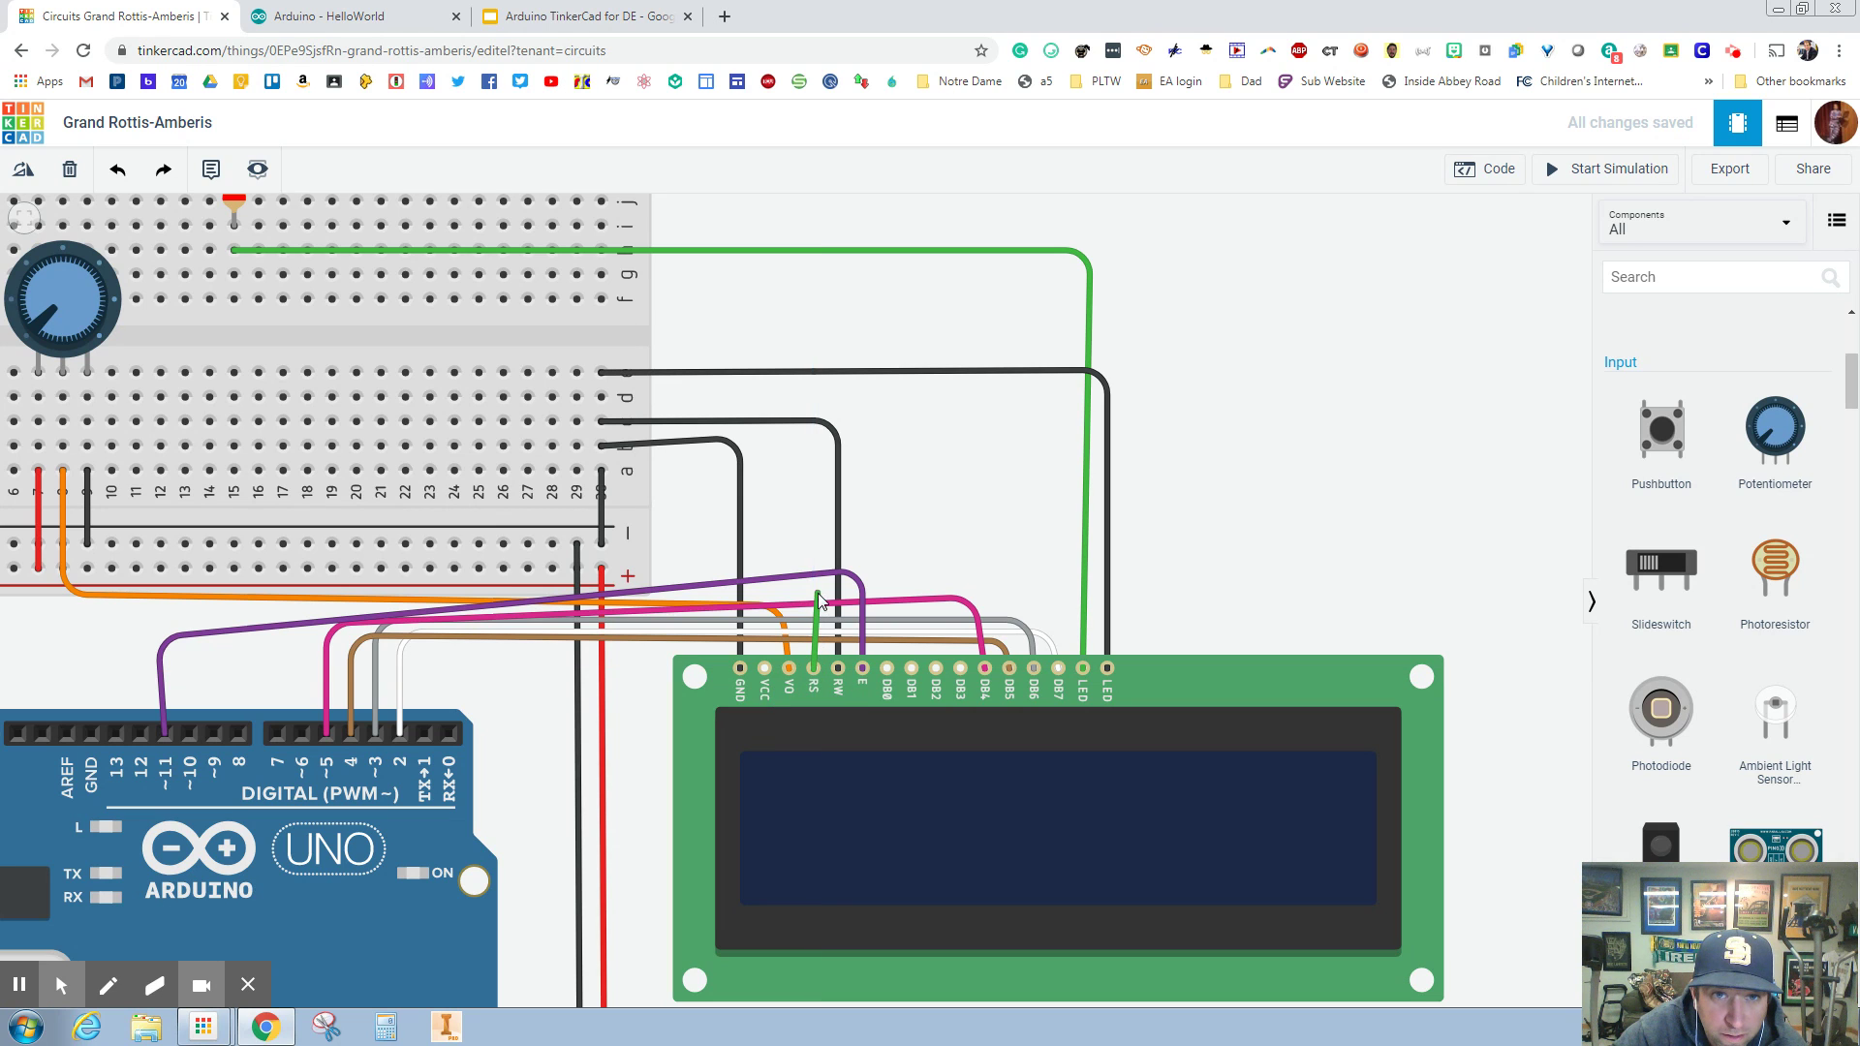
left_click(812, 548)
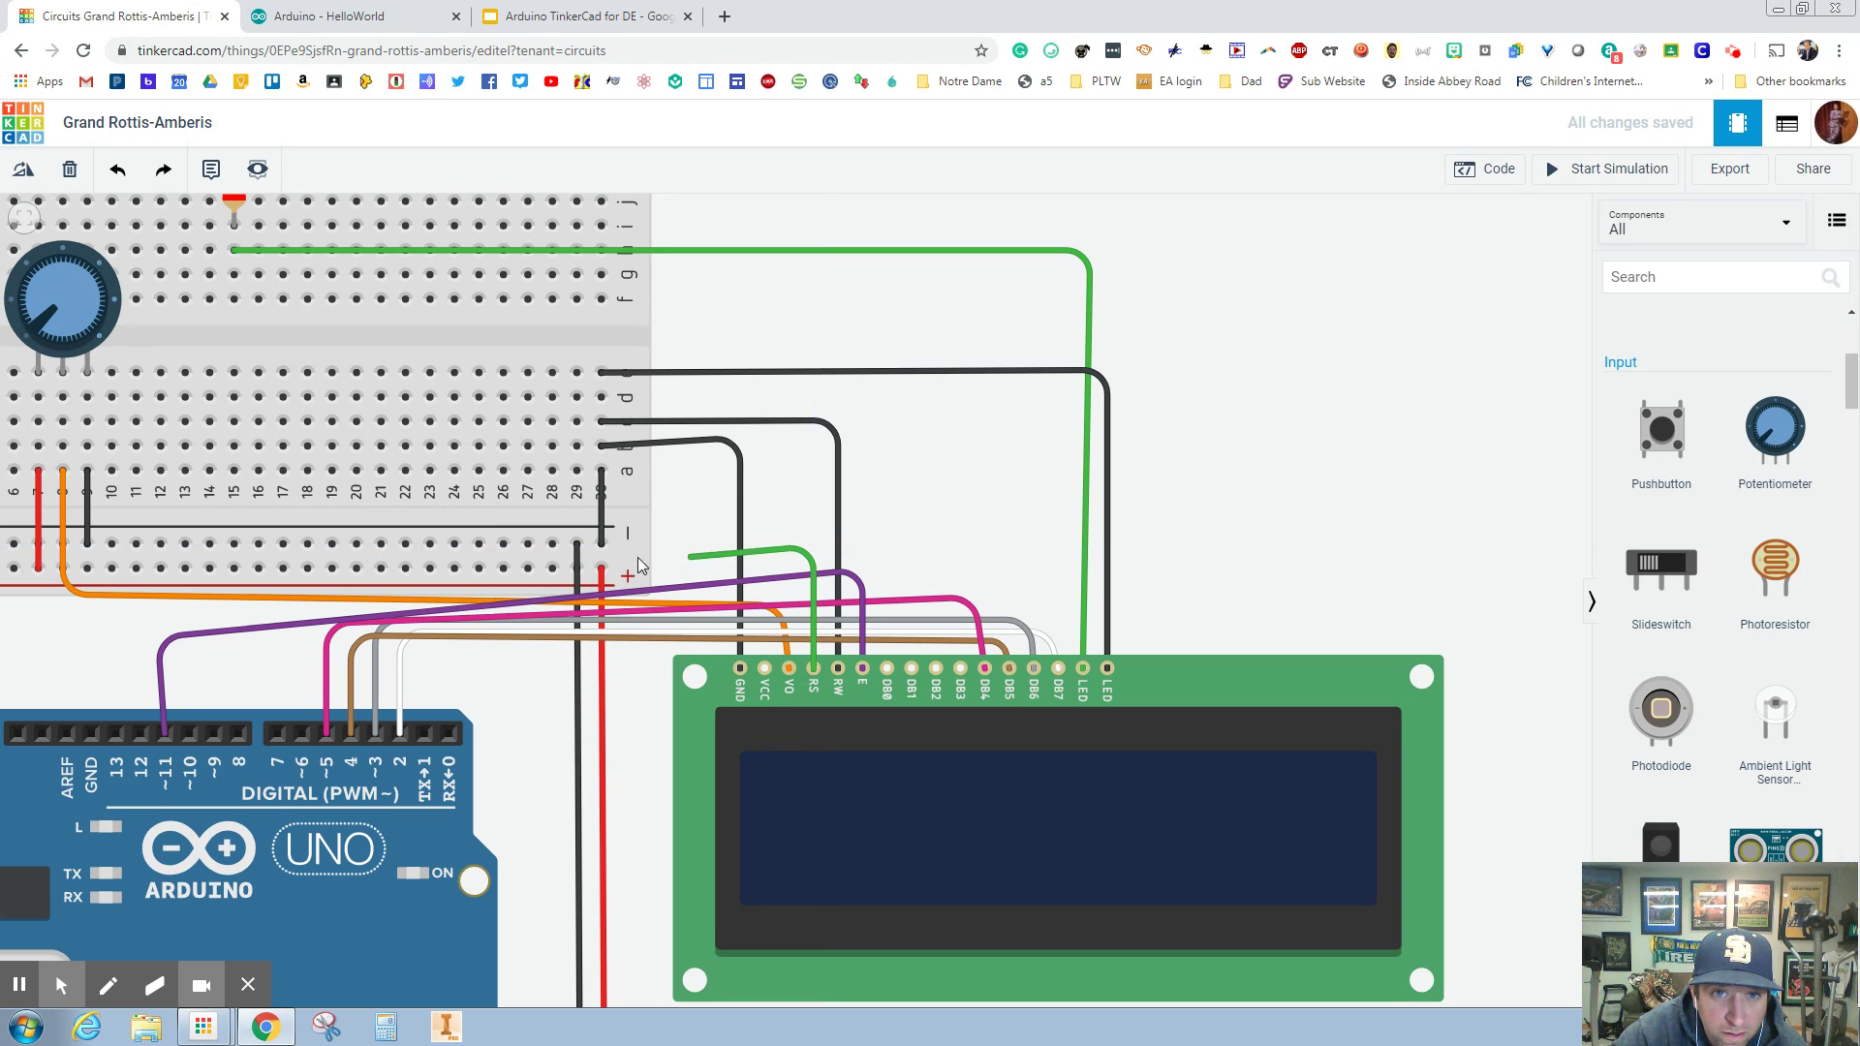
left_click(307, 543)
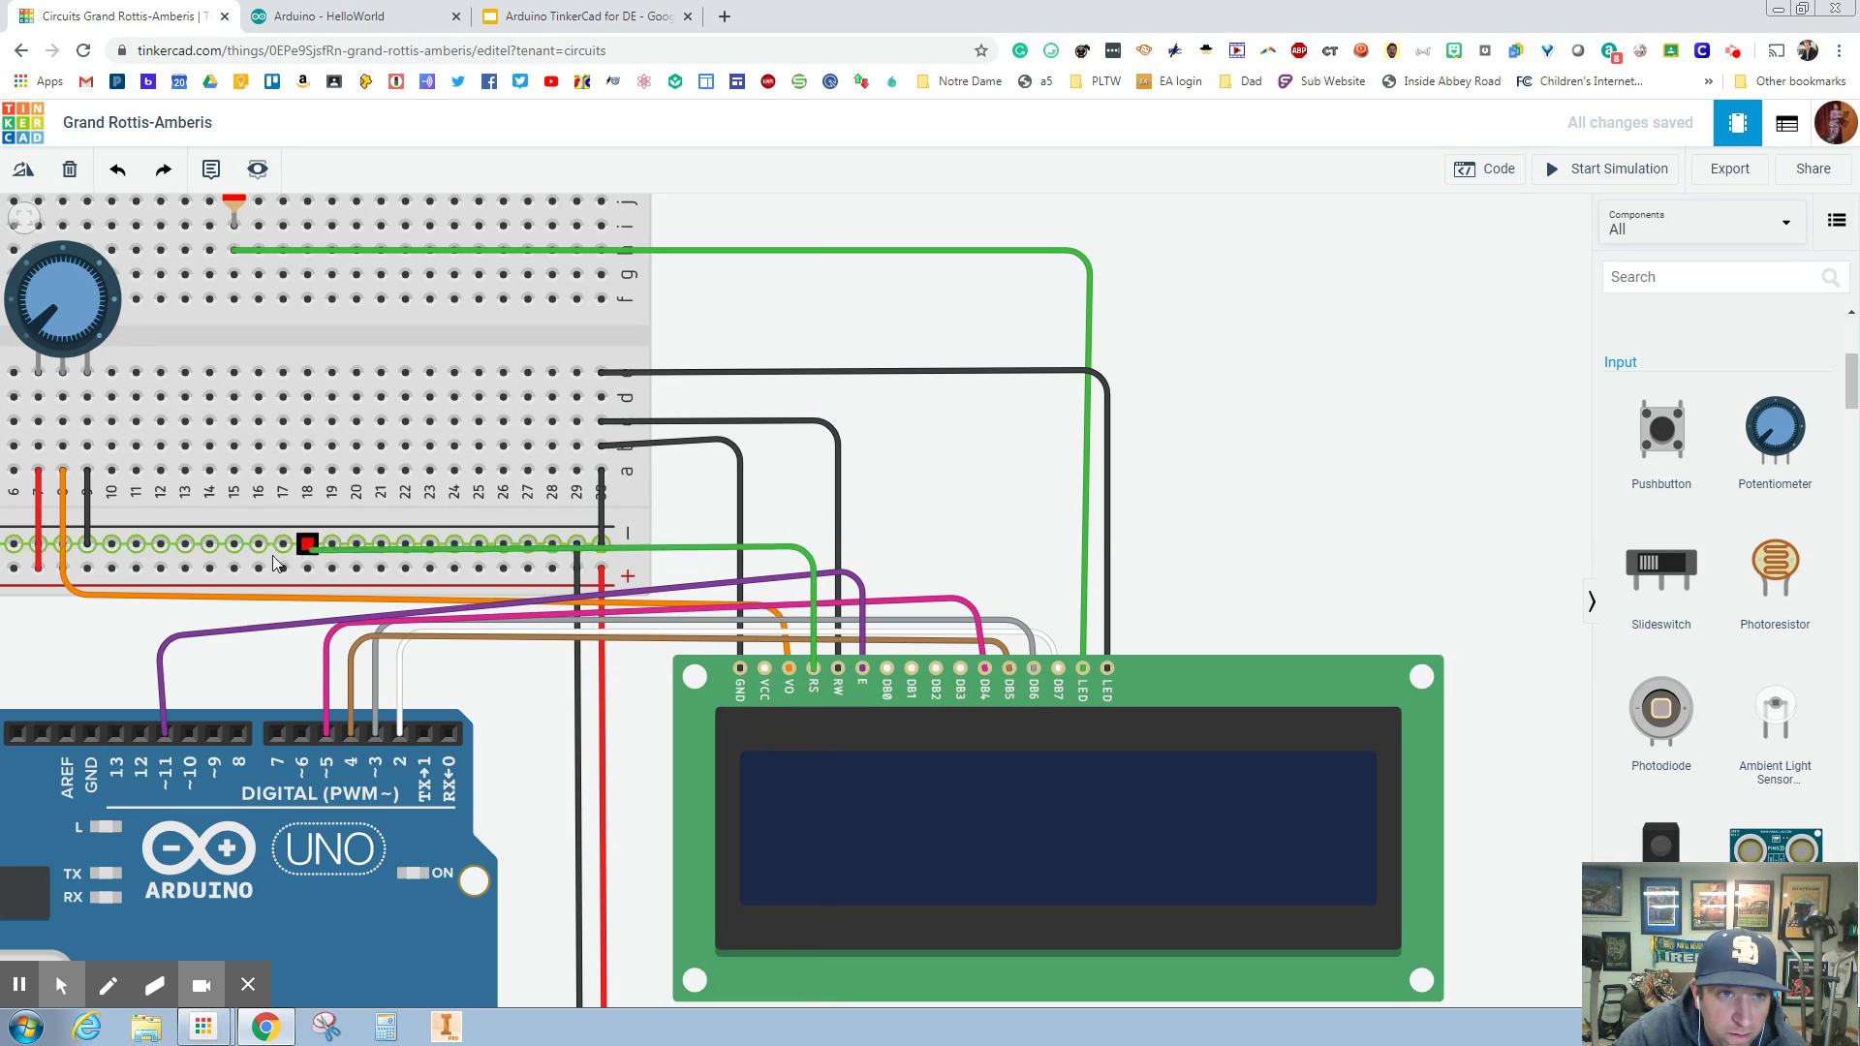
left_click(135, 625)
left_click(140, 734)
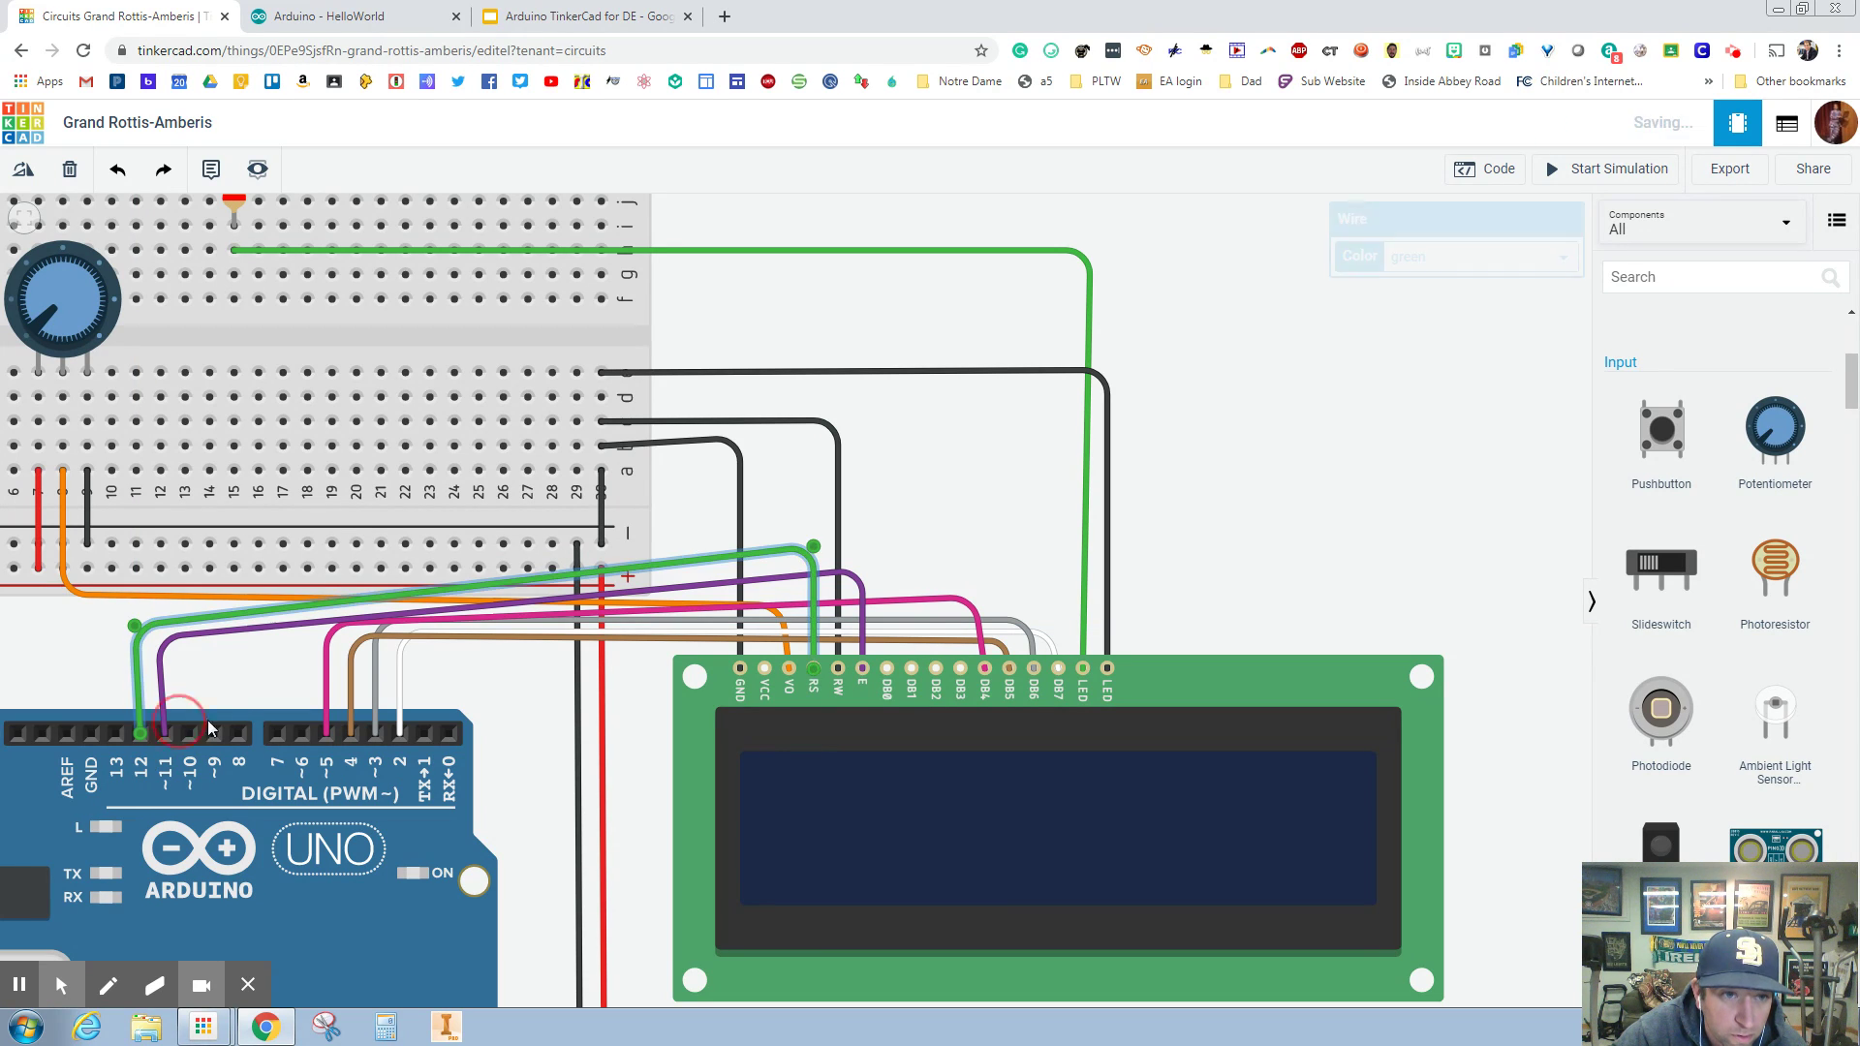
left_click(1402, 258)
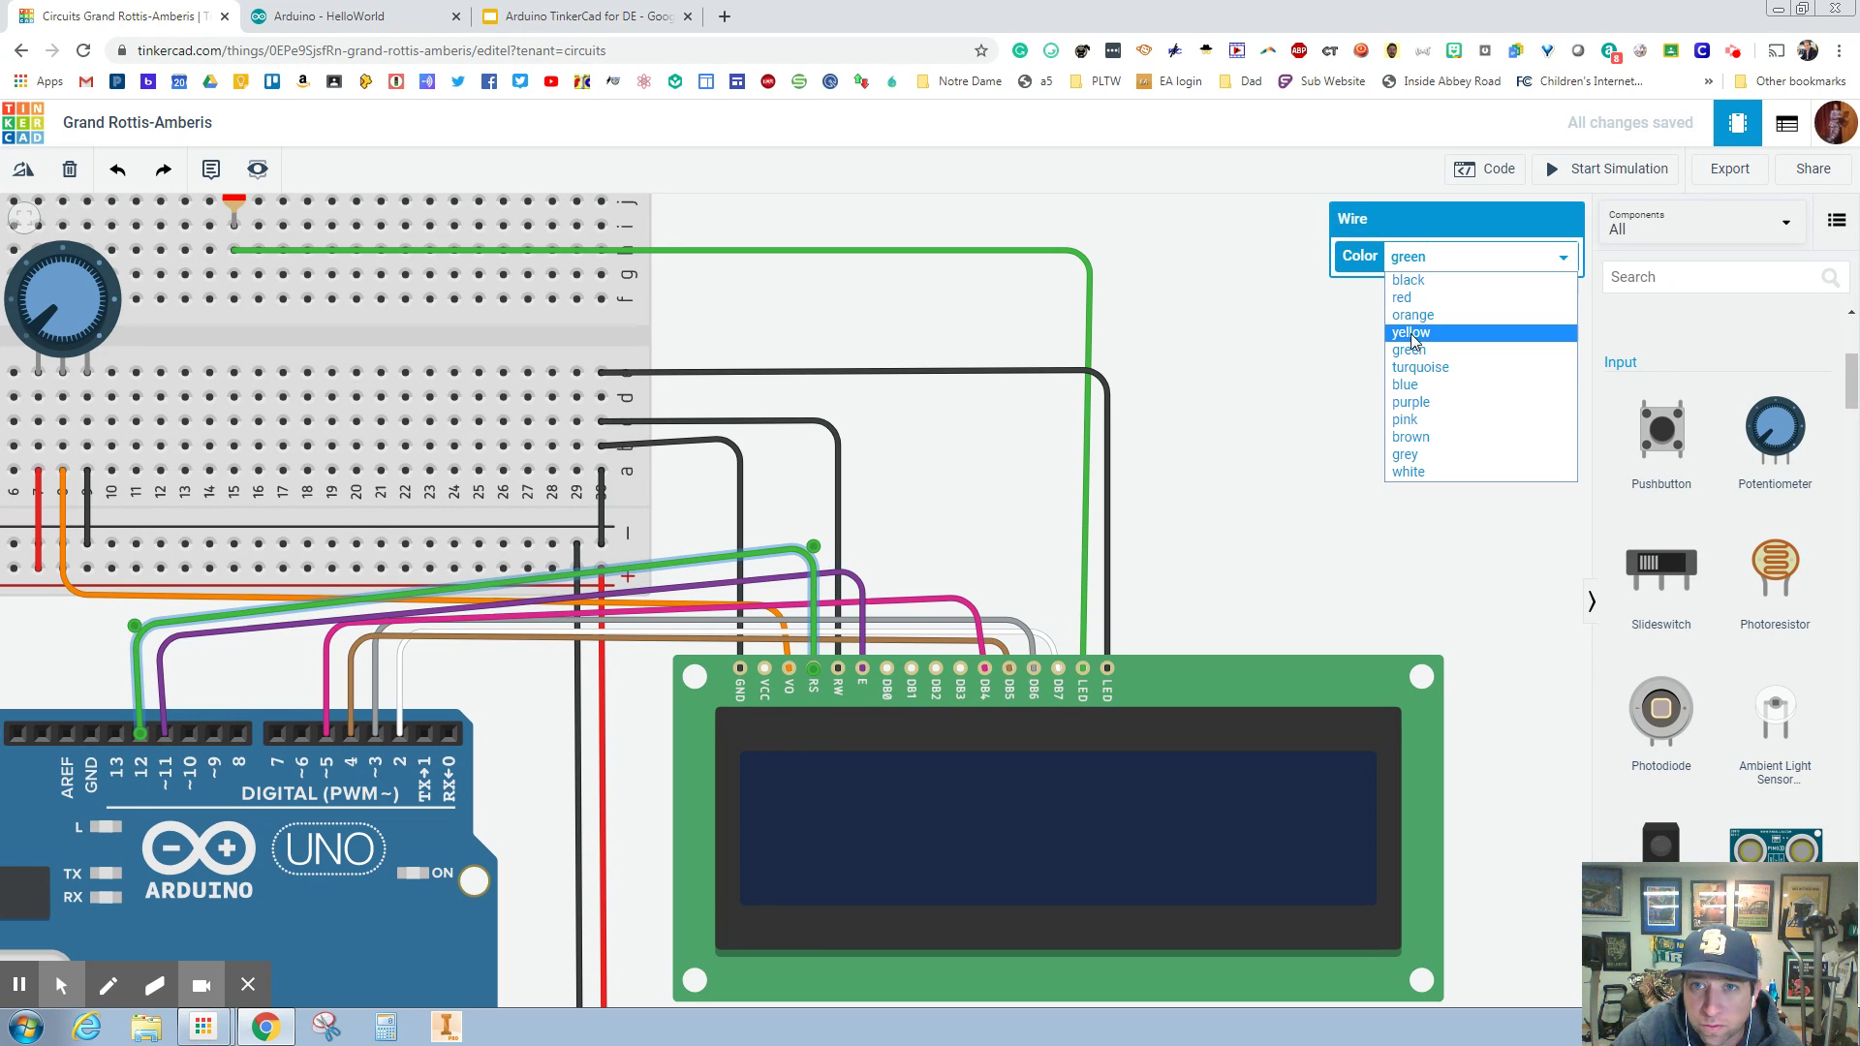
left_click(1424, 388)
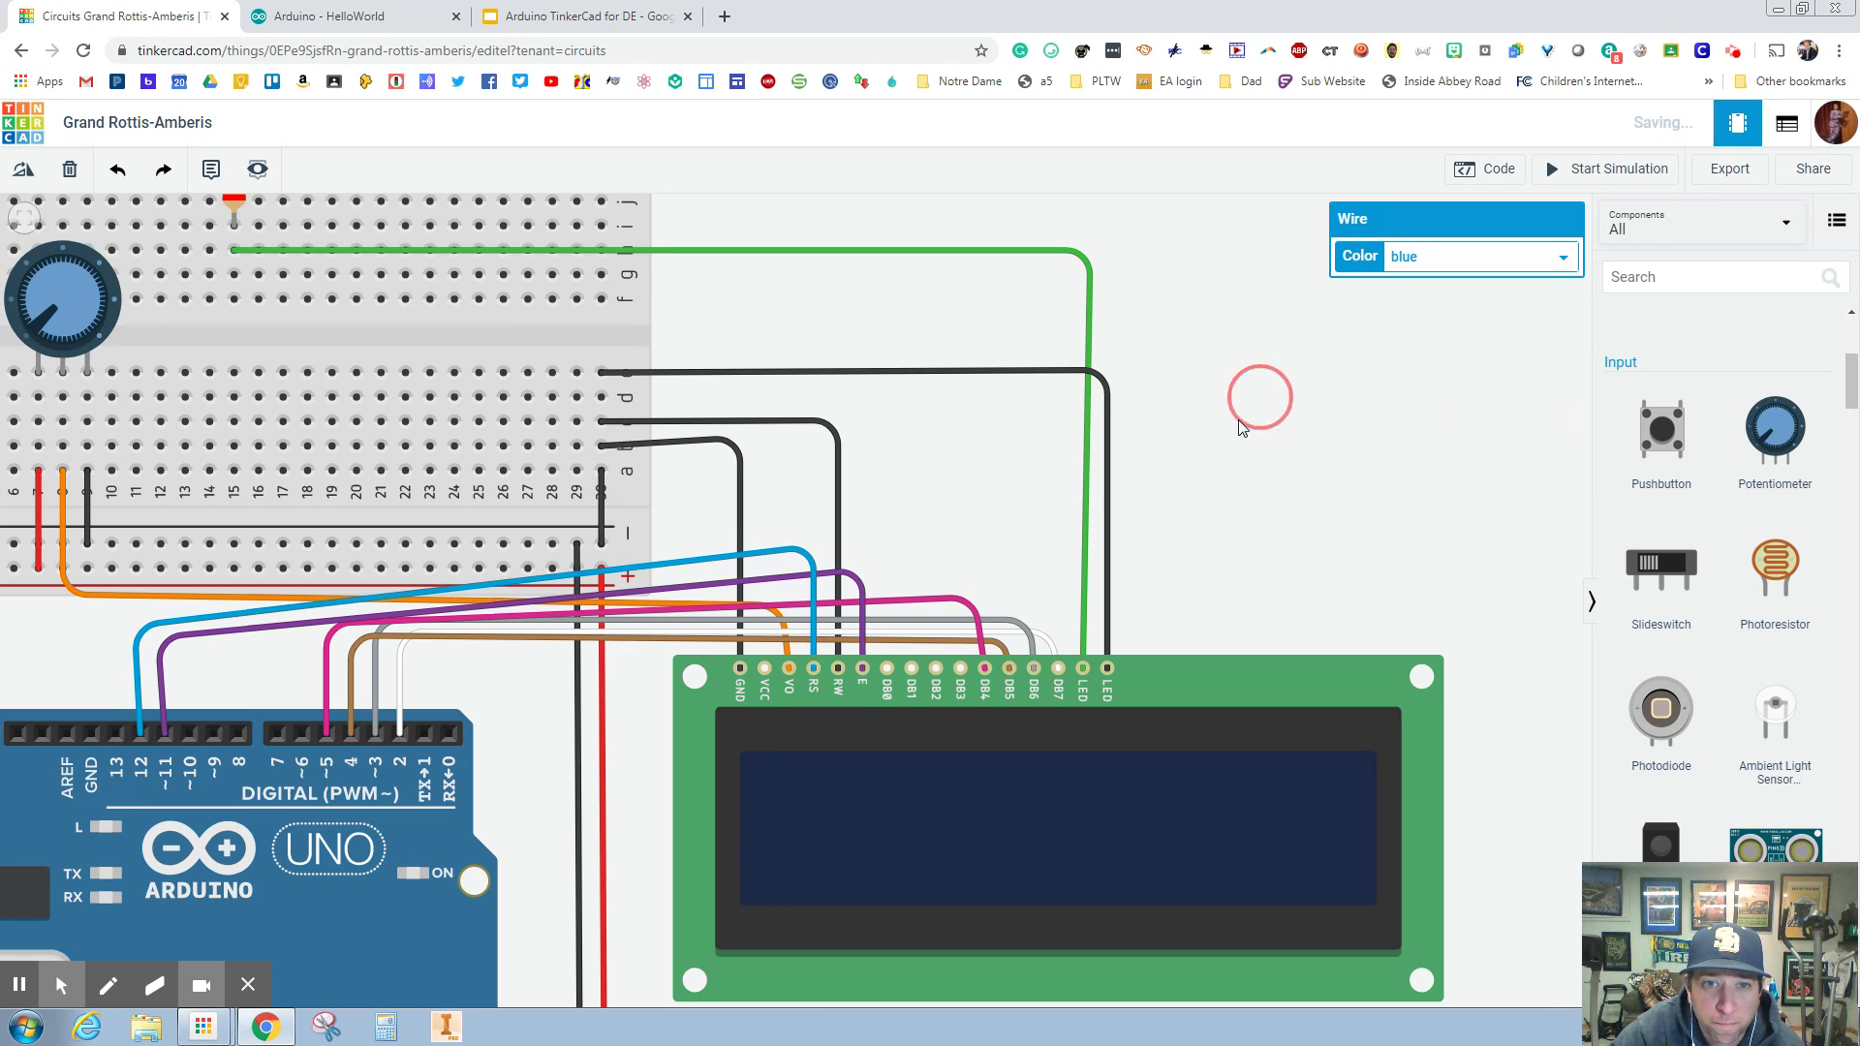
left_click(1249, 407)
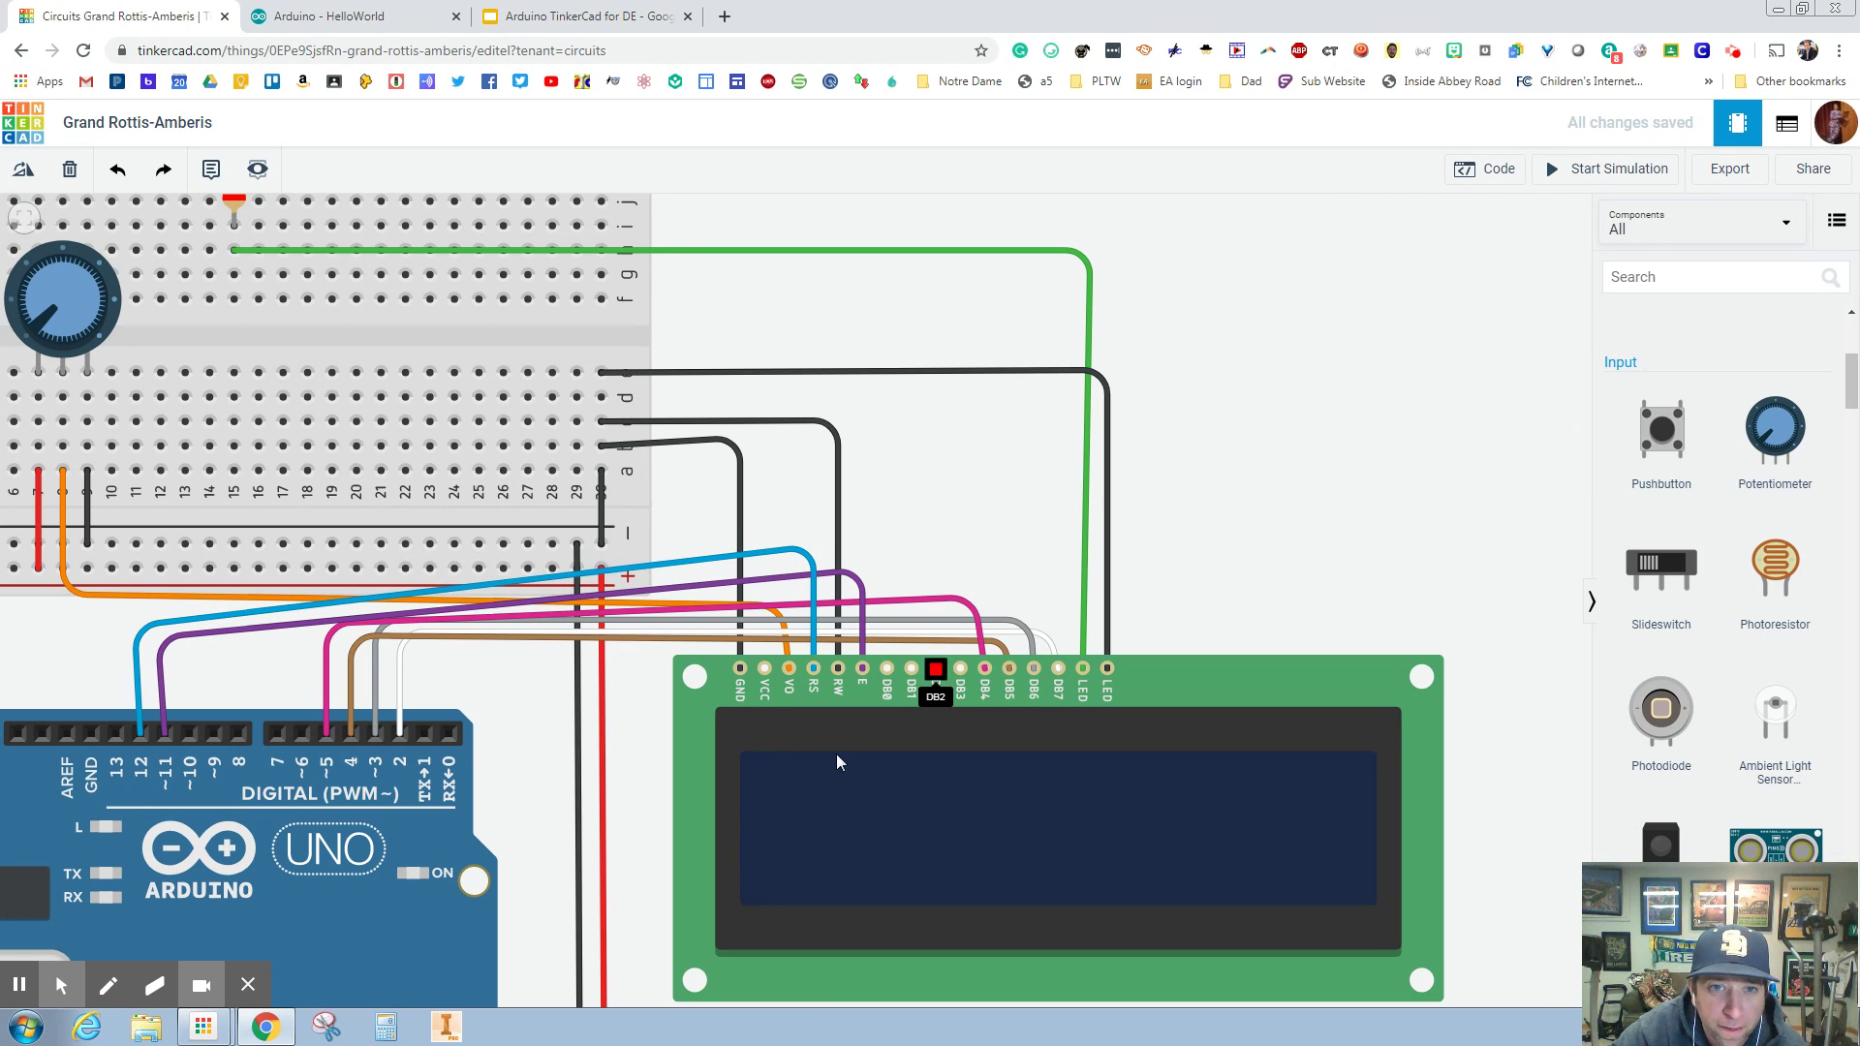
Step: Run a red wire from the LCD's VCC pin onto the breadboard's + power rail
left_click(764, 668)
left_click(770, 523)
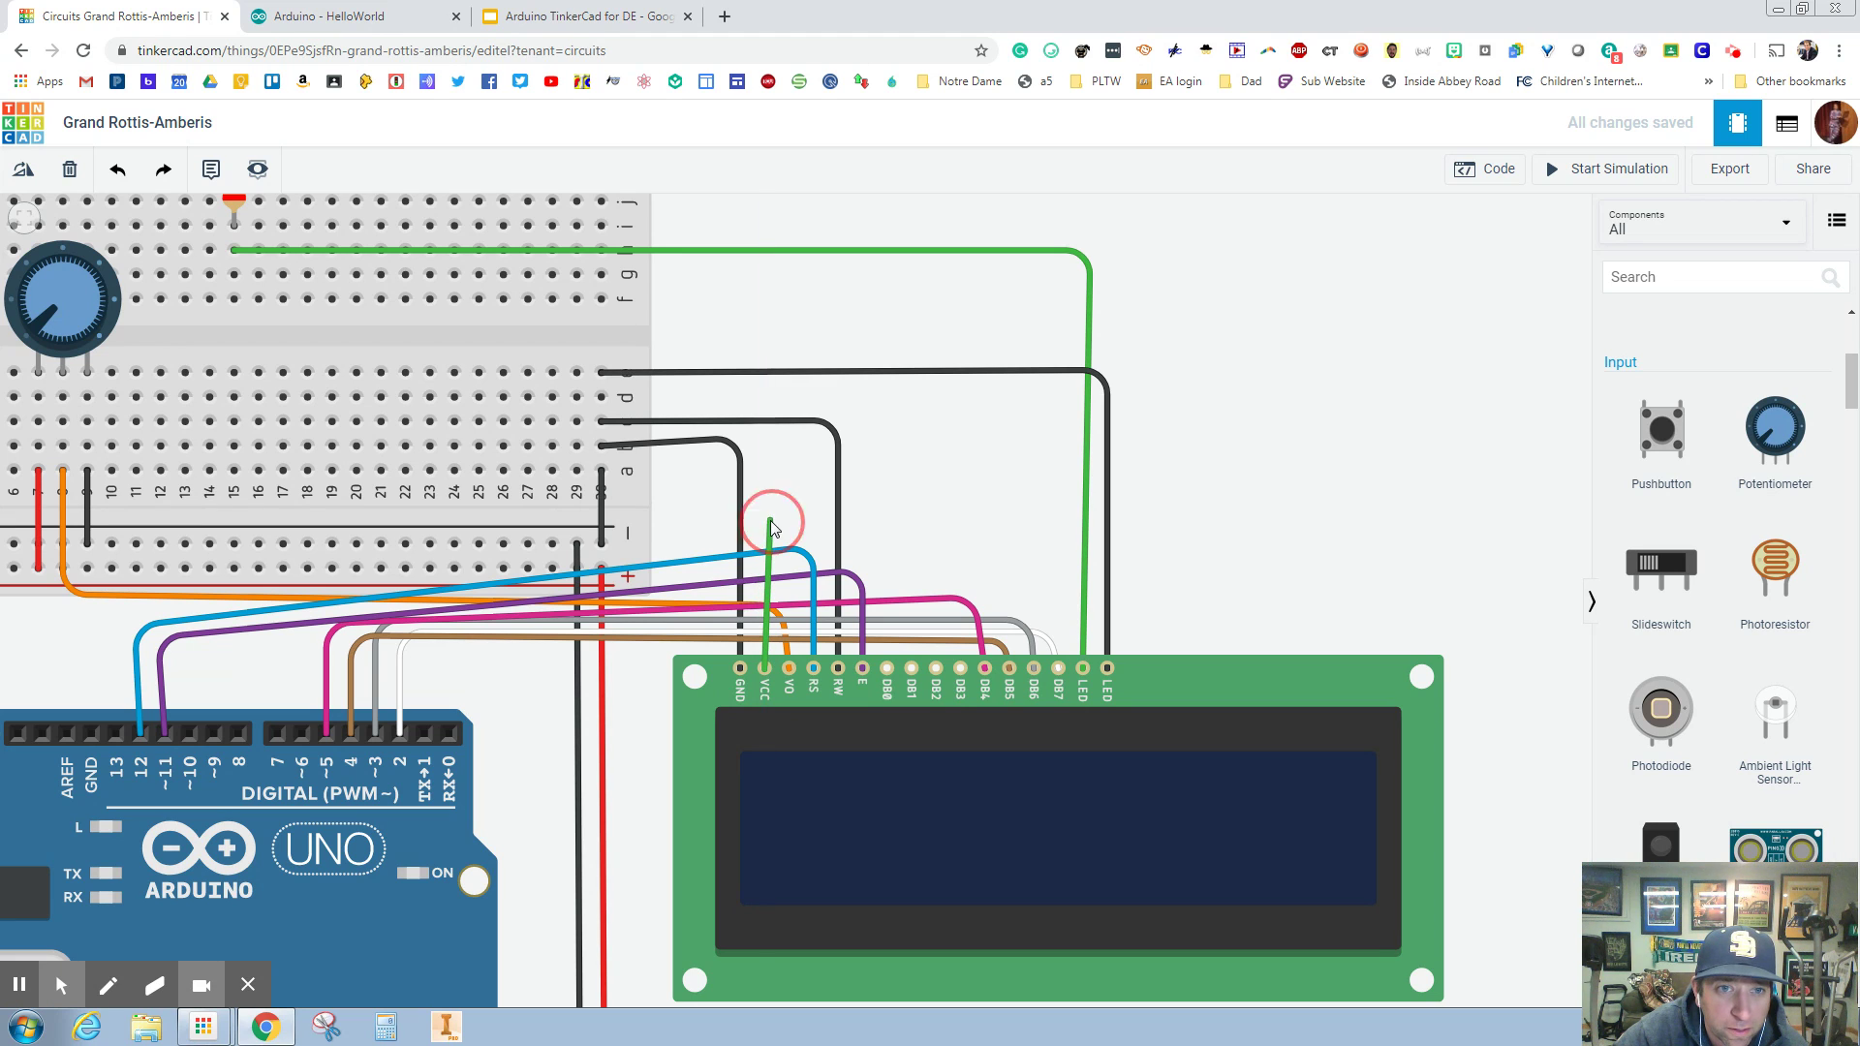
left_click(454, 544)
left_click_drag(454, 543, 478, 567)
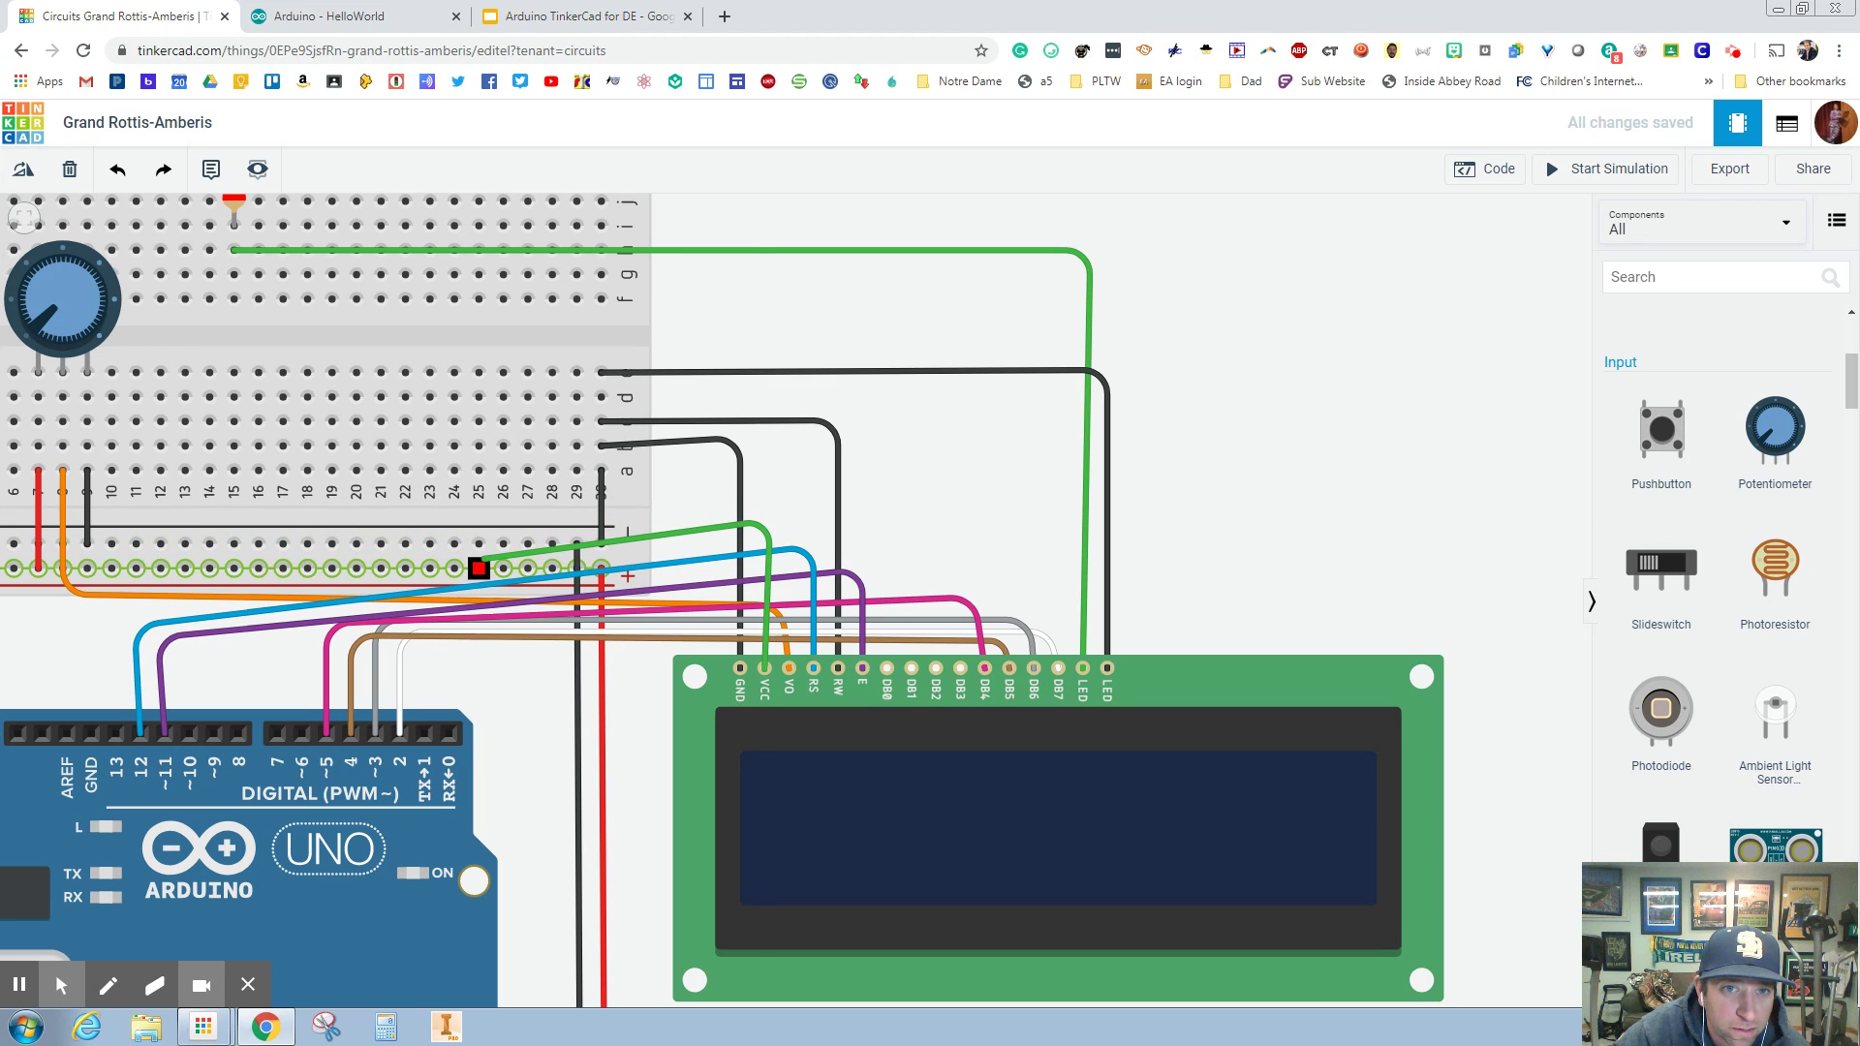
left_click(1489, 257)
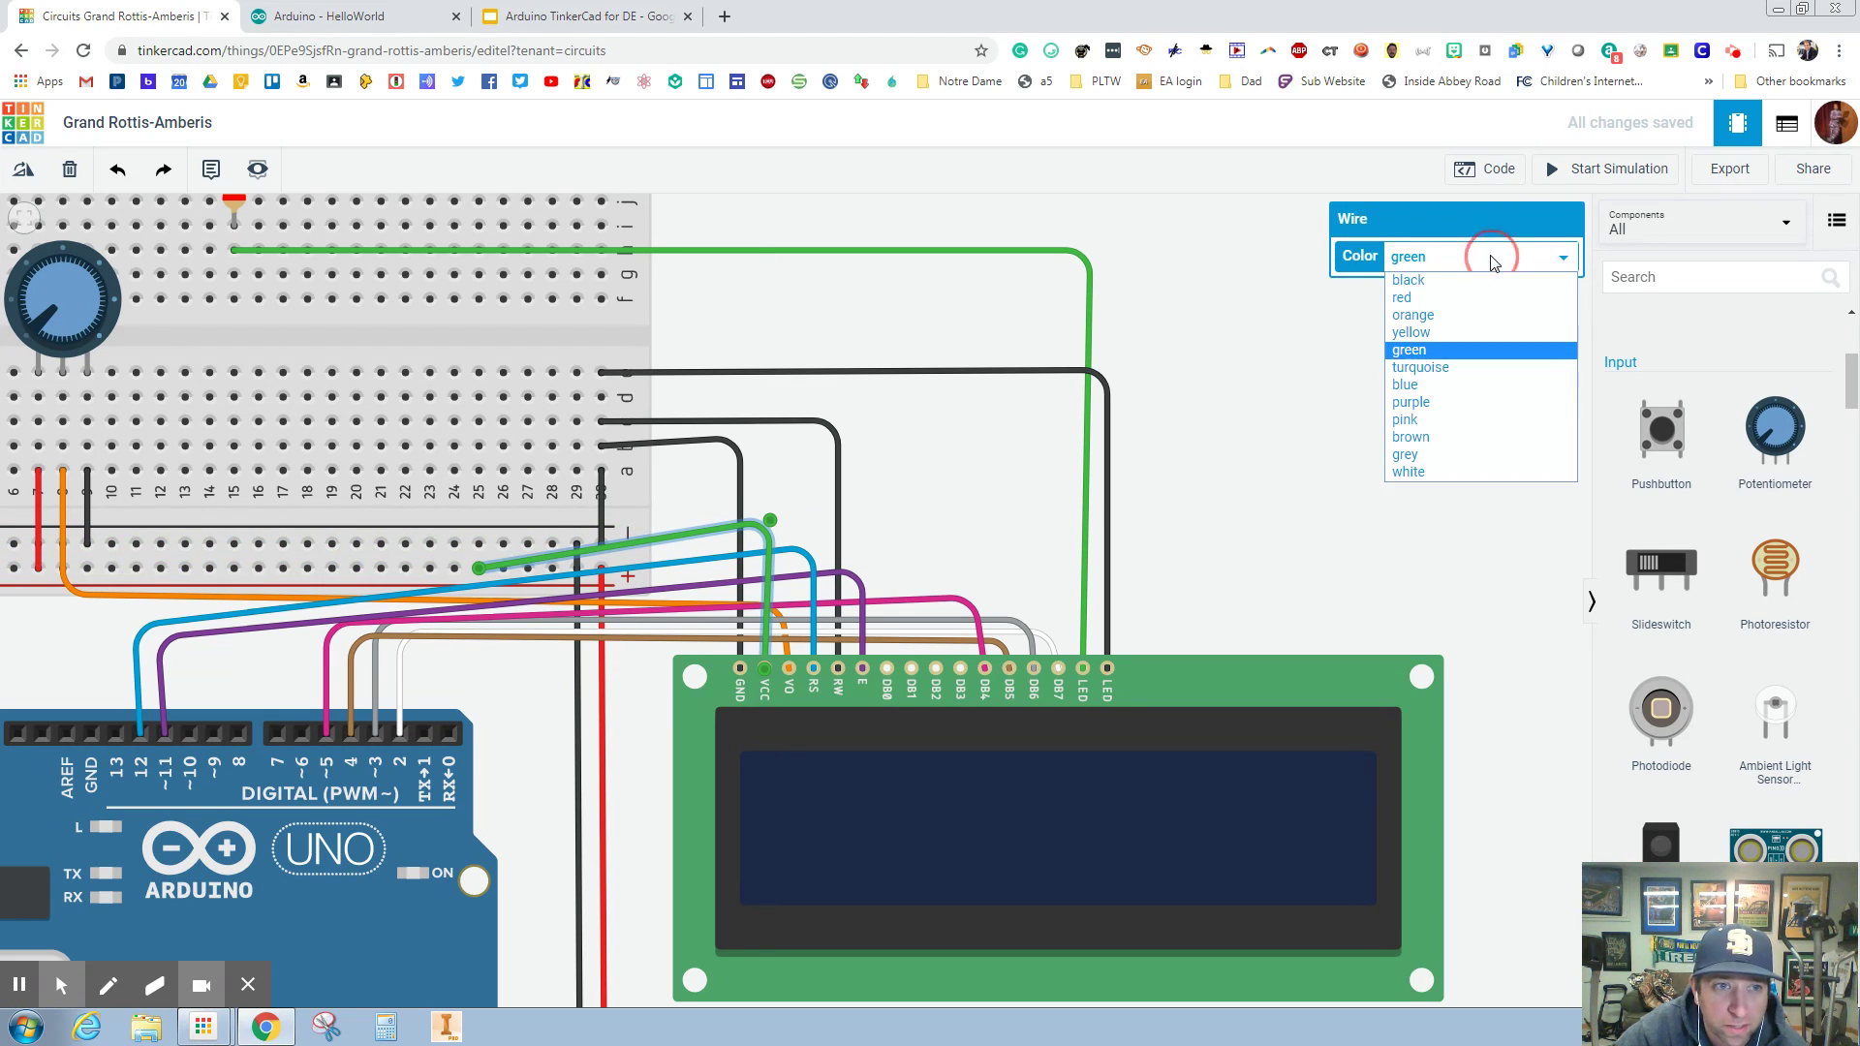
left_click(1463, 299)
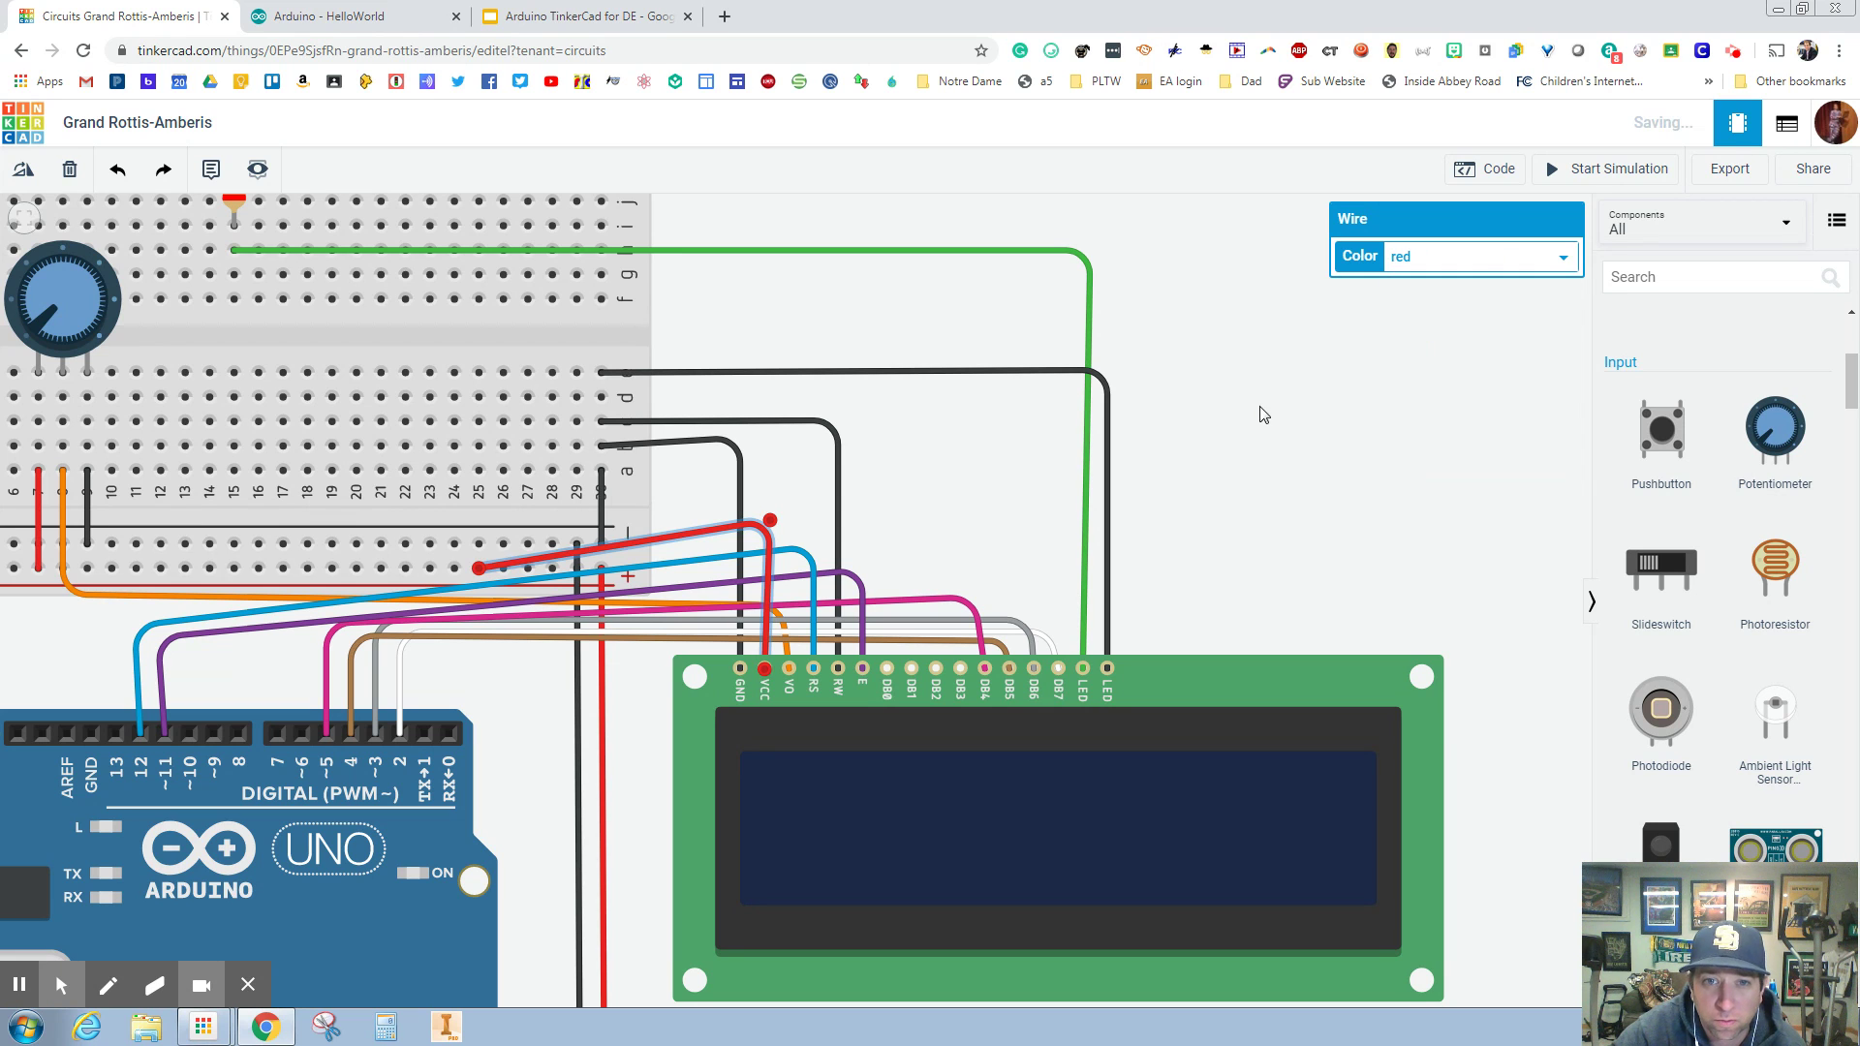
left_click(1235, 541)
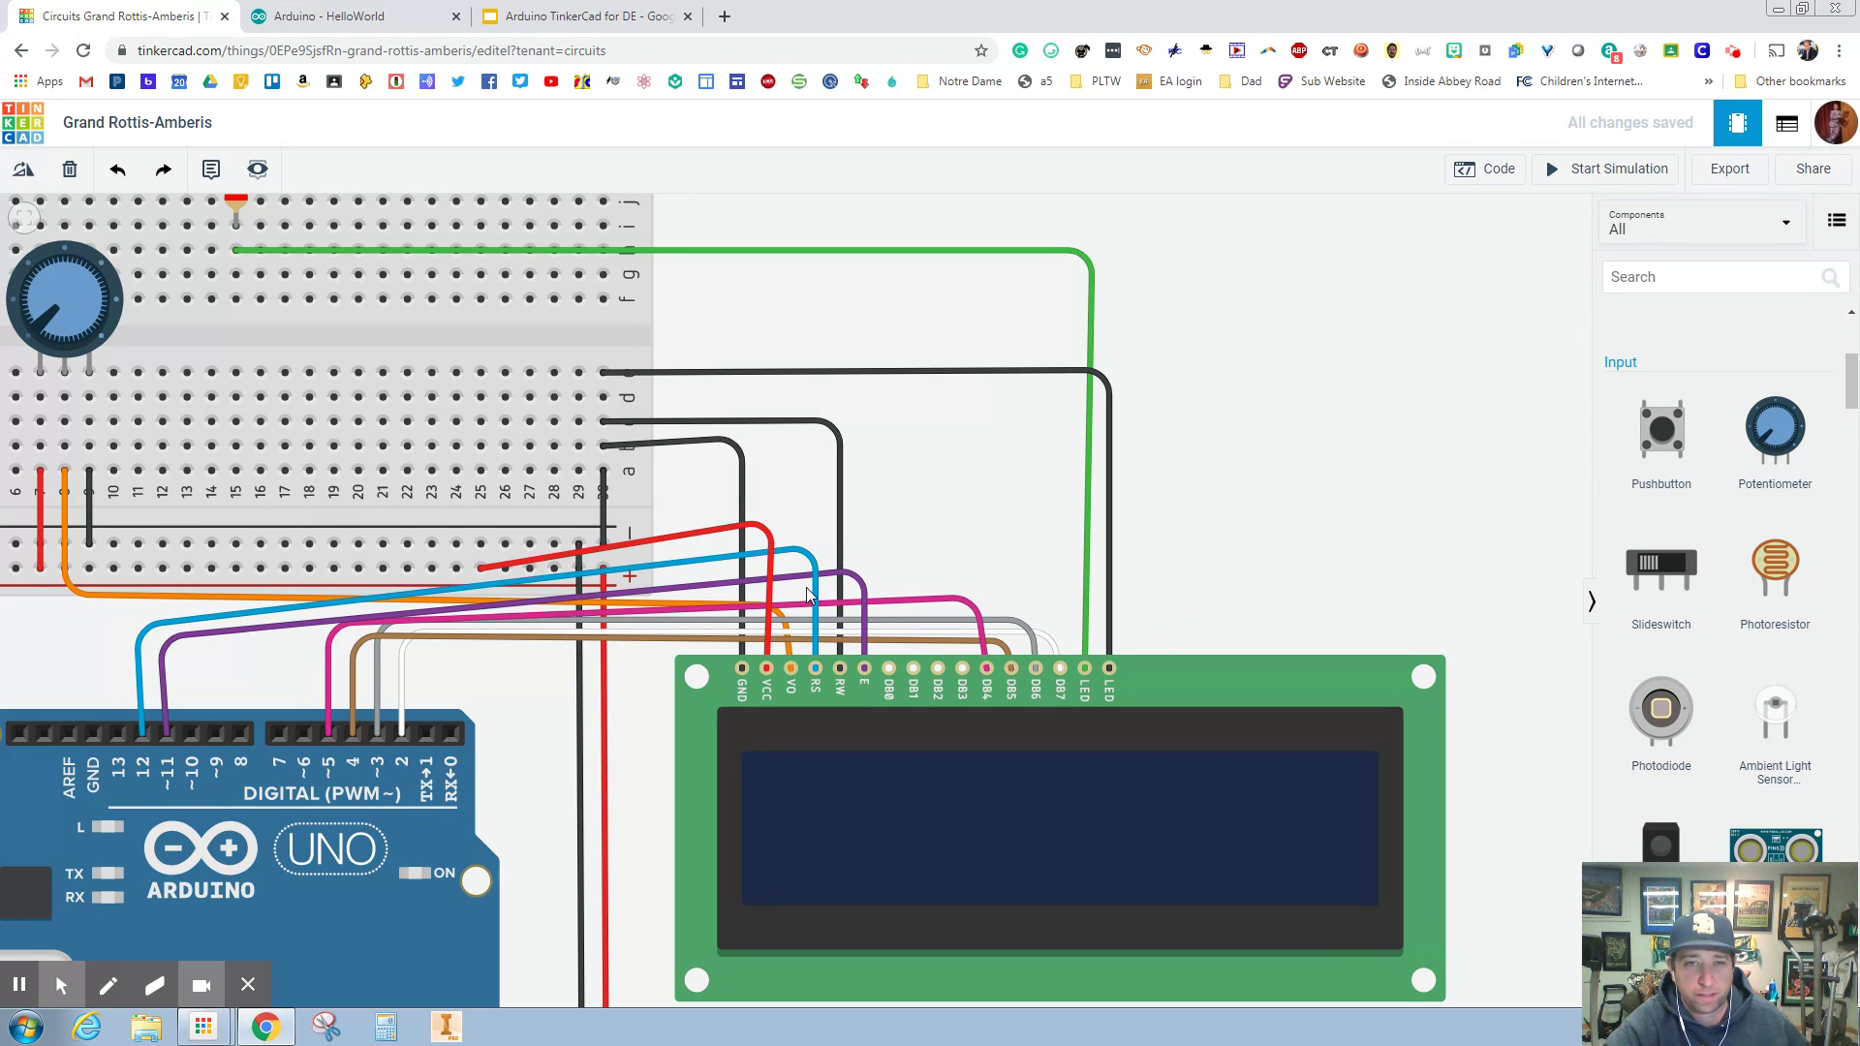
scroll(910, 525, "down", 2)
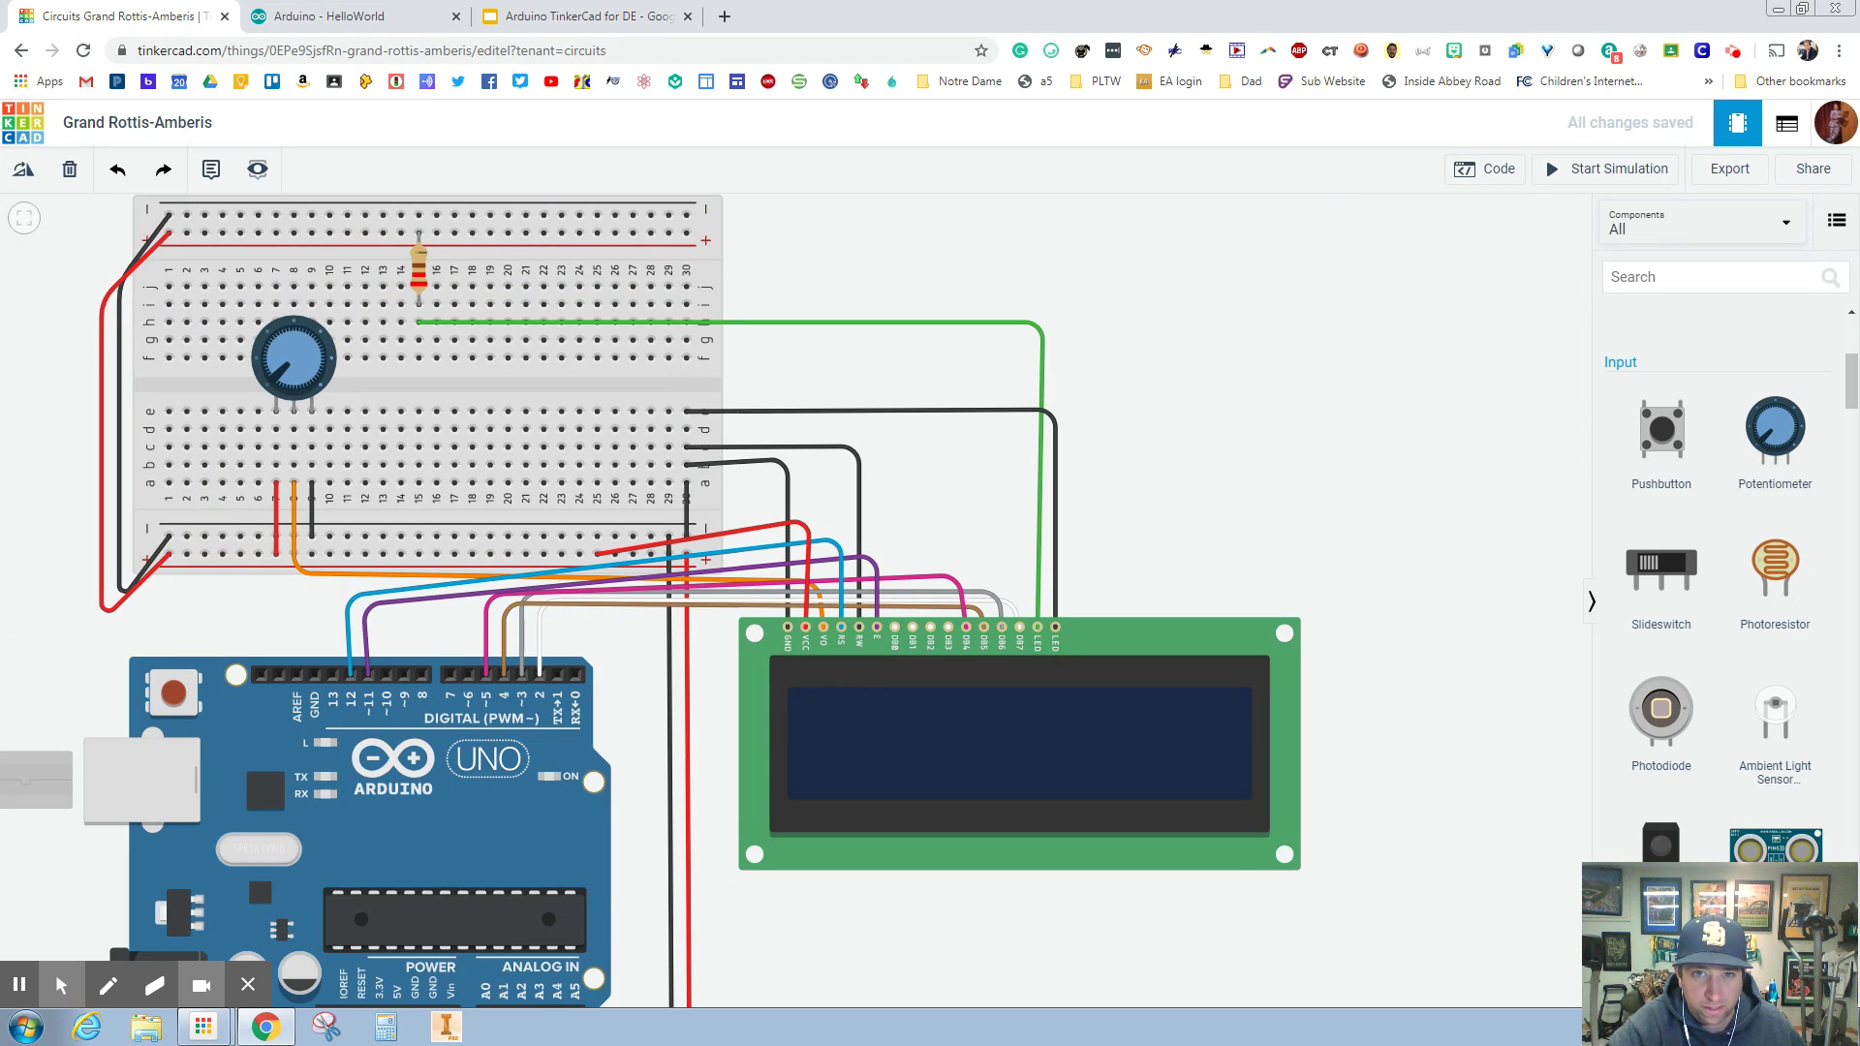
scroll(916, 523, "down", 1)
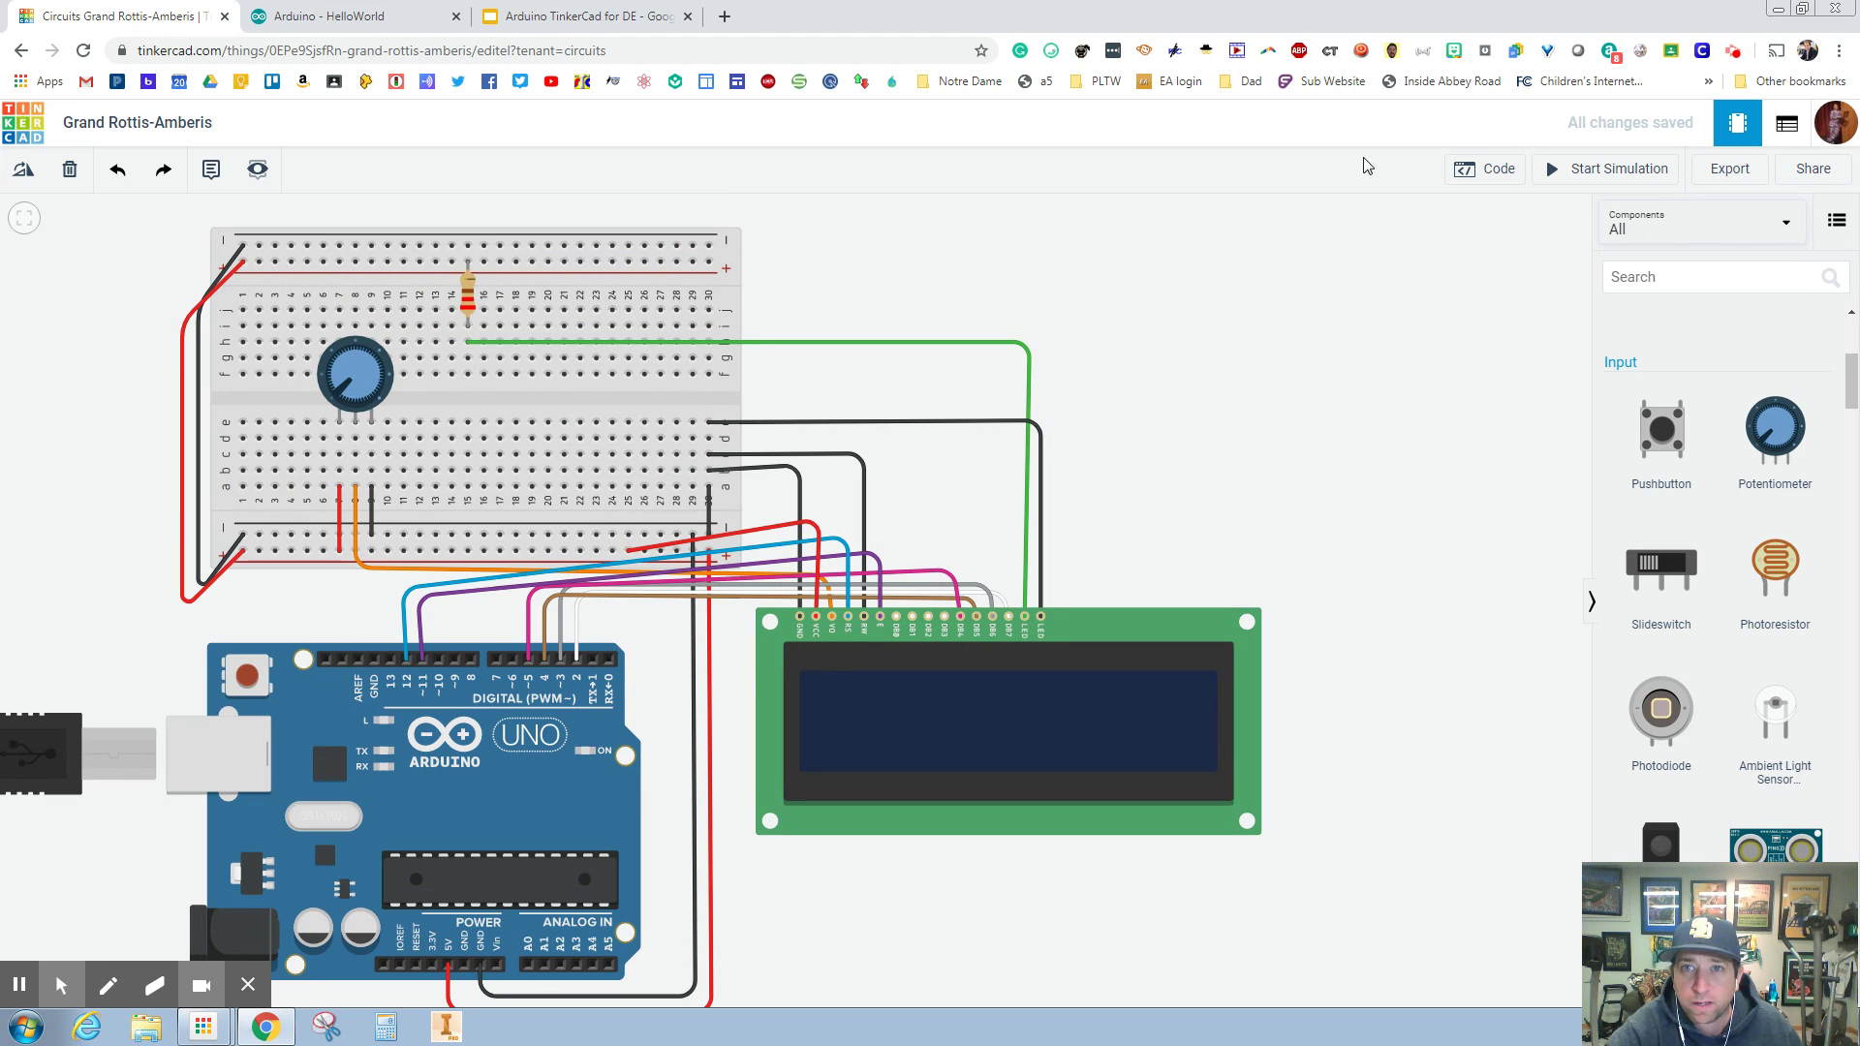
left_click(373, 15)
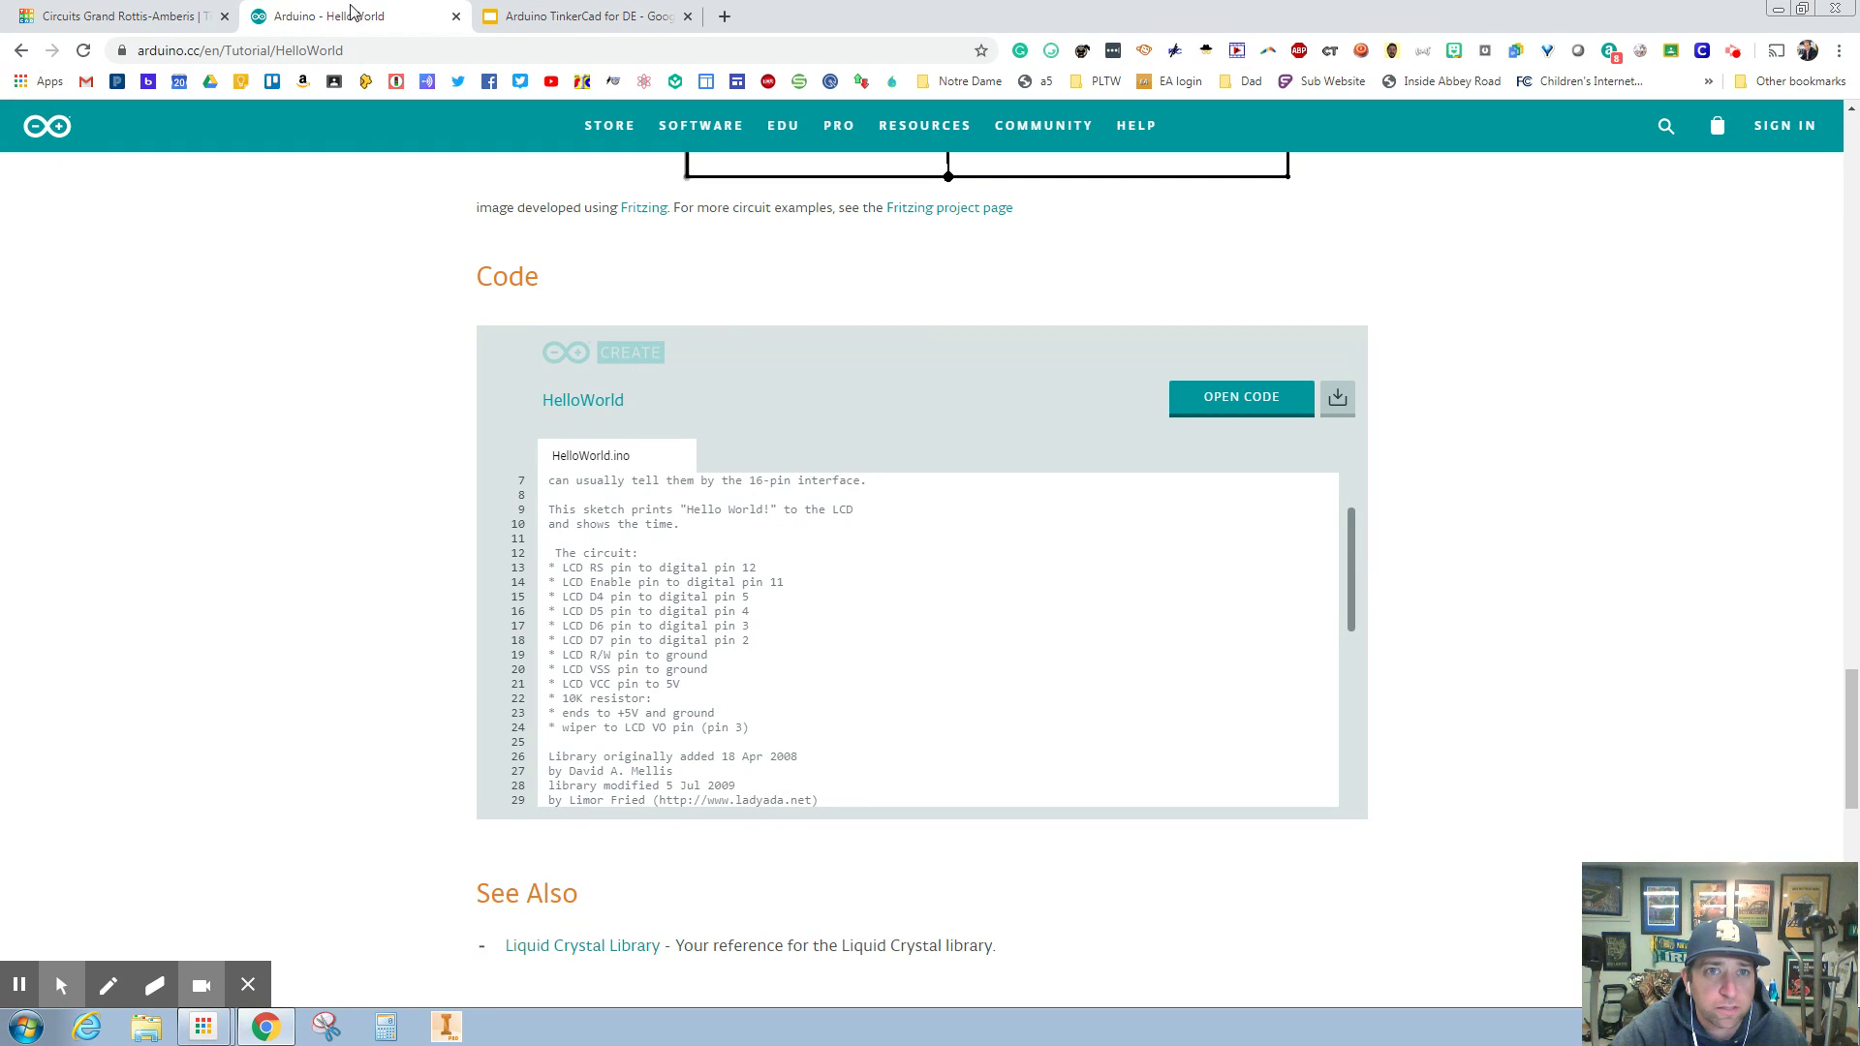
left_click(136, 21)
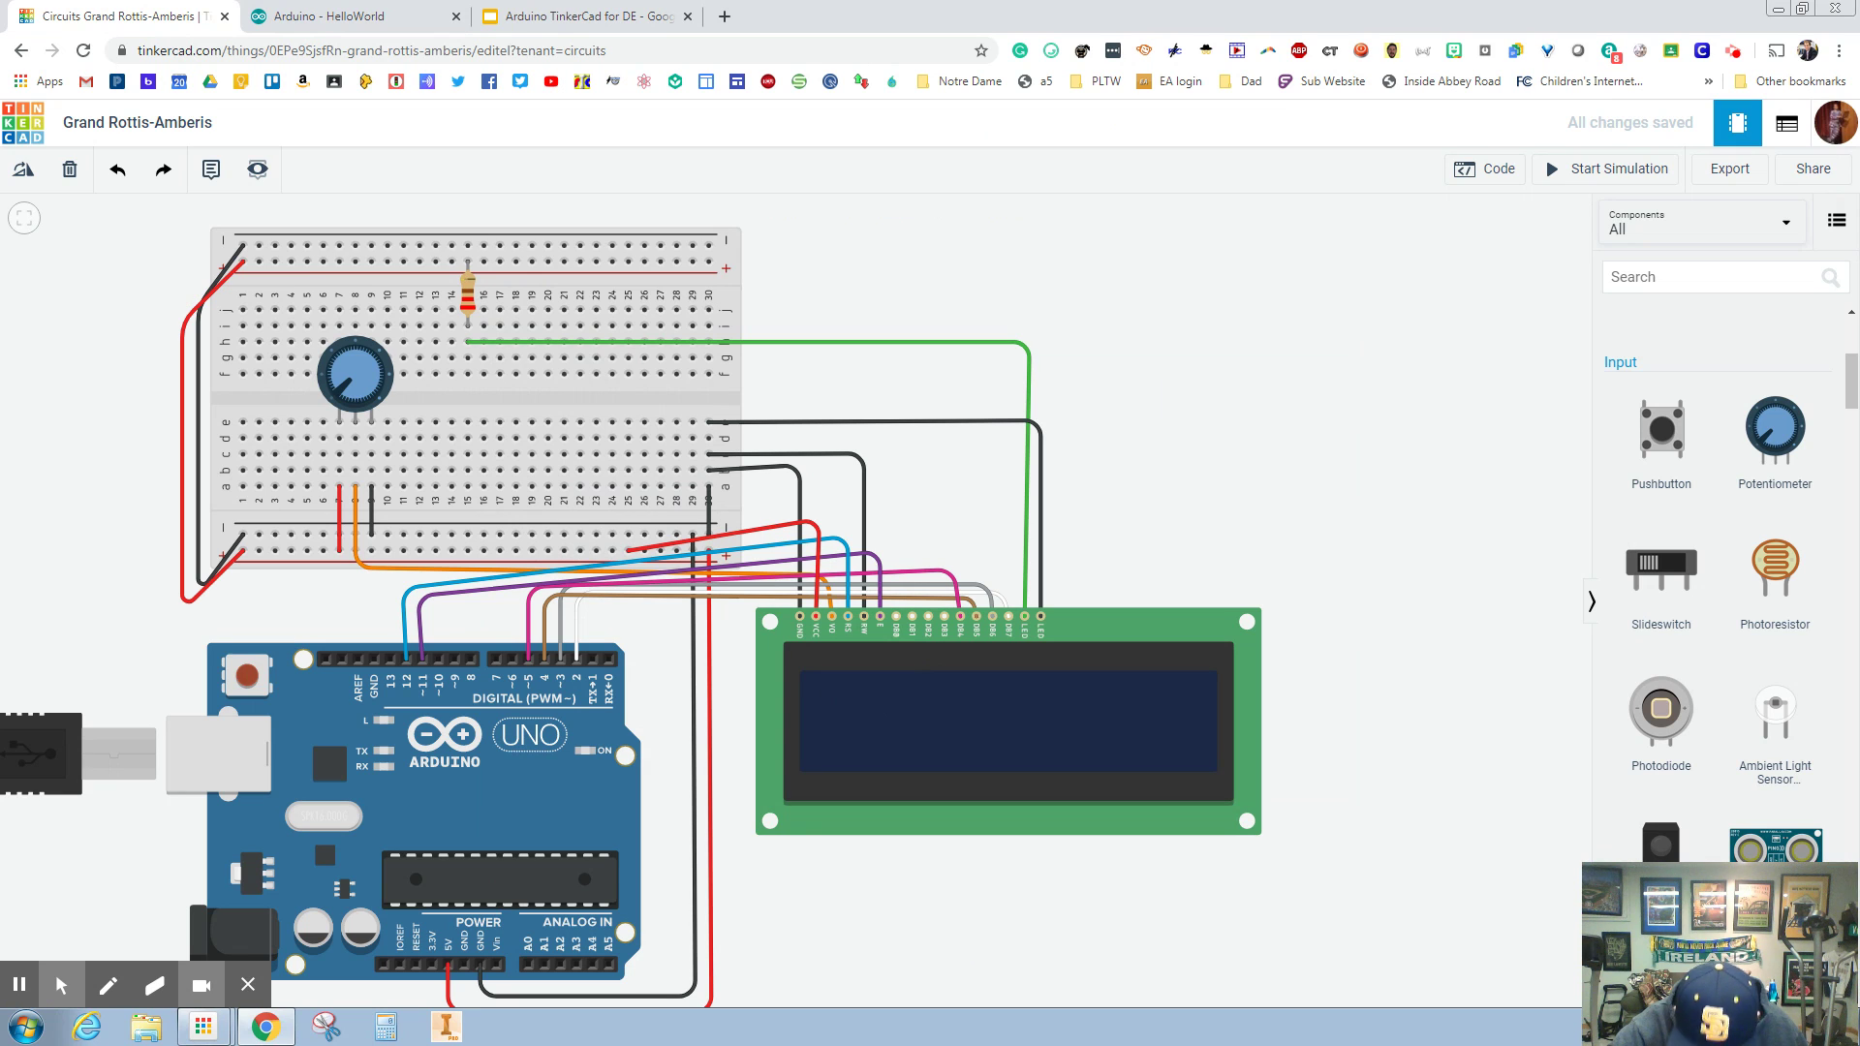
Step: Select and copy the whole HelloWorld sketch on arduino.cc, then return to Tinkercad
left_click(320, 17)
scroll(569, 534, "up", 8)
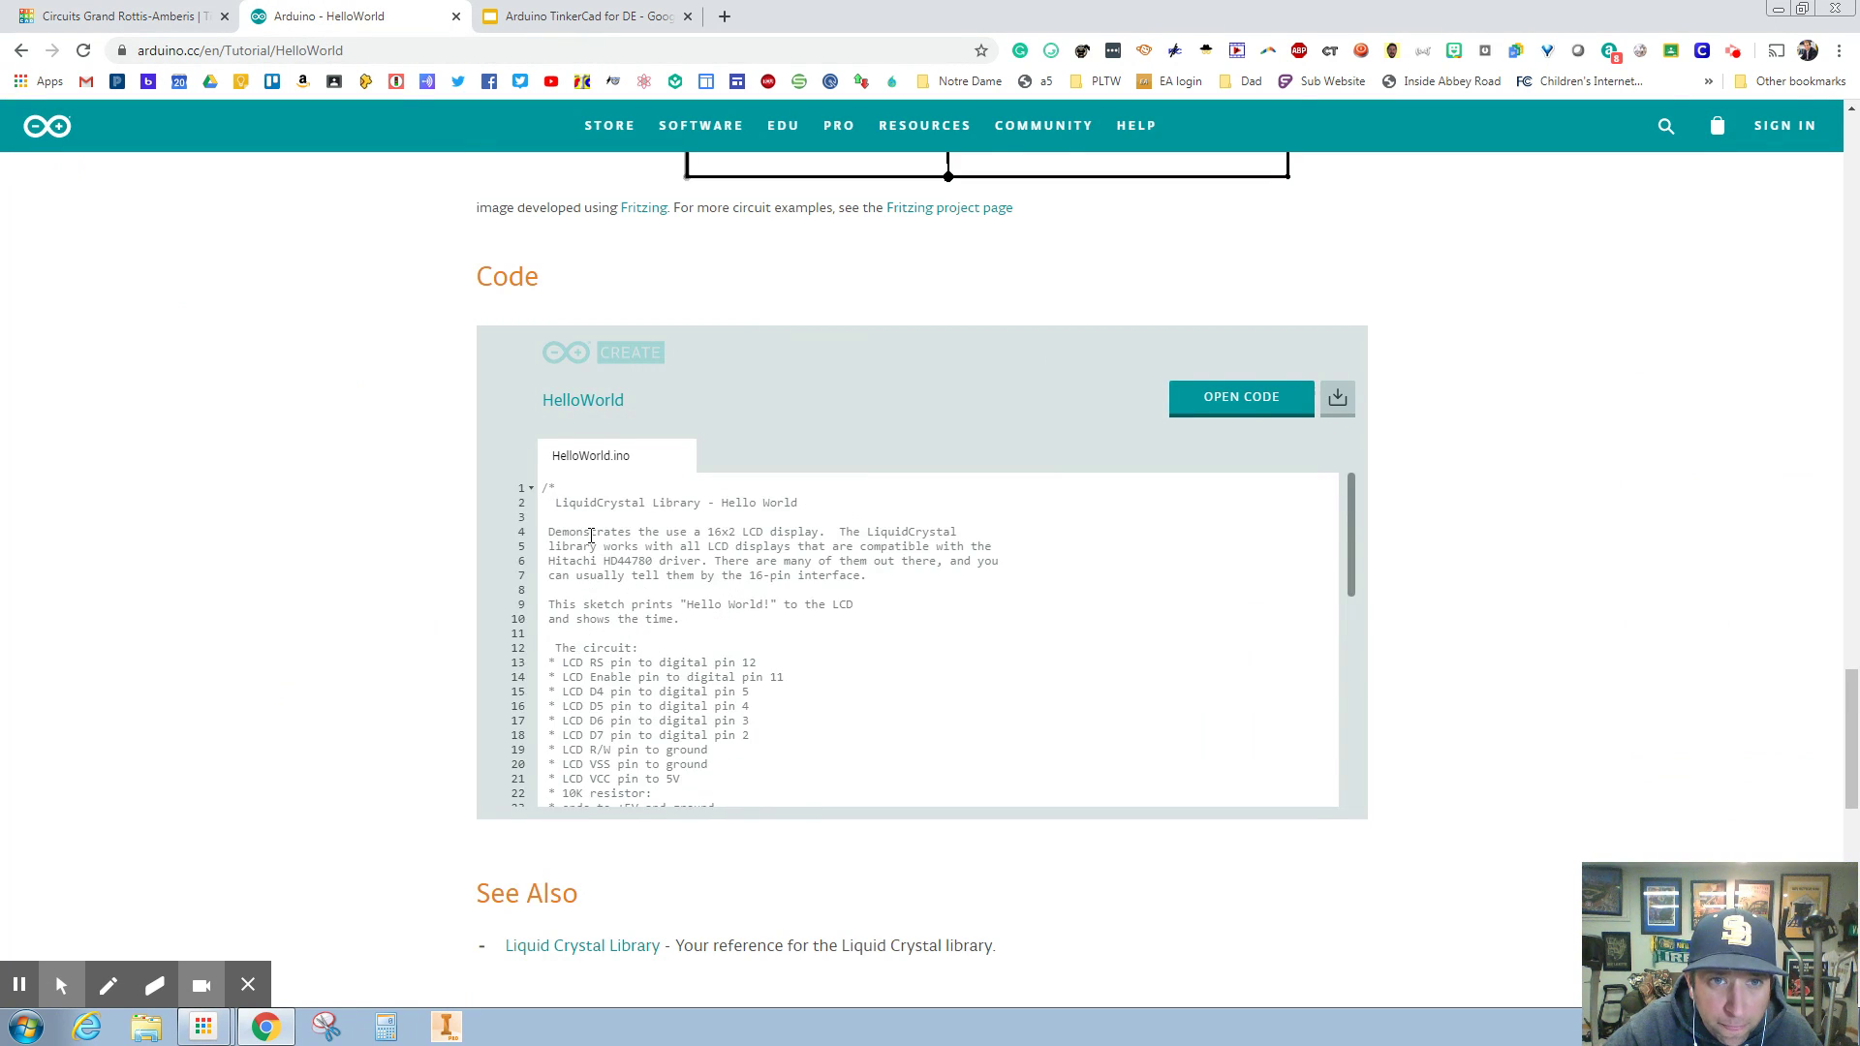
scroll(474, 589, "down", 6)
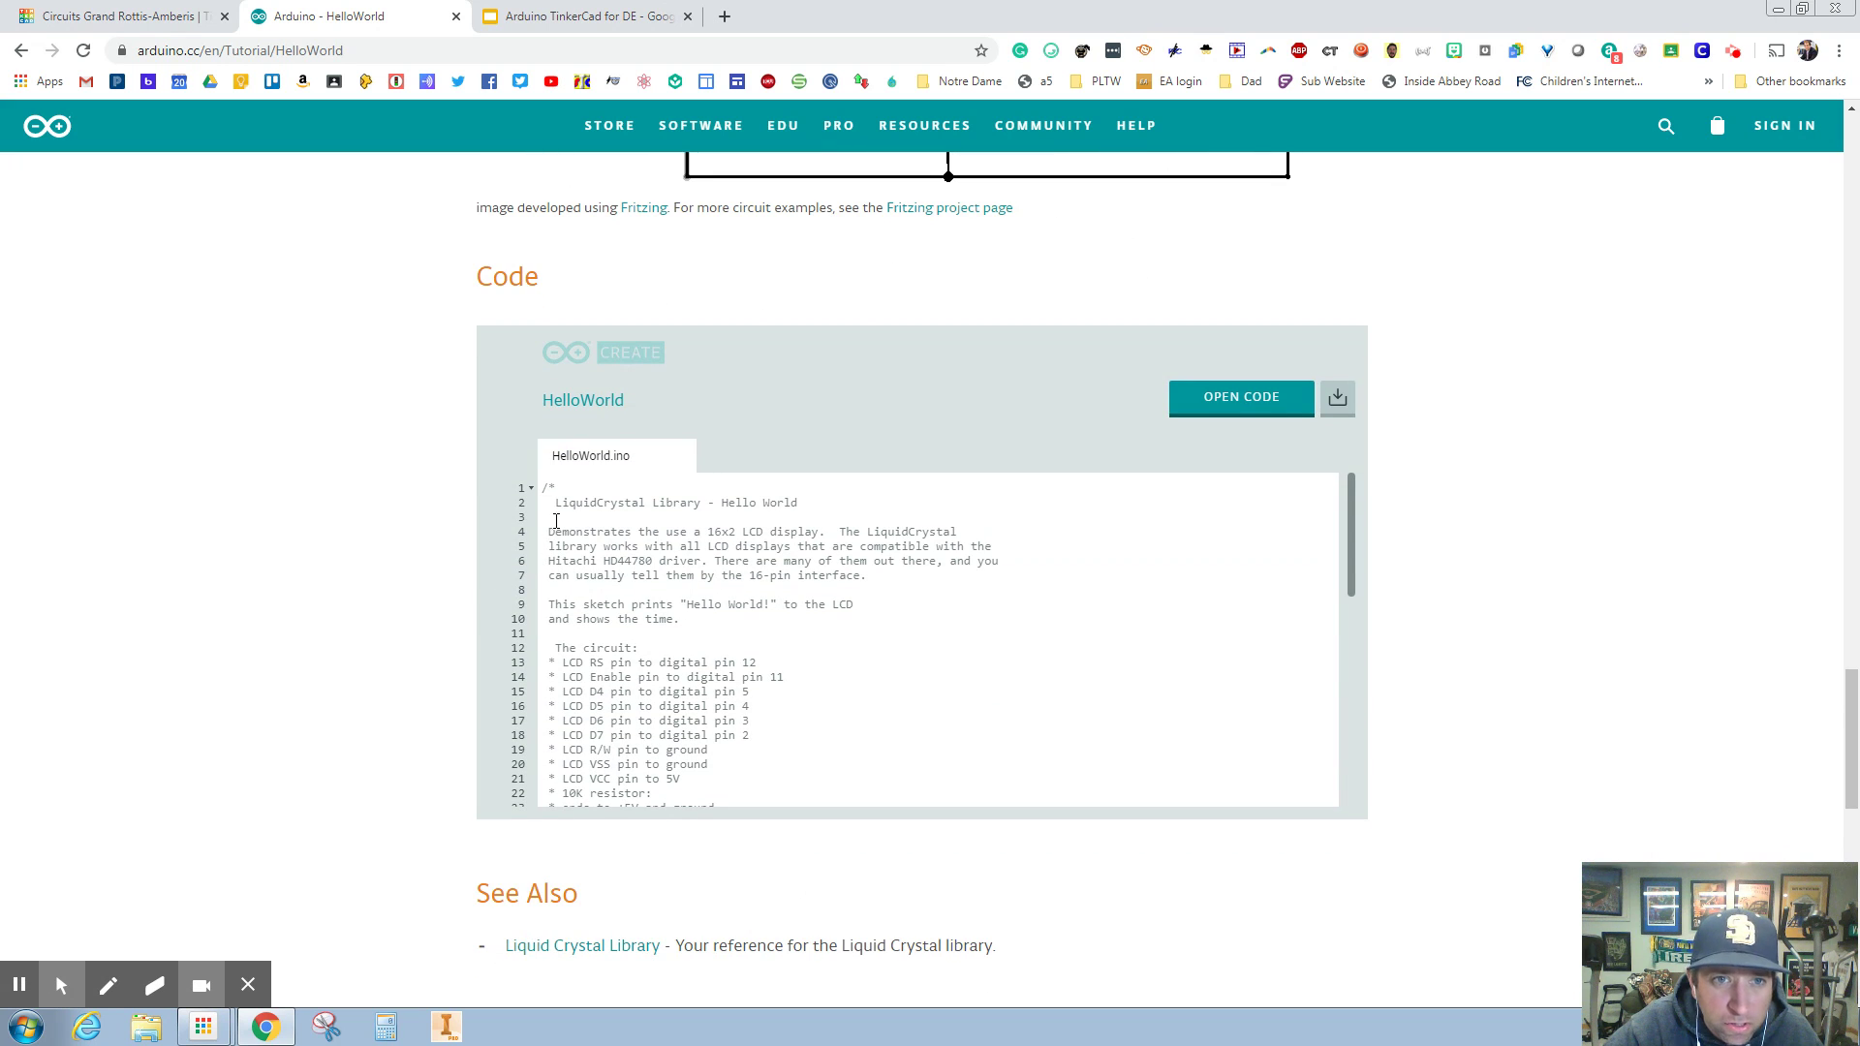
left_click_drag(542, 489, 741, 908)
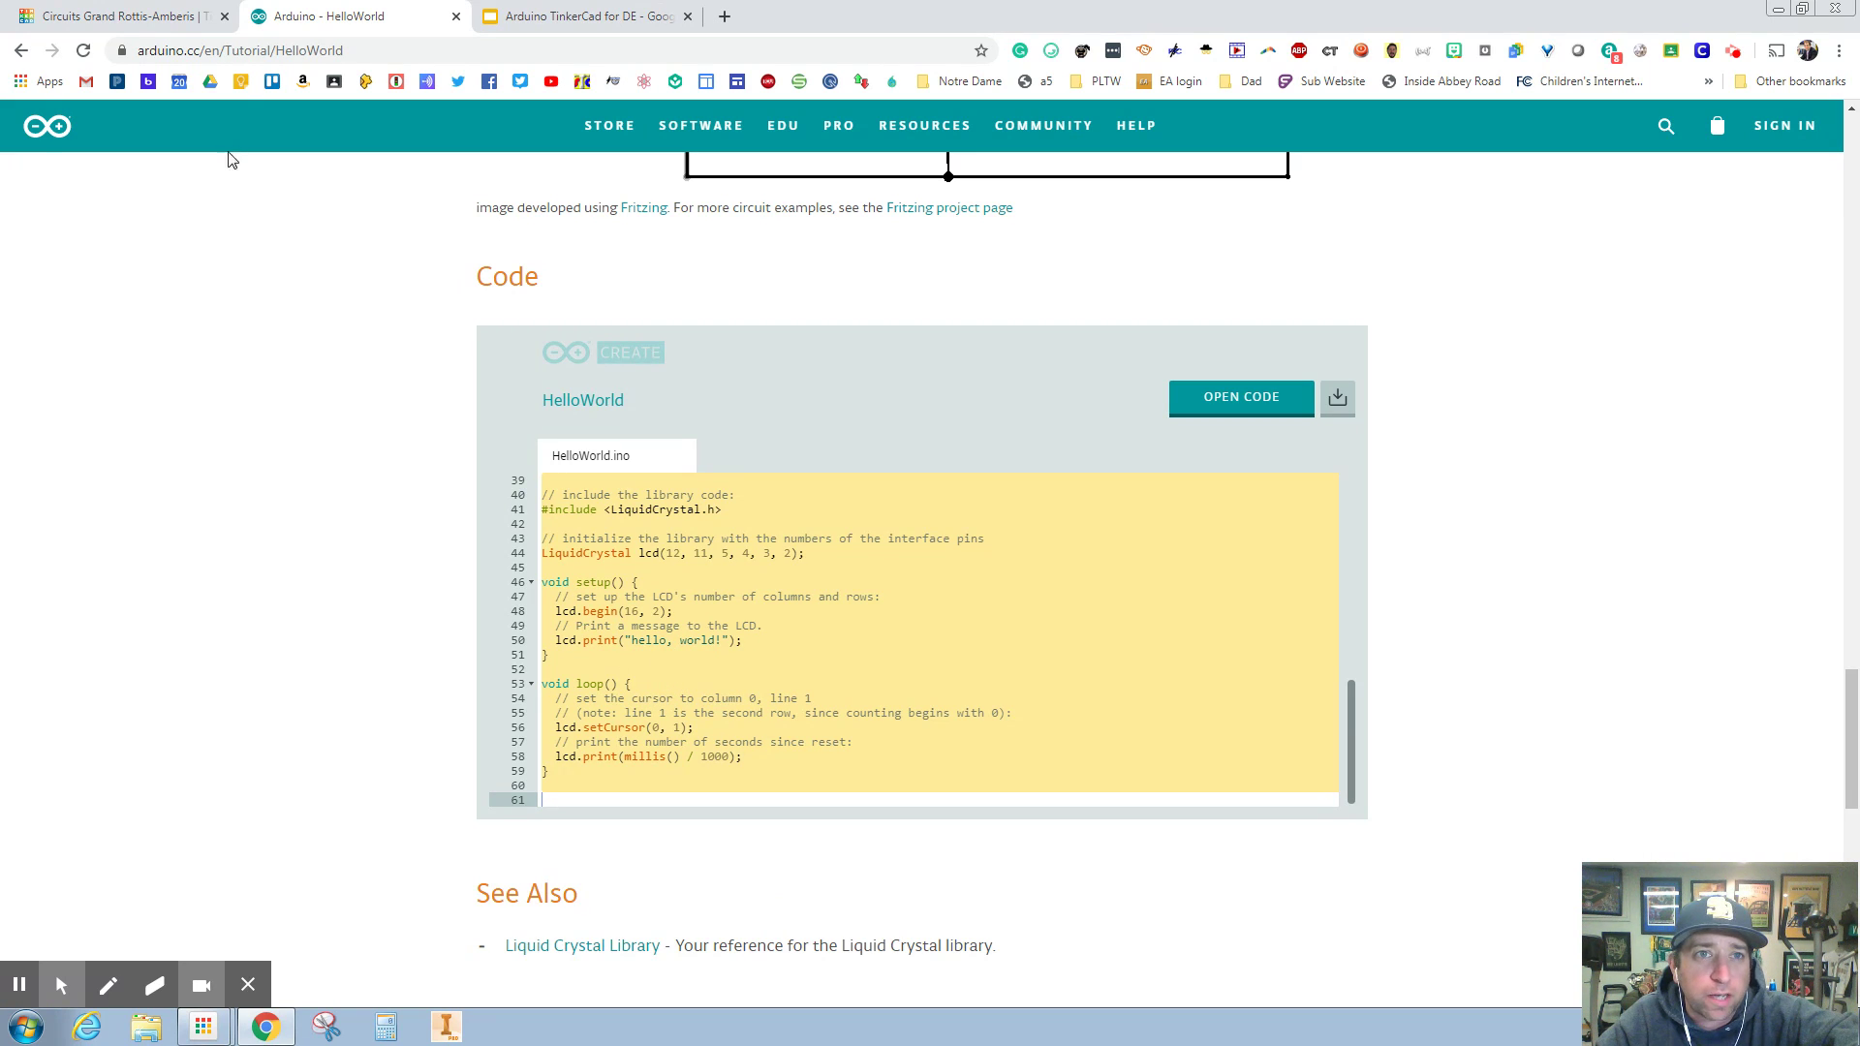
left_click(152, 14)
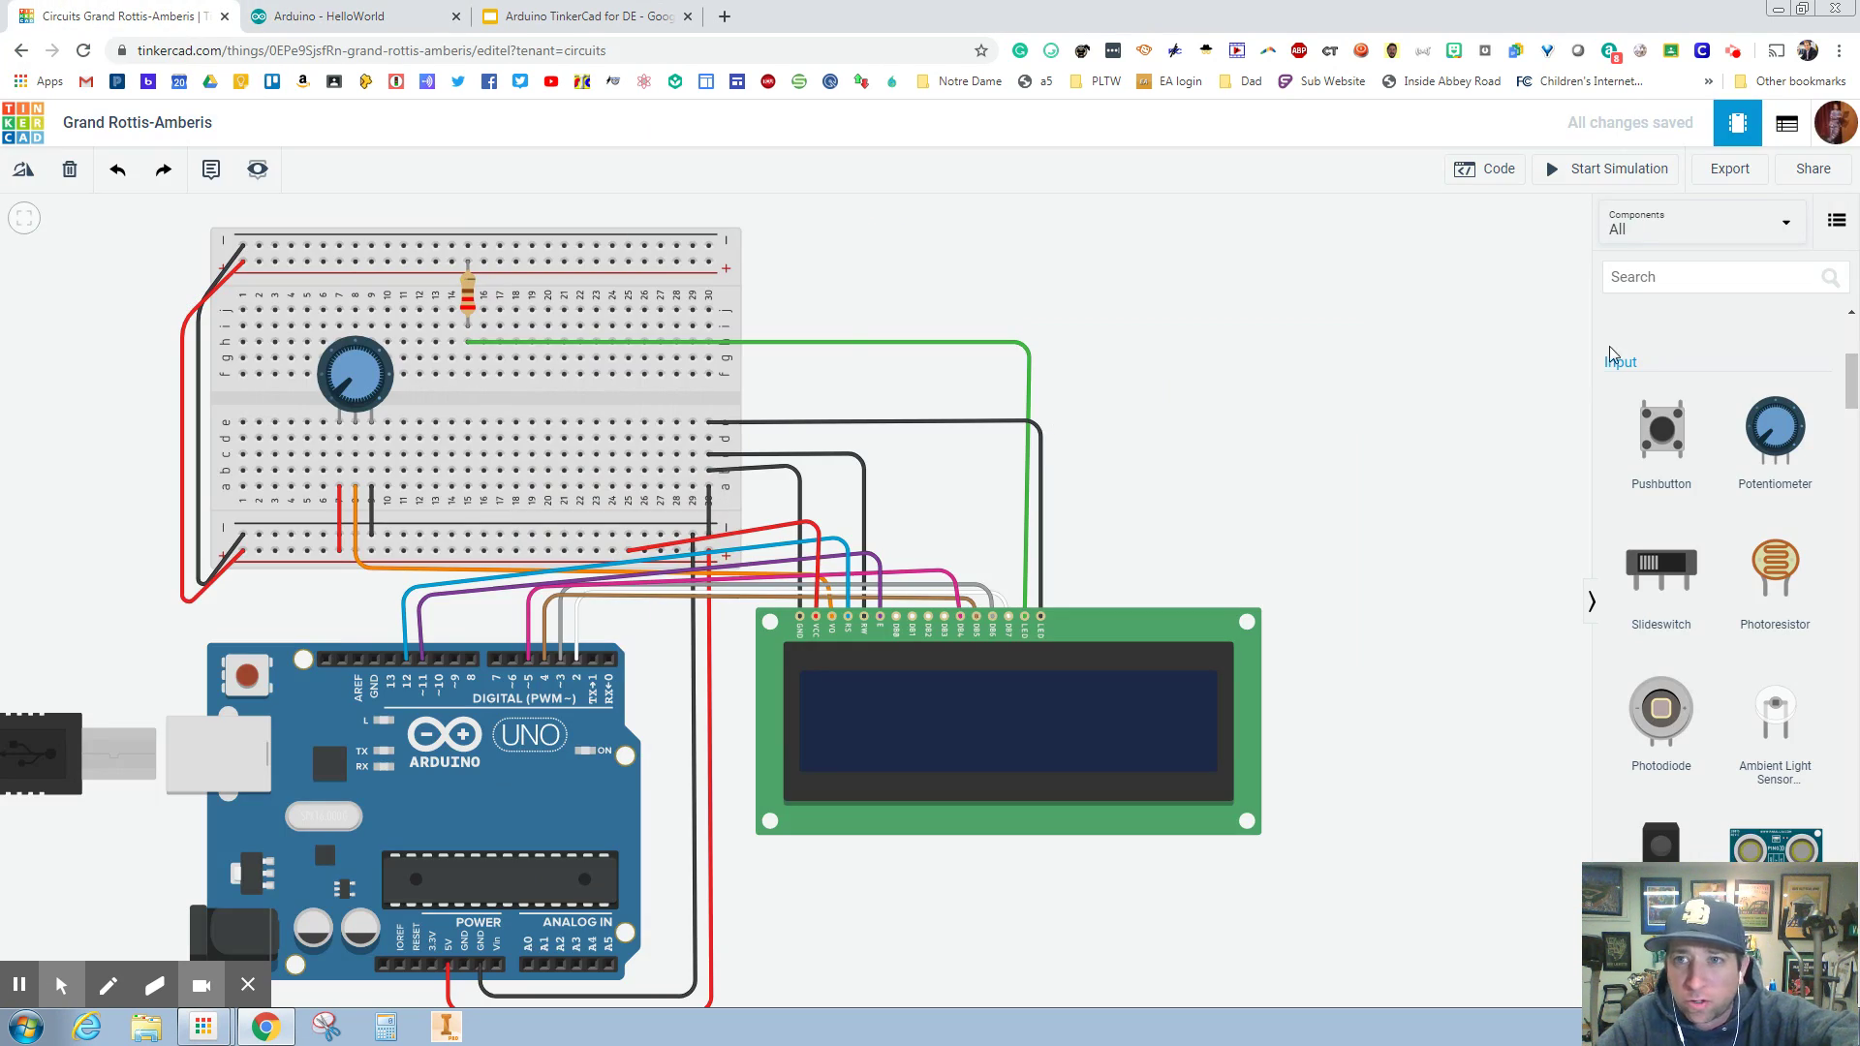
Step: Switch the Arduino code editor from Blocks to Text mode
left_click(1489, 169)
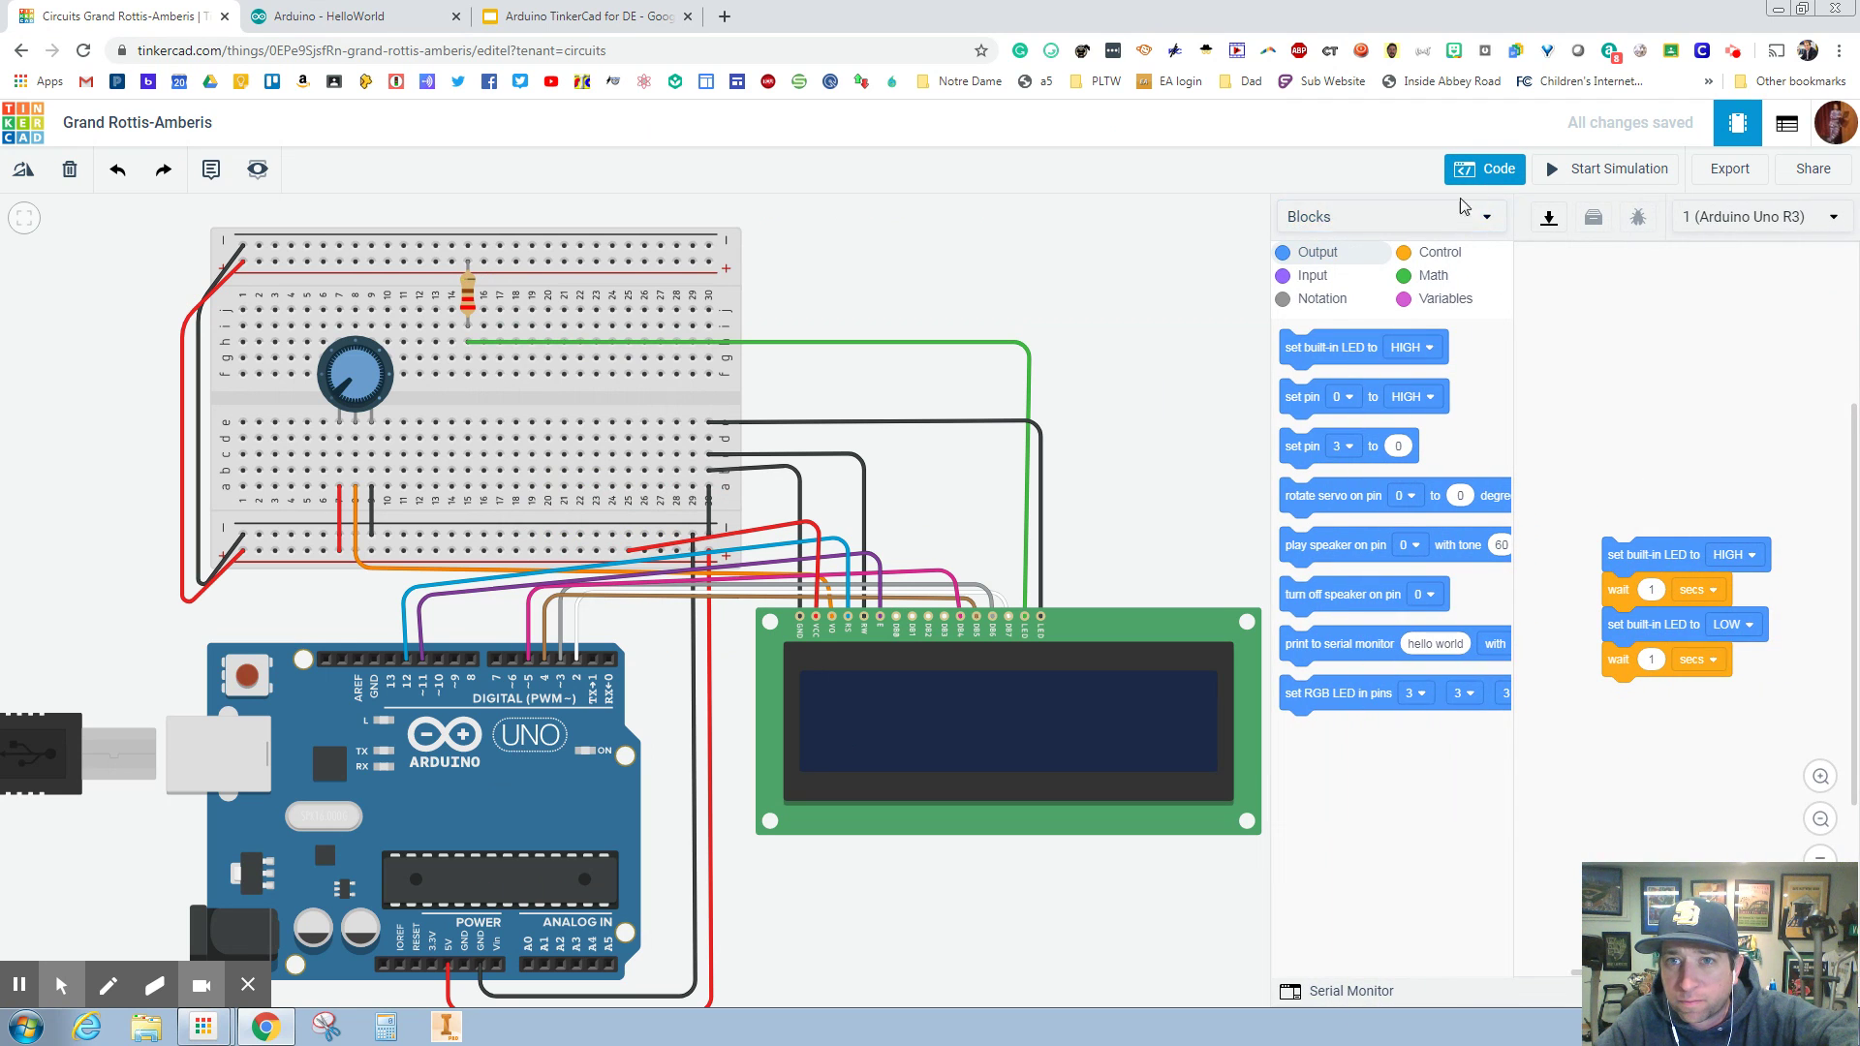
left_click(1430, 221)
left_click(1319, 298)
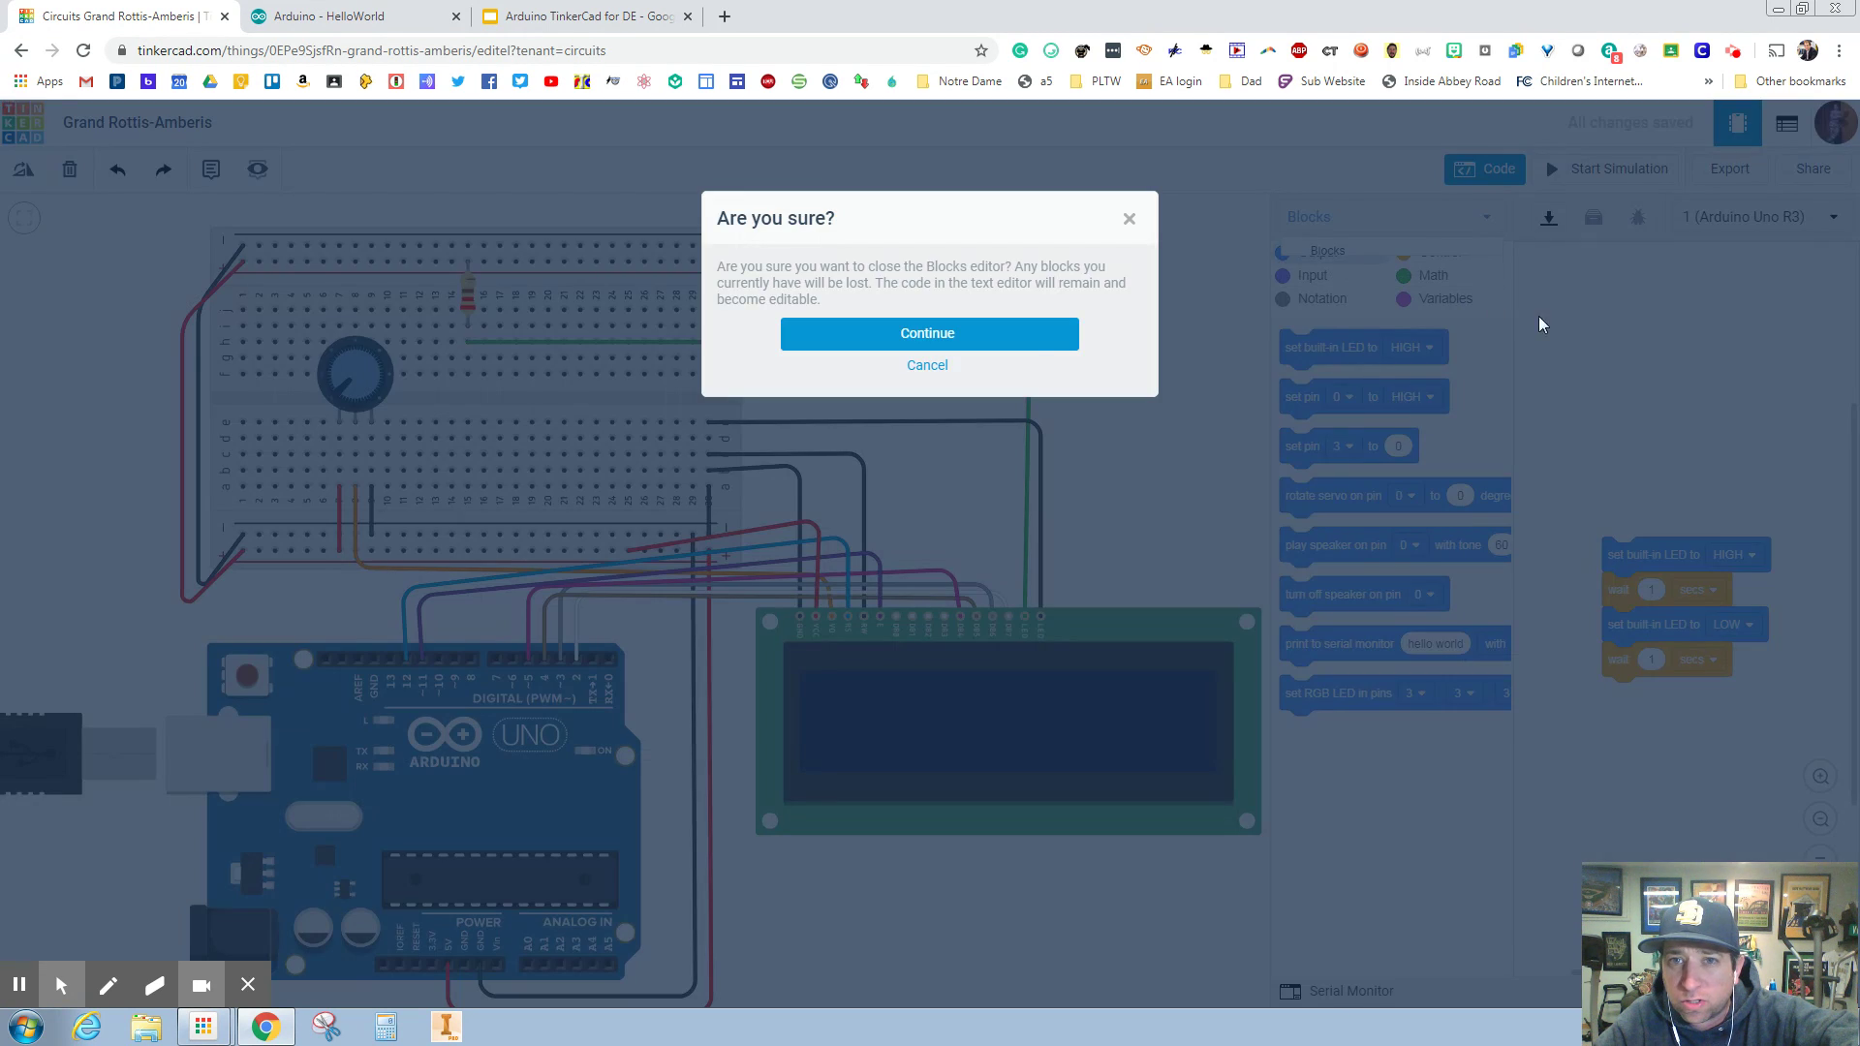
left_click(1030, 332)
Step: Paste the HelloWorld sketch over the default blink code
left_click_drag(1499, 513, 1320, 255)
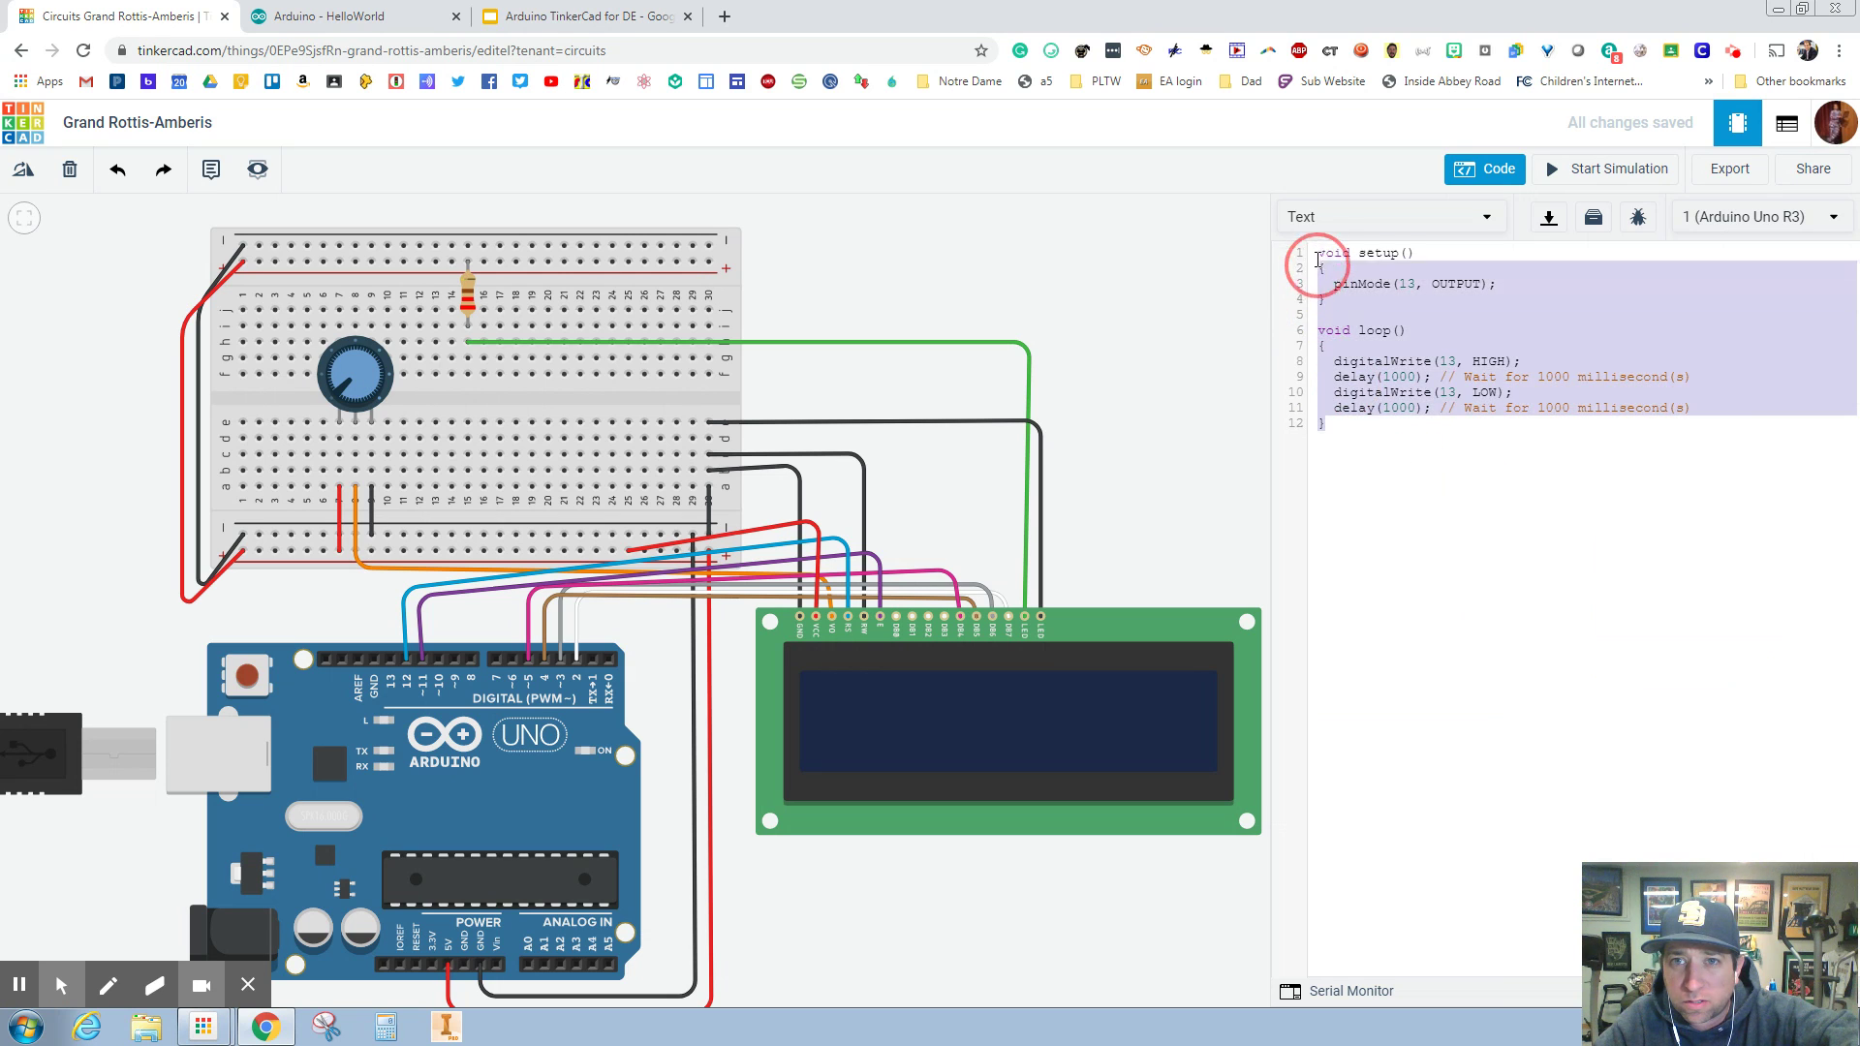
key("ctrl+v")
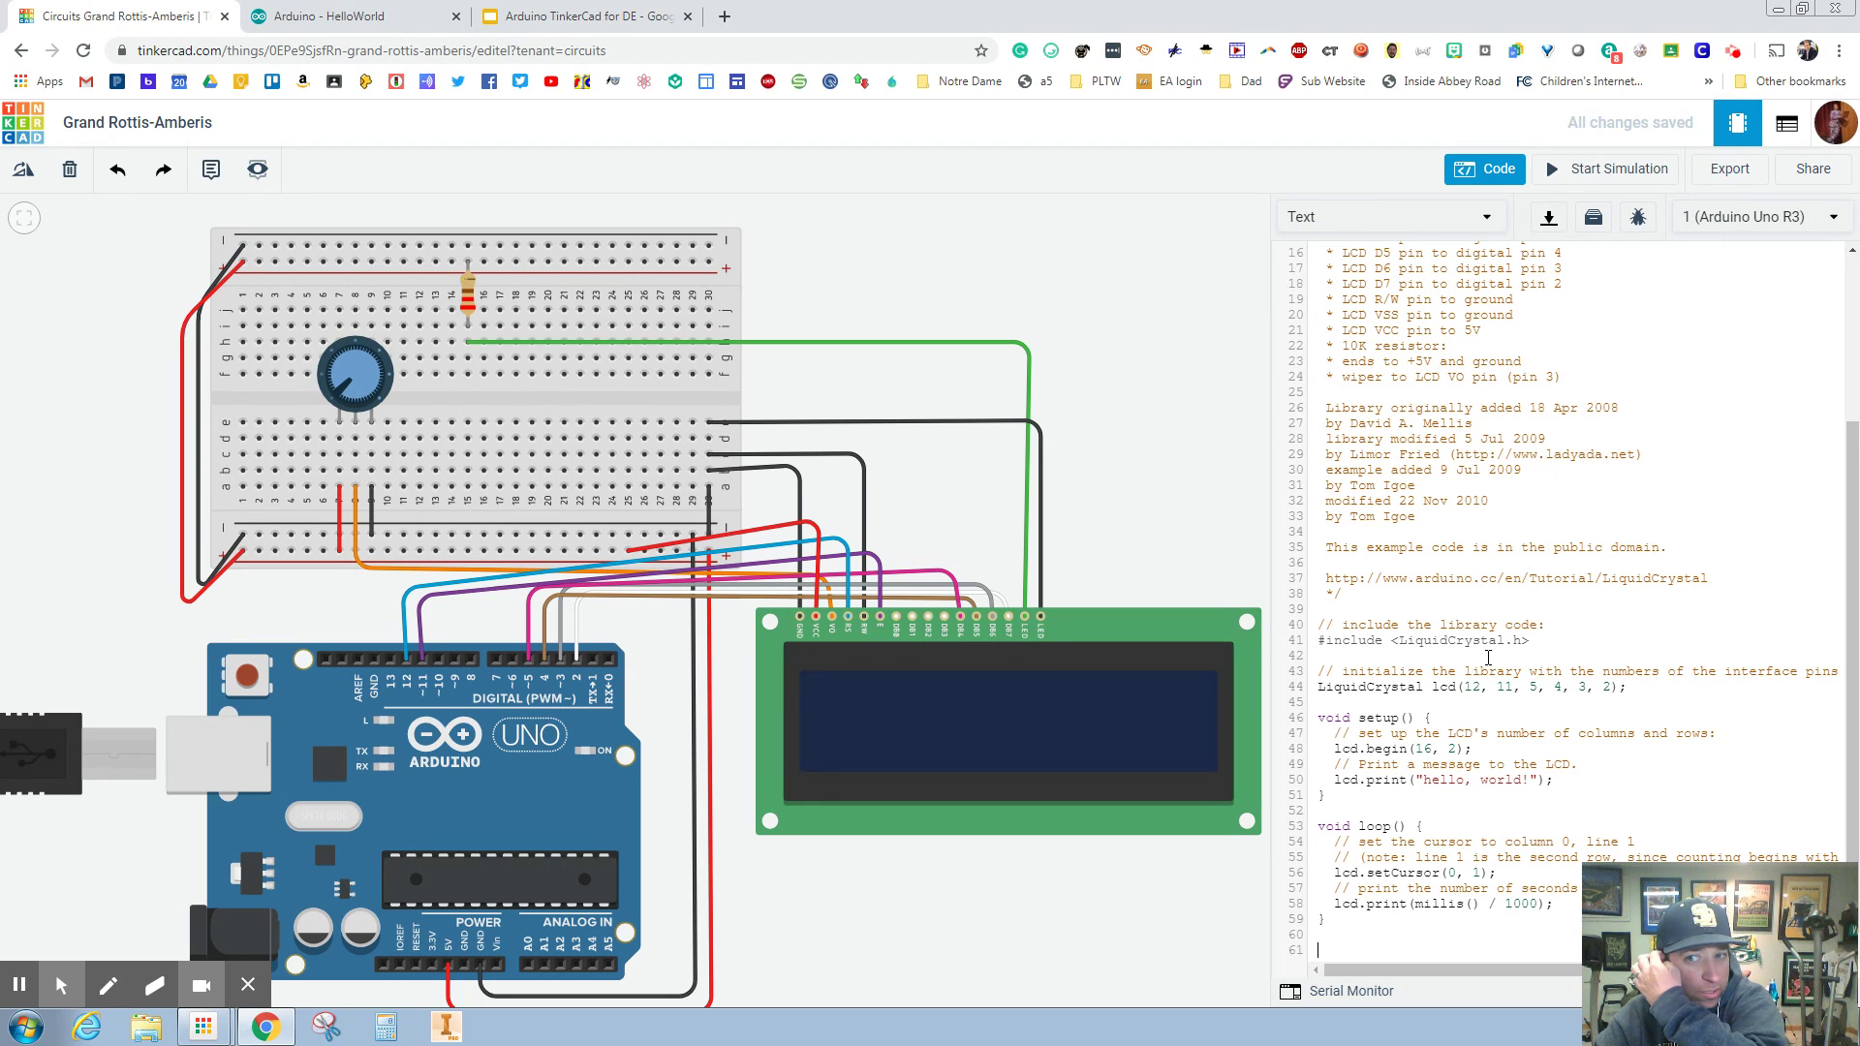
scroll(1533, 475, "up", 5)
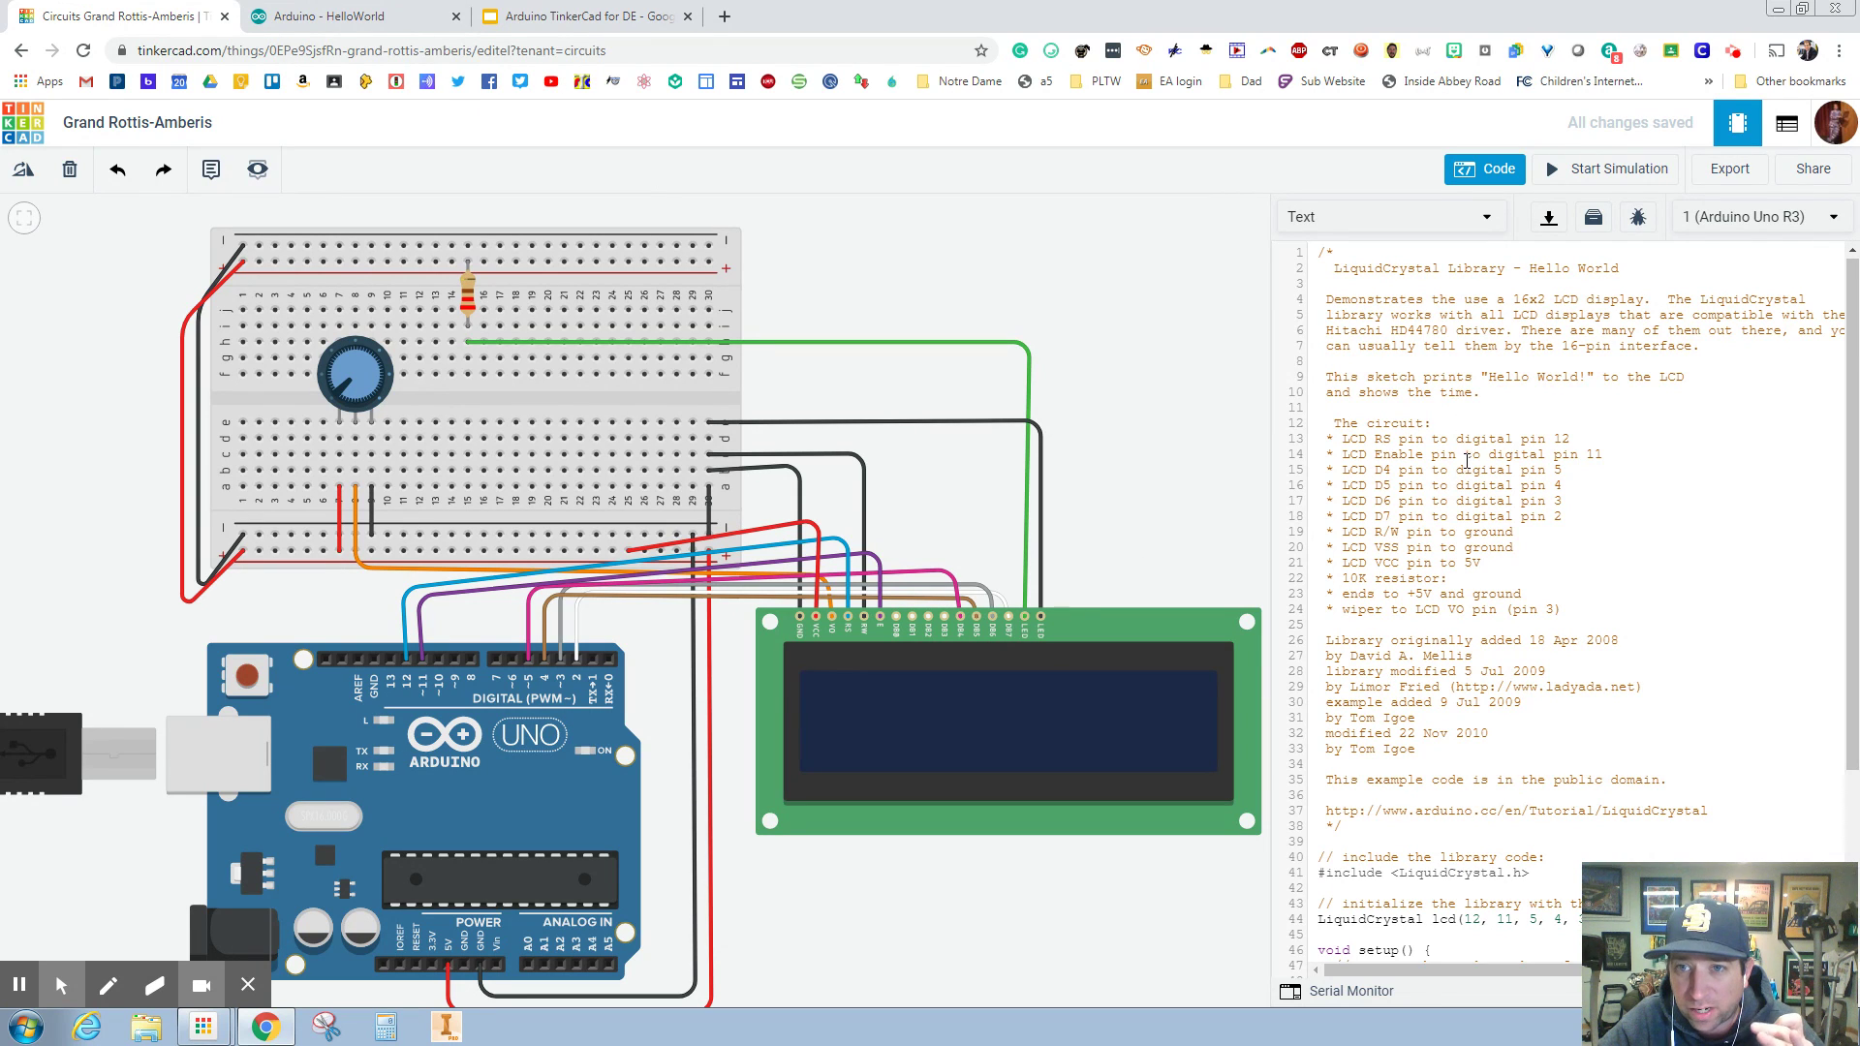
Step: Run the simulation and turn the potentiometer for LCD contrast, showing 'hello, world!', then stop it
left_click(1559, 175)
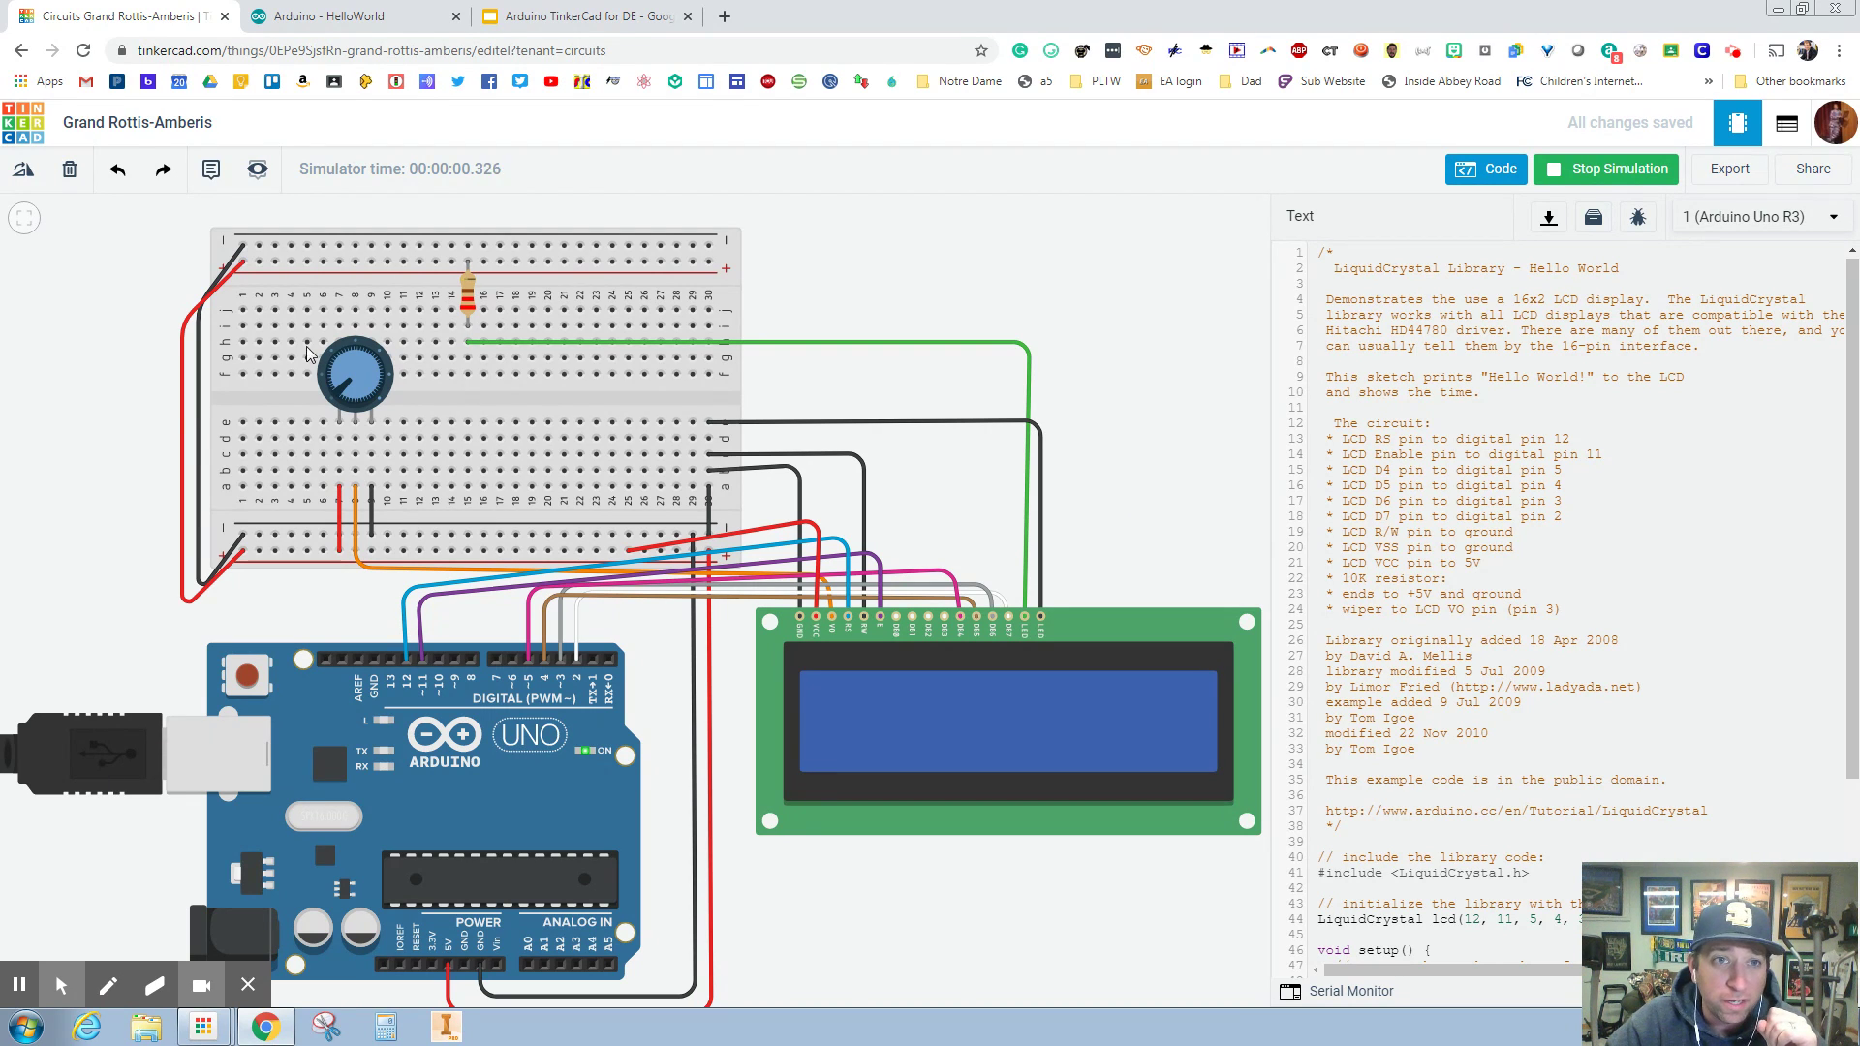
left_click(336, 392)
mouse_move(336, 392)
left_mouse_down()
mouse_move(345, 358)
mouse_move(370, 392)
left_mouse_up()
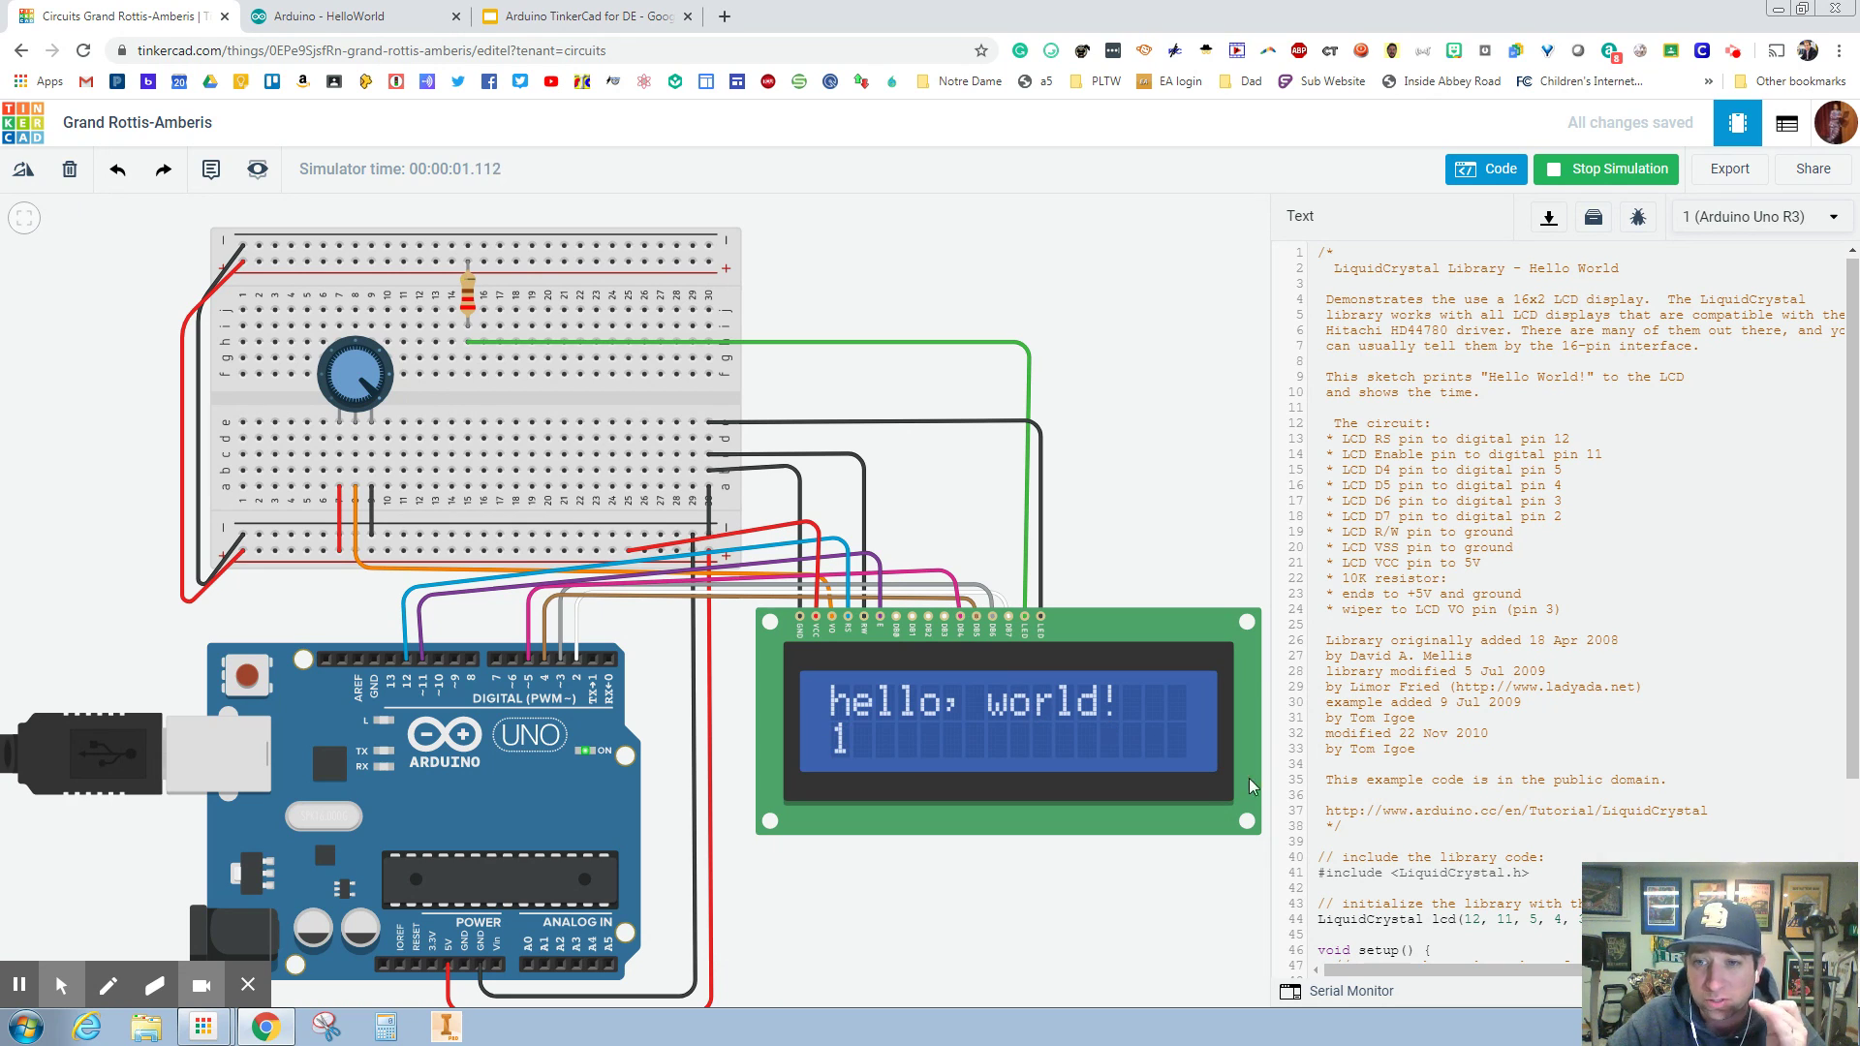
mouse_move(1704, 926)
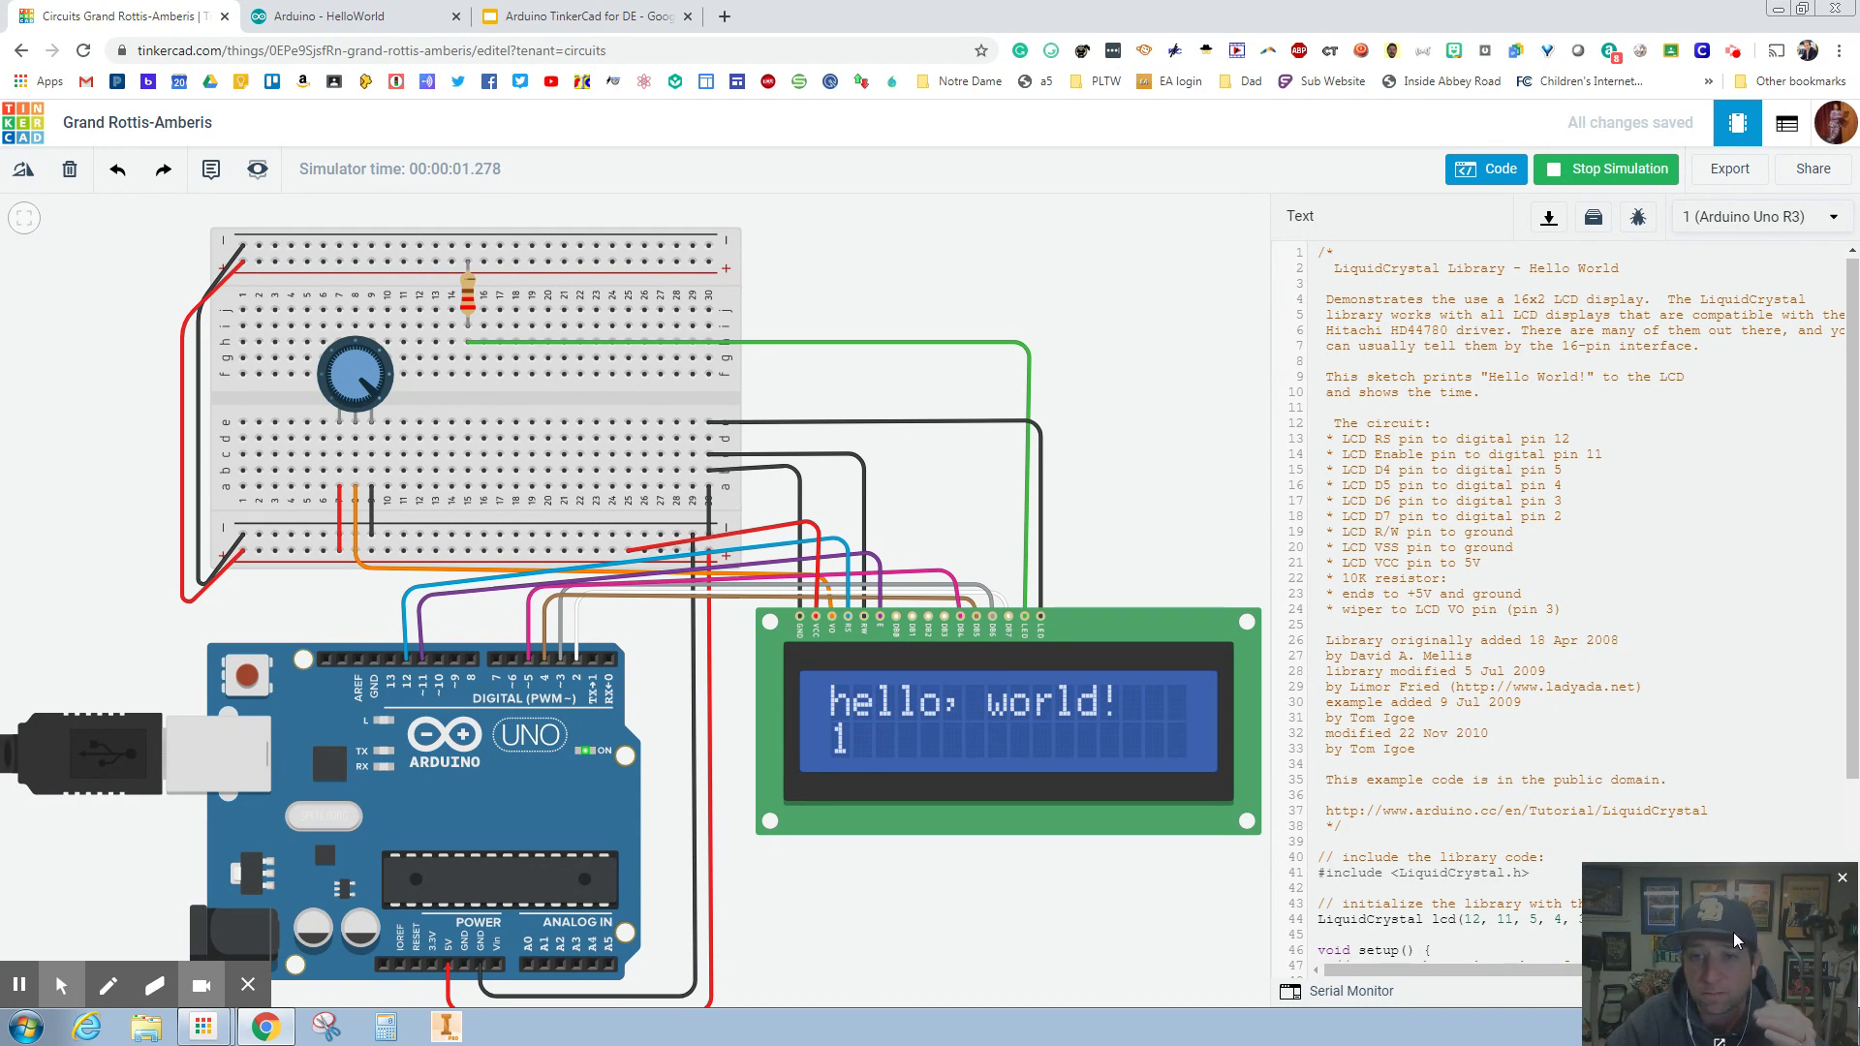
left_click_drag(1733, 932, 1108, 933)
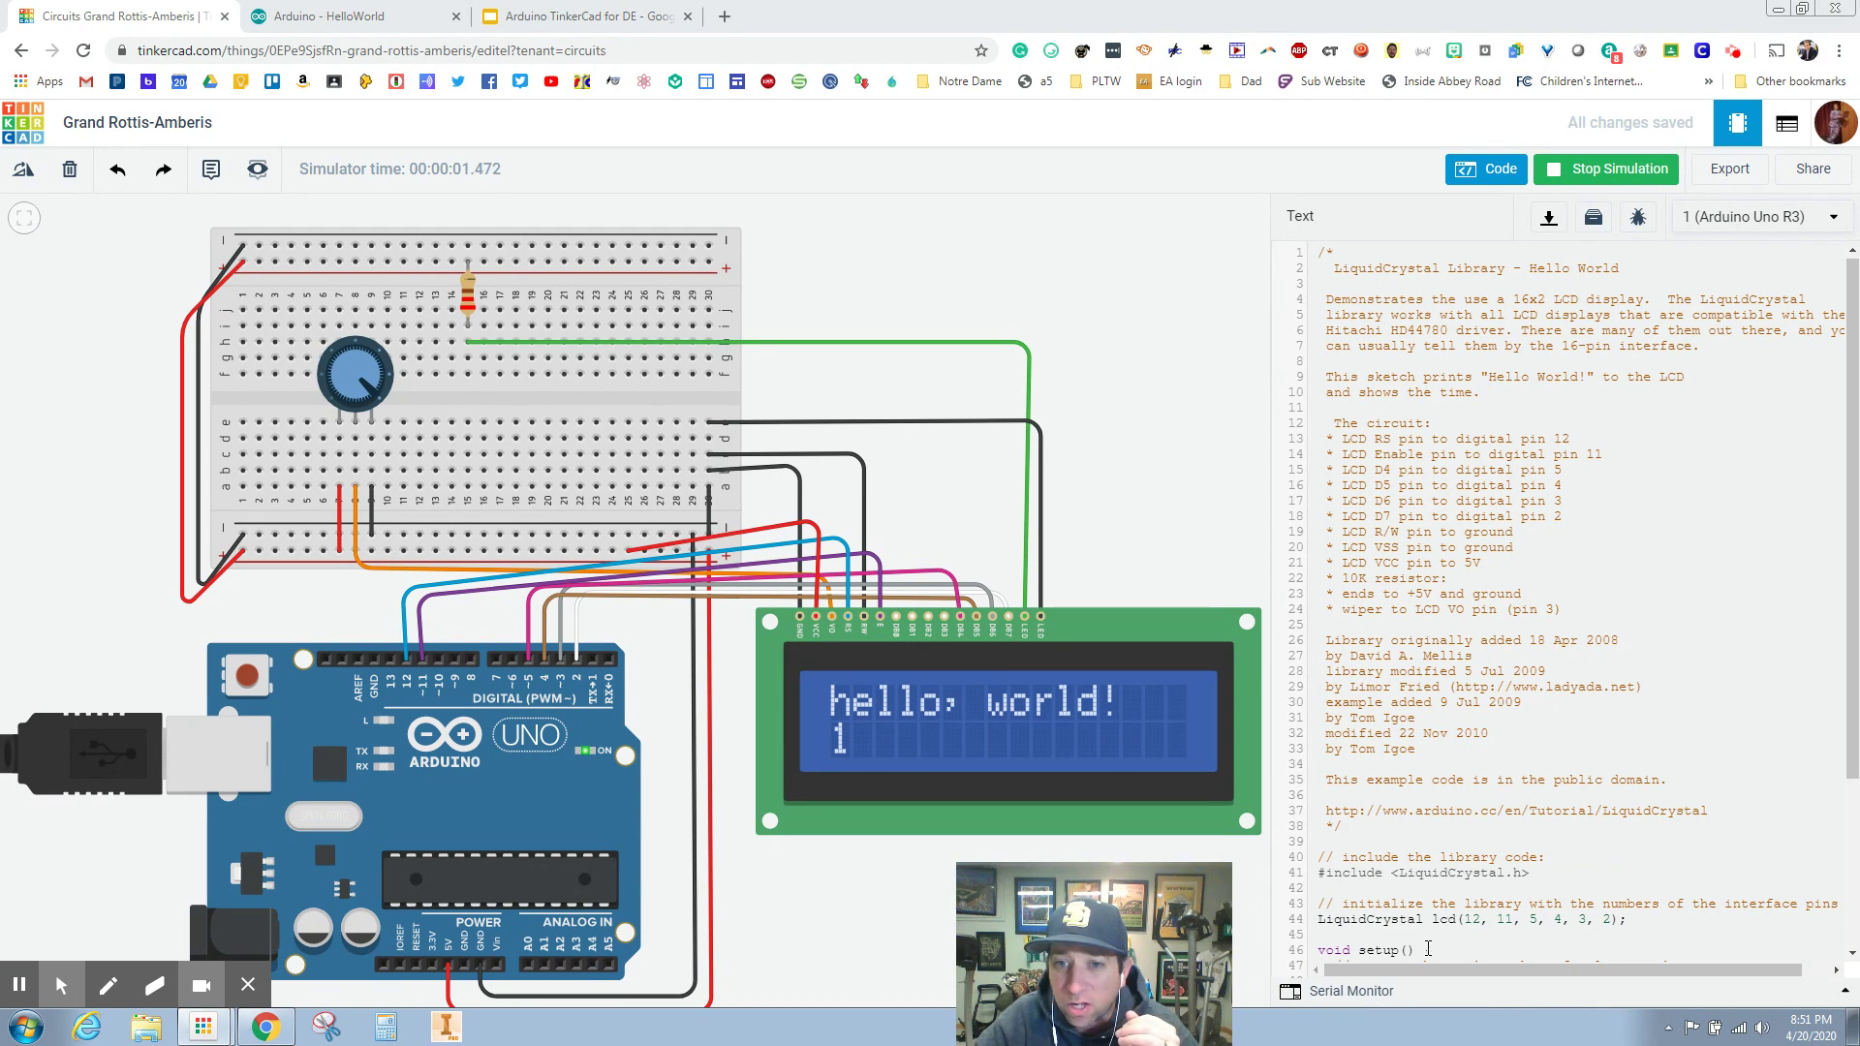
scroll(1483, 643, "down", 5)
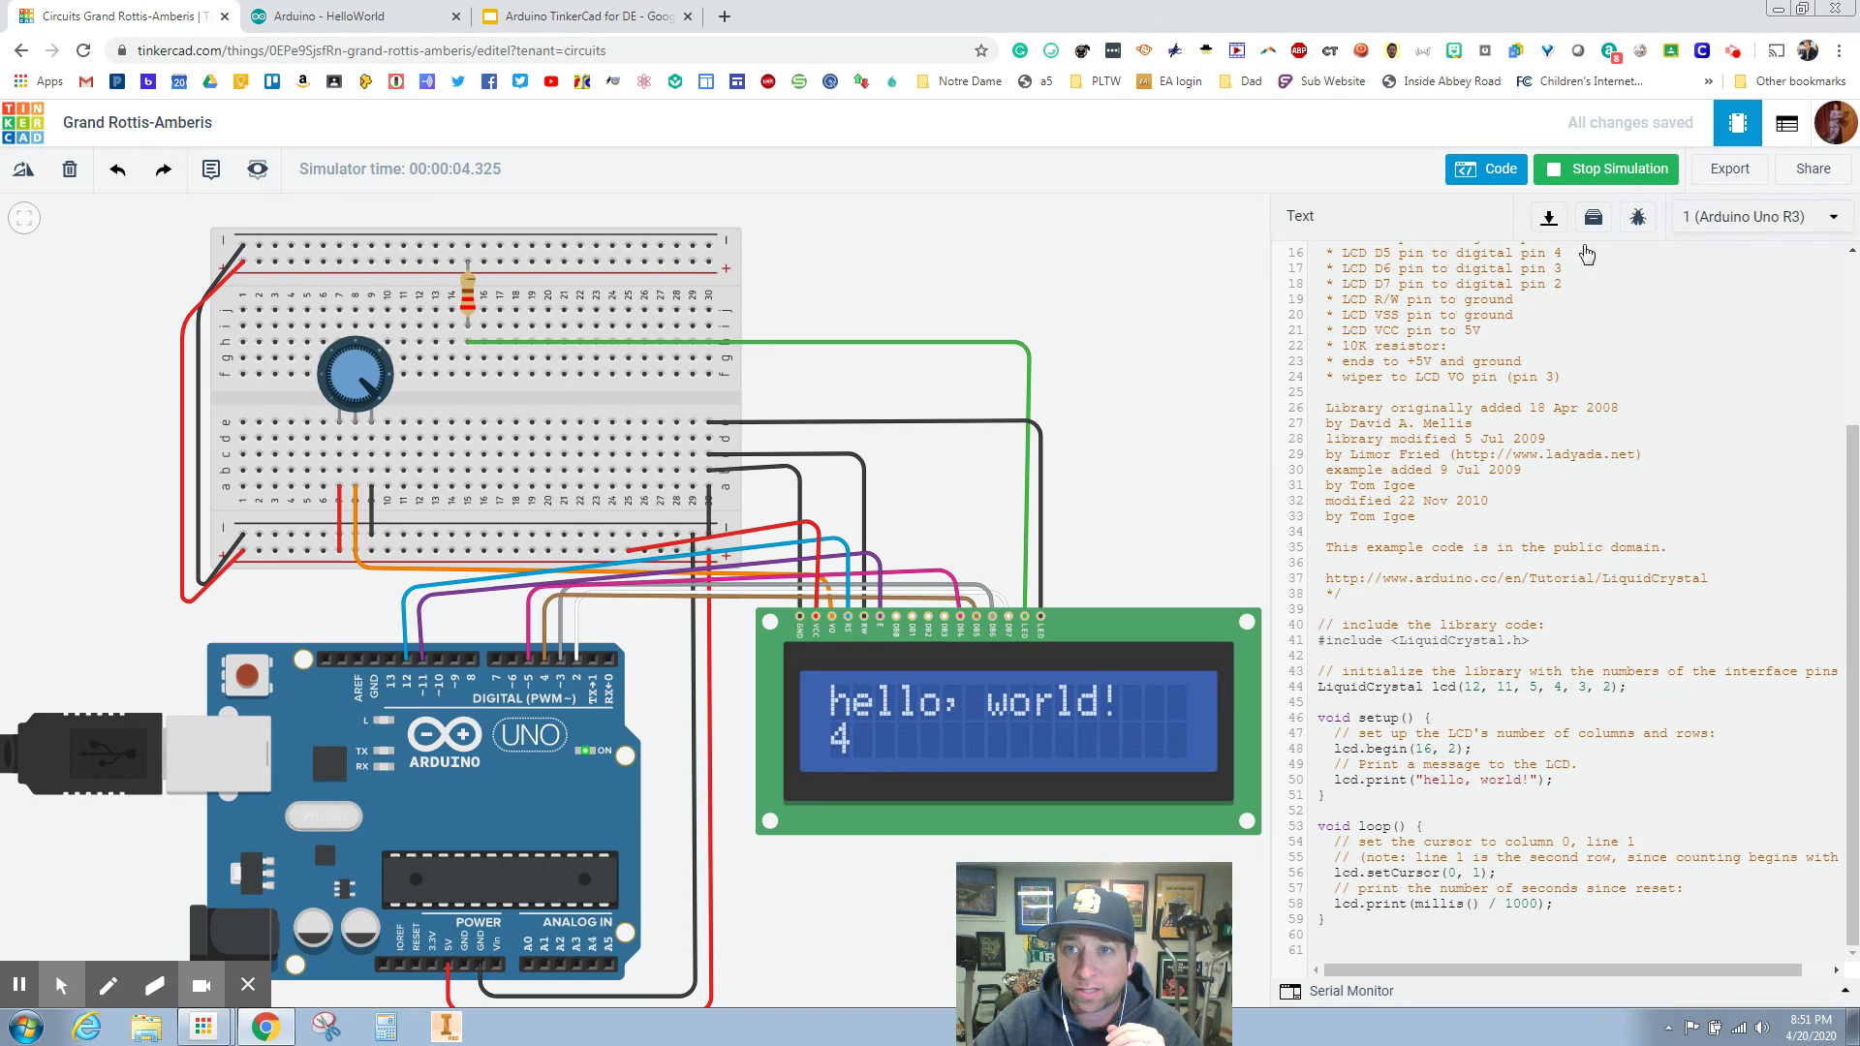
left_click(1417, 403)
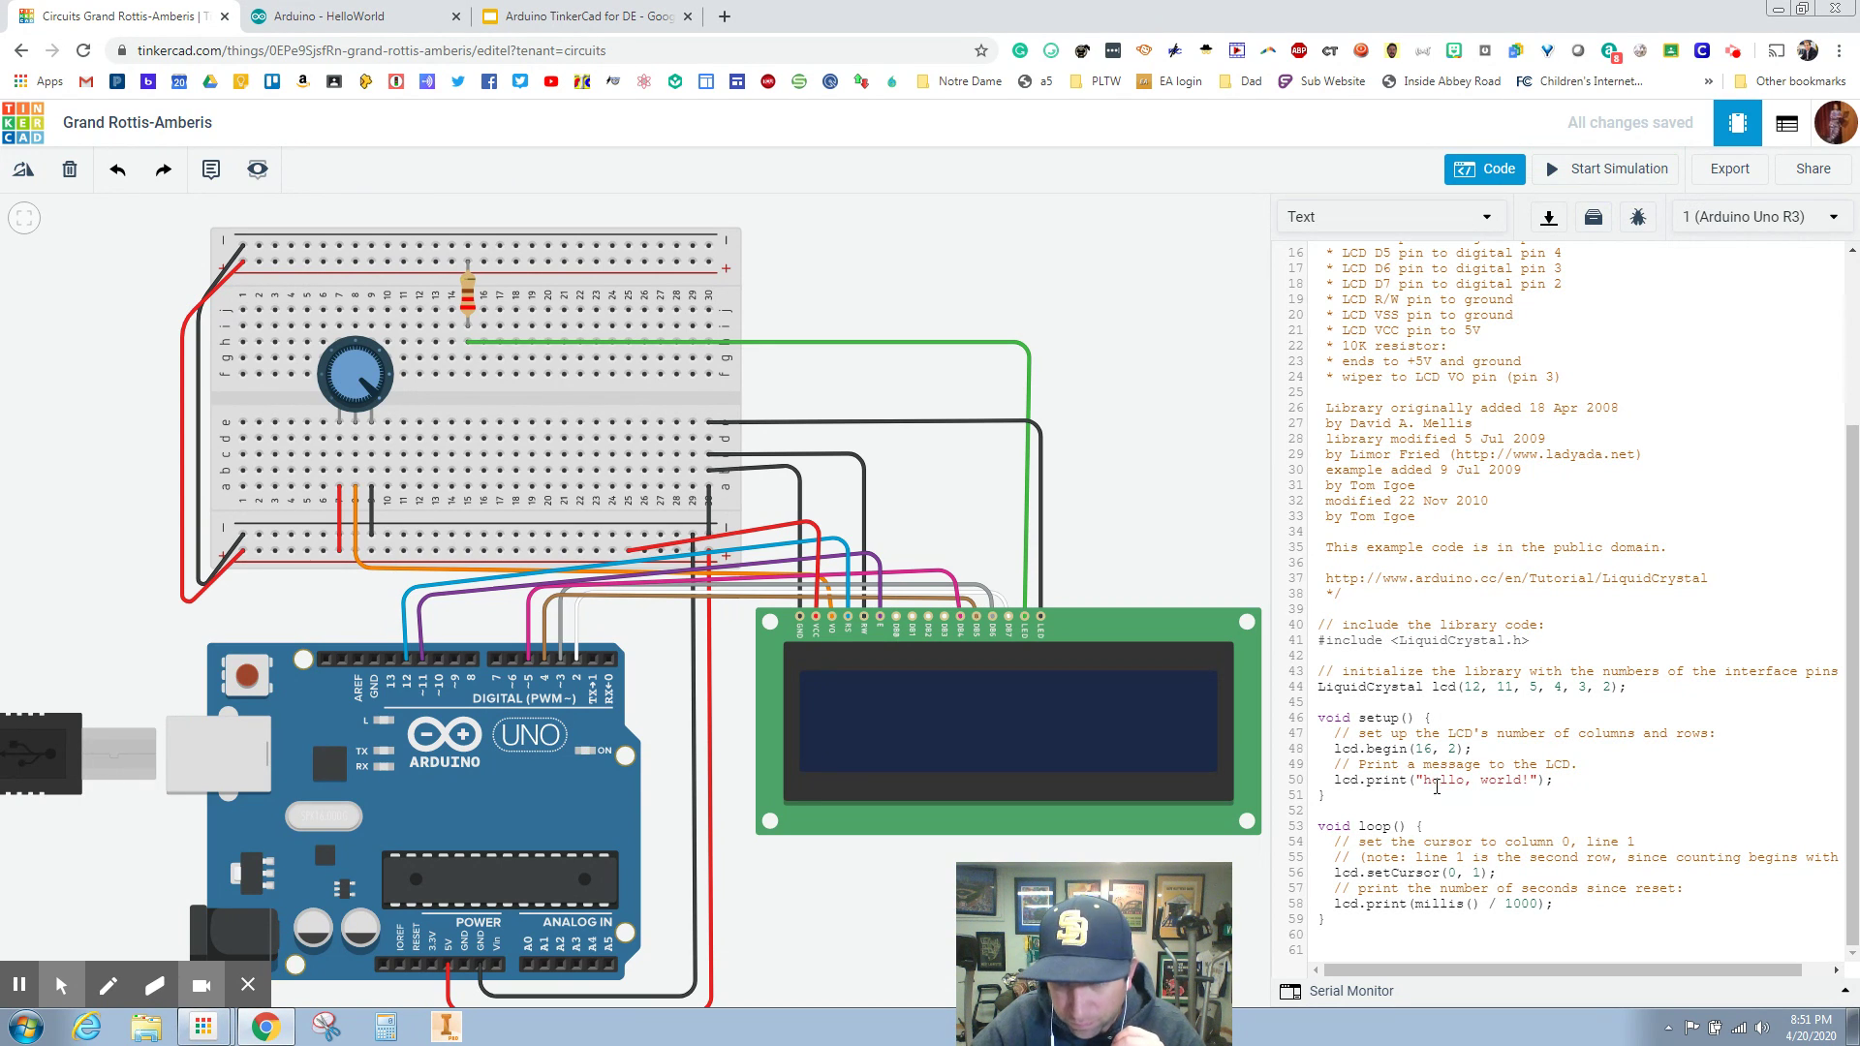
Step: Replace 'hello, world' in the setup lcd.print line with '#RileyPride'
left_click_drag(1423, 778, 1521, 781)
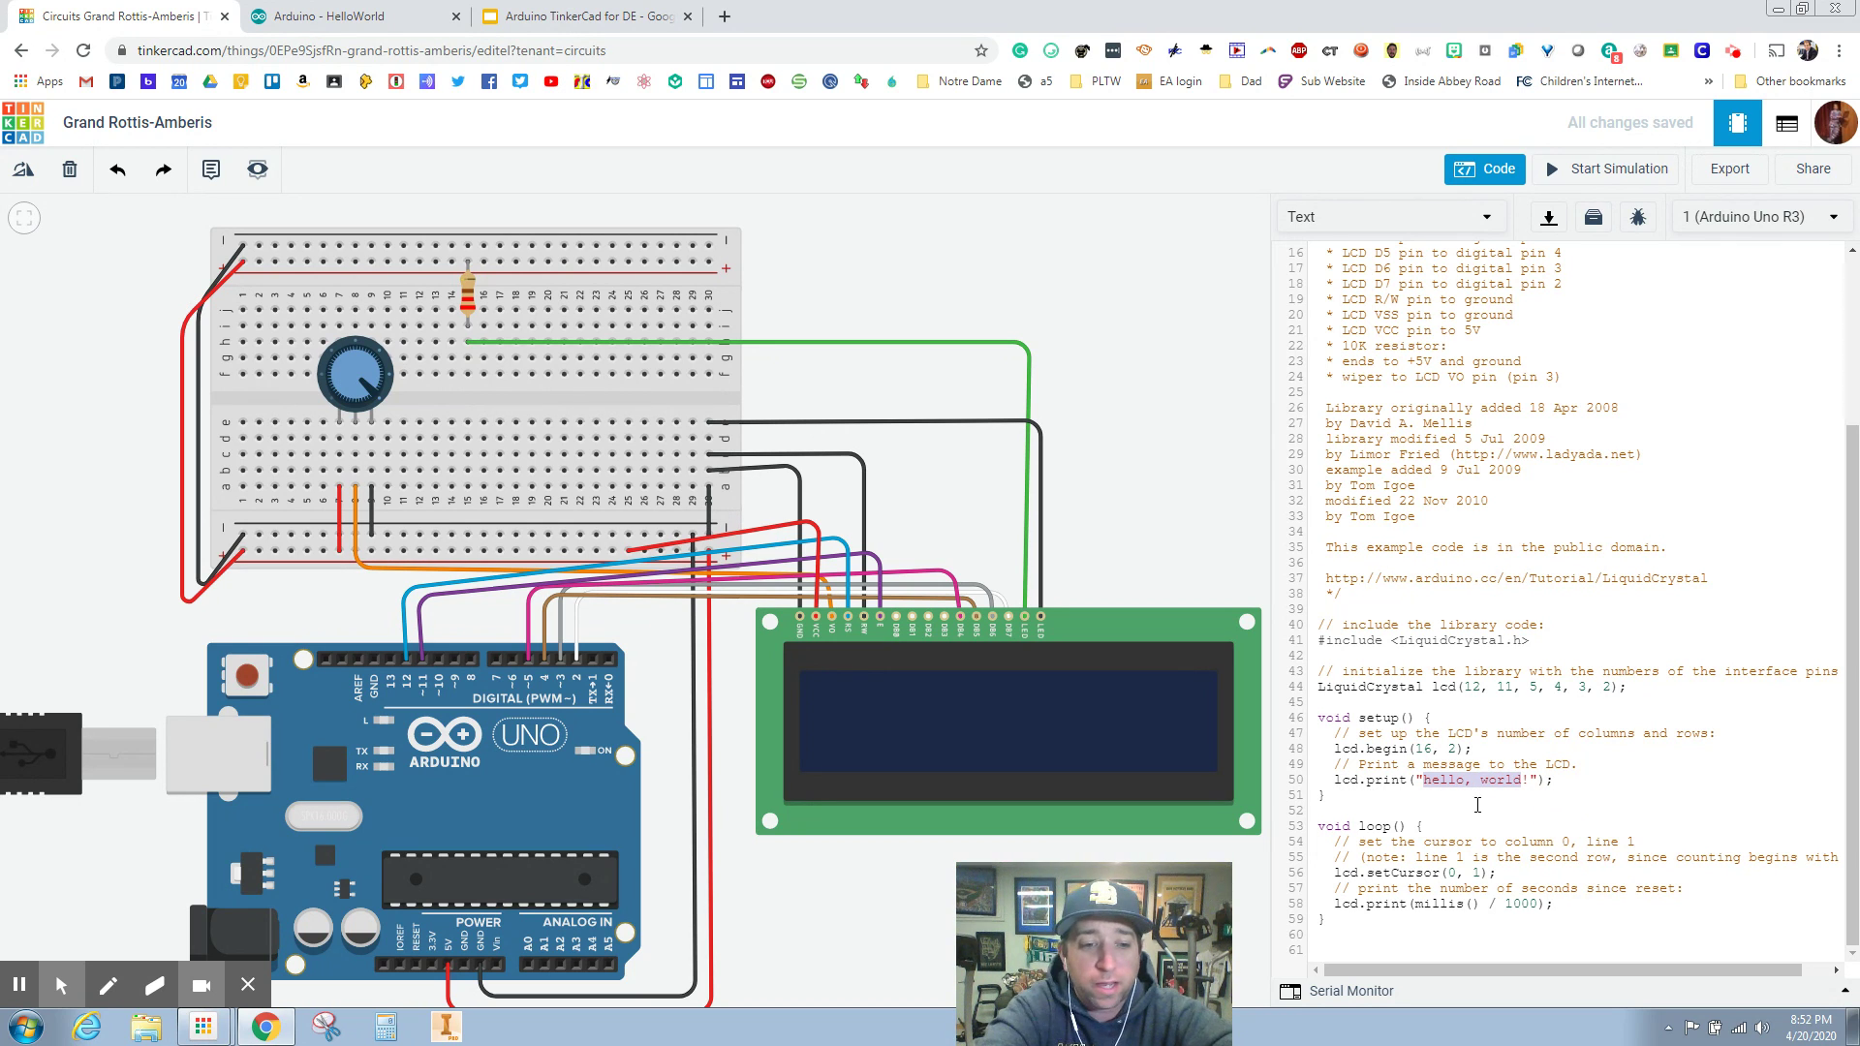
type("#")
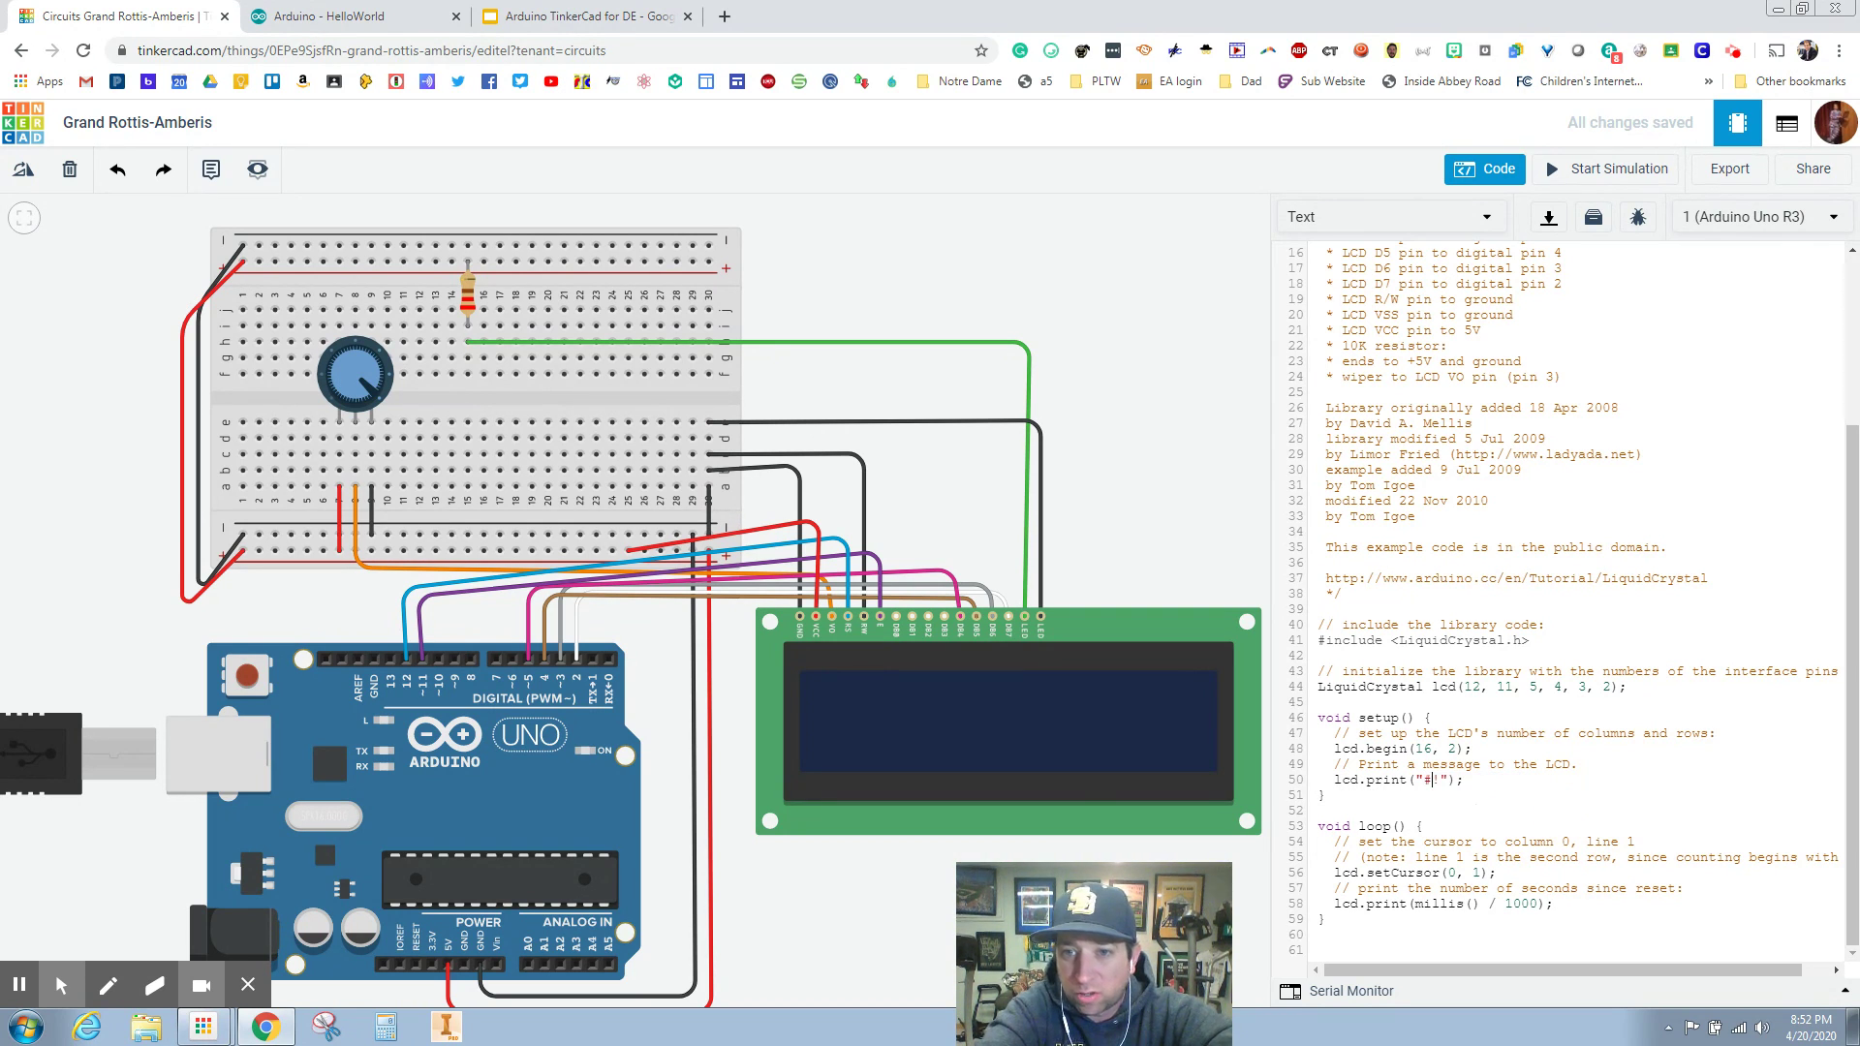
type("RileyPri")
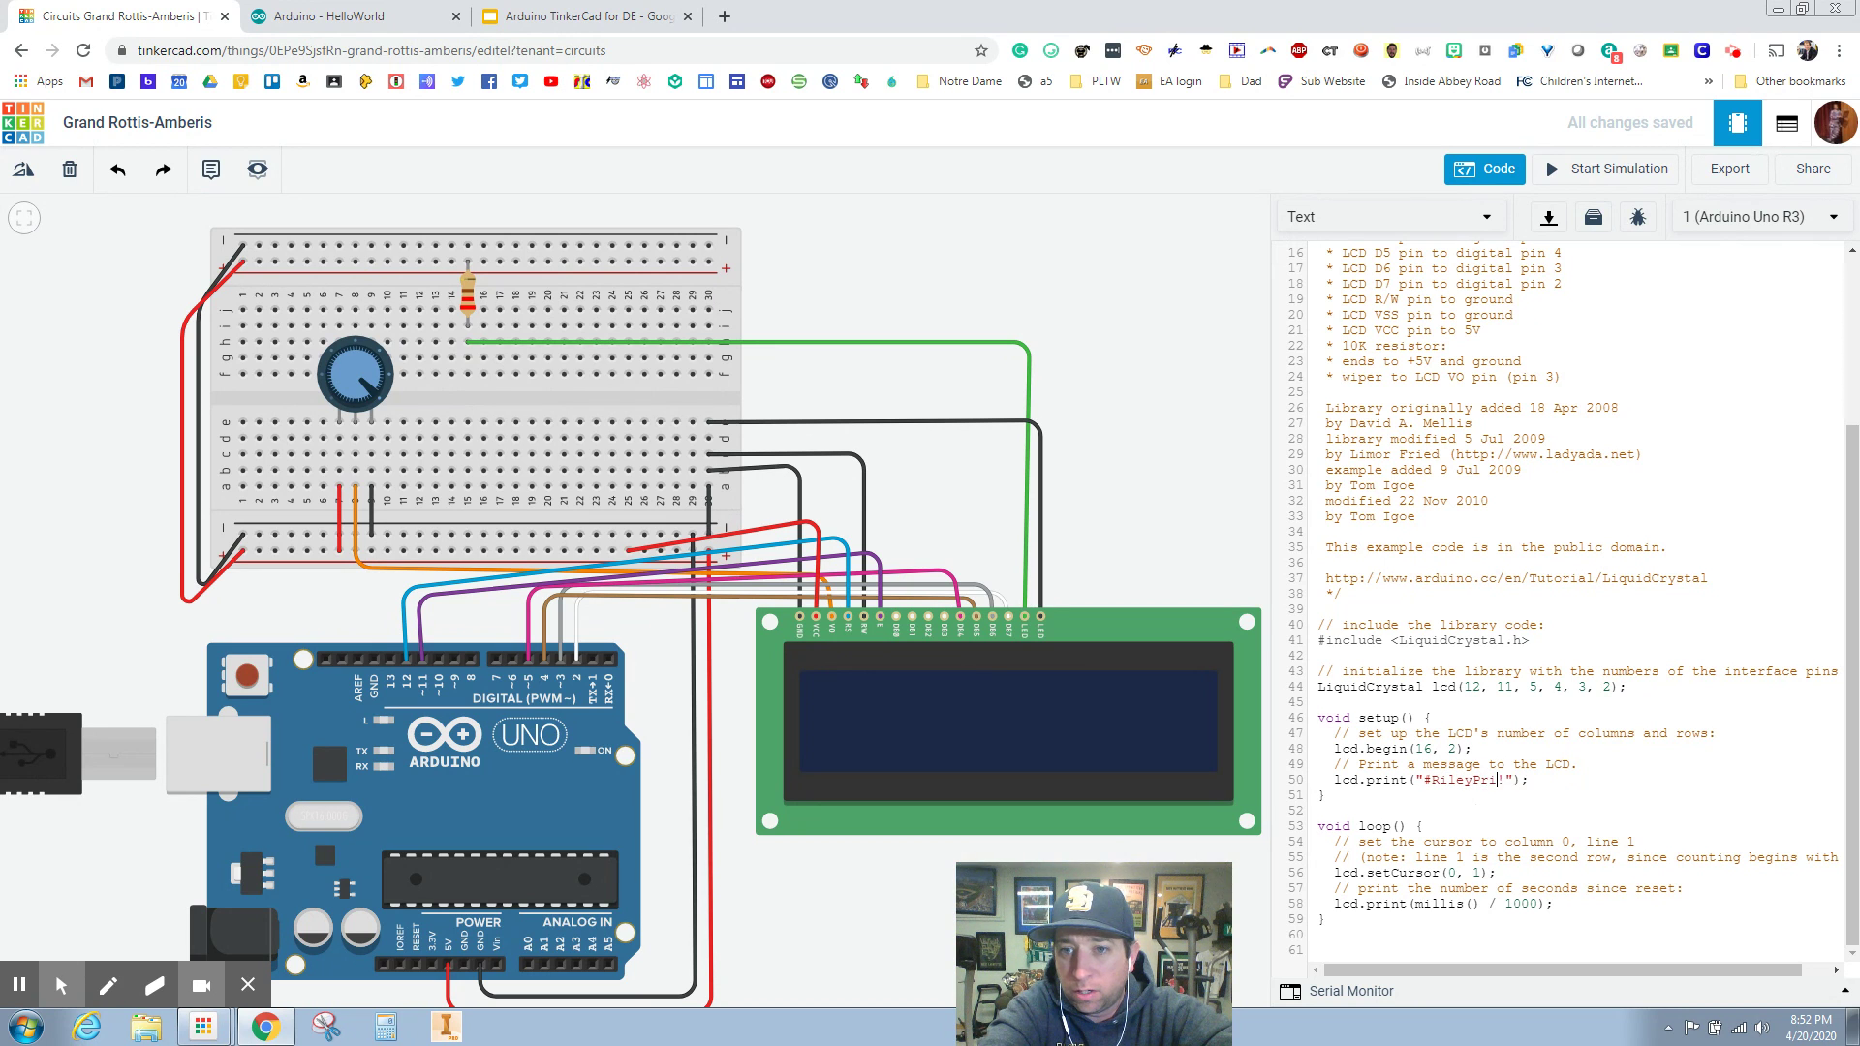
type("de!")
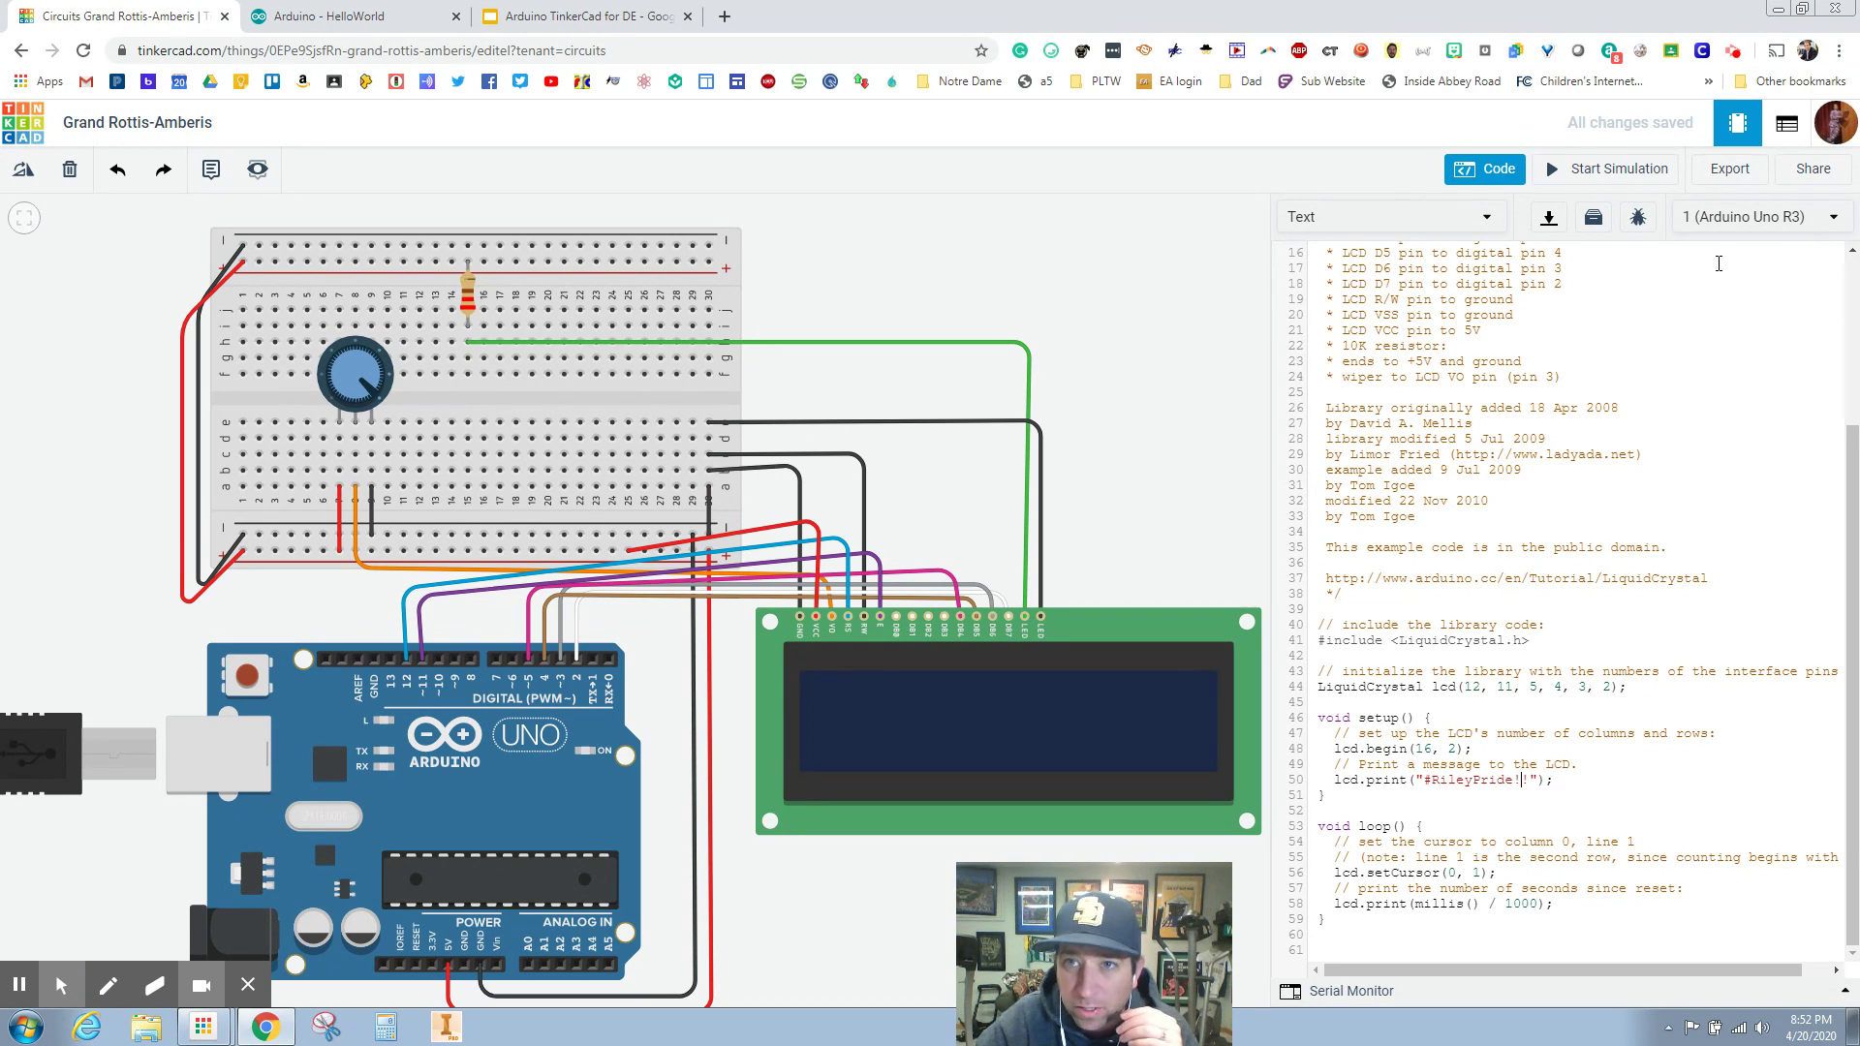
Step: Run the simulation to see '#RileyPride!!' and the seconds count on the LCD, then stop it
left_click(1570, 172)
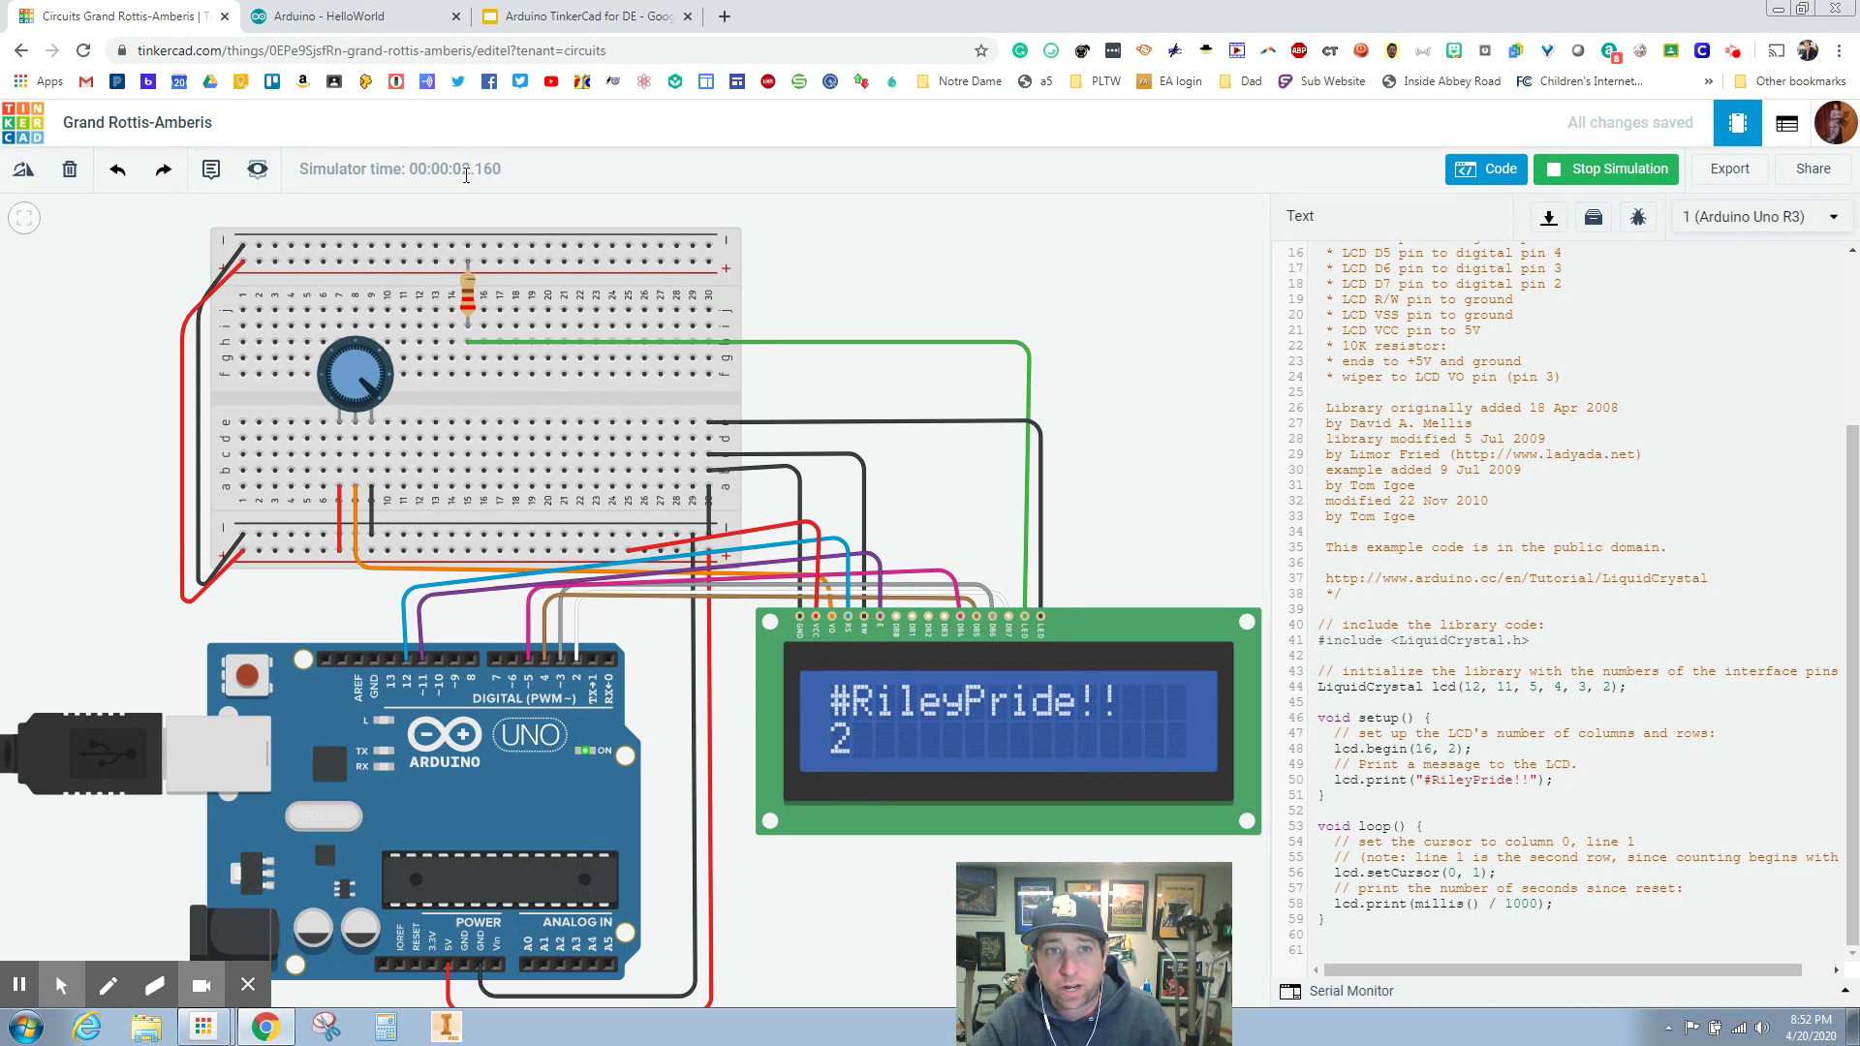
left_click(1394, 500)
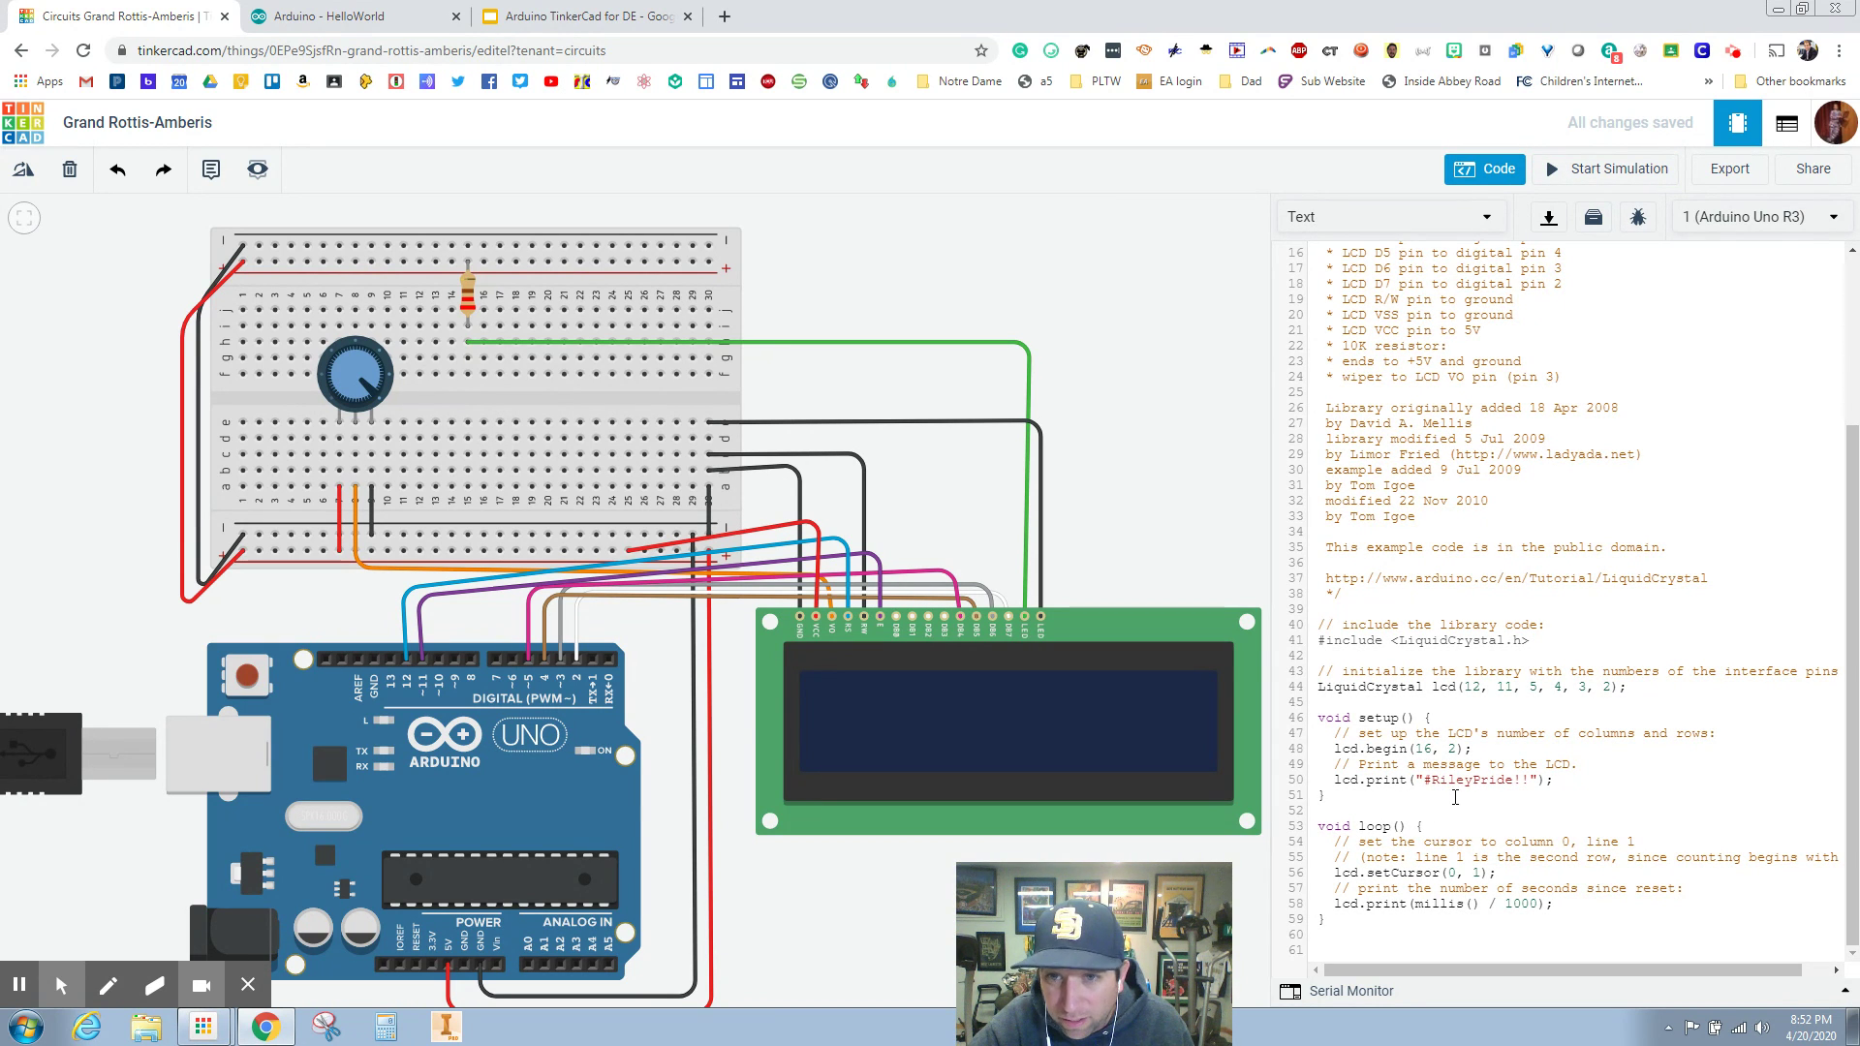
Step: Select the quoted "#RileyPride!!" string on line 50, including its quotes
left_click_drag(1425, 780, 1521, 780)
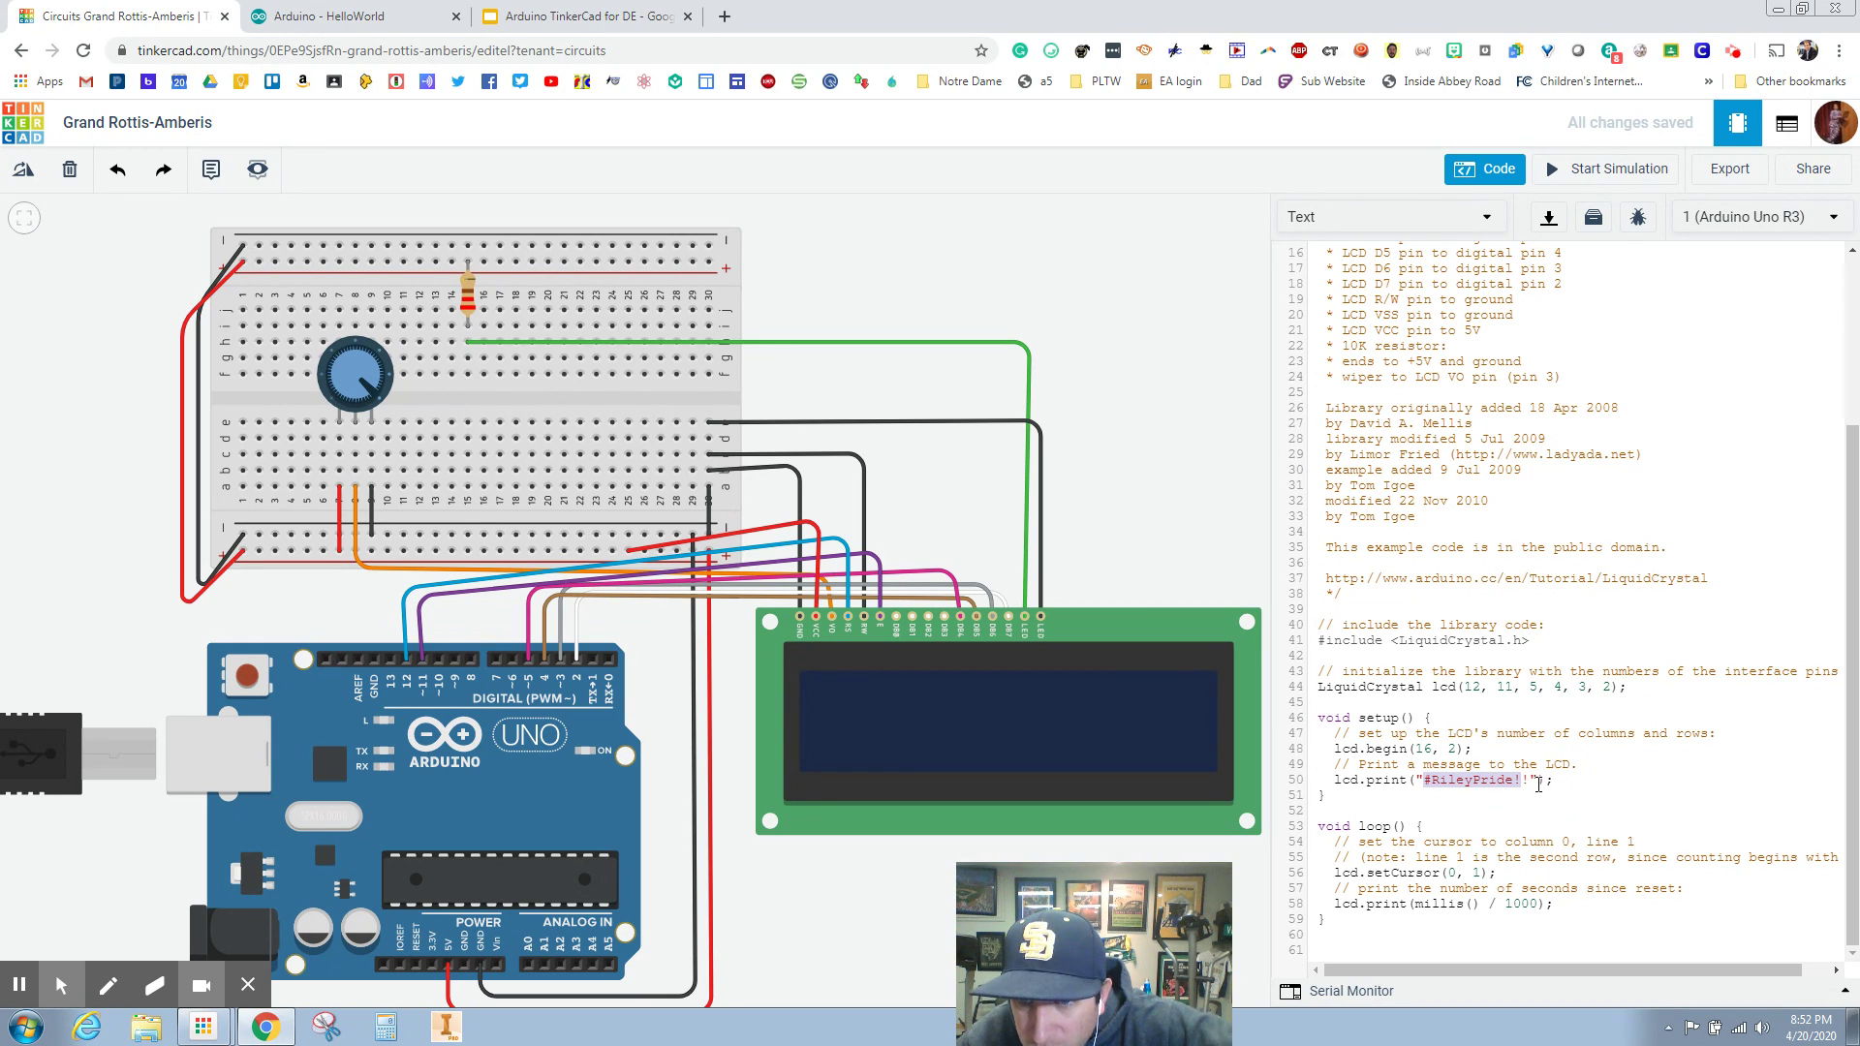
left_click_drag(1527, 782, 1425, 782)
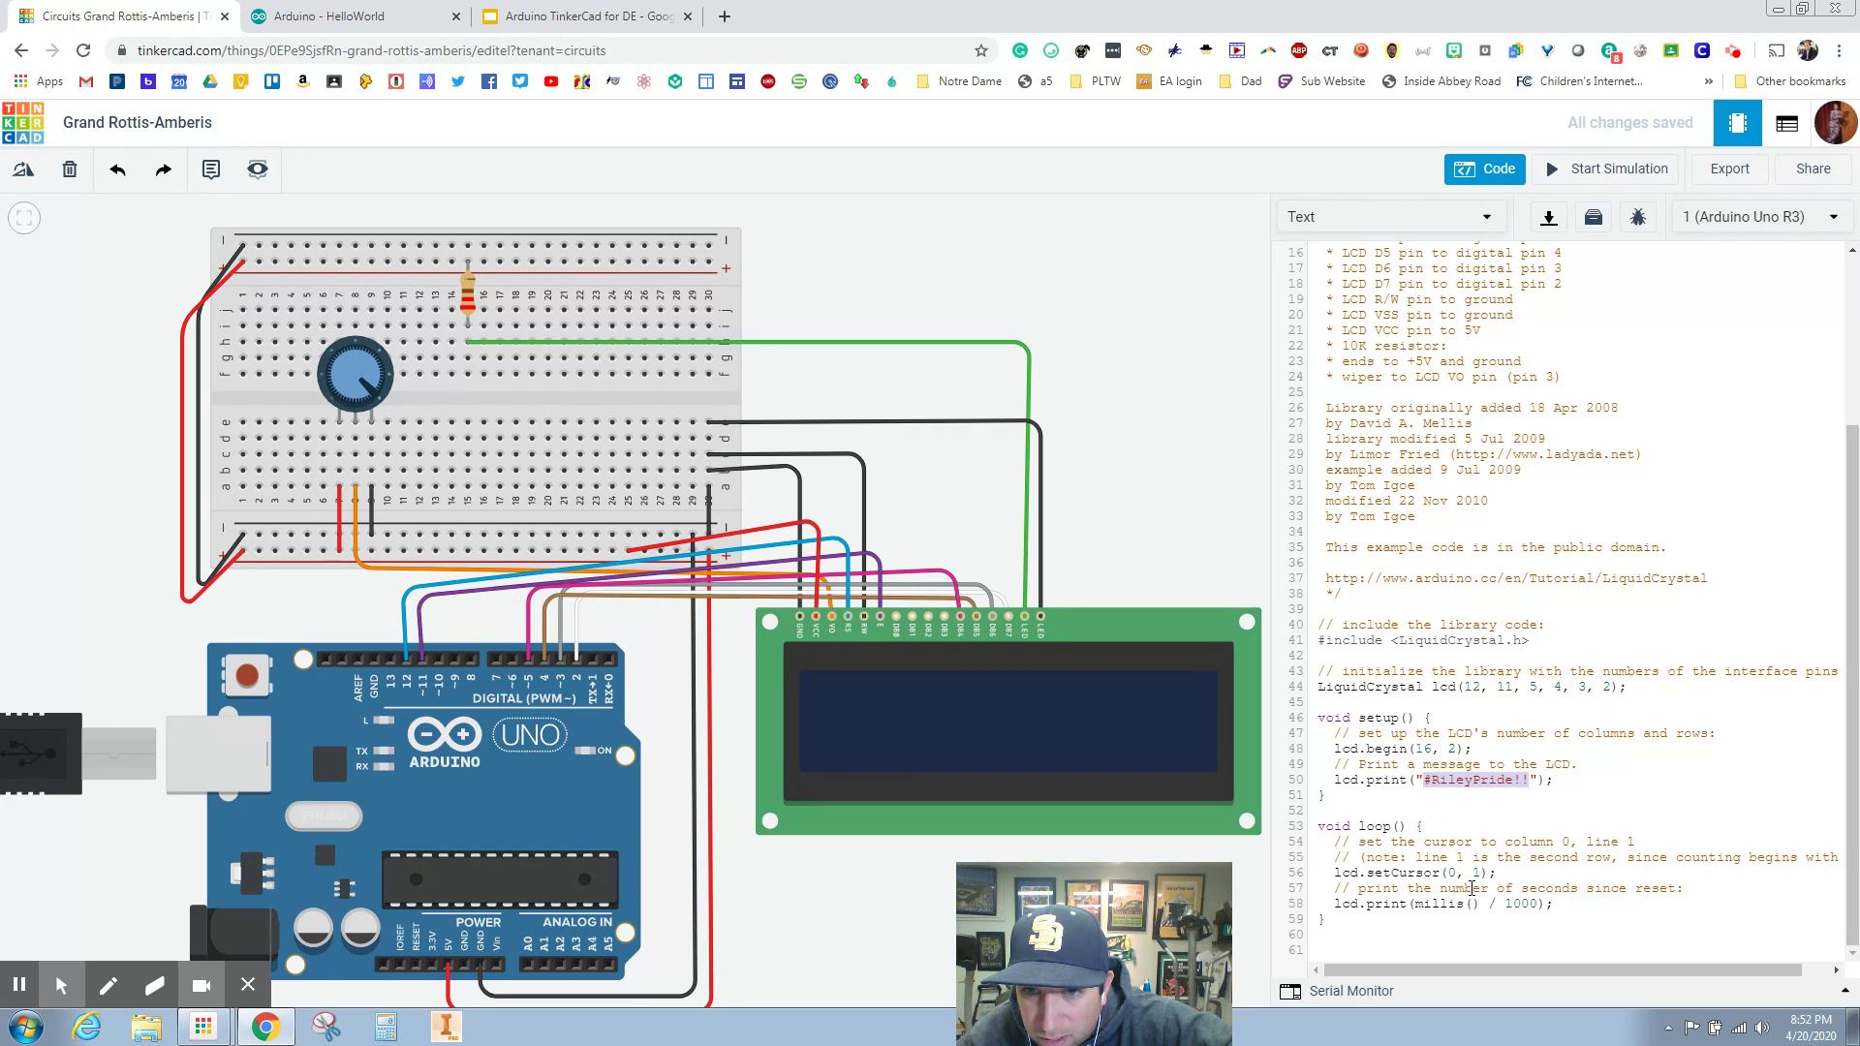
left_click(1430, 783)
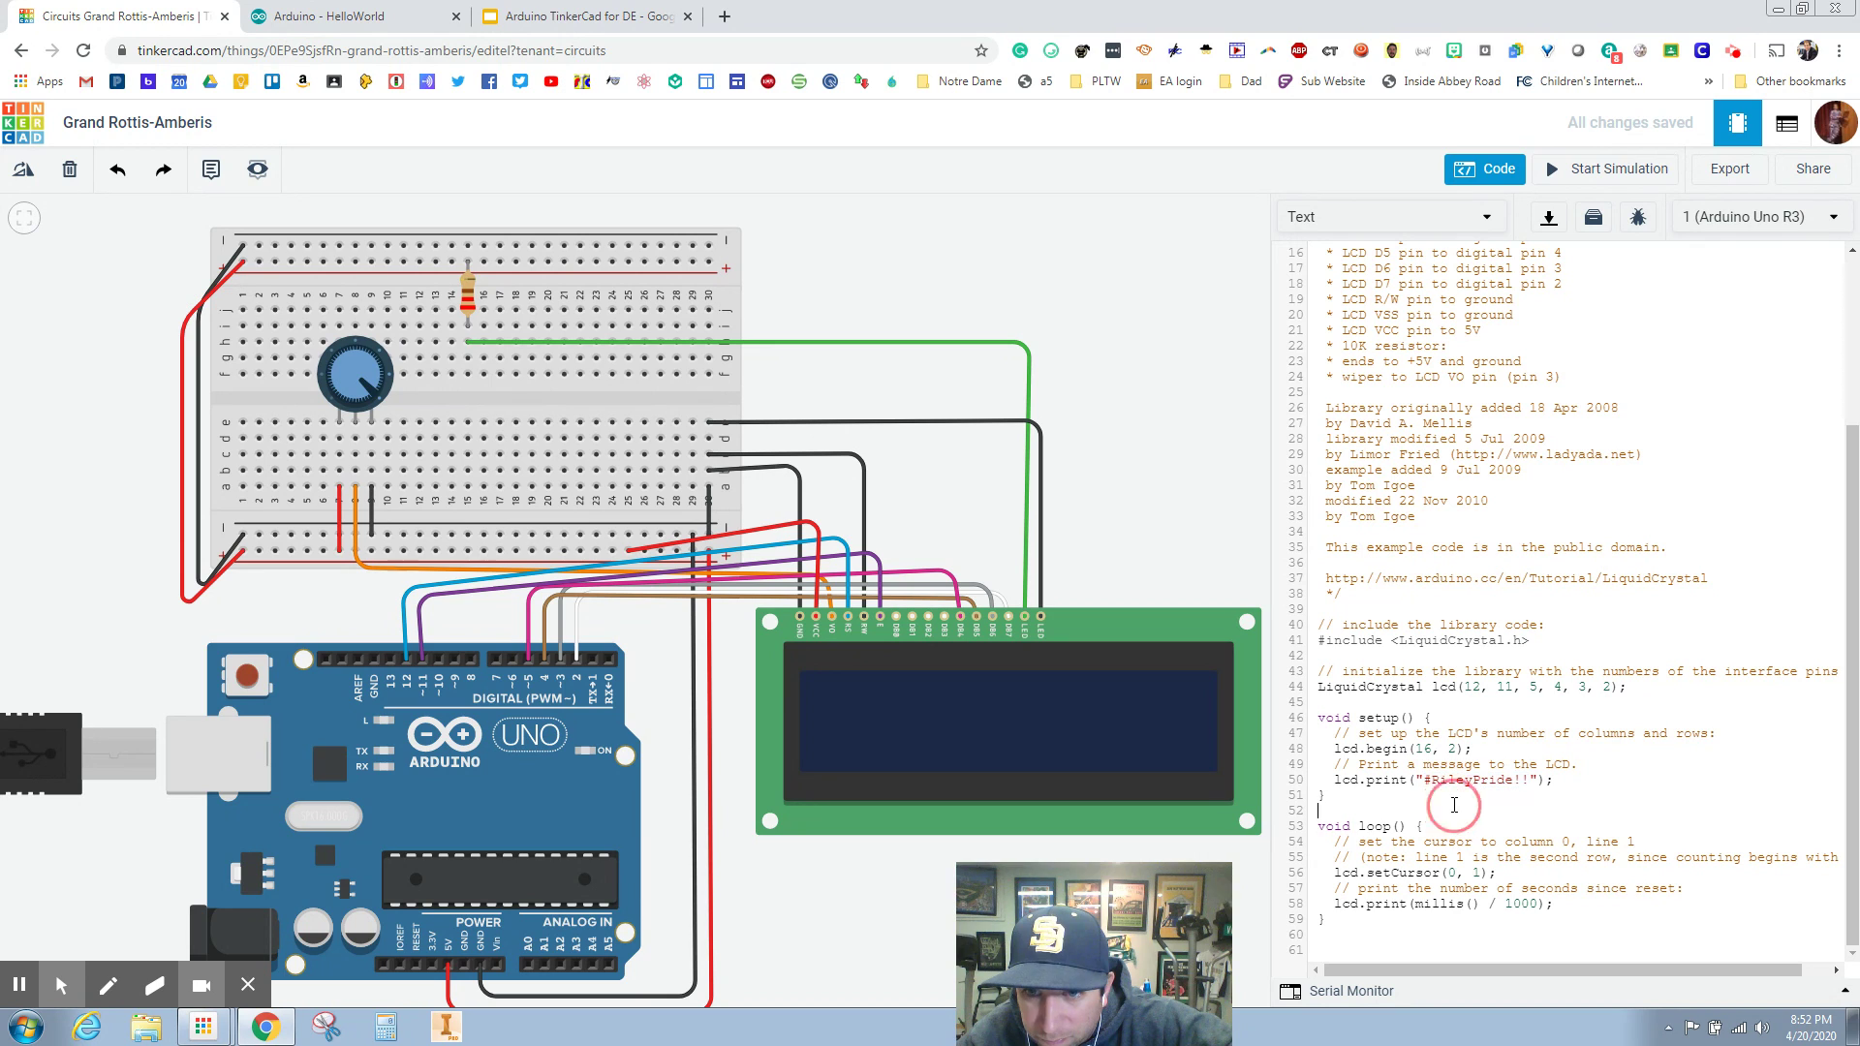
left_click_drag(1413, 781, 1533, 785)
key("ctrl+c")
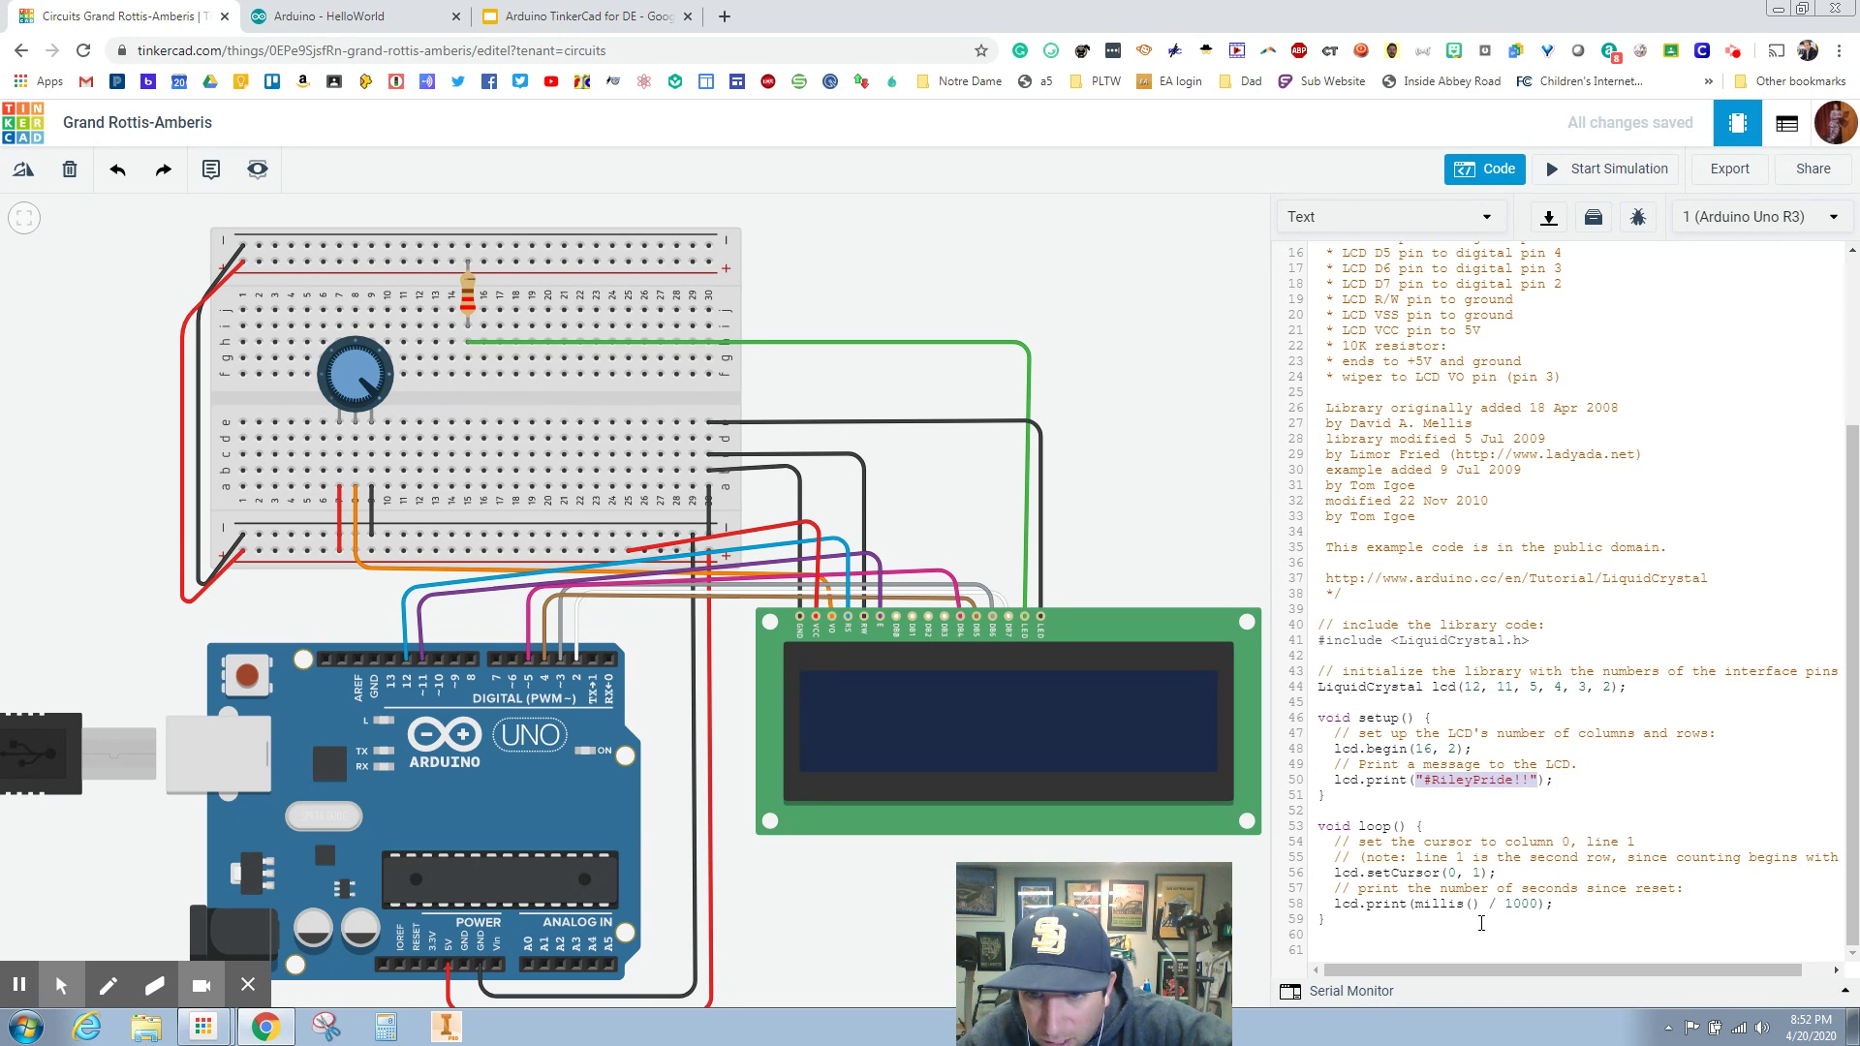
Step: Replace millis() / 1000 on line 58 with a string of the creator's name and run the simulation
left_click(1475, 908)
left_click_drag(1414, 905, 1537, 905)
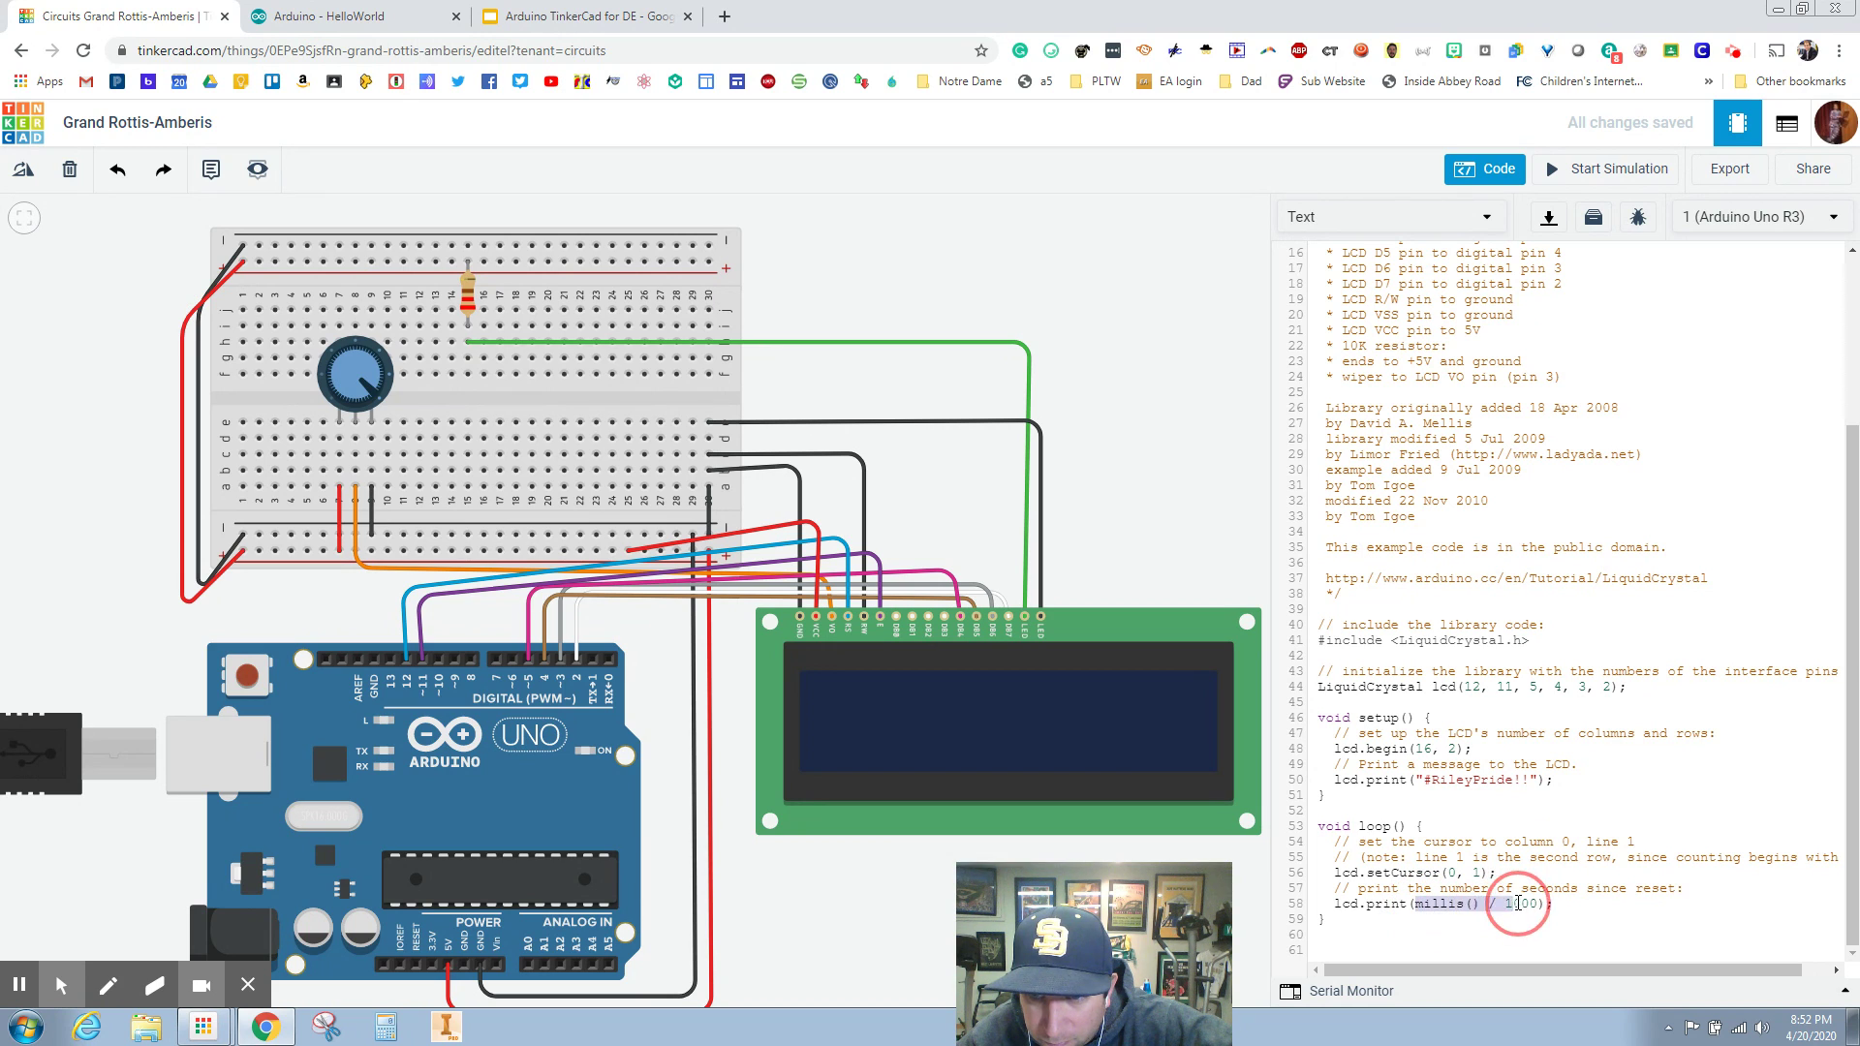
key("ctrl+v")
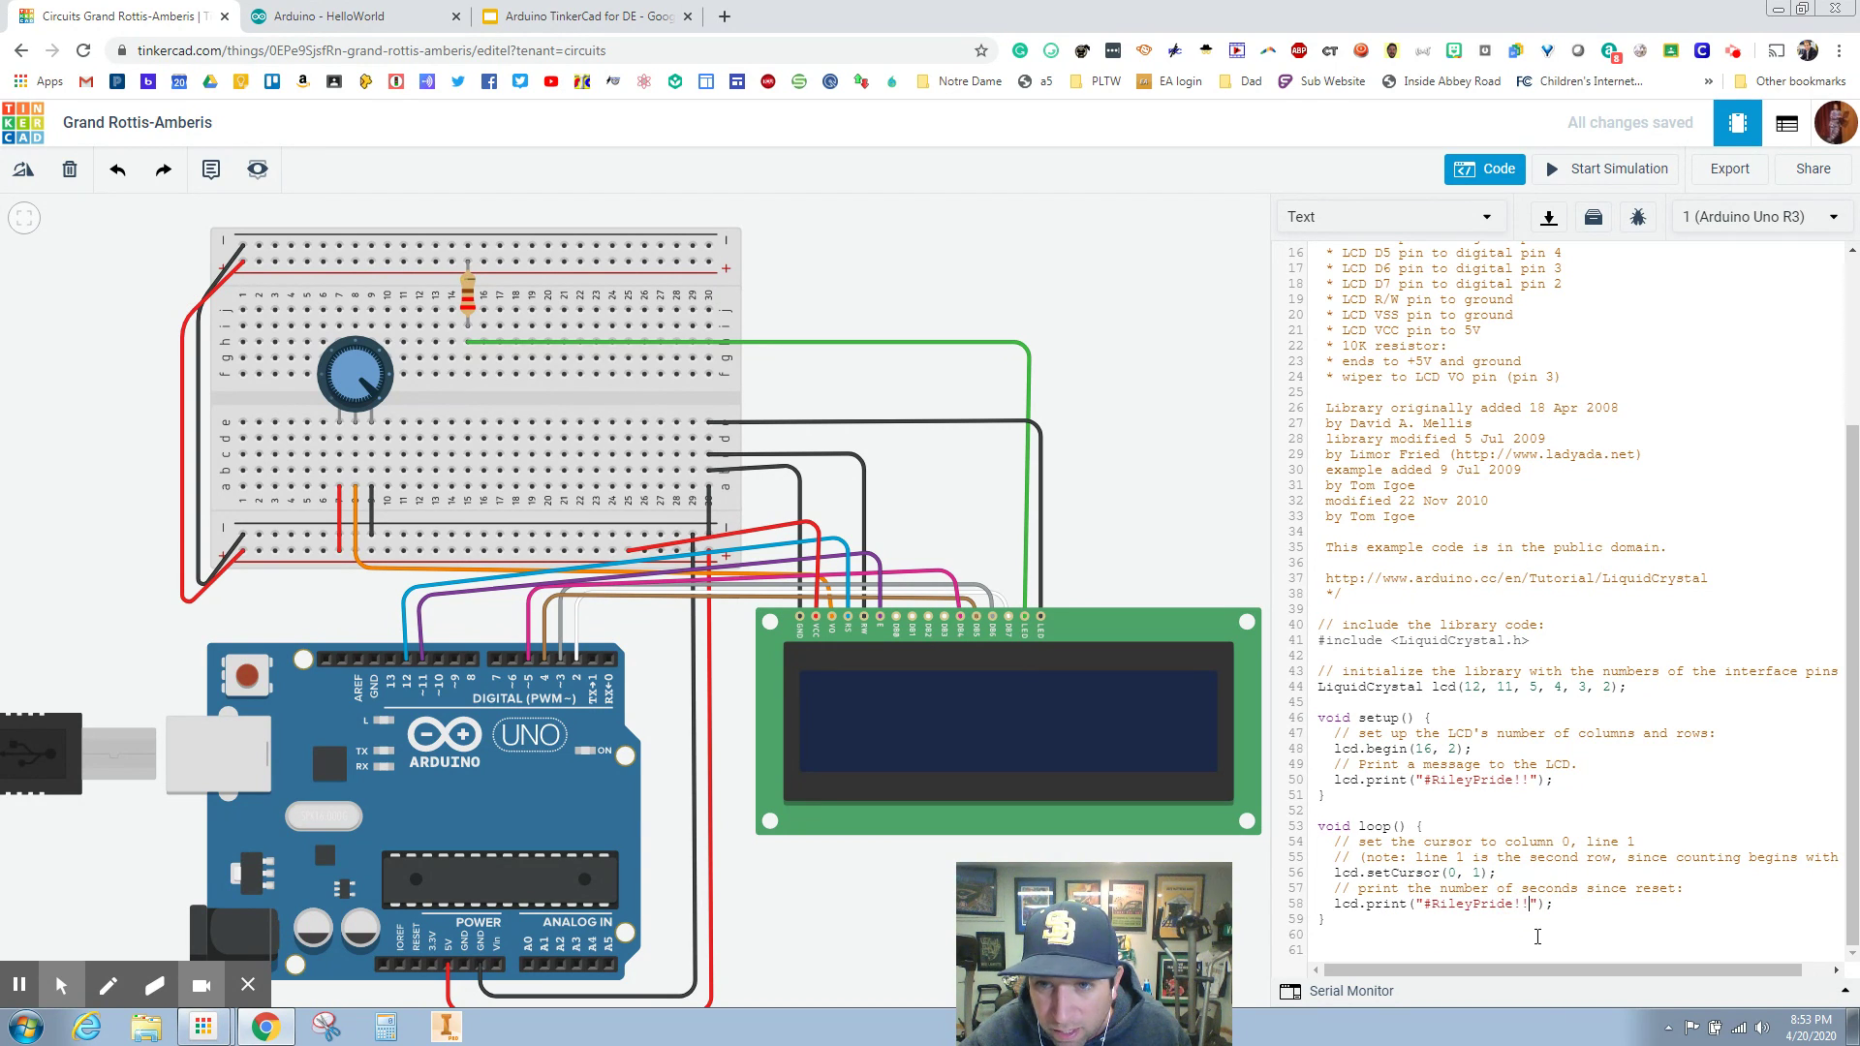
key("BackSpace")
key("BackSpace")
key("BackSpace")
key("BackSpace")
key("BackSpace")
key("BackSpace")
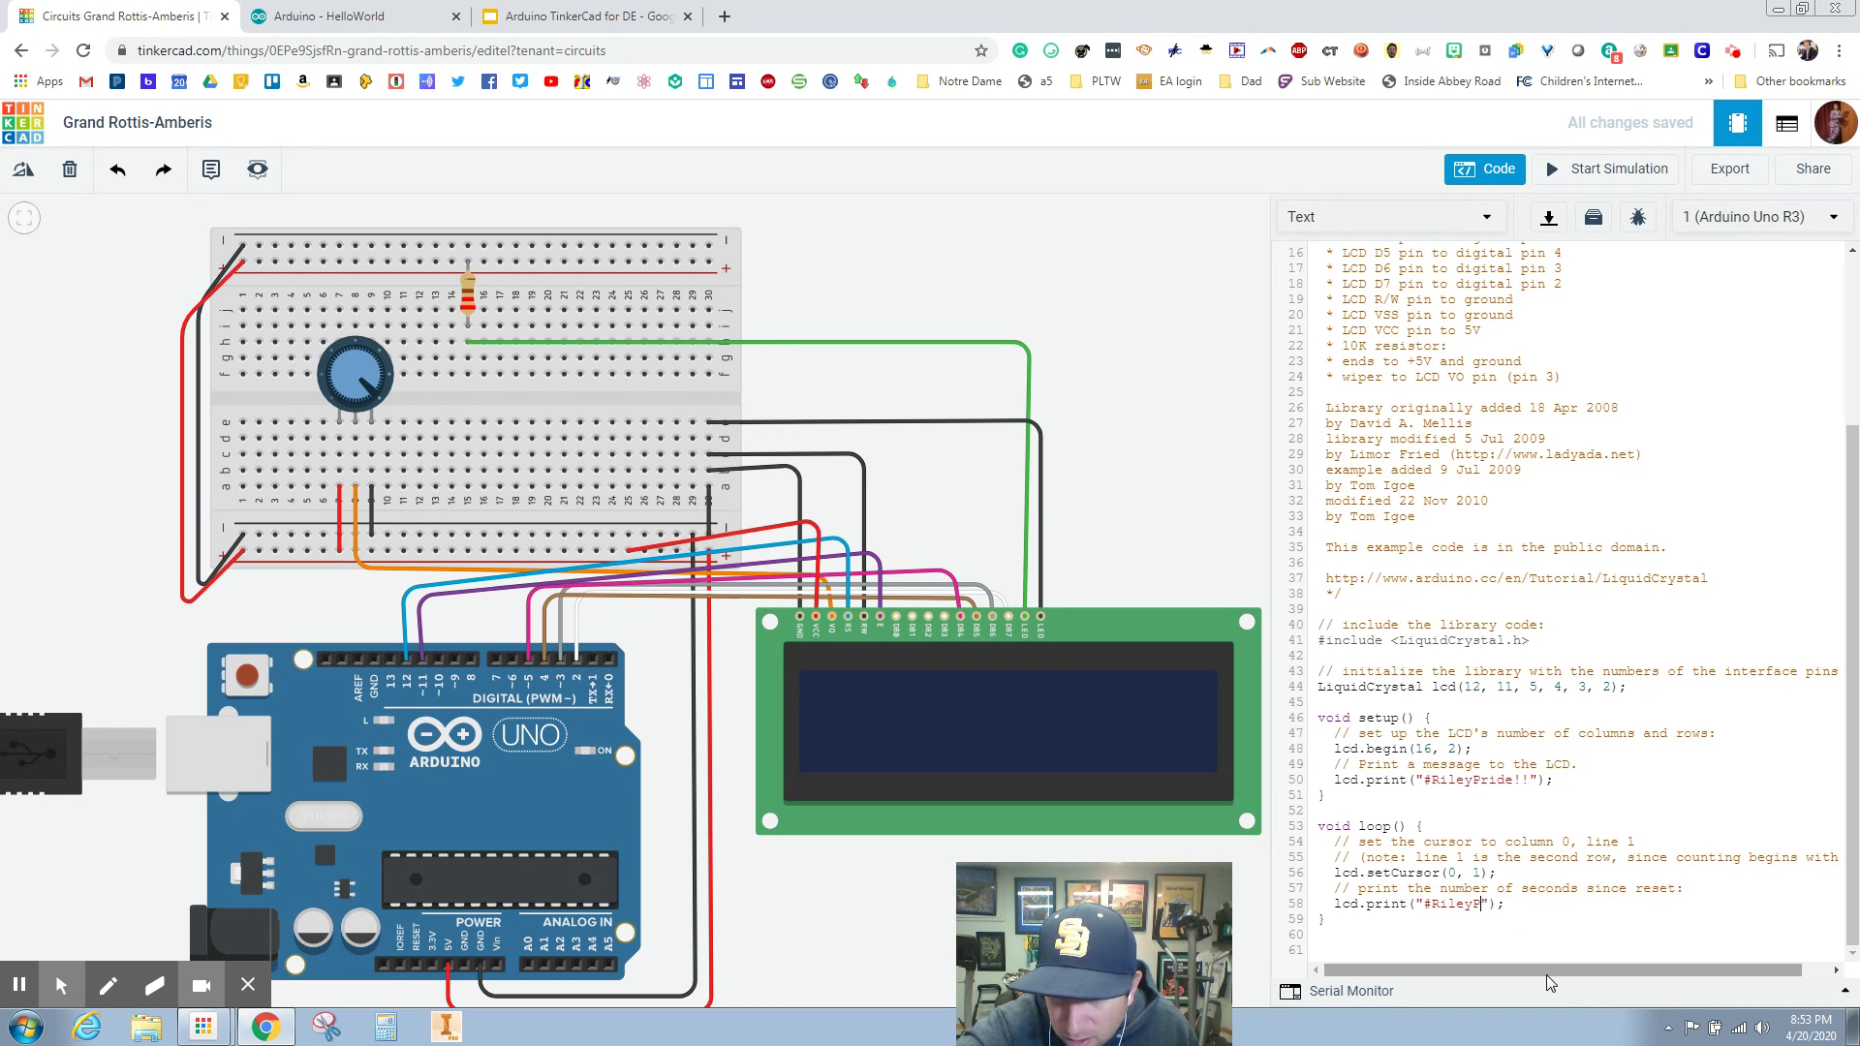
key("BackSpace")
key("BackSpace")
key("BackSpace")
key("BackSpace")
key("BackSpace")
key("BackSpace")
key("BackSpace")
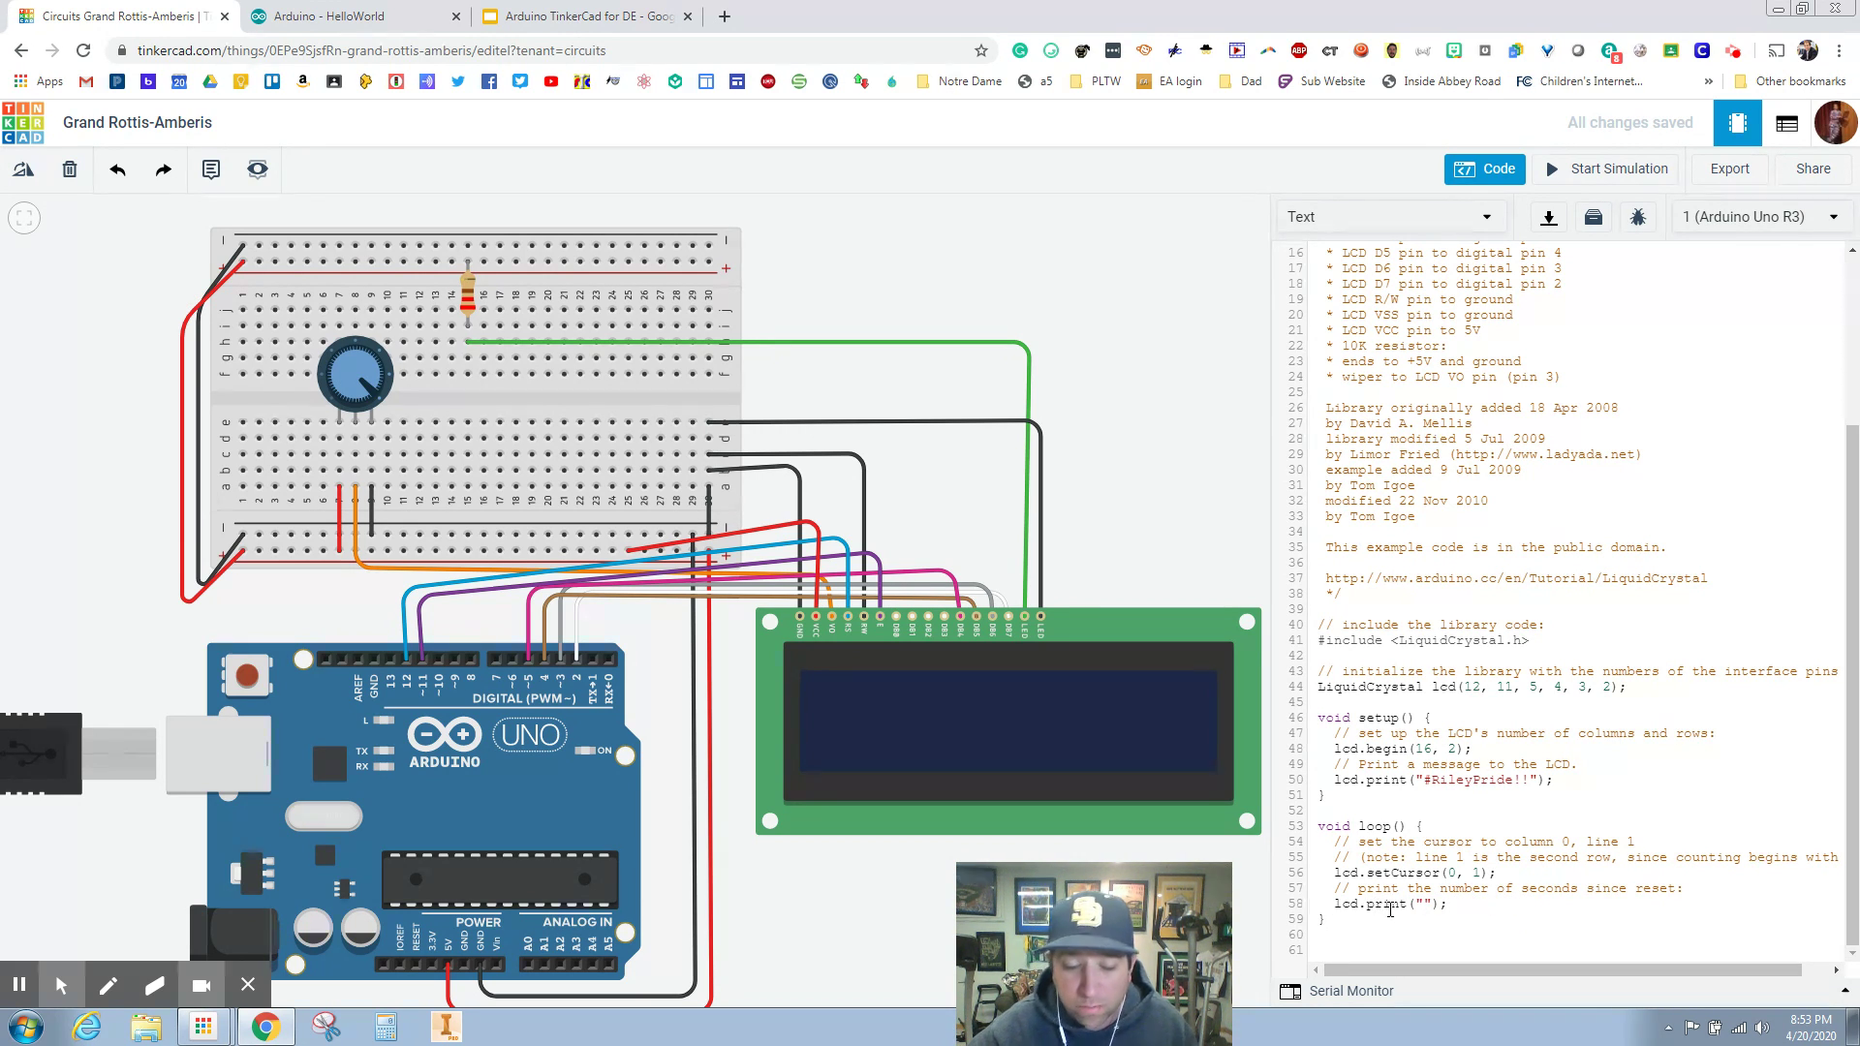
type("Seth ")
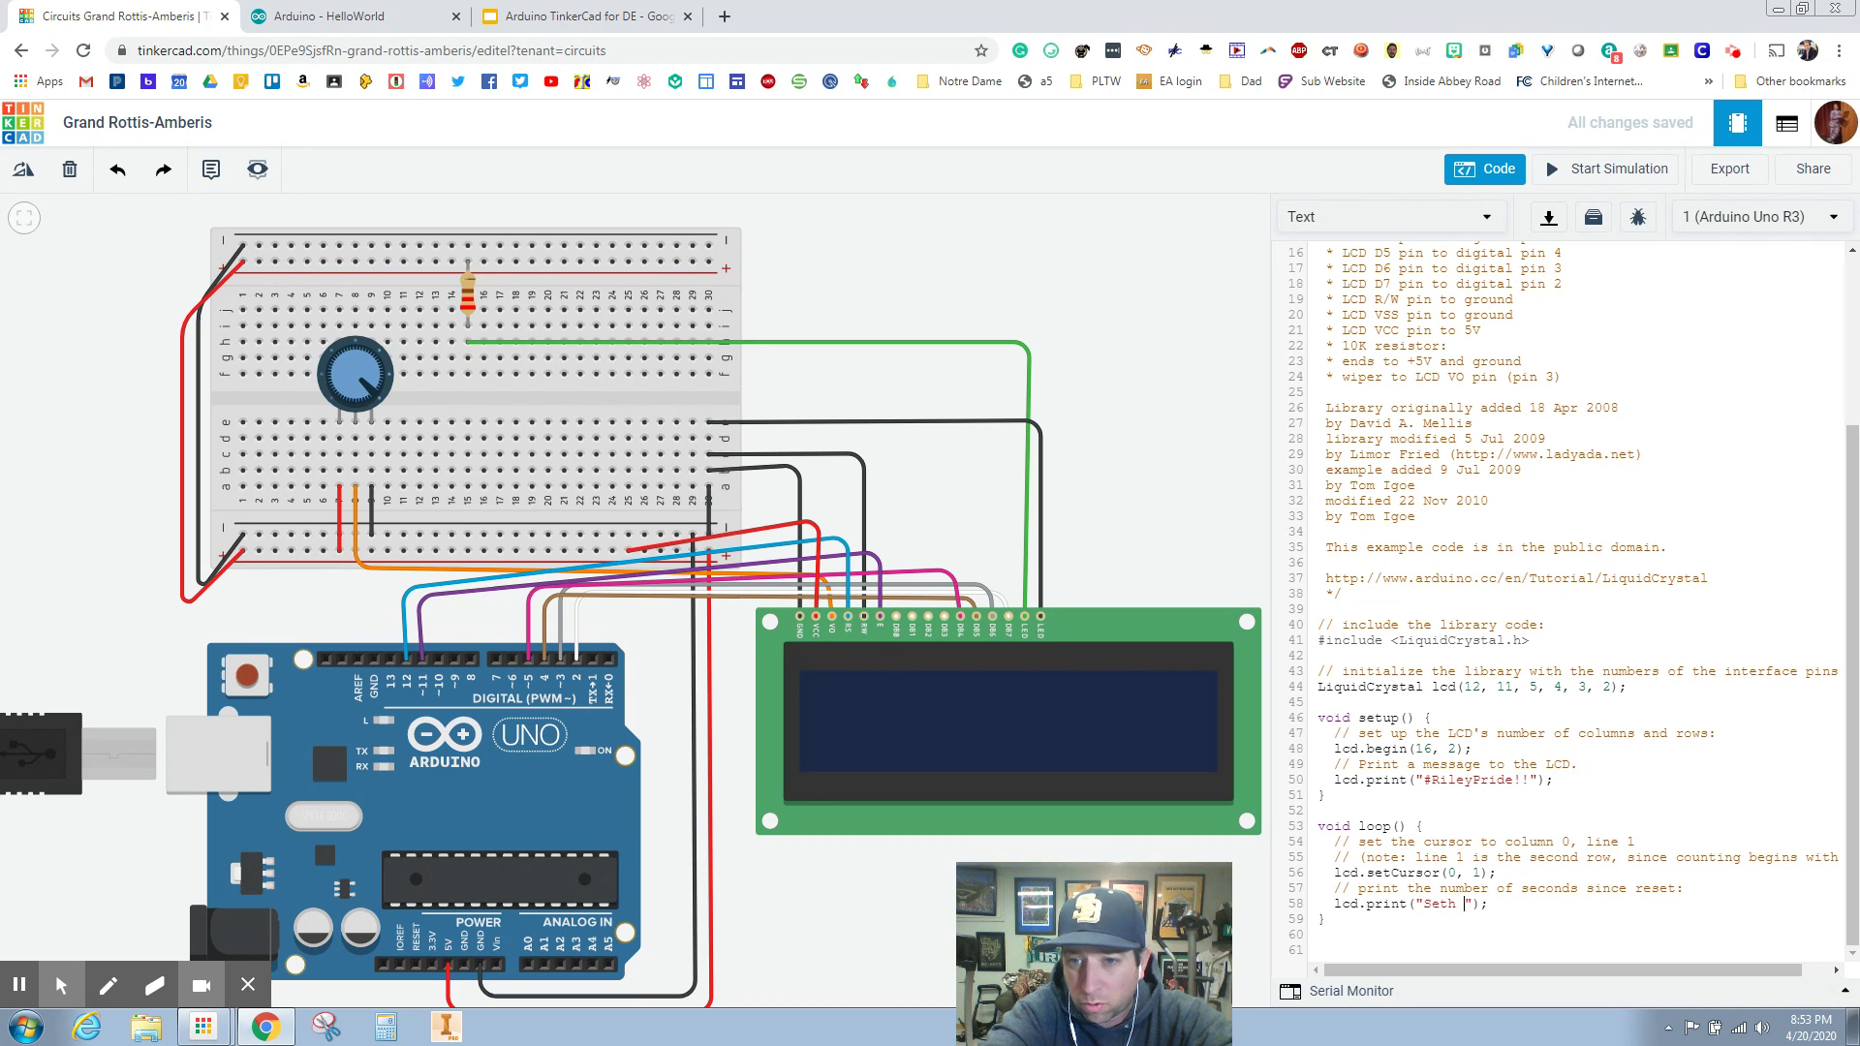
type("Ponder")
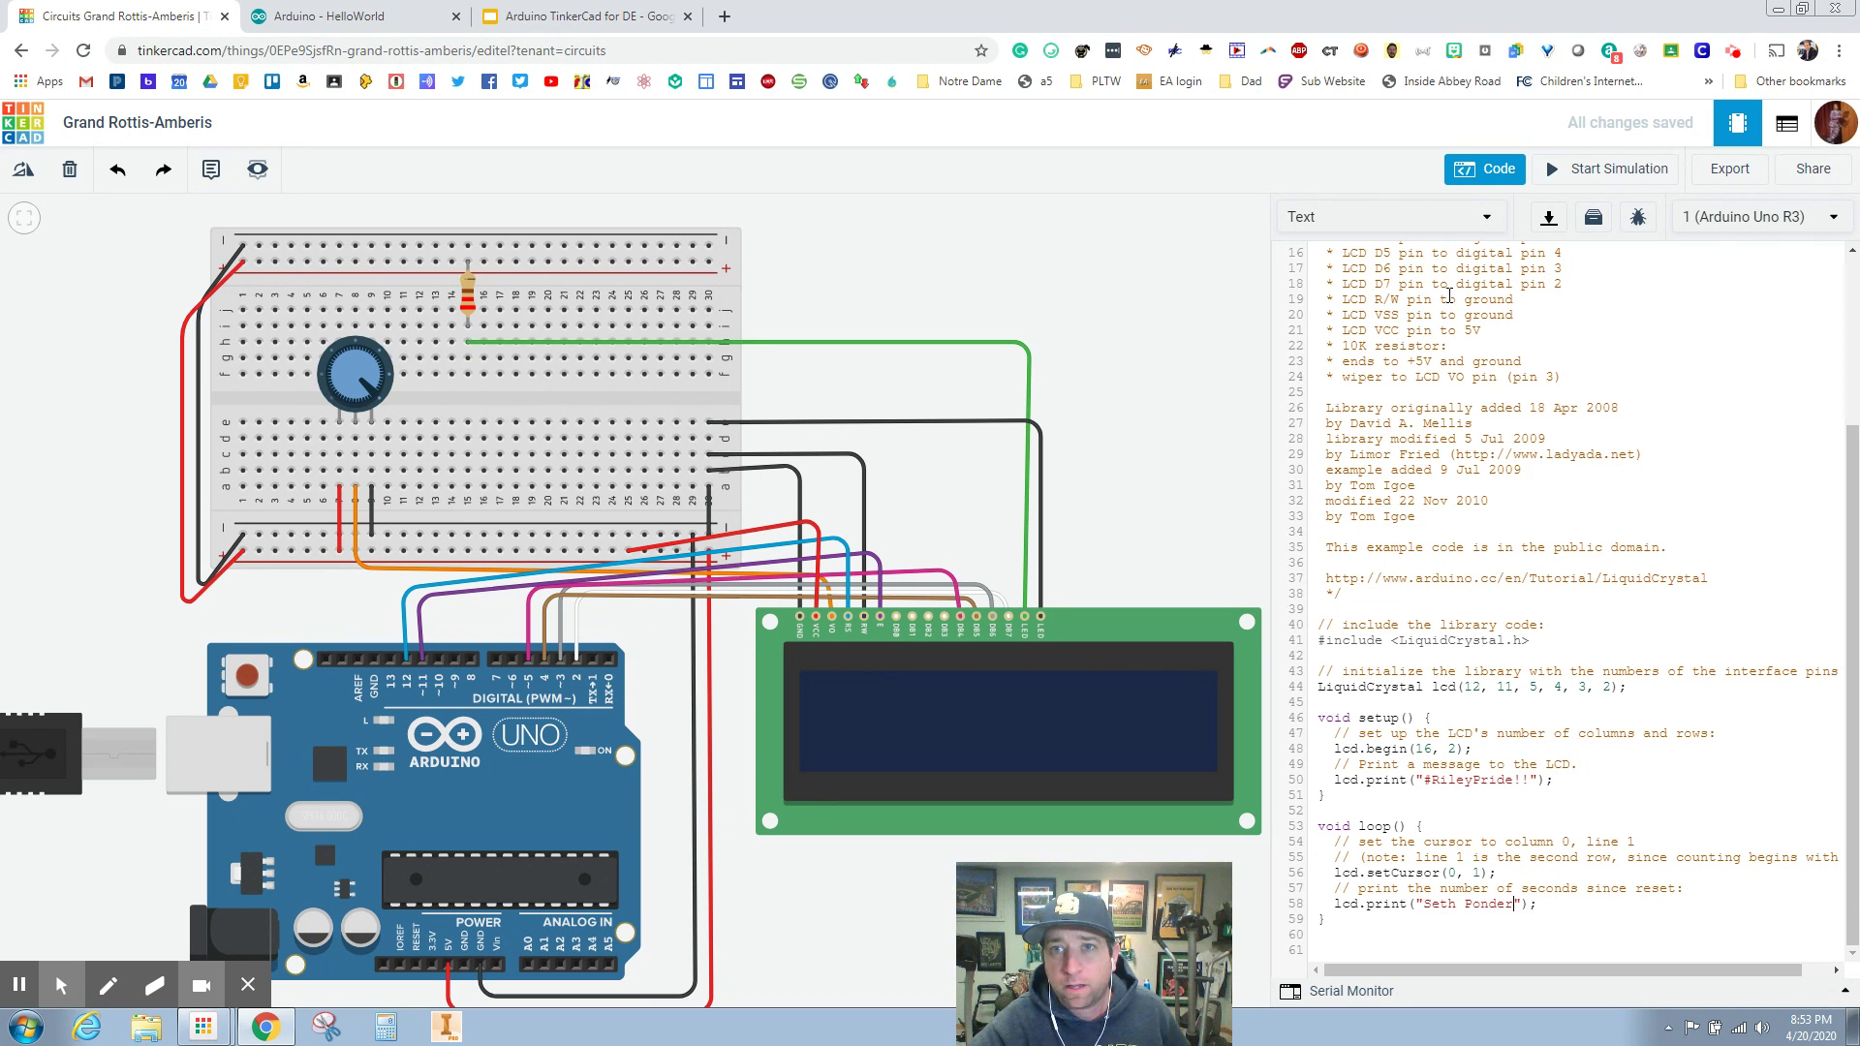
left_click(1589, 168)
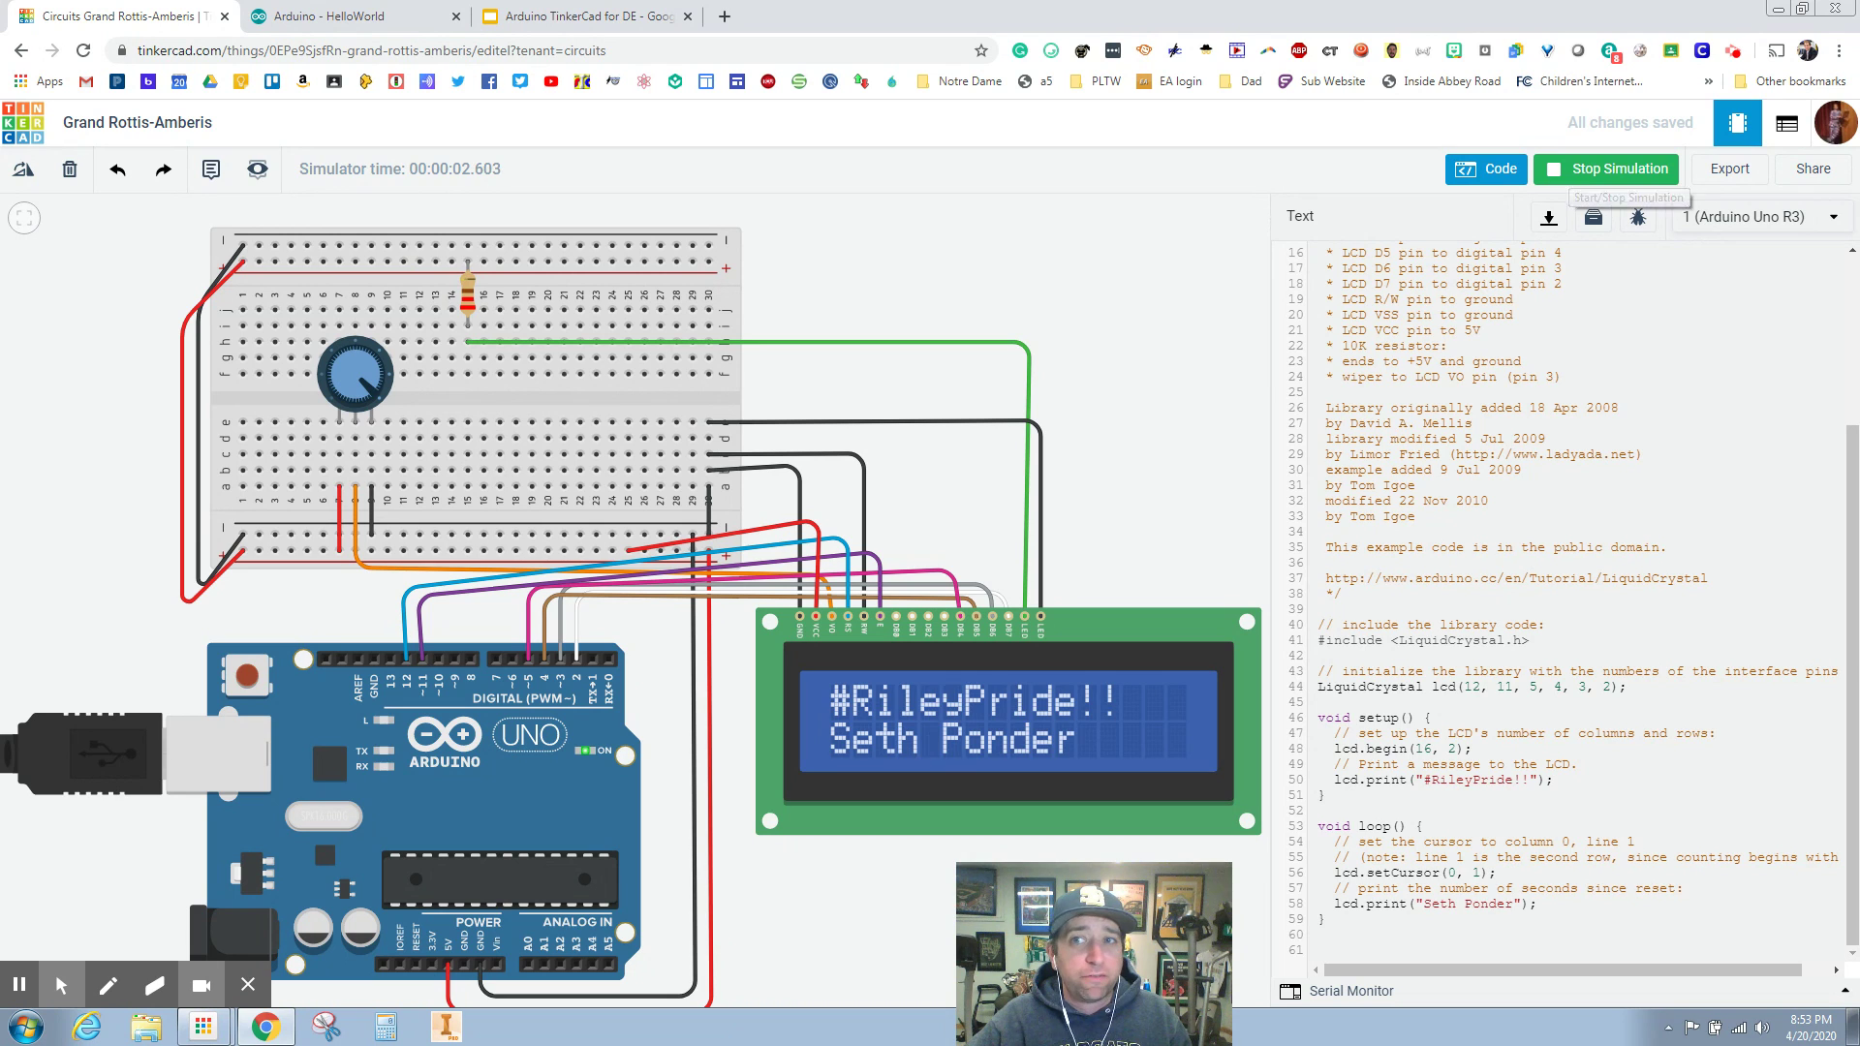
Step: Stop the simulation after checking that #RileyPride!! appears above the creator's name
left_click(1608, 168)
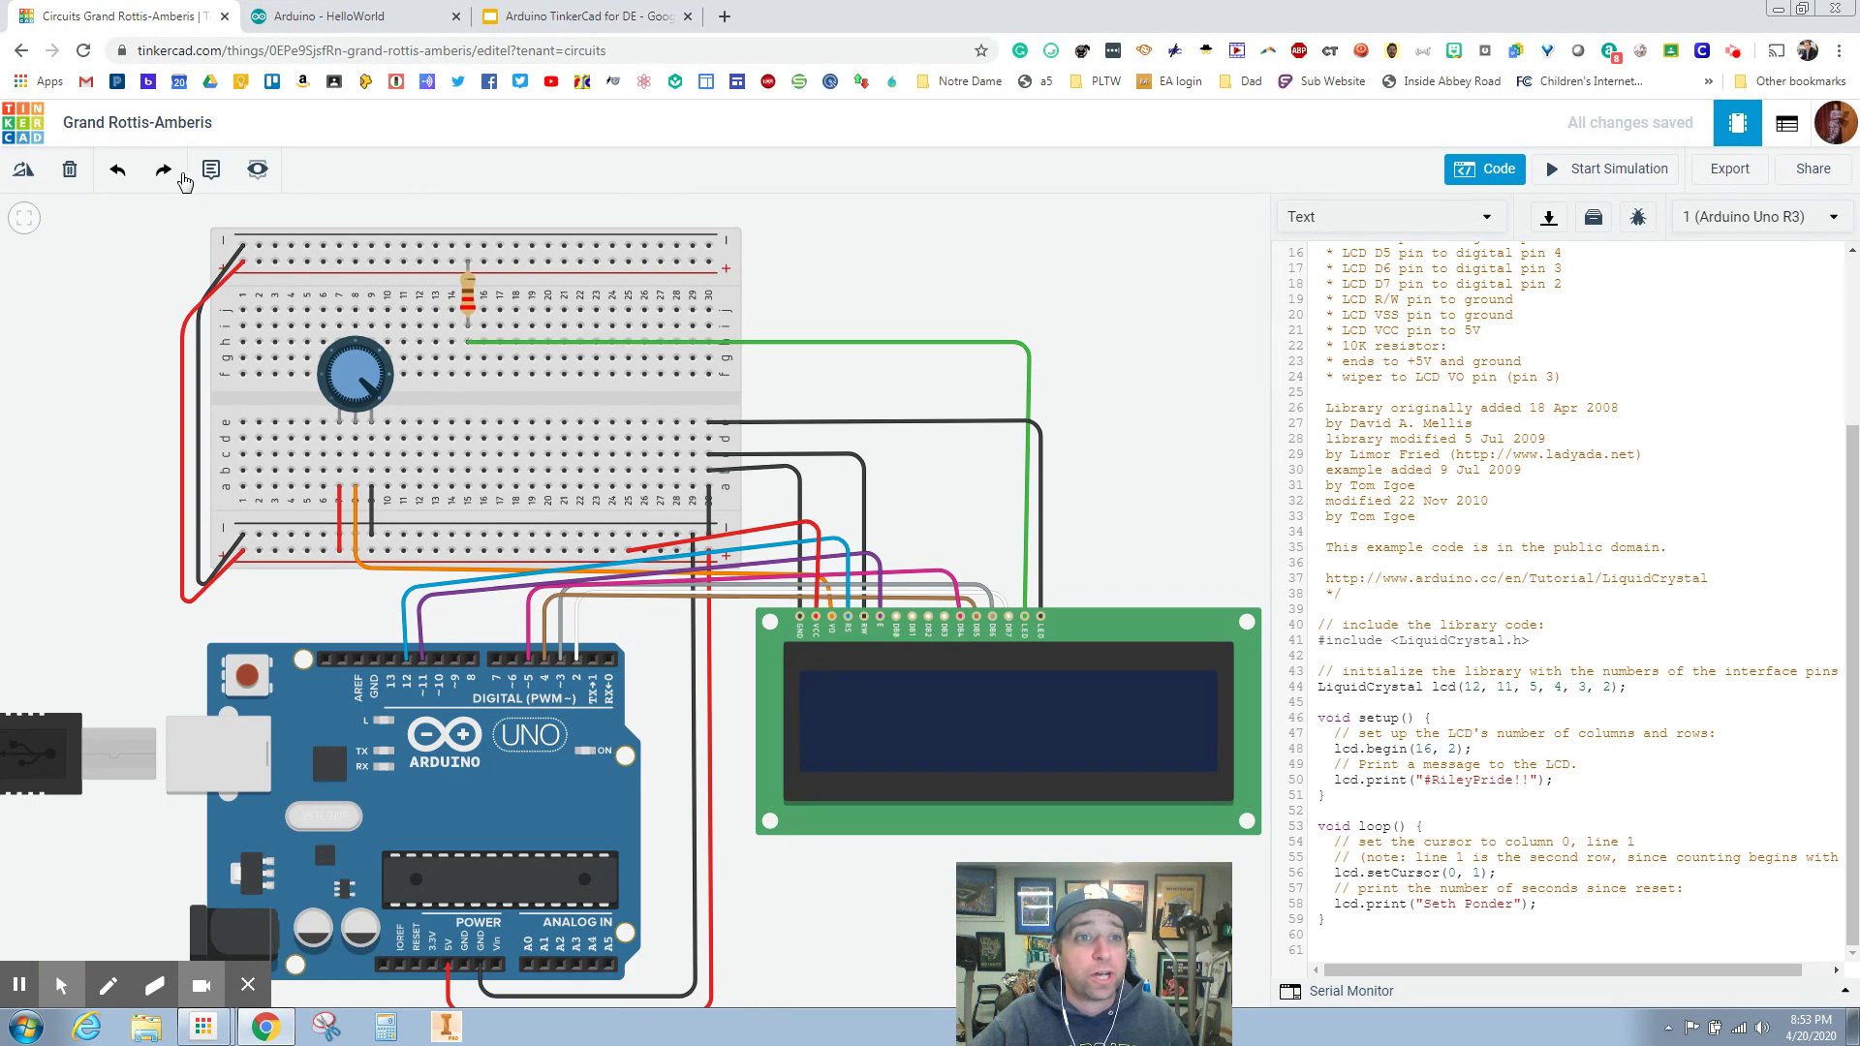
Step: Rename the project 'LCD Screen' and add a note with the creator's name at the upper left
left_click(140, 124)
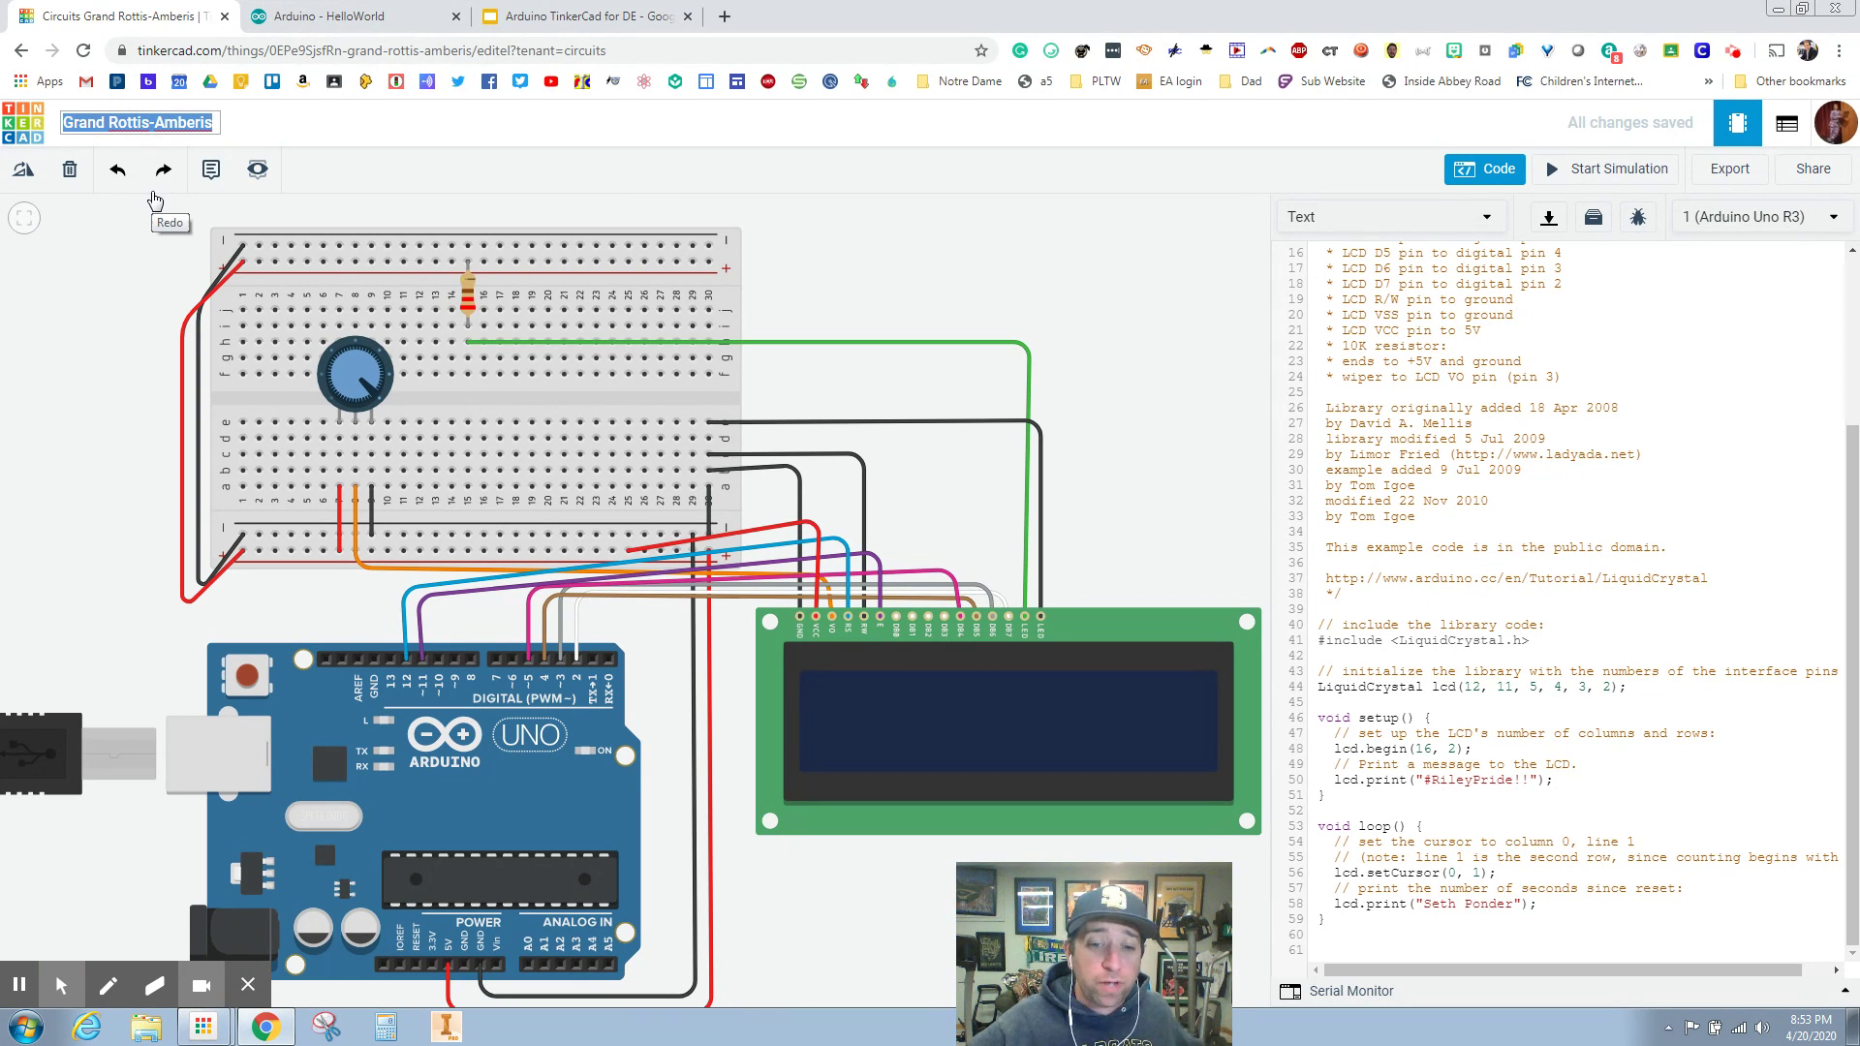
type("LCD")
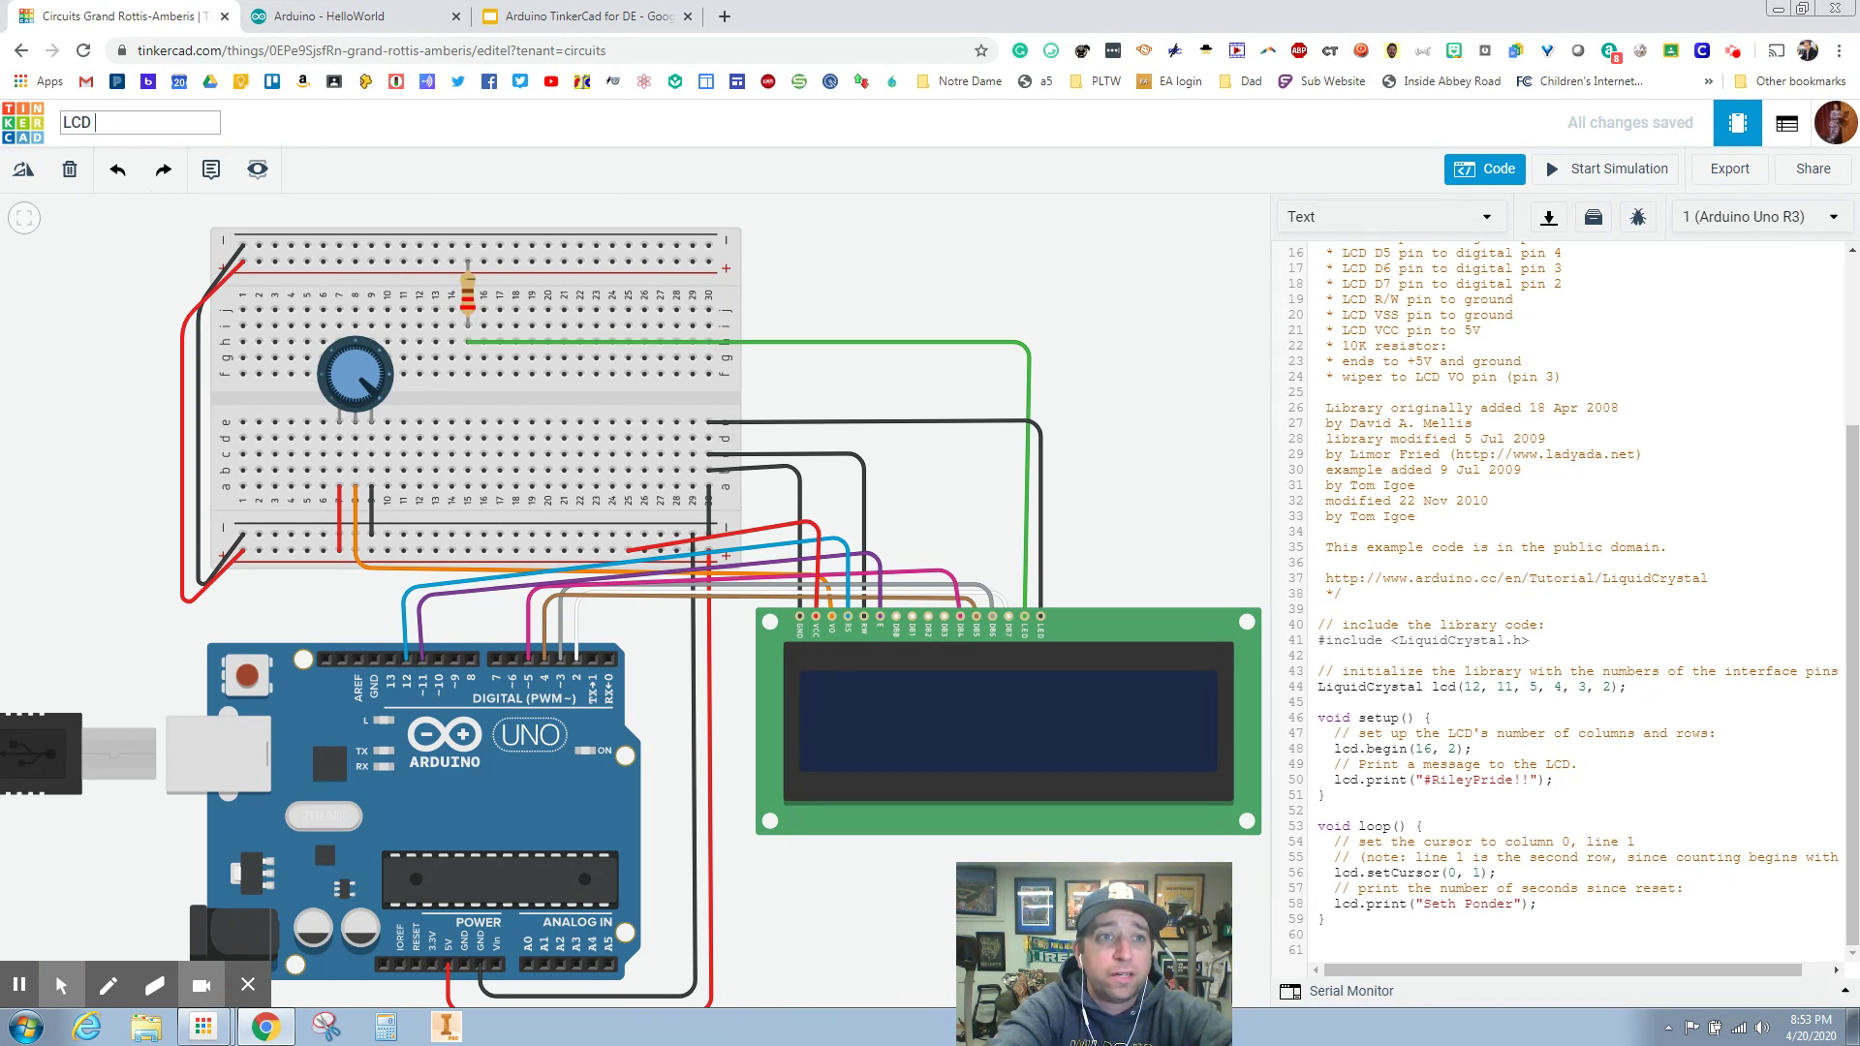
type(" Screen")
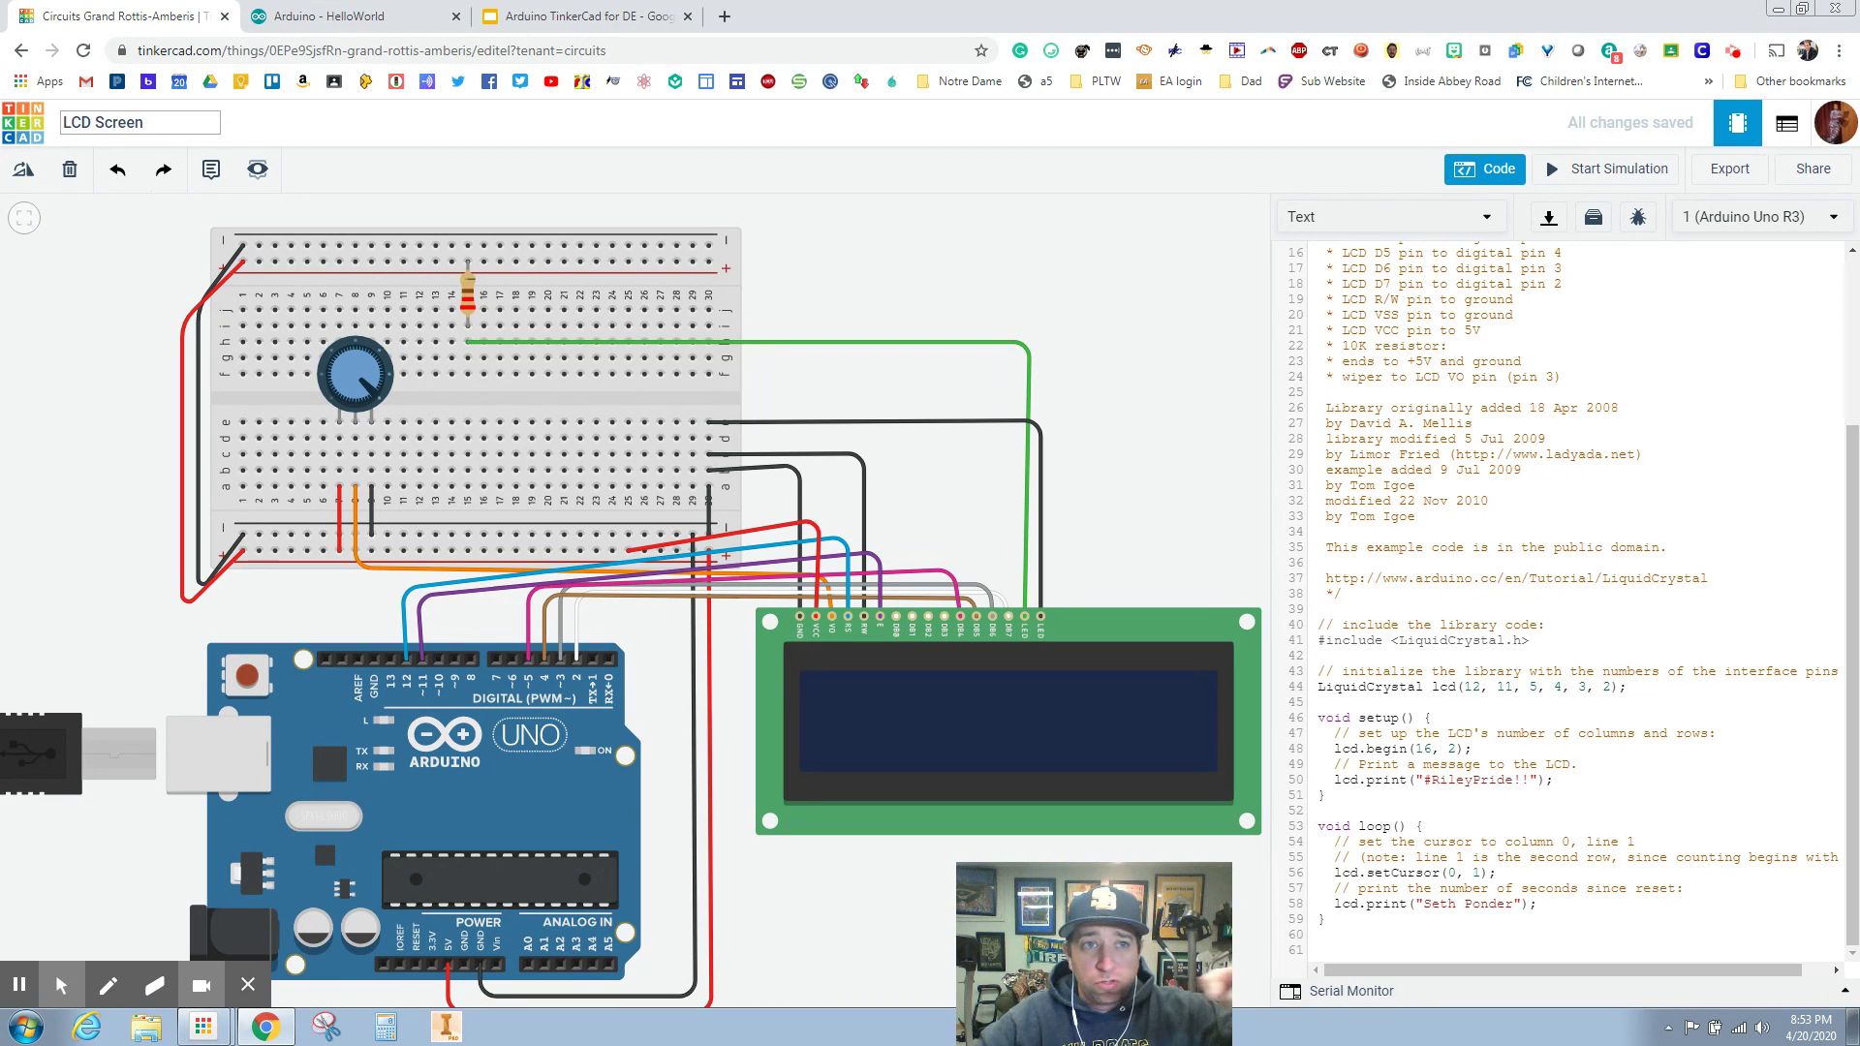
left_click(210, 170)
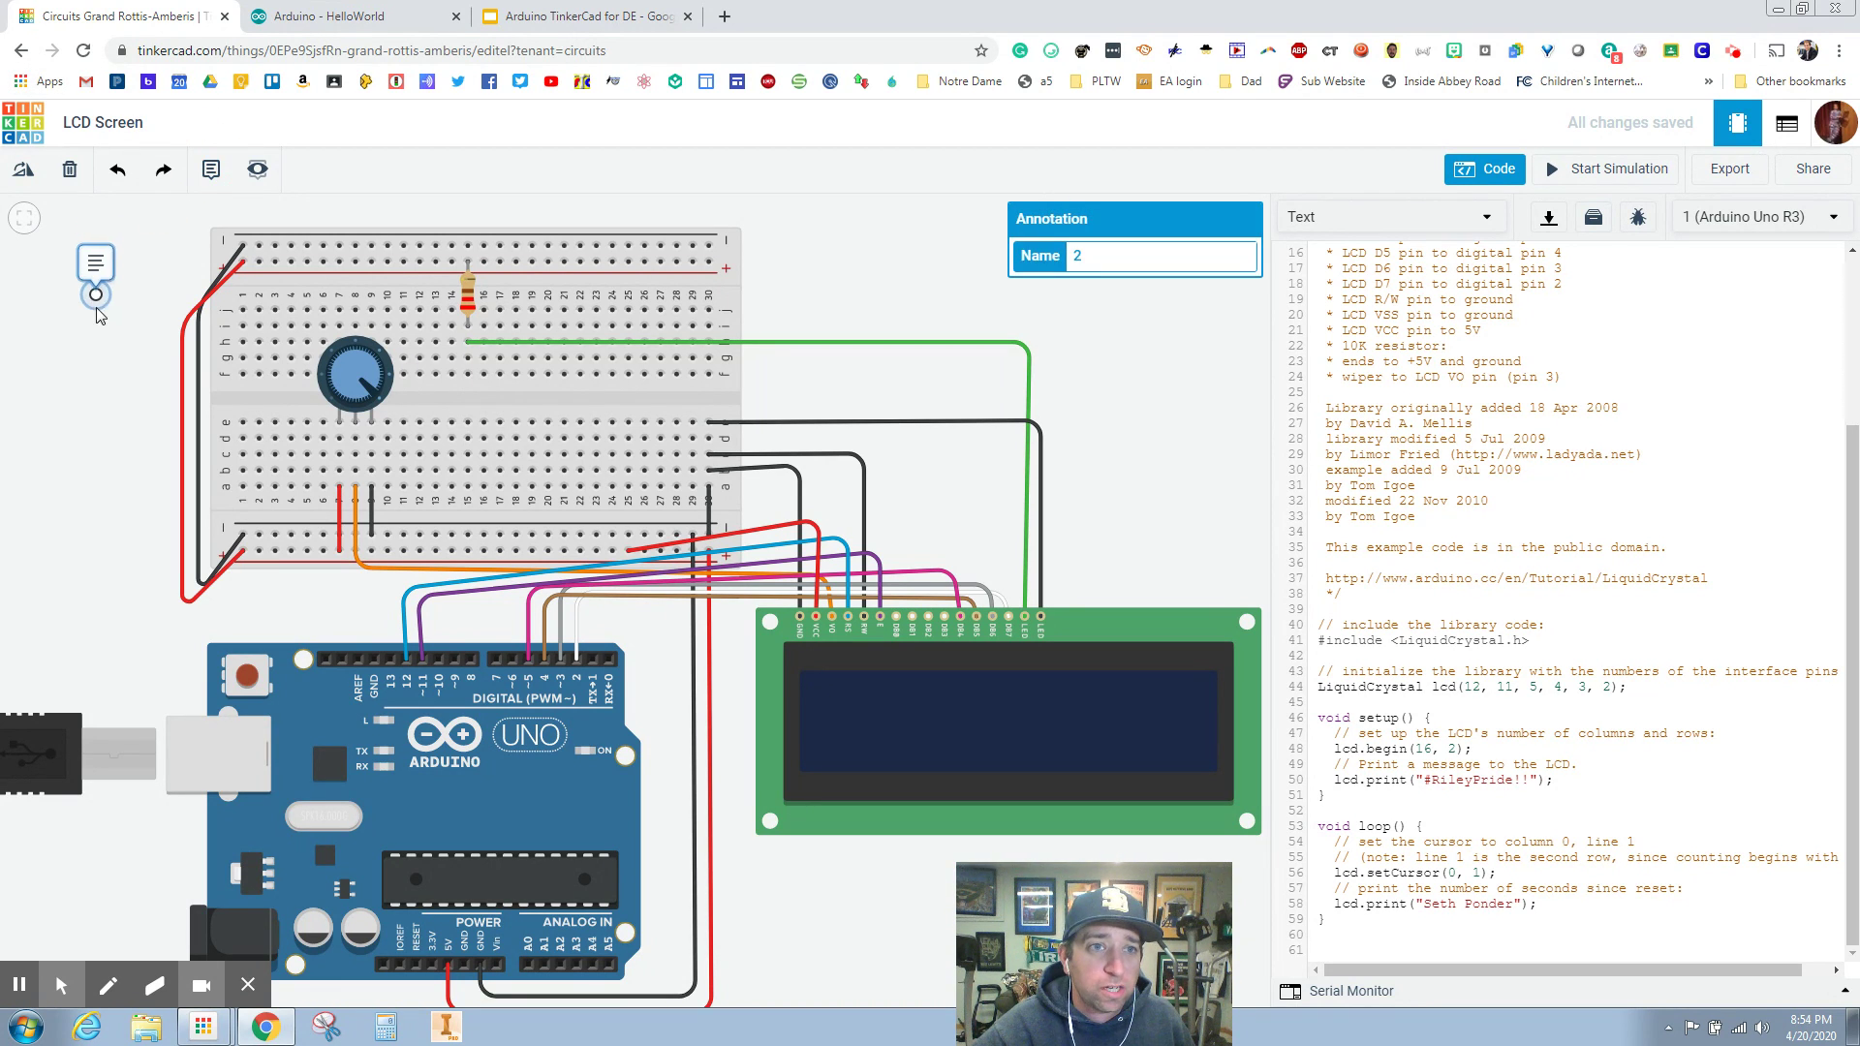
left_click(97, 308)
double_click(107, 278)
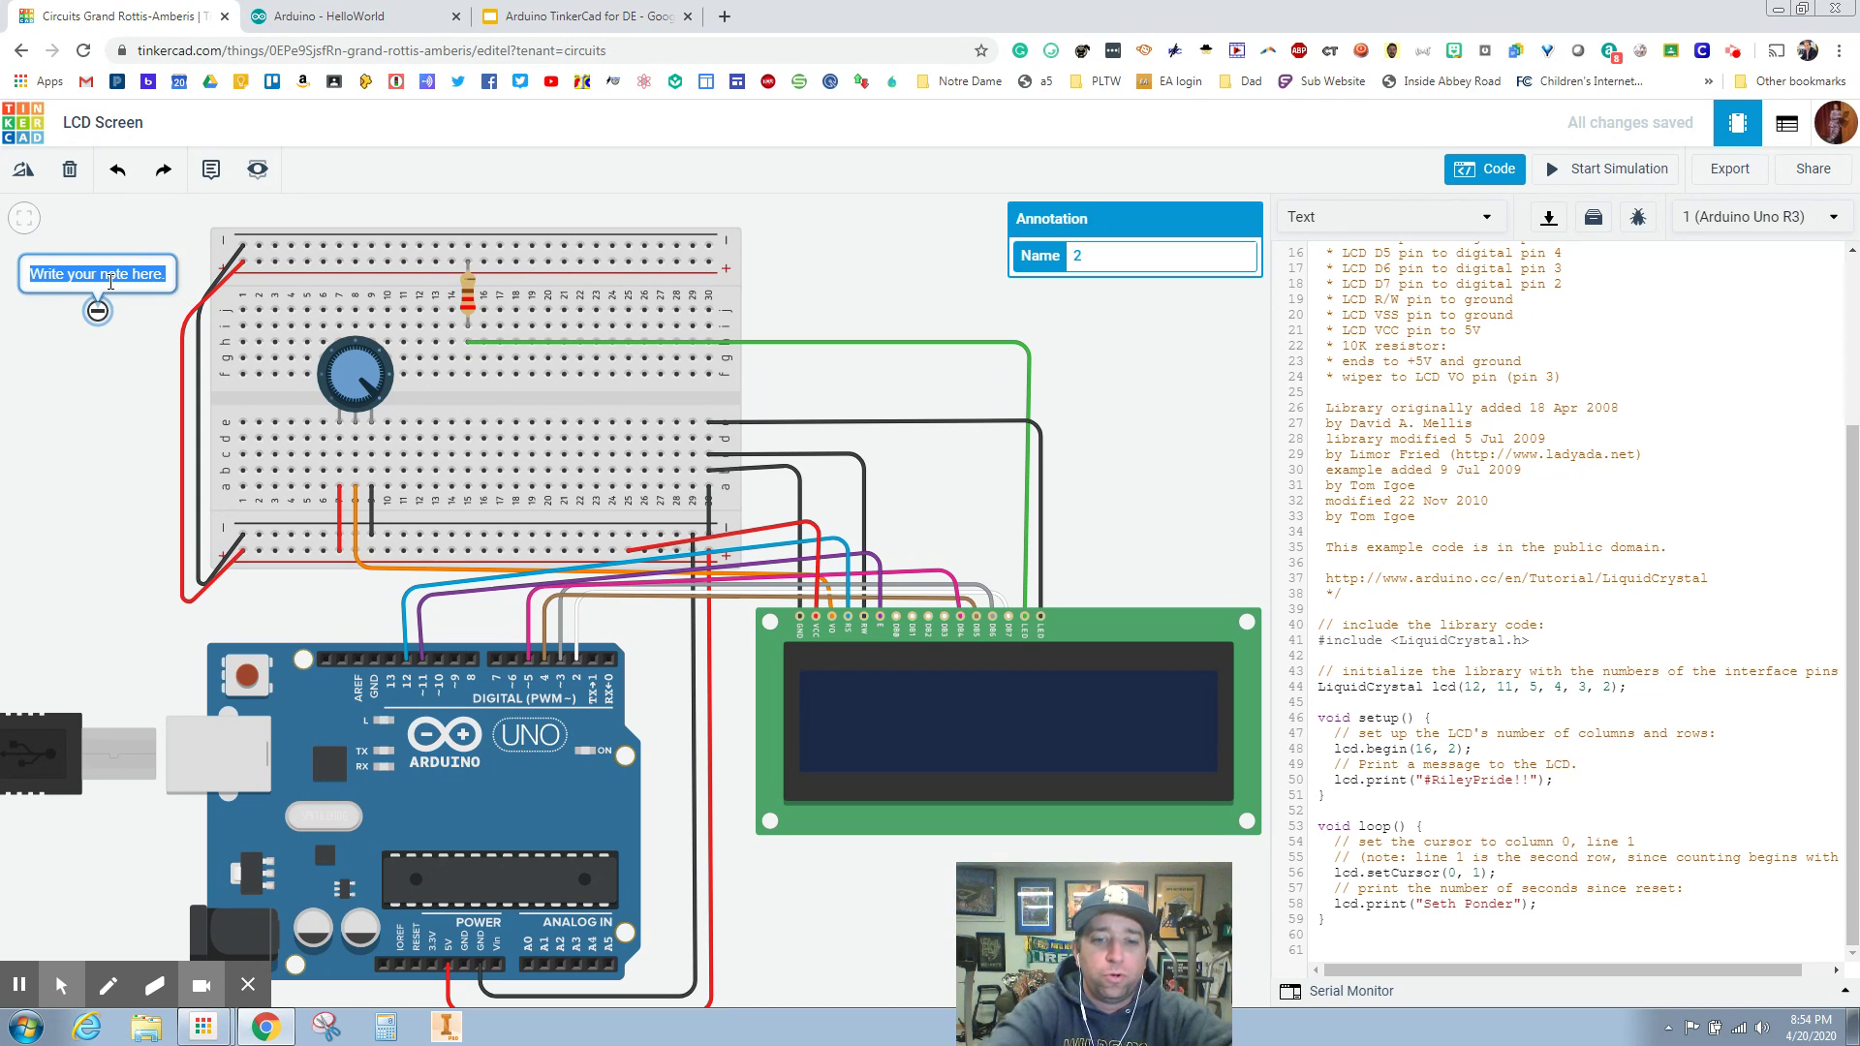
type("Mr. Ponder")
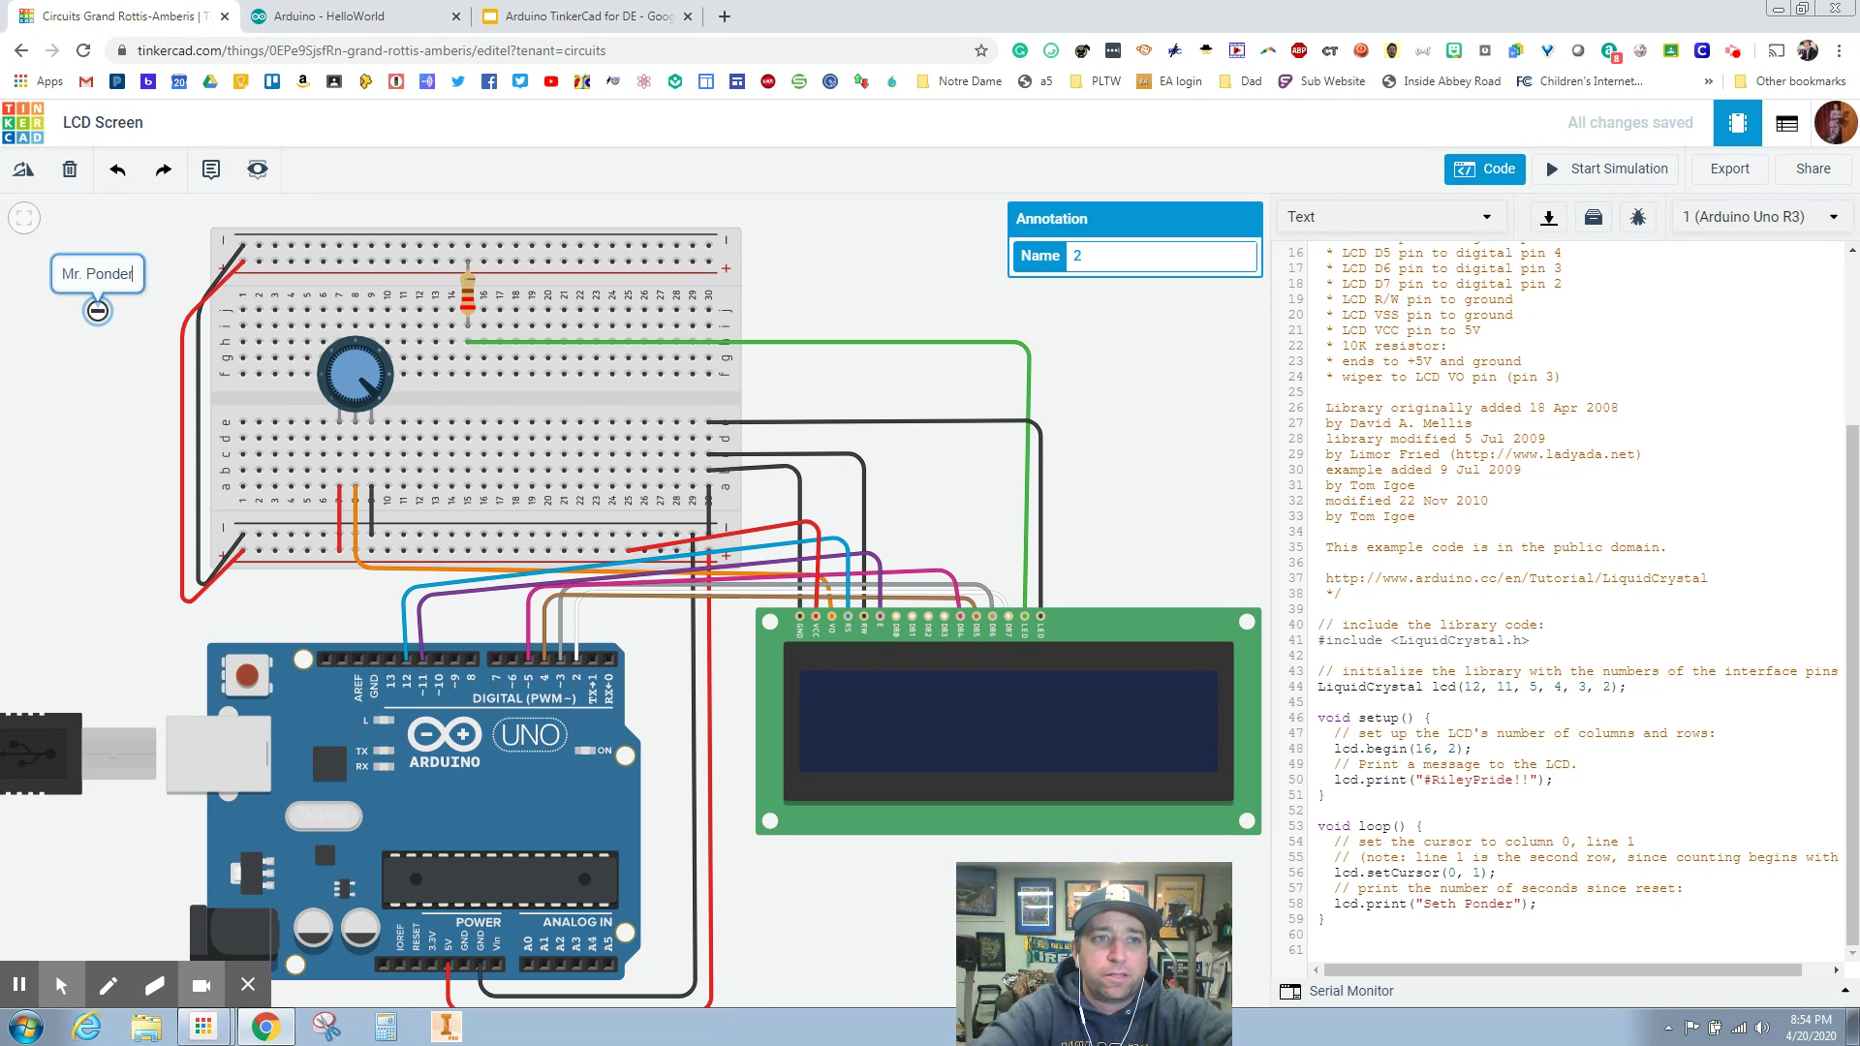
left_click(94, 401)
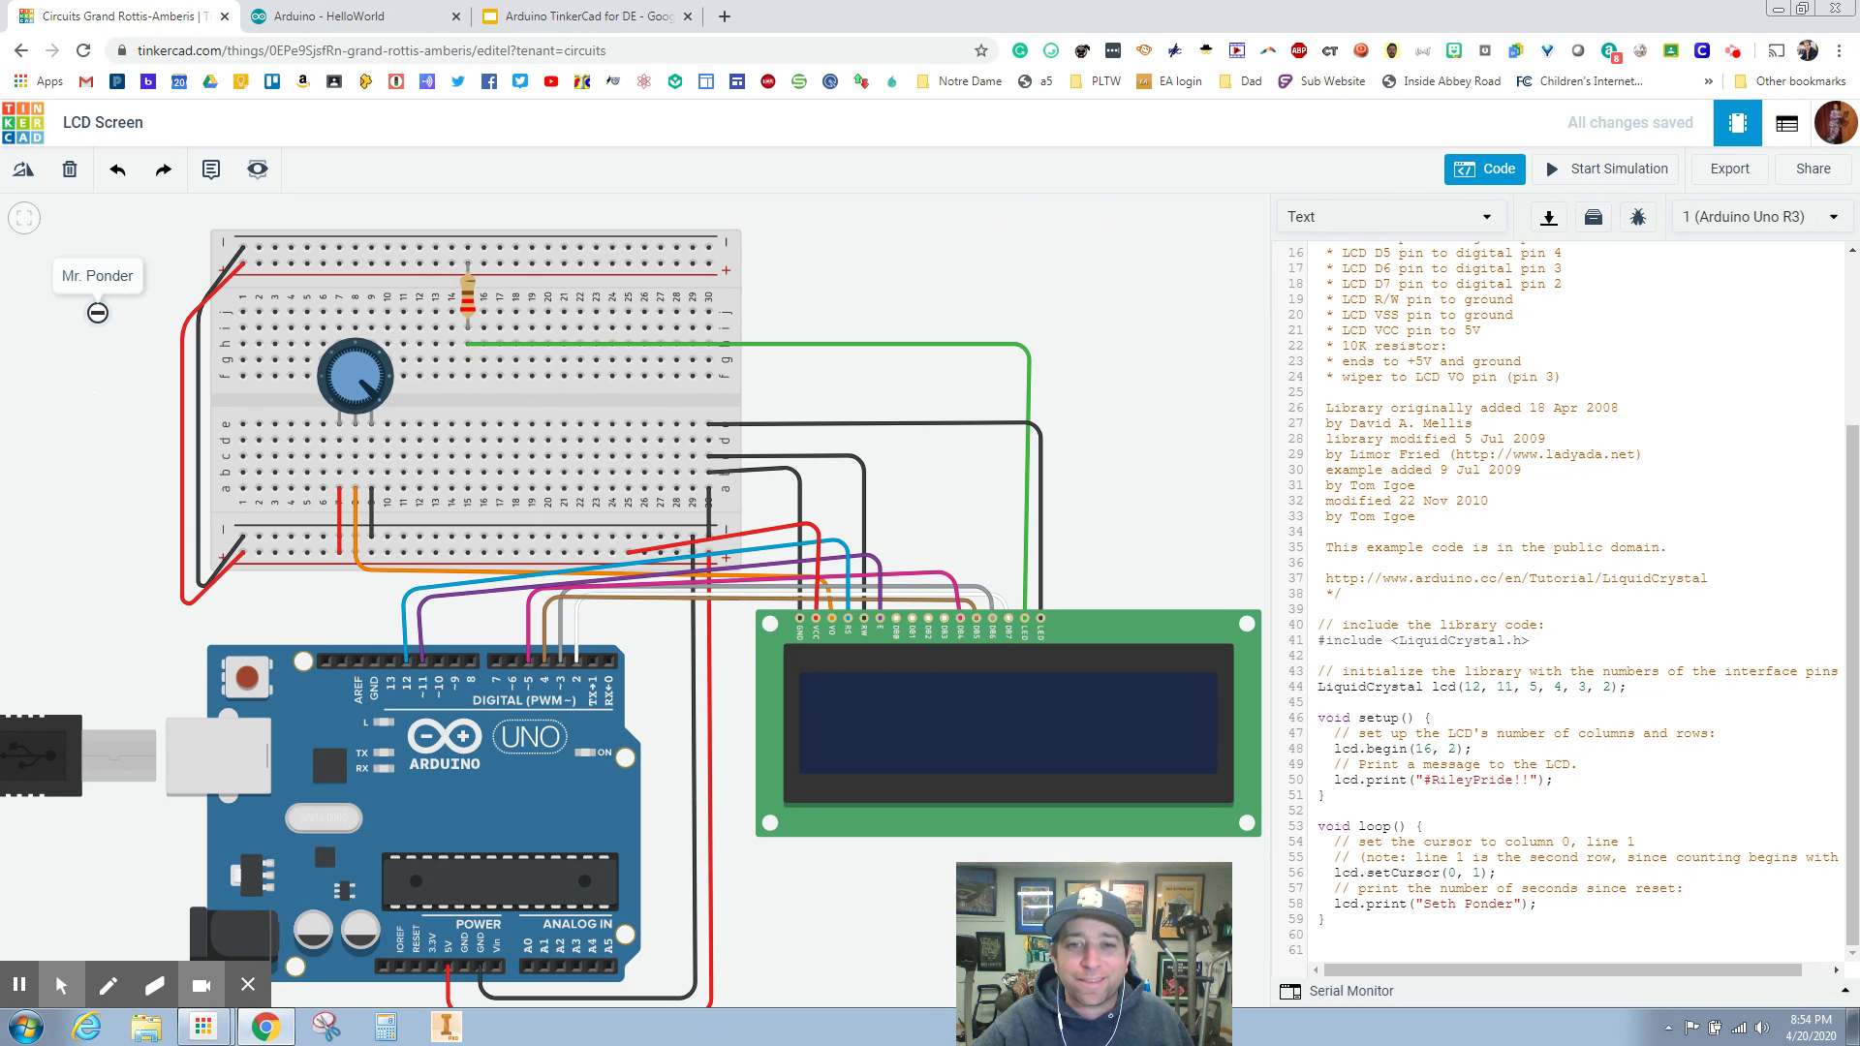